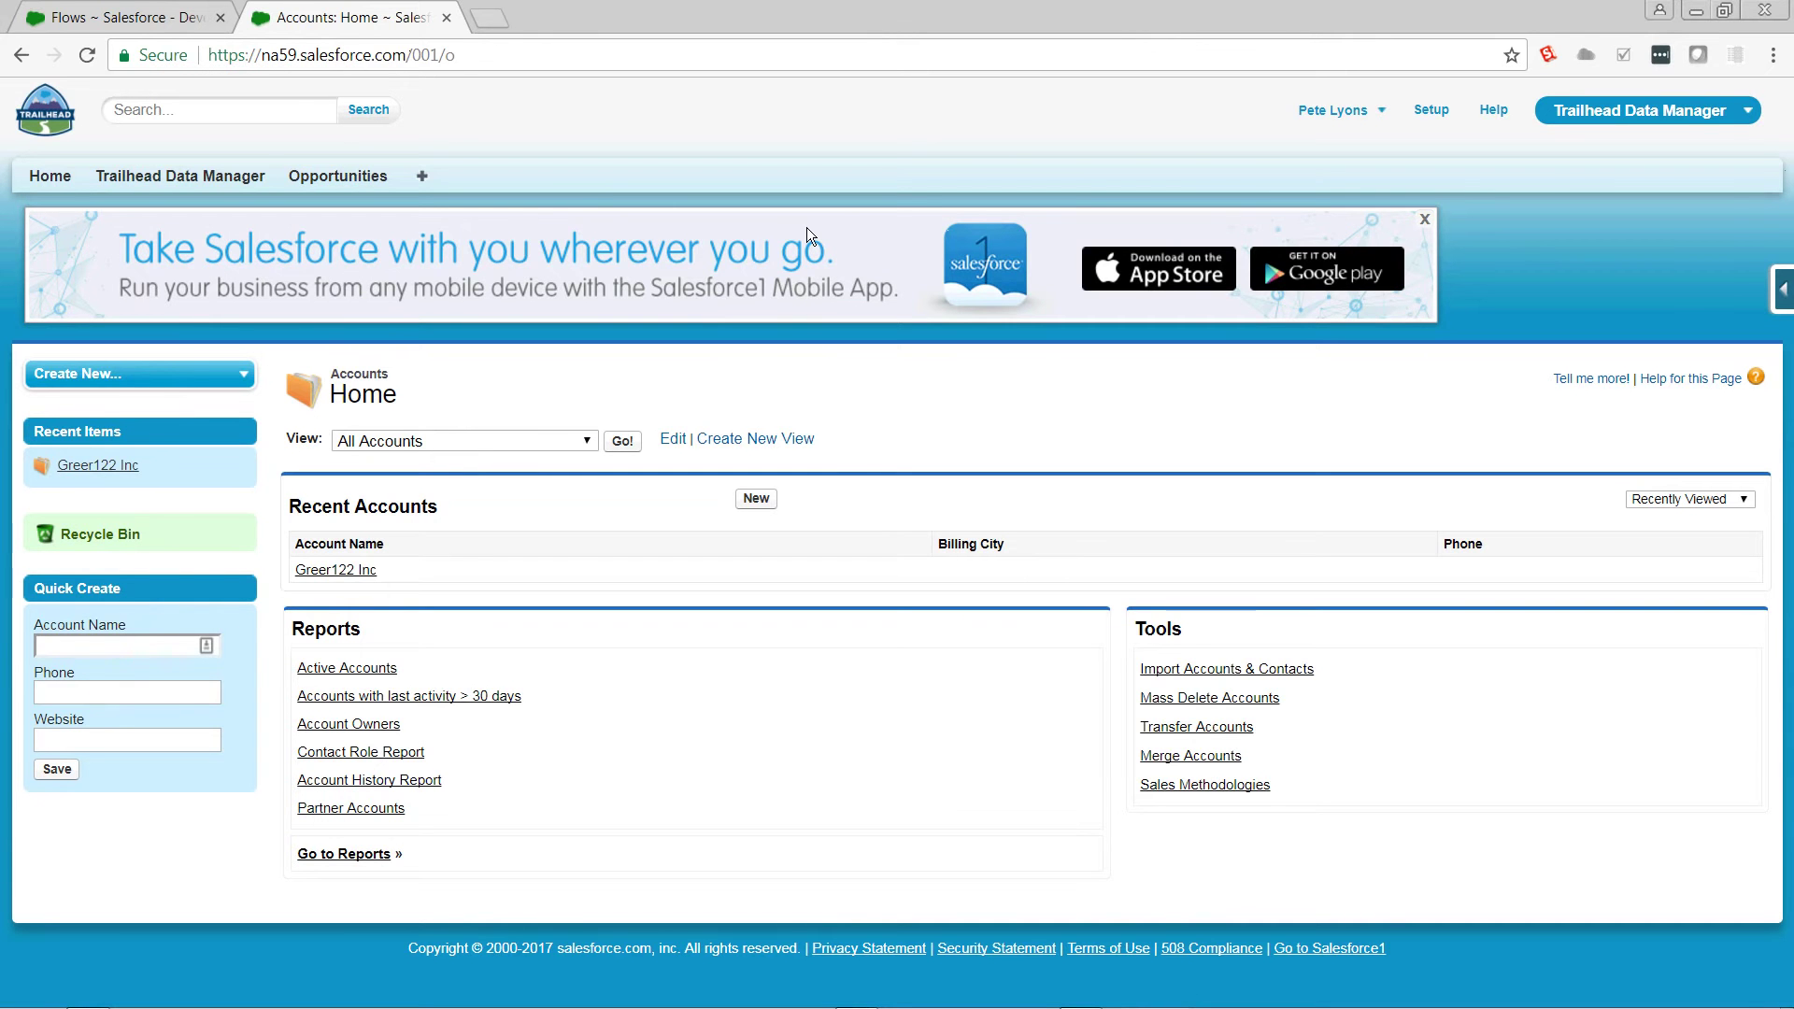
Save a new account named Random Test, copy its record ID from the URL, and return to Flows
{"action": "left_click", "coordinate": [742, 498]}
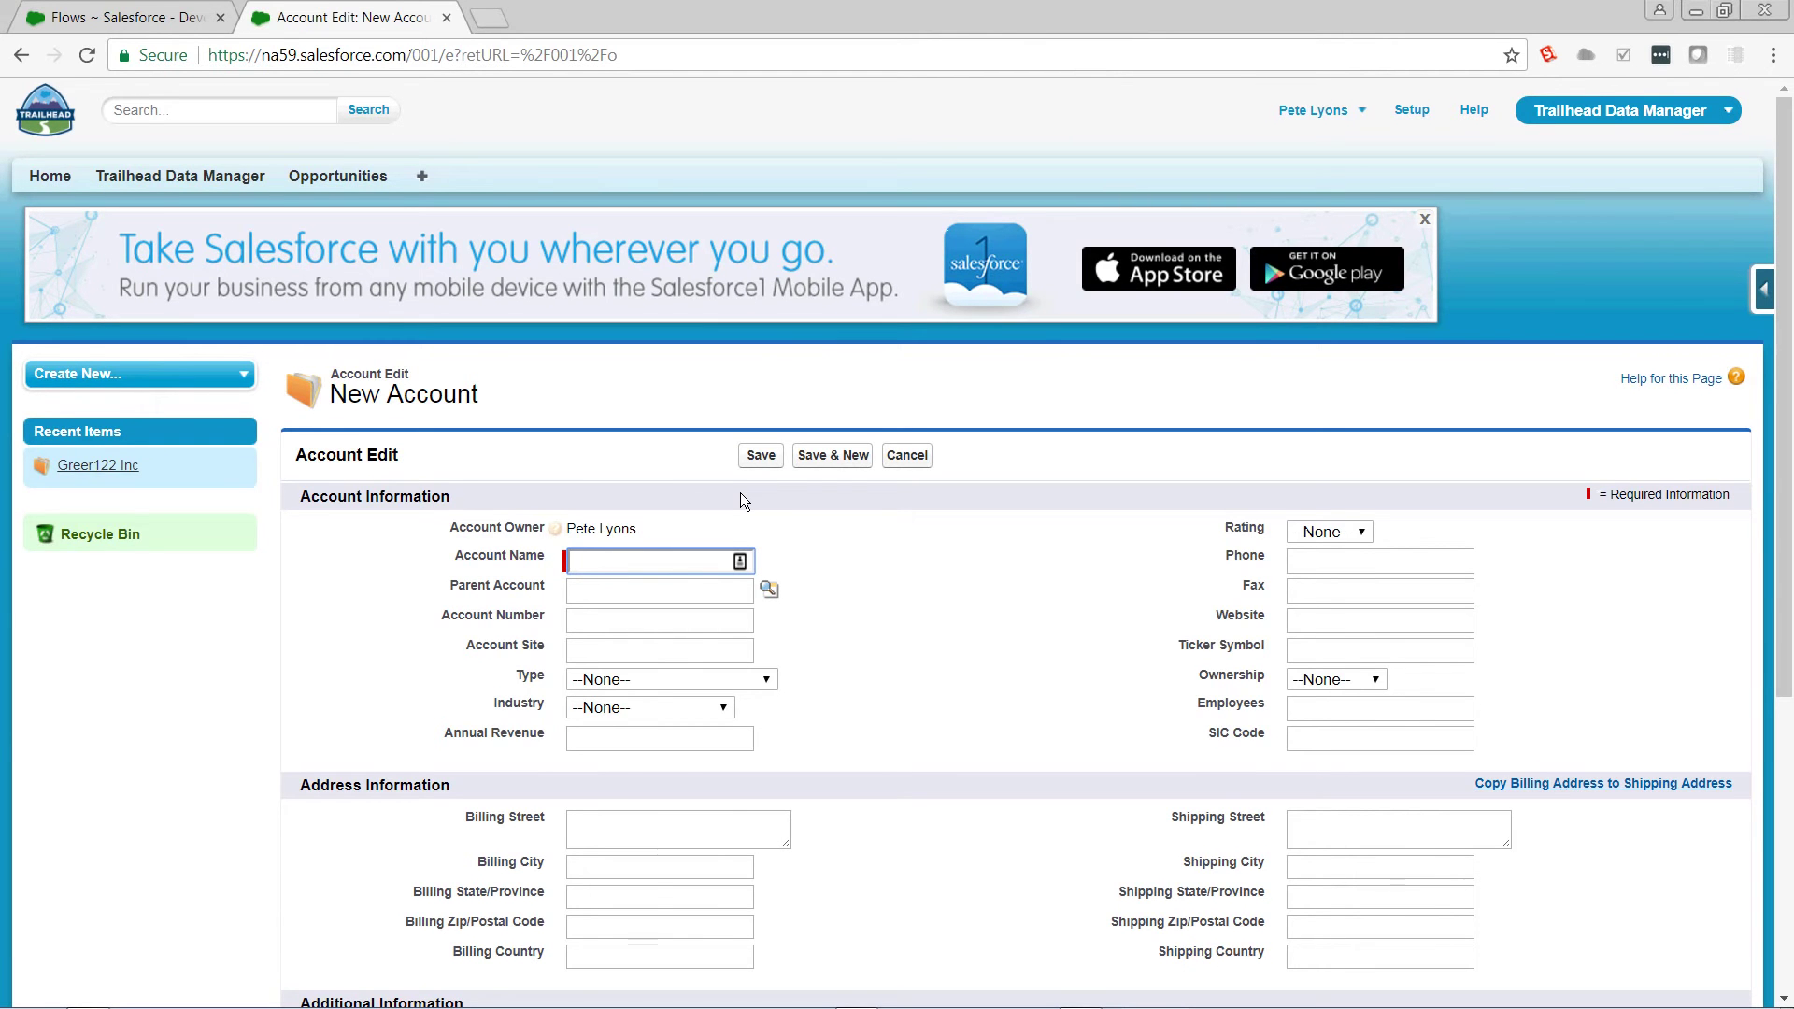
{"action": "type", "text": "R"}
{"action": "key", "text": "Down"}
{"action": "key", "text": "Return"}
{"action": "left_click", "coordinate": [761, 465]}
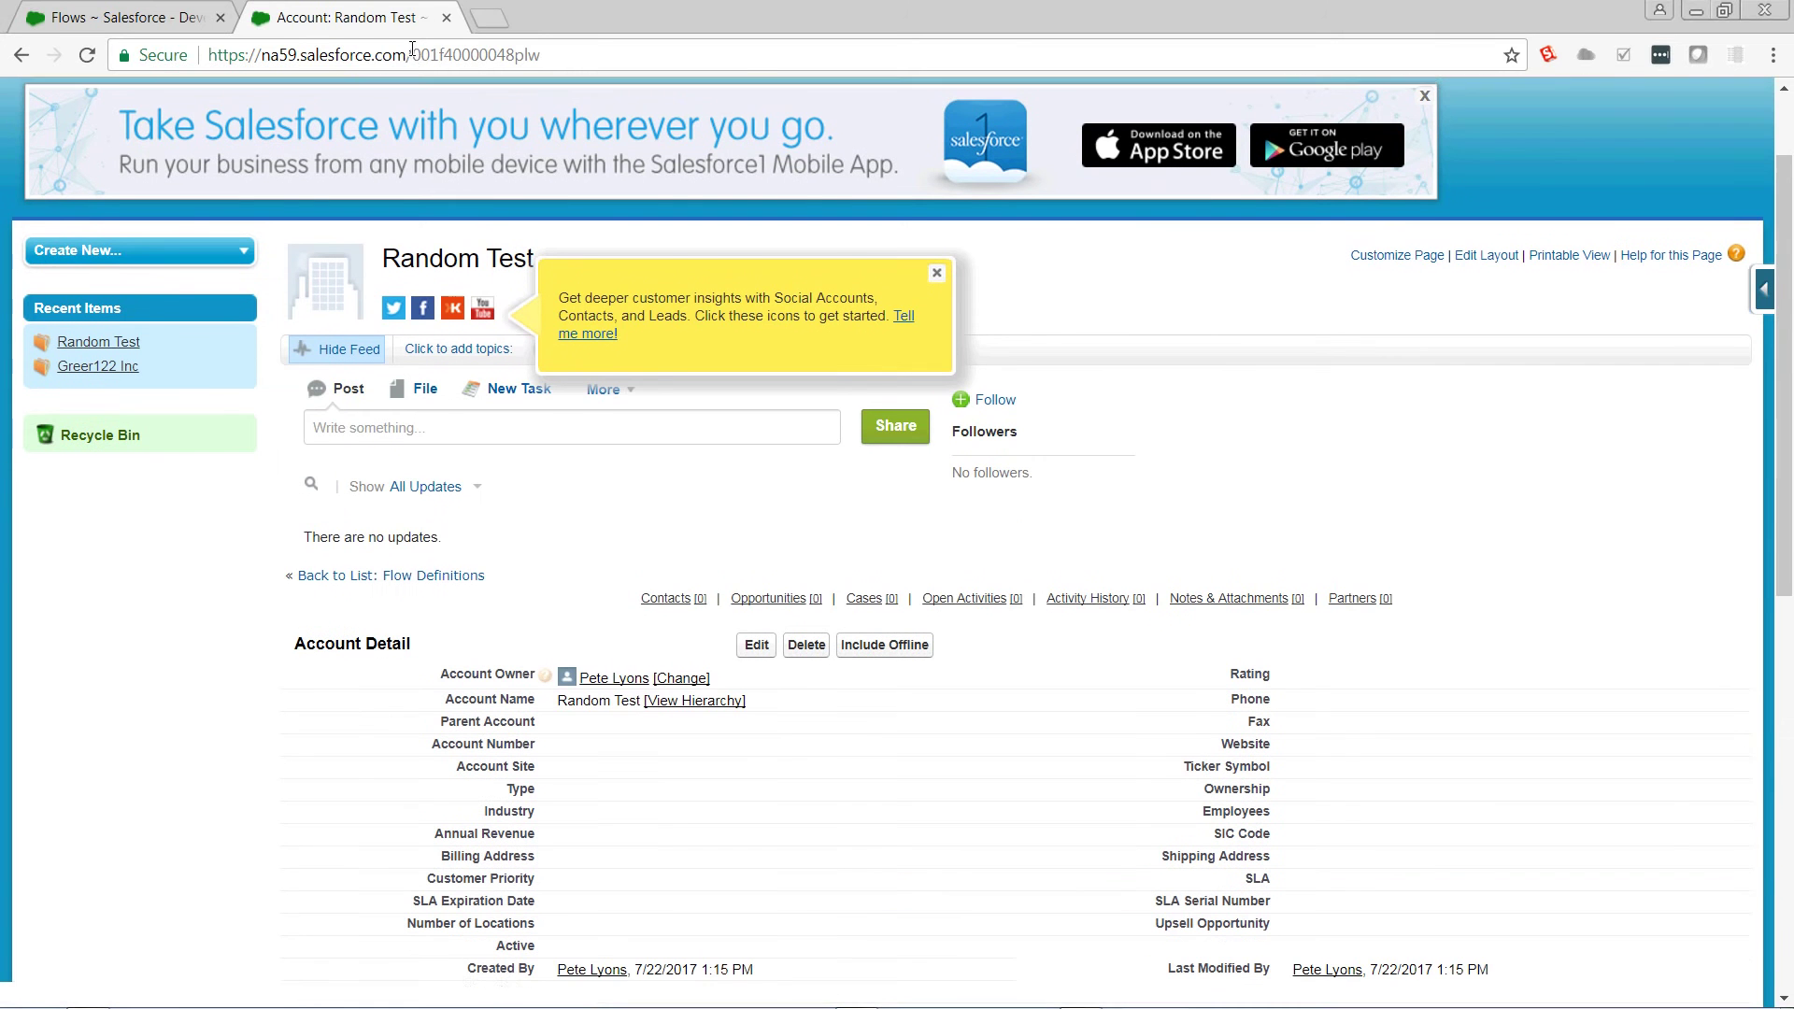
{"action": "left_click_drag", "start_coordinate": [411, 46], "coordinate": [749, 78]}
{"action": "key", "text": "ctrl+c"}
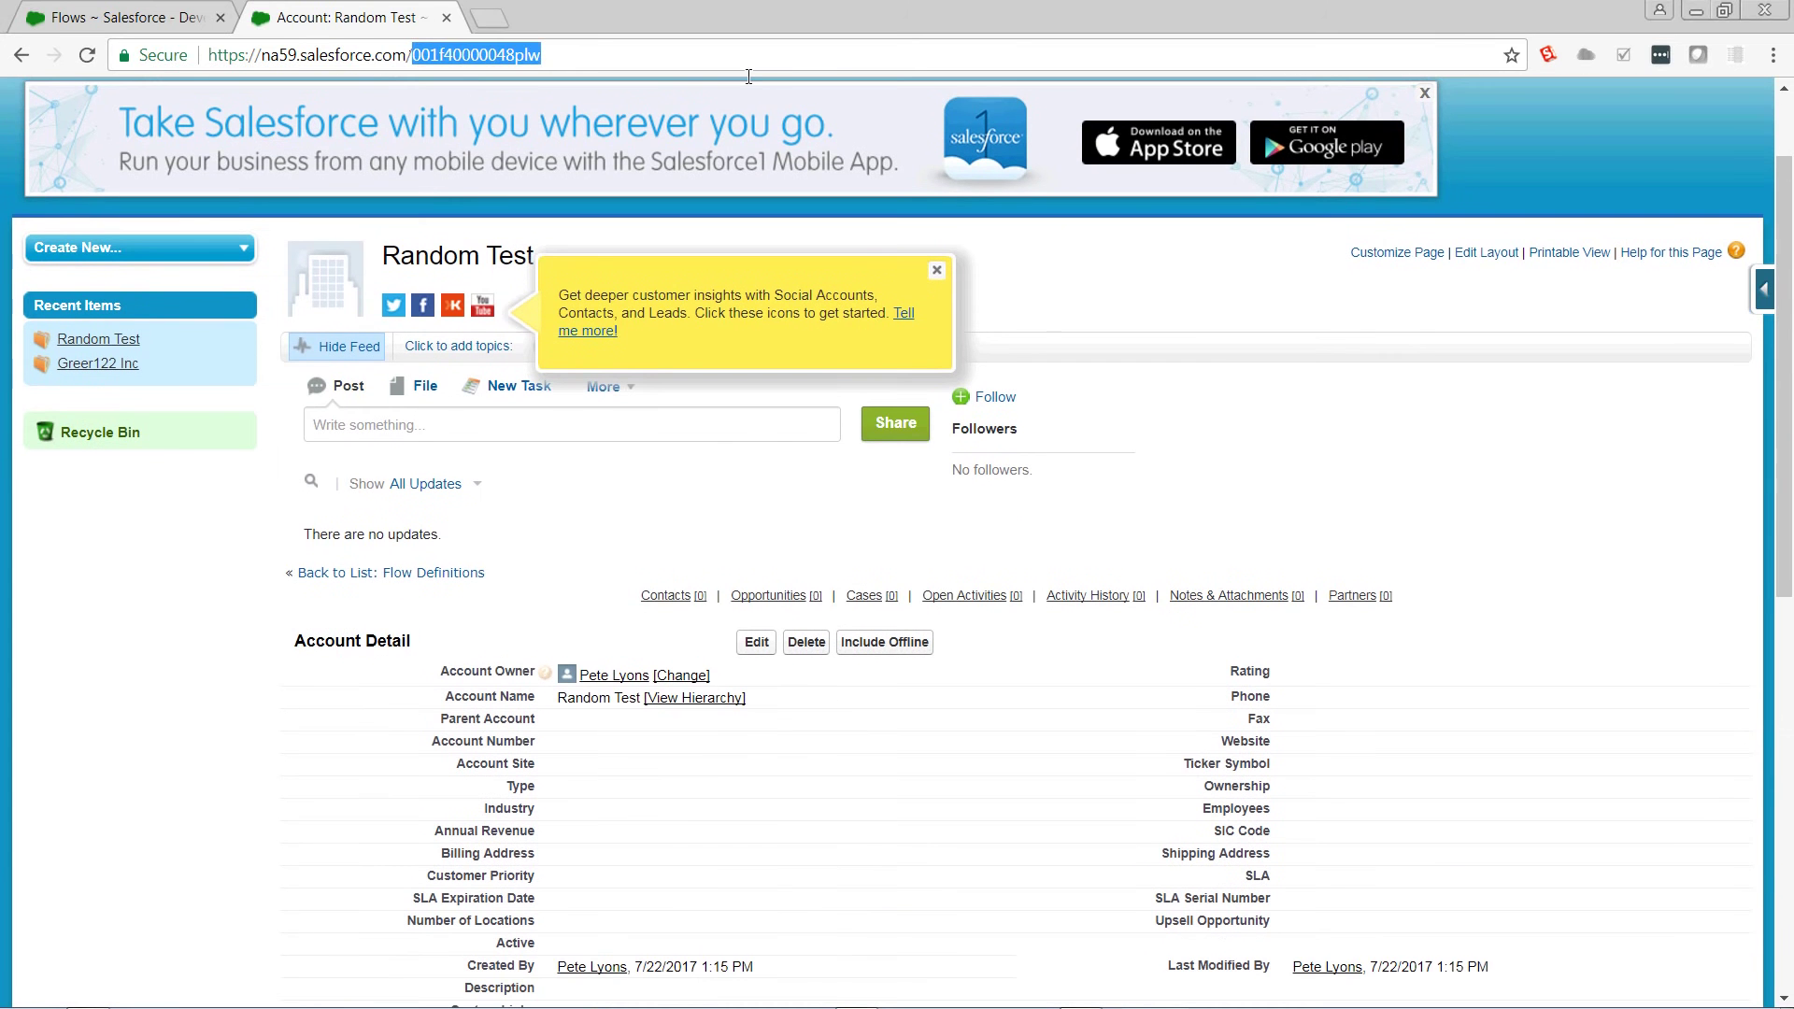
{"action": "left_click", "coordinate": [113, 17]}
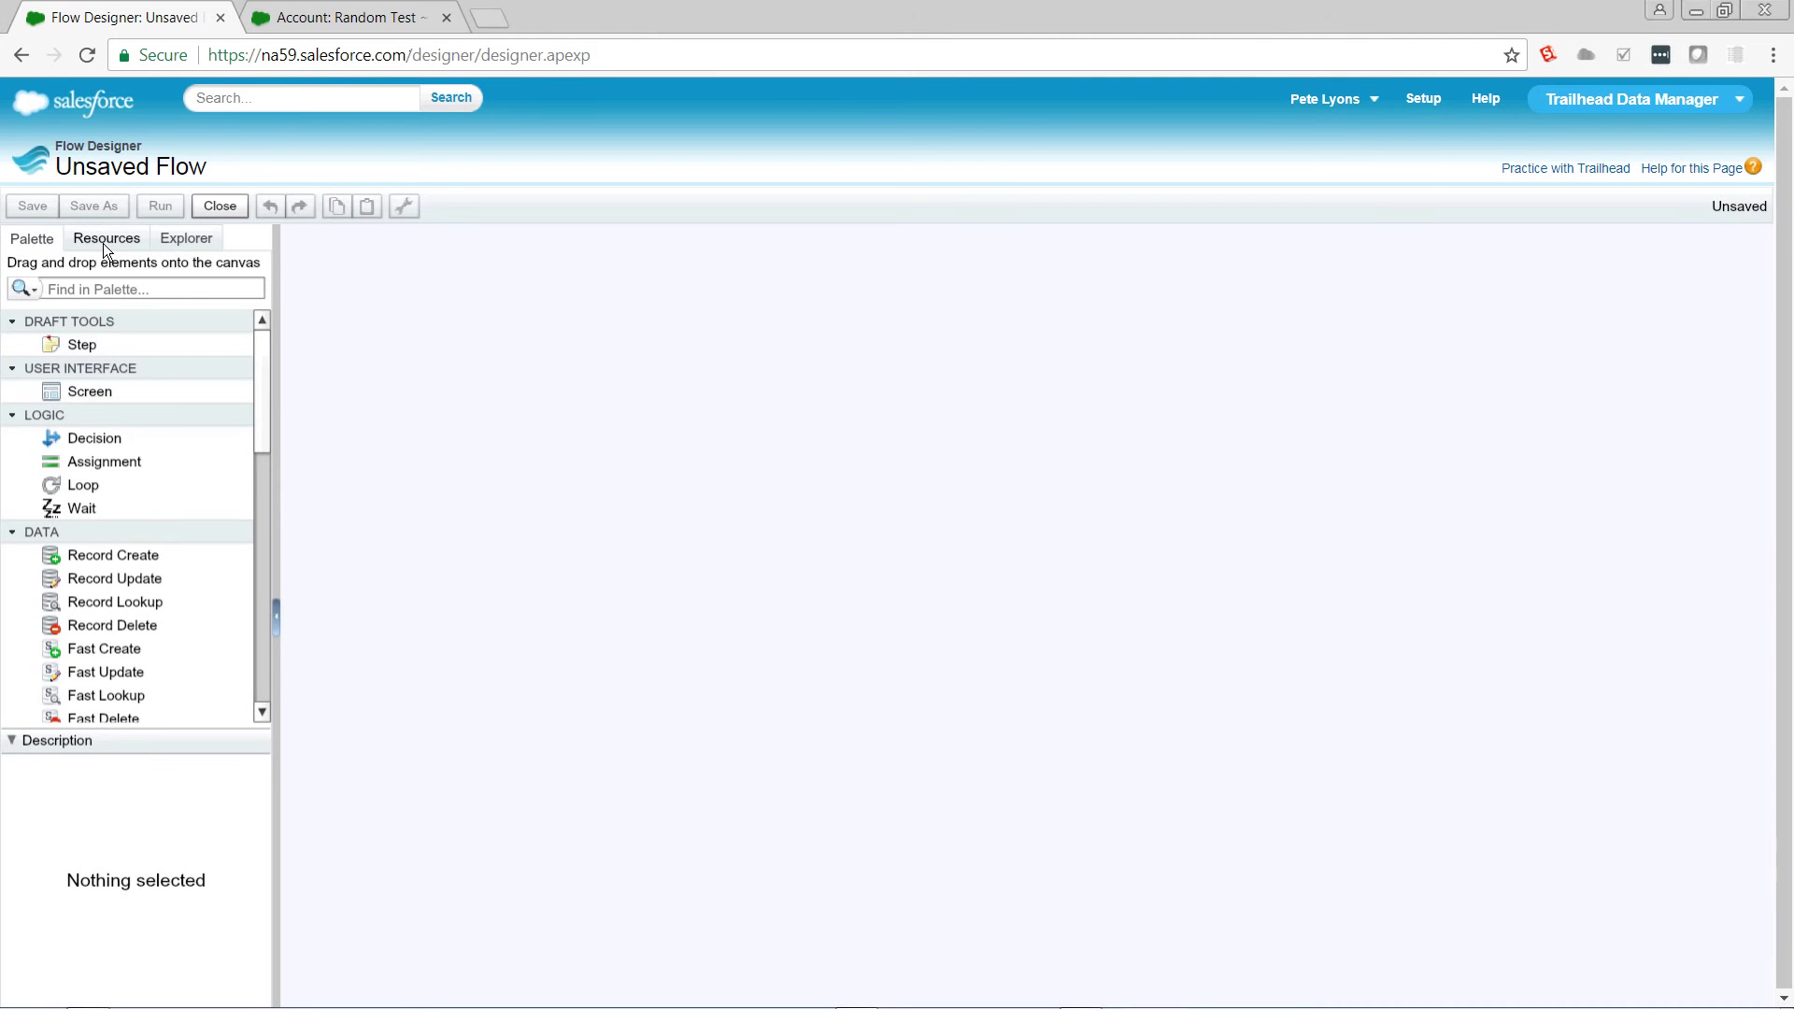
Create a Text variable acctID whose default value is the pasted Random Test account ID
{"action": "left_click", "coordinate": [105, 240]}
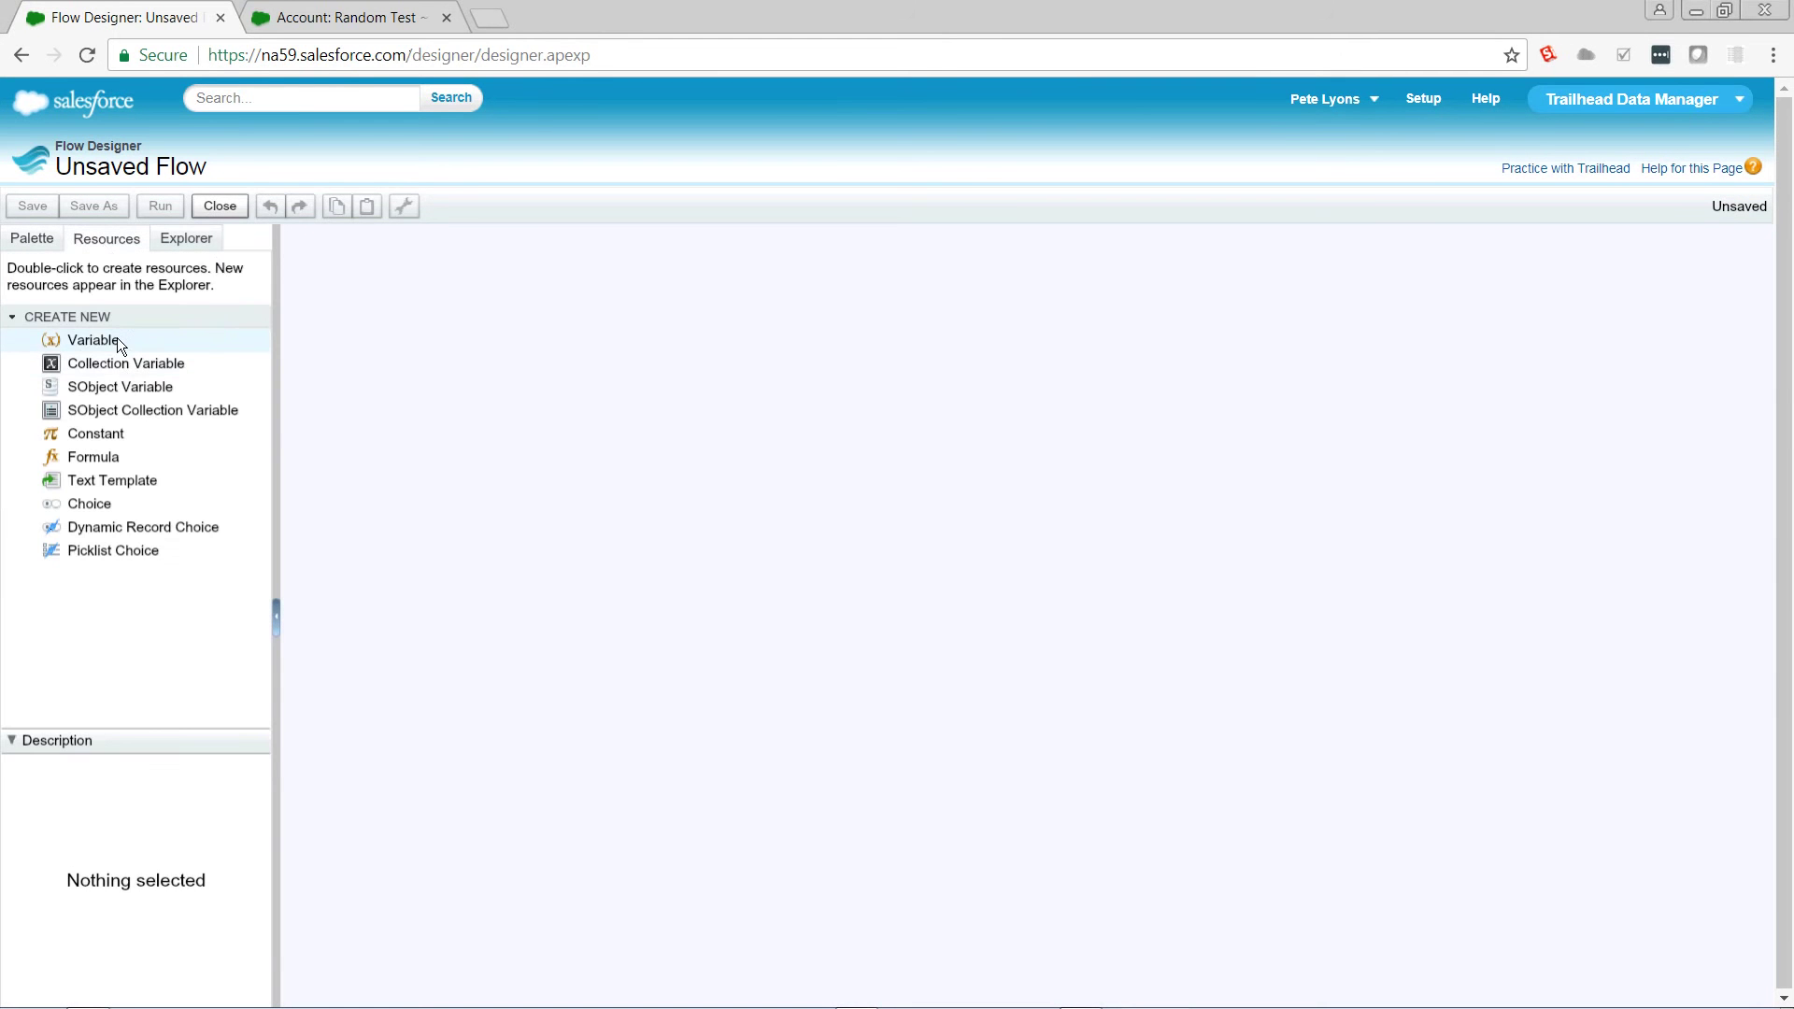
{"action": "double_click", "coordinate": [117, 338]}
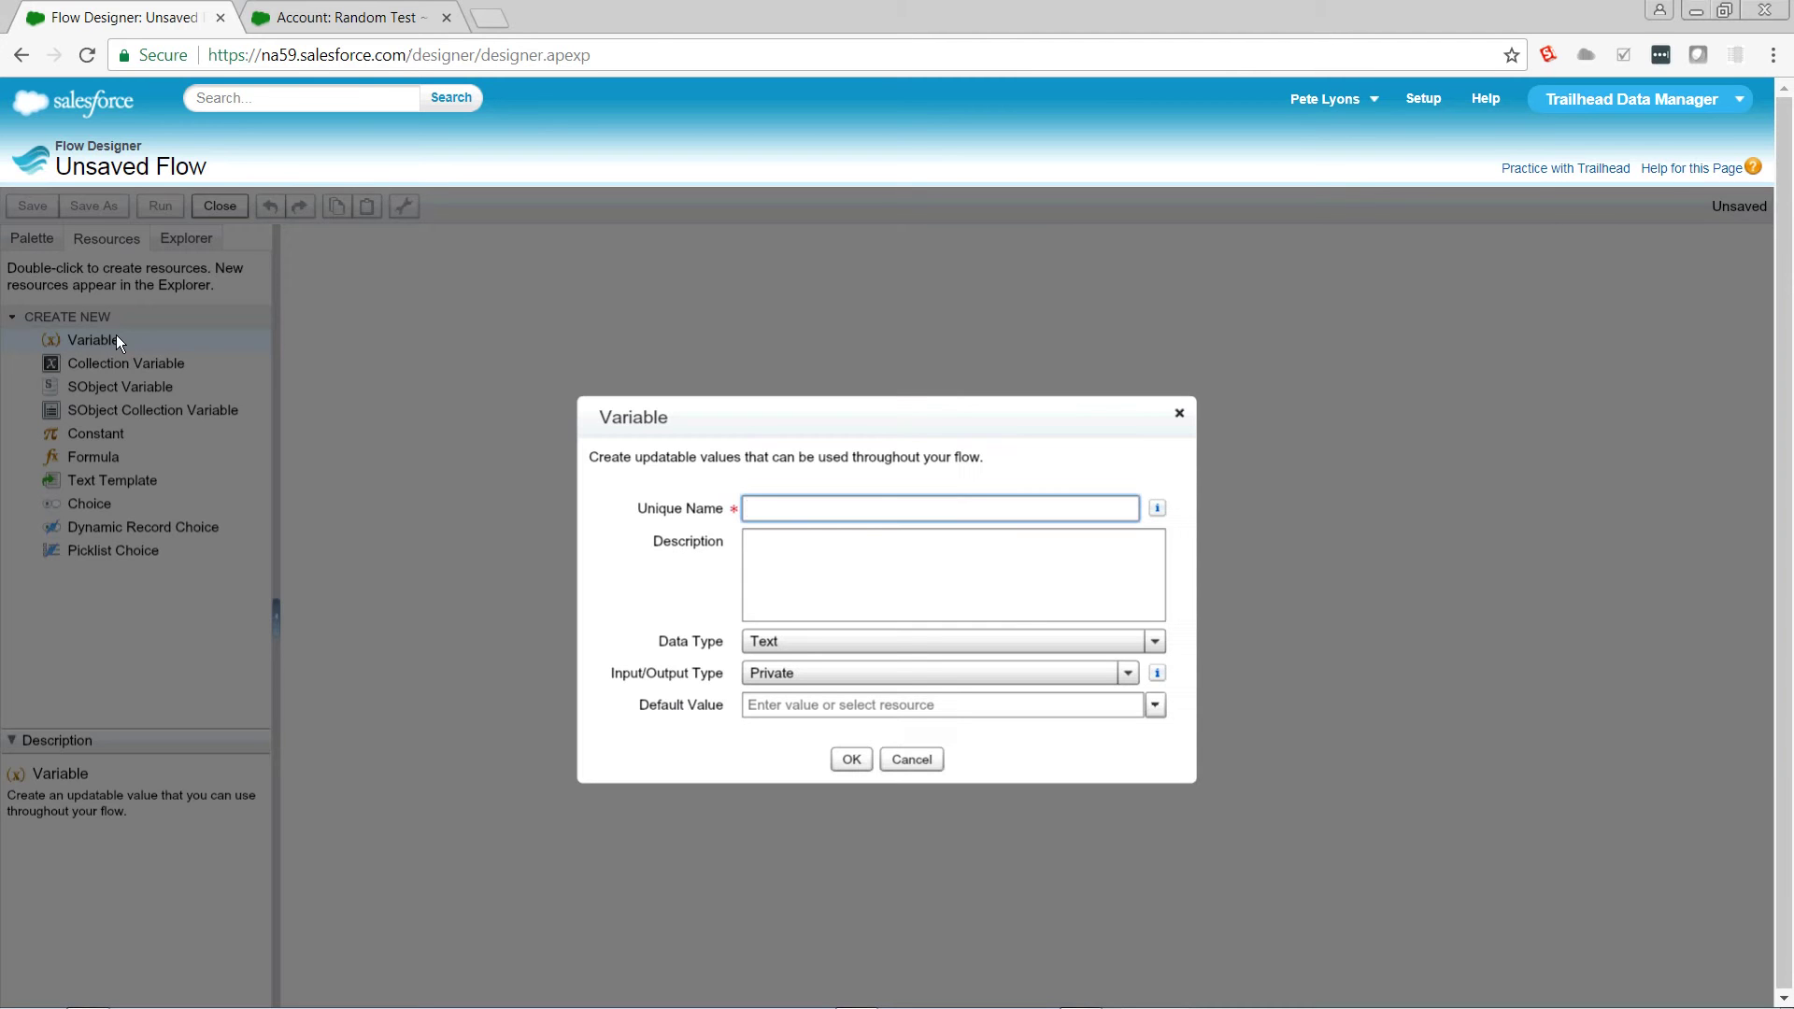
{"action": "type", "text": "acctID"}
{"action": "key", "text": "Tab"}
{"action": "key", "text": "Tab"}
{"action": "key", "text": "Tab"}
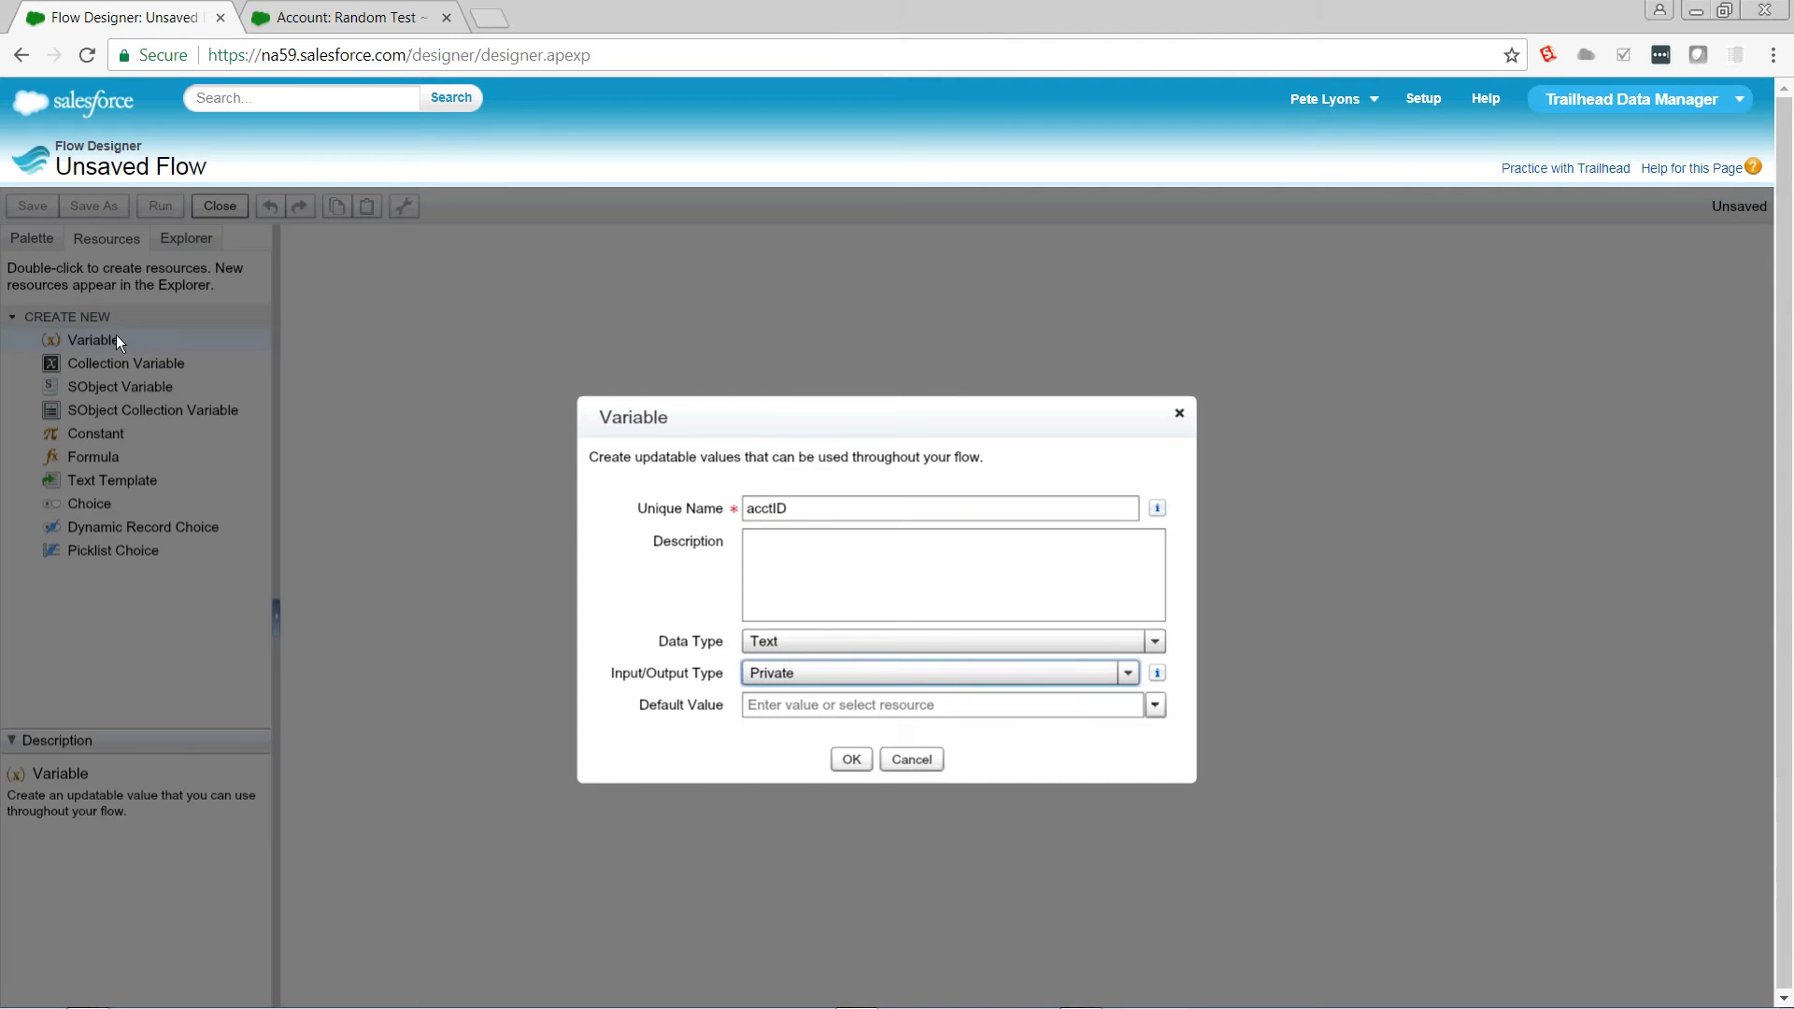
{"action": "key", "text": "Tab"}
{"action": "key", "text": "ctrl+v"}
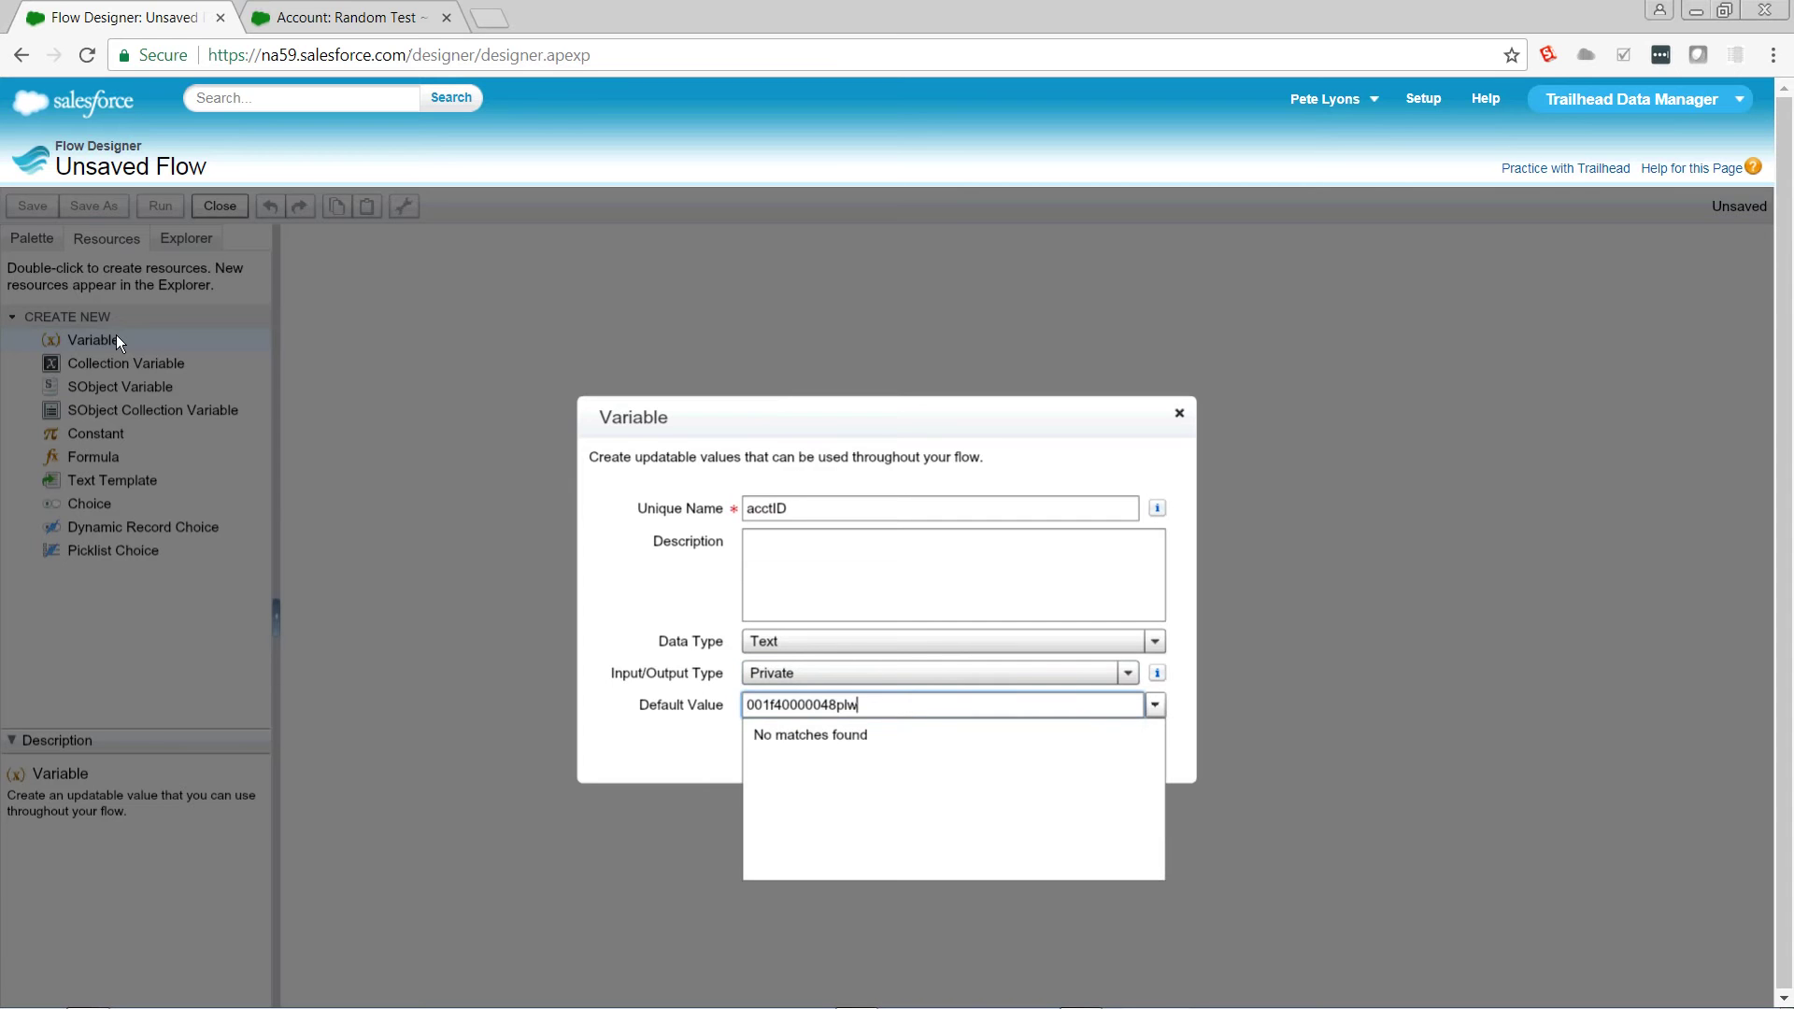
{"action": "key", "text": "Escape"}
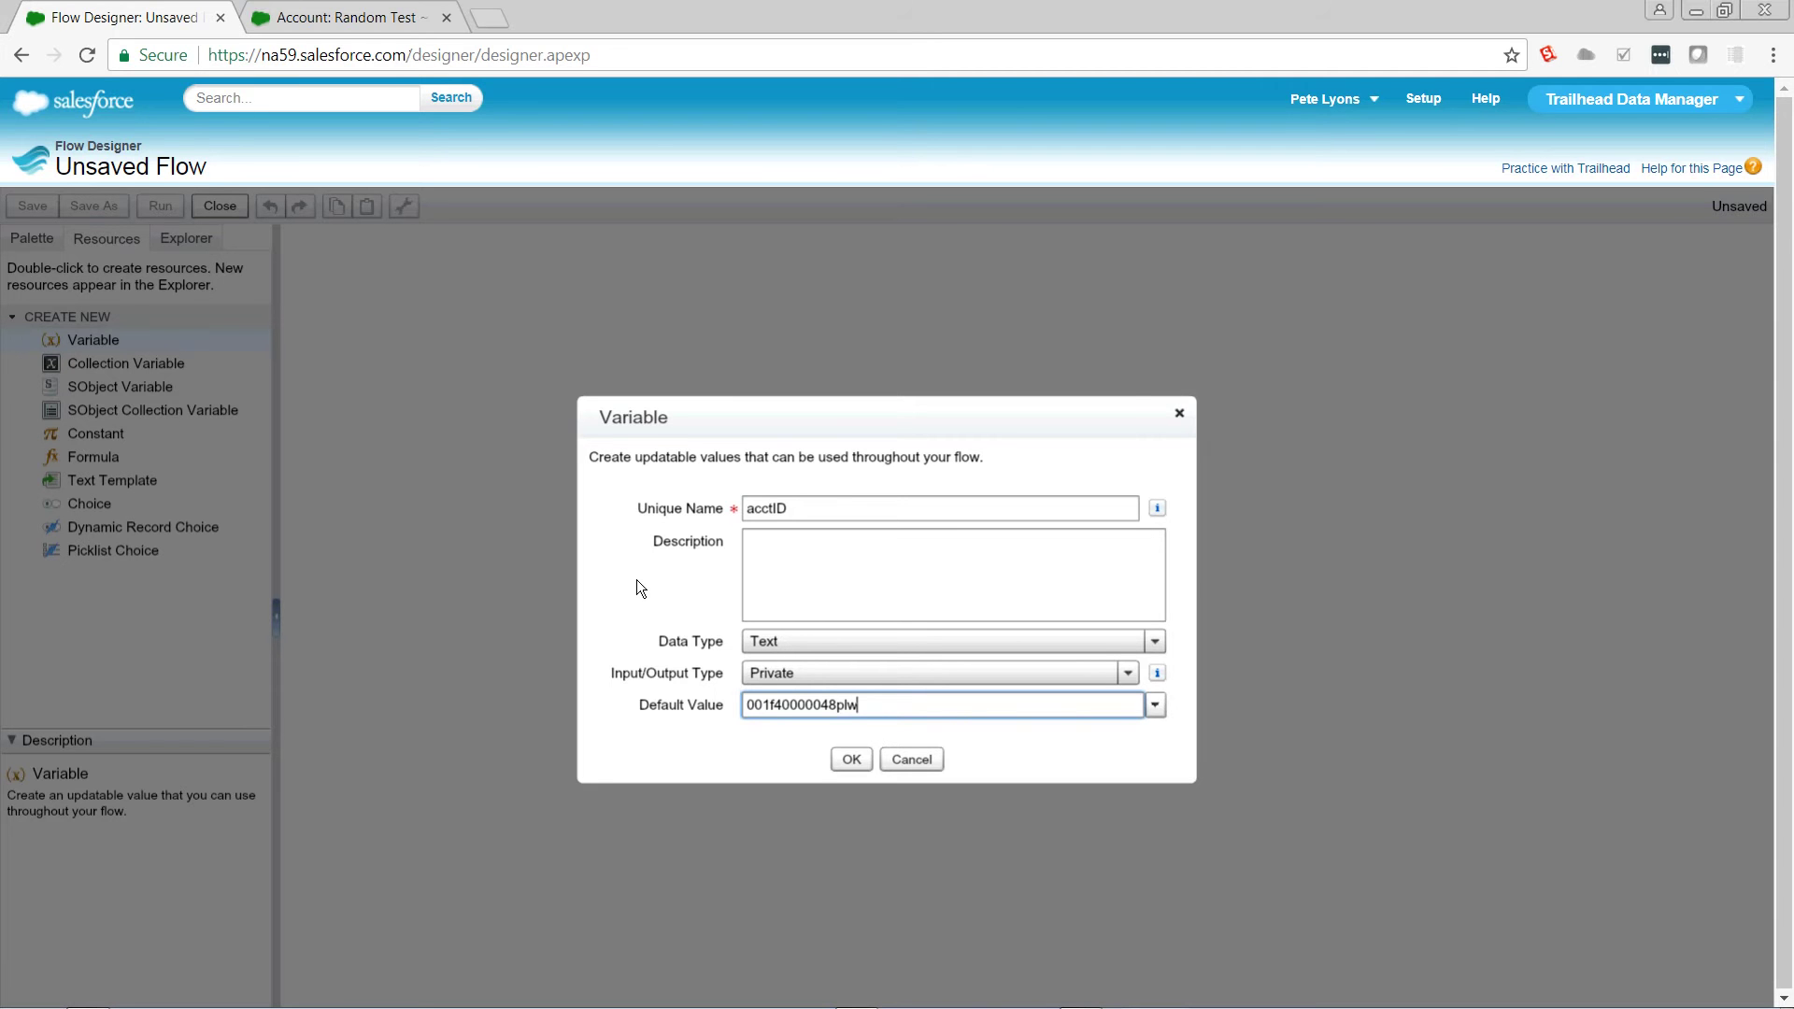
{"action": "left_click", "coordinate": [841, 761]}
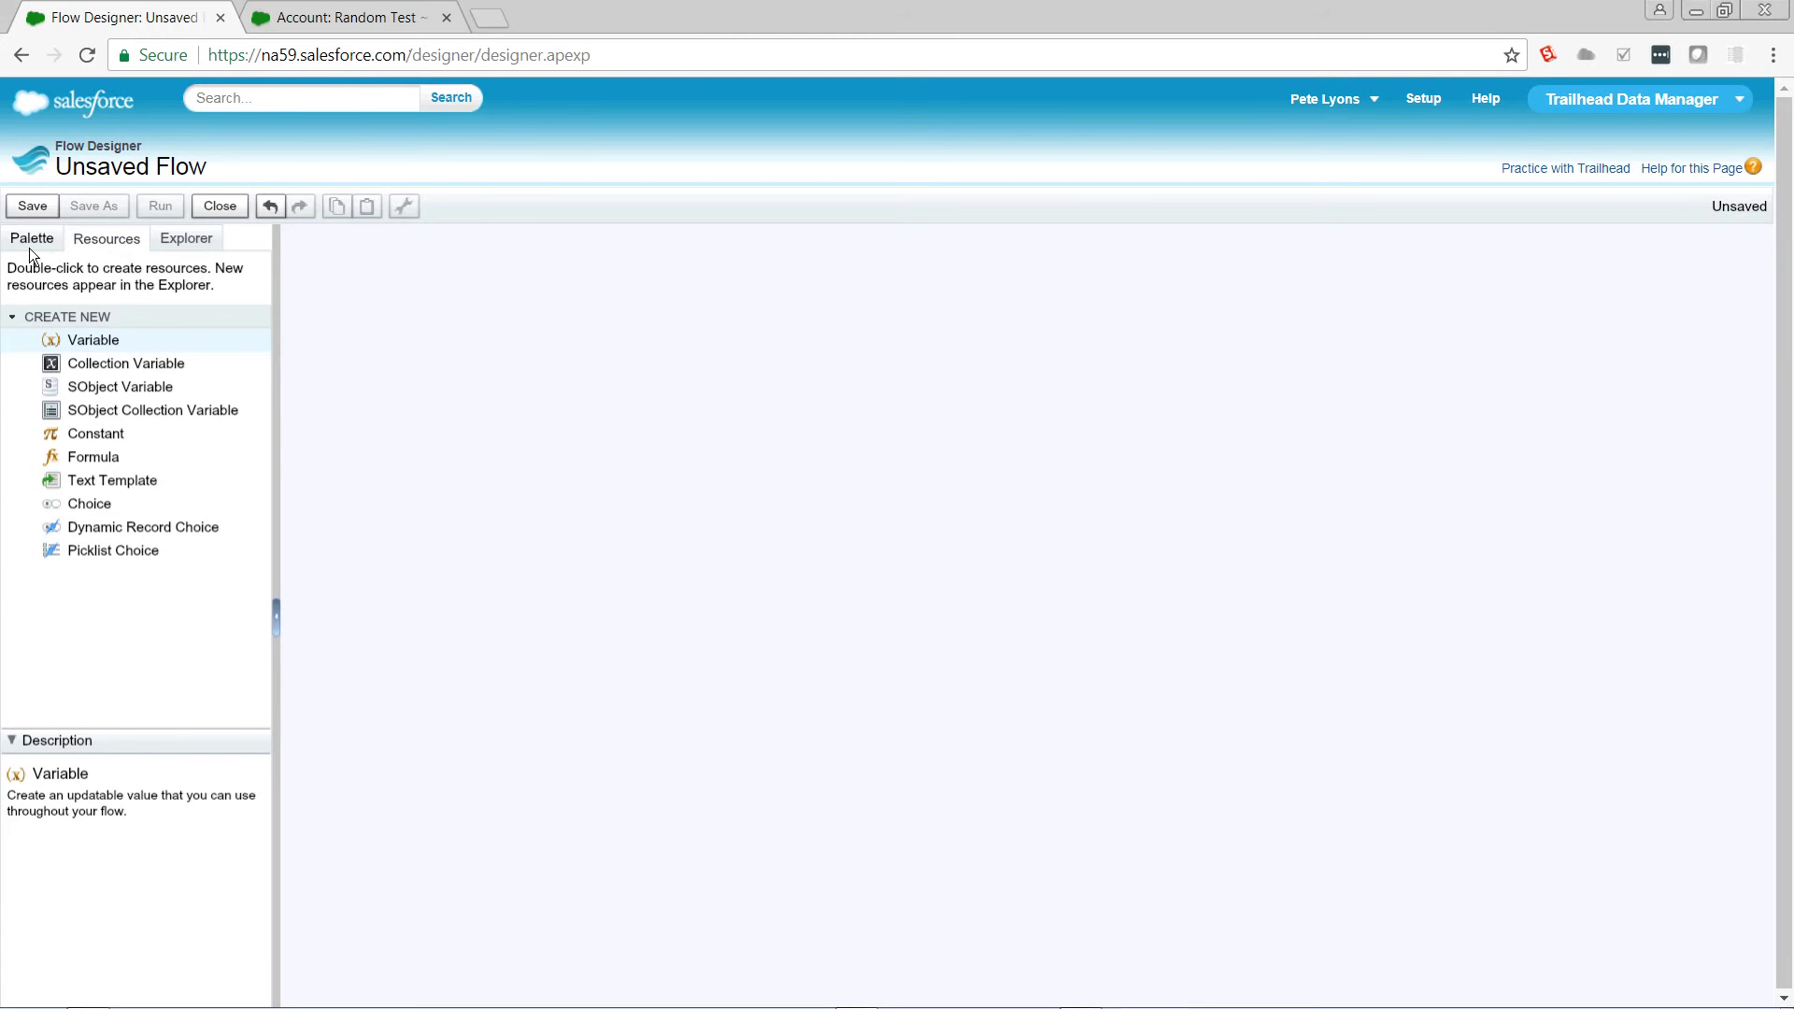
Place an Assignment element on the canvas and name it 'count to 9'
{"action": "left_click", "coordinate": [30, 243]}
{"action": "left_click_drag", "start_coordinate": [97, 459], "coordinate": [747, 382]}
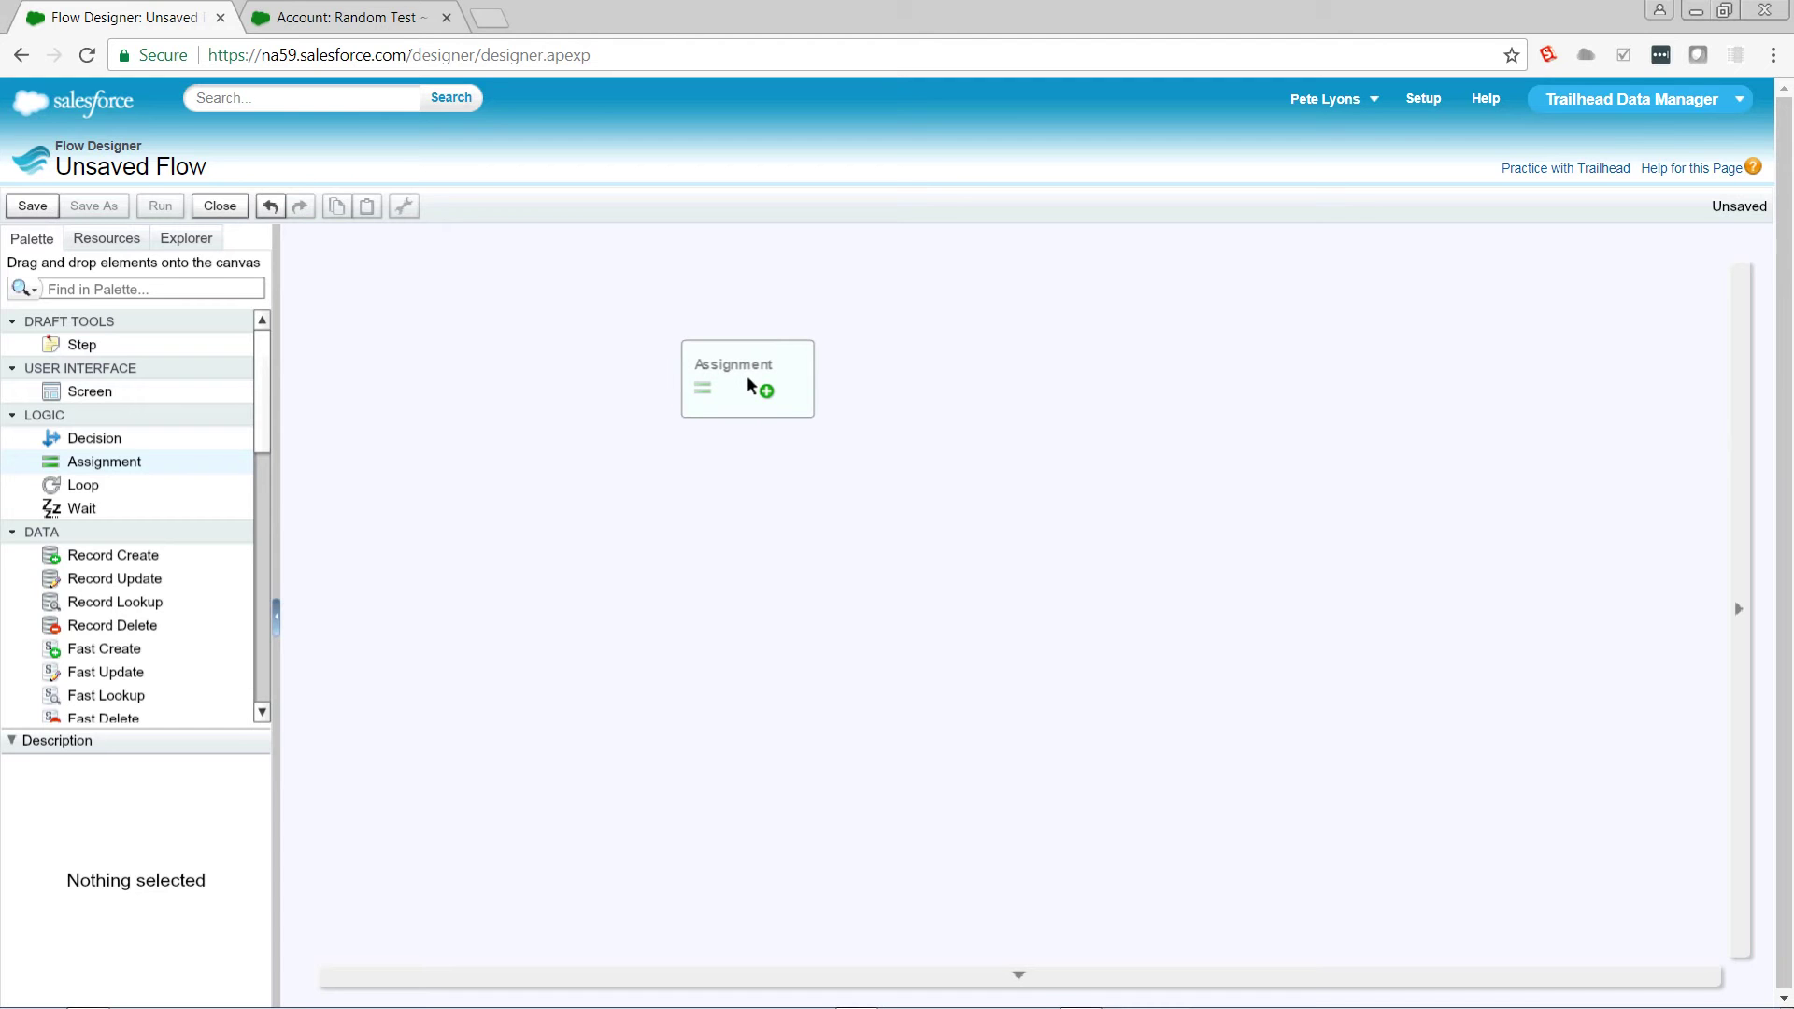
{"action": "left_click_drag", "start_coordinate": [748, 377], "coordinate": [749, 376]}
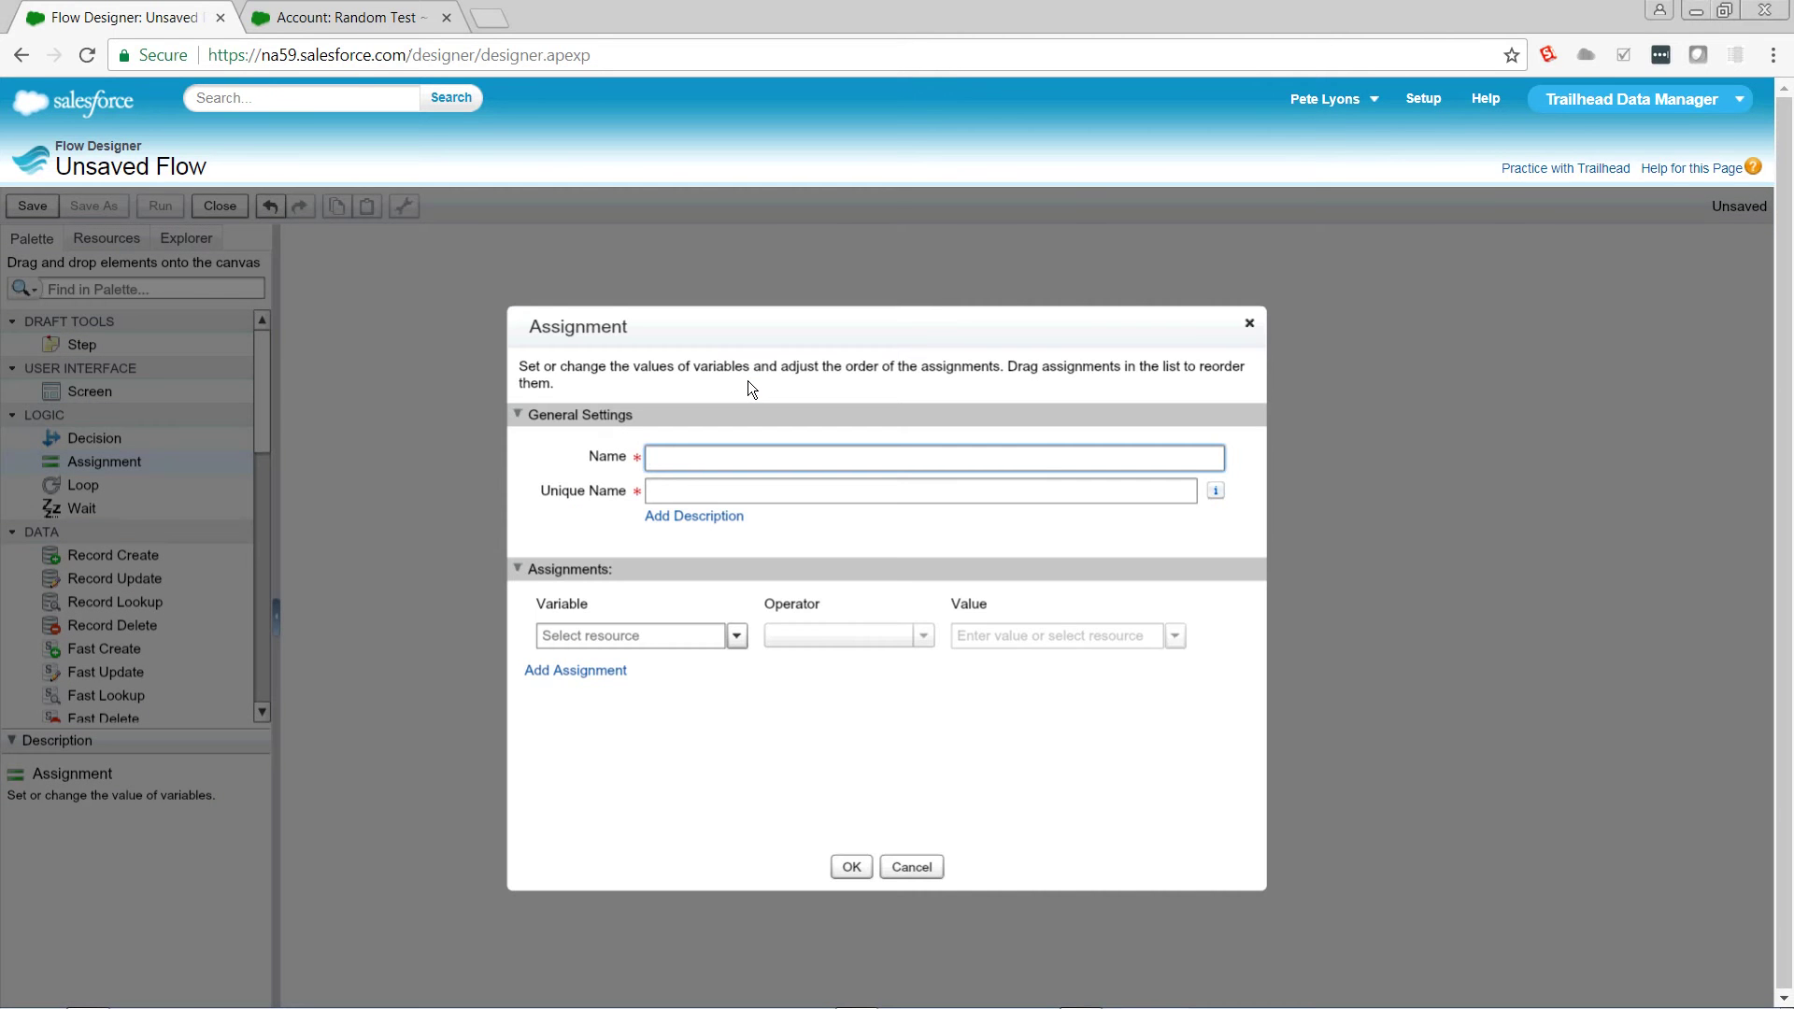
{"action": "type", "text": "count to 9"}
{"action": "key", "text": "Tab"}
{"action": "key", "text": "Return"}
Create a Number collection variable loop1 as the first row's variable
{"action": "left_click", "coordinate": [620, 634]}
{"action": "type", "text": "co"}
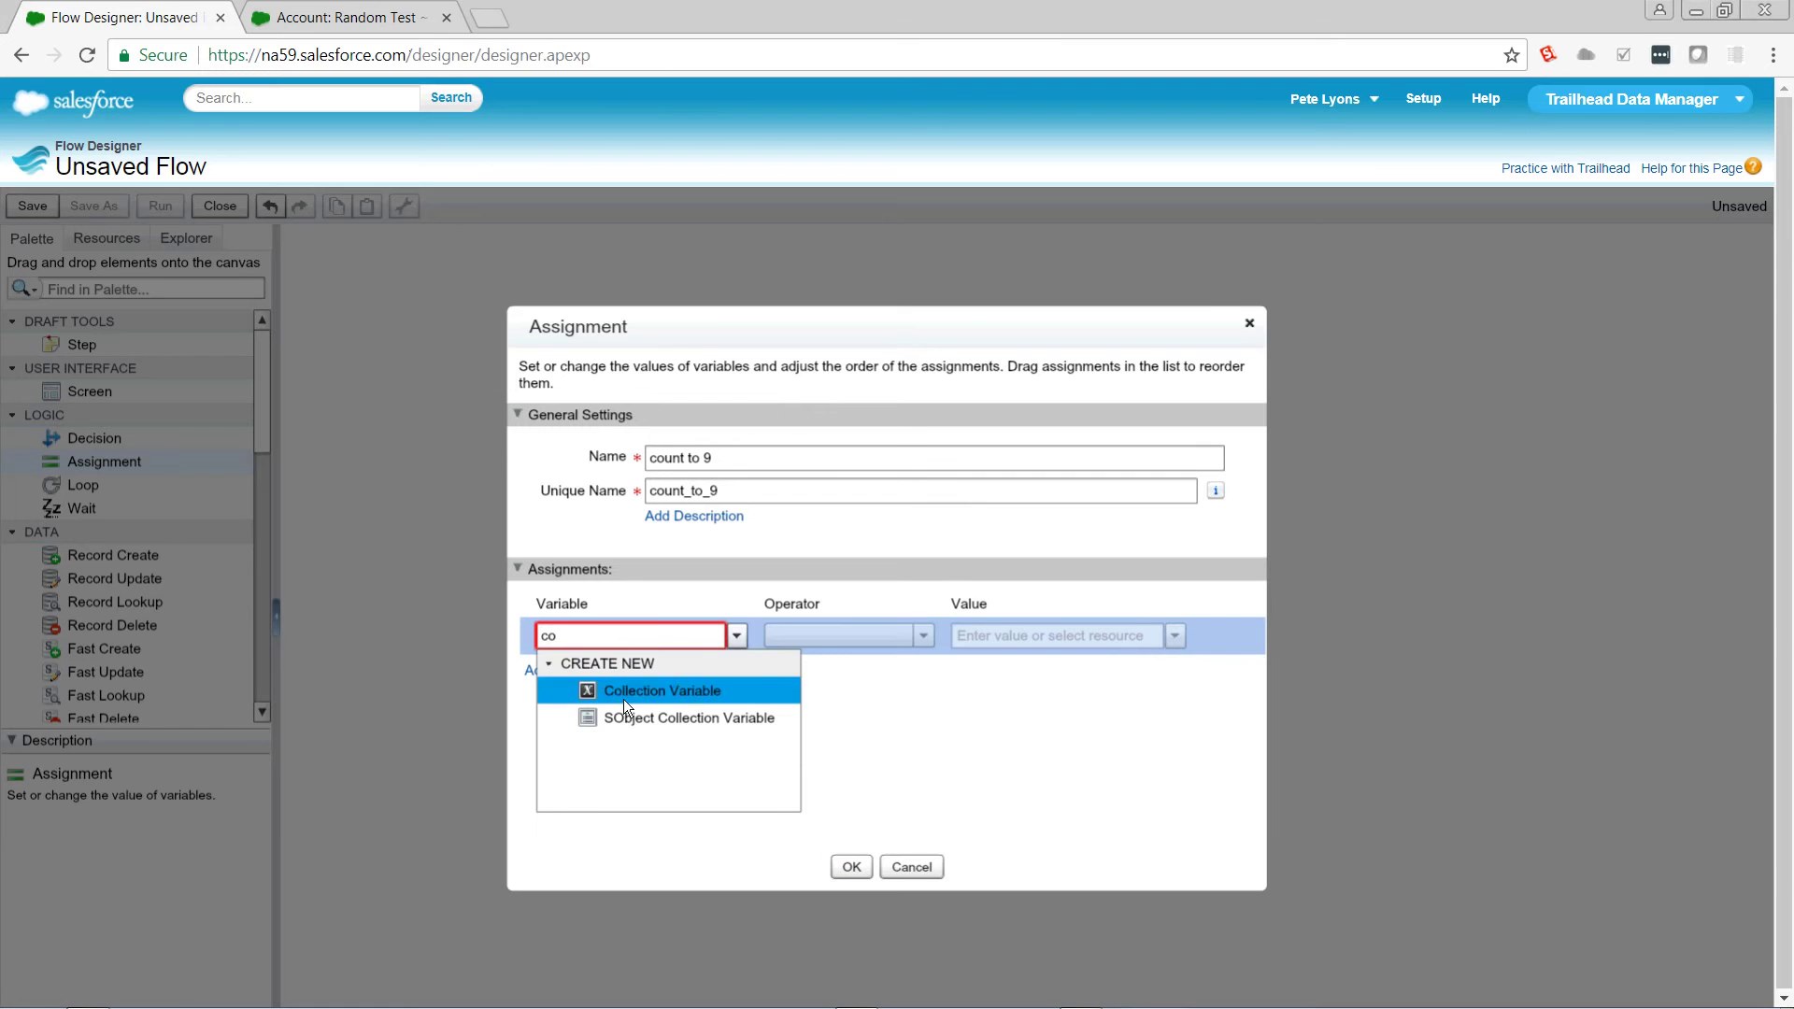
{"action": "left_click", "coordinate": [623, 692]}
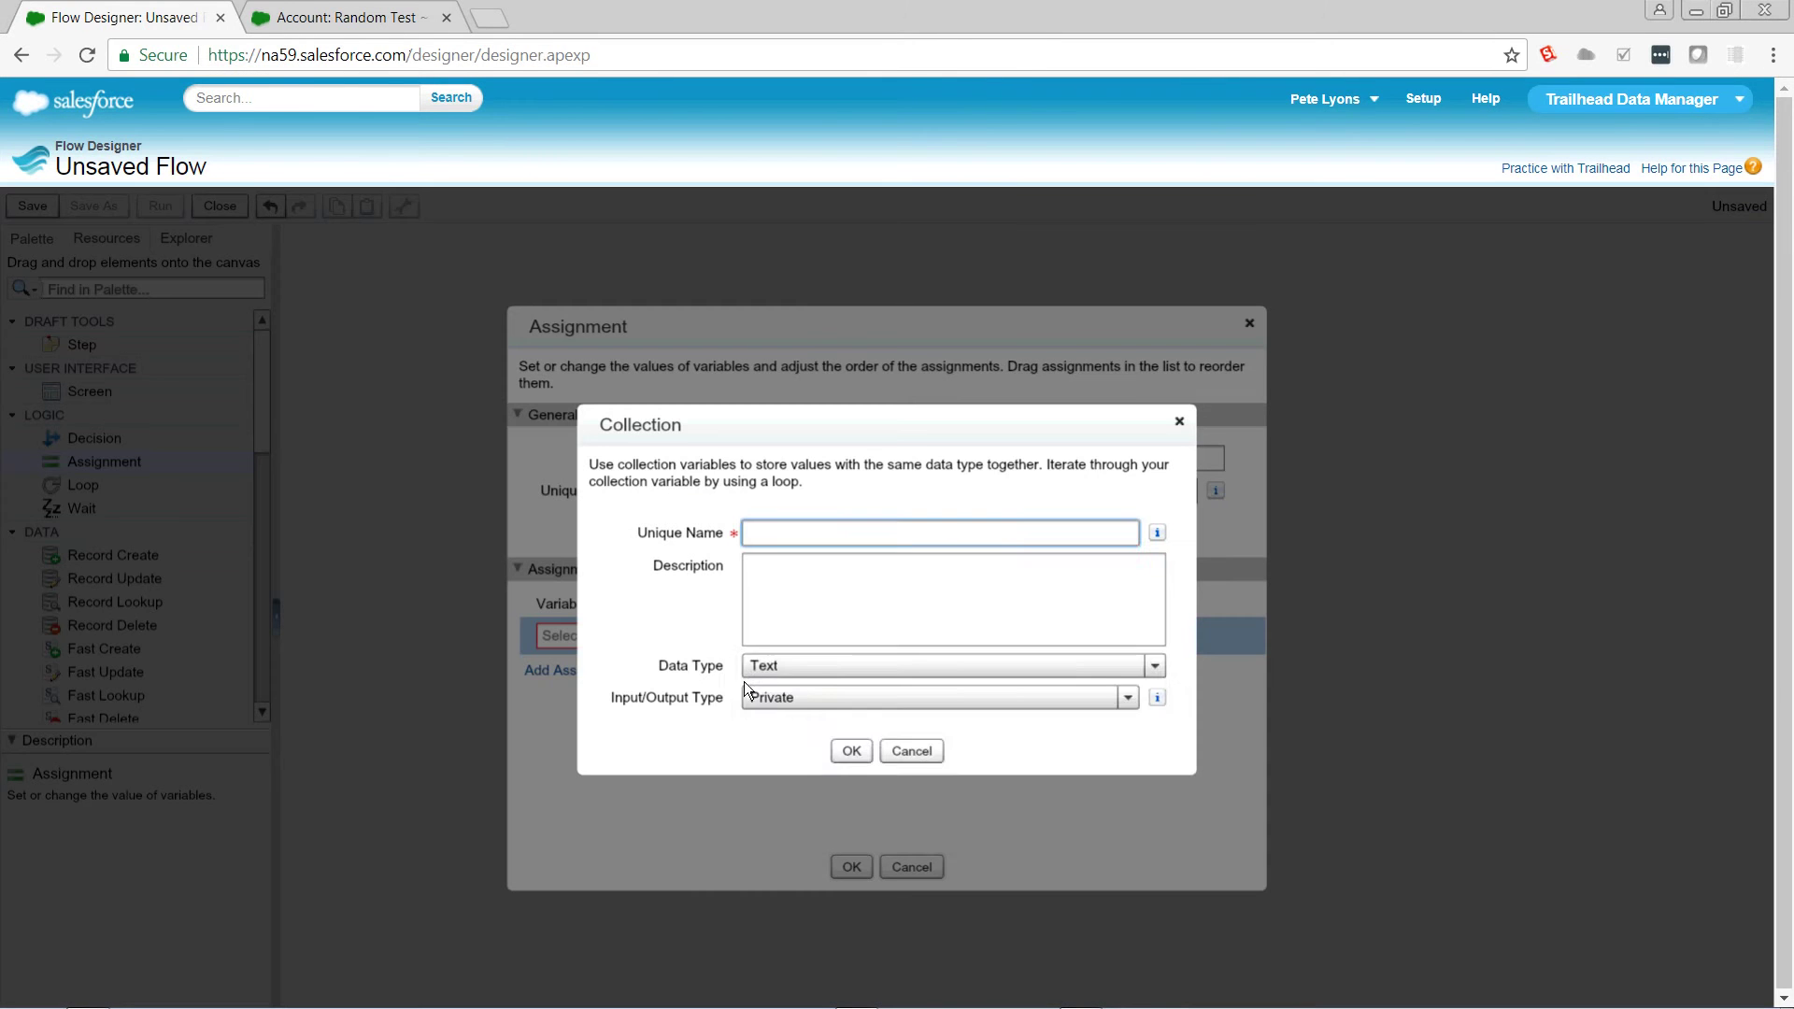
{"action": "left_click", "coordinate": [756, 666]}
{"action": "left_click", "coordinate": [763, 714]}
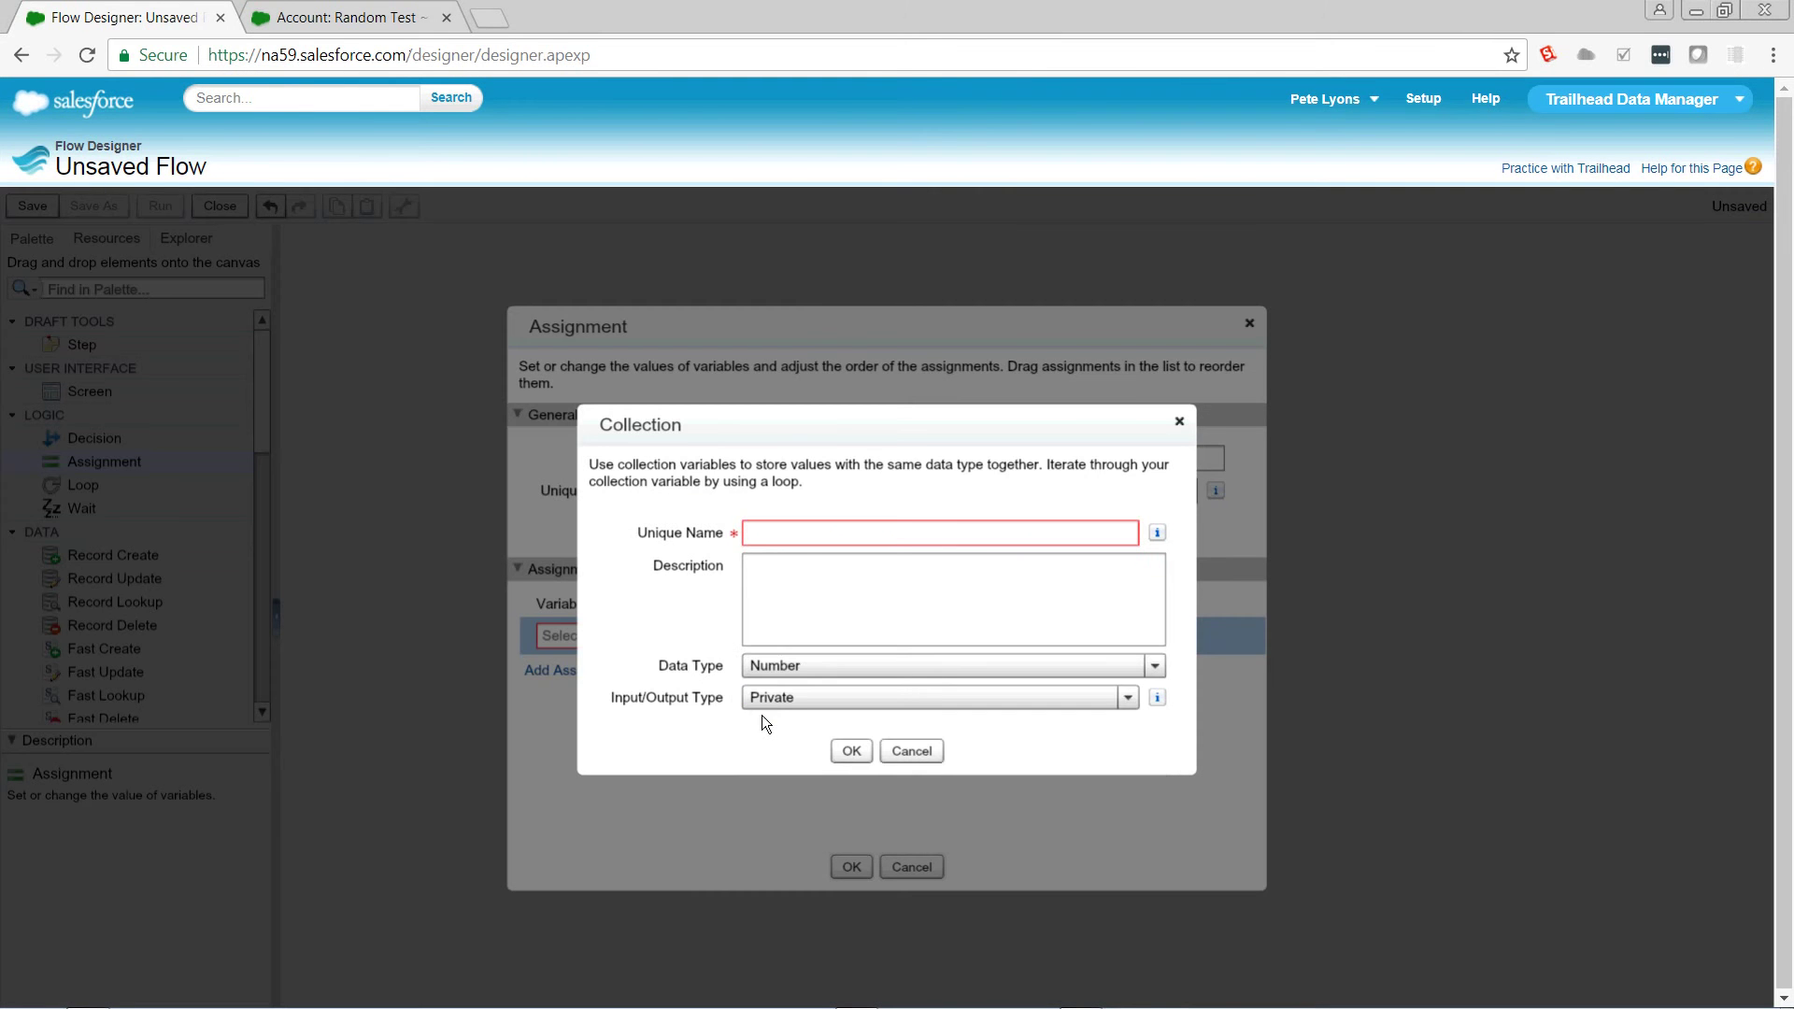
{"action": "left_click", "coordinate": [796, 545]}
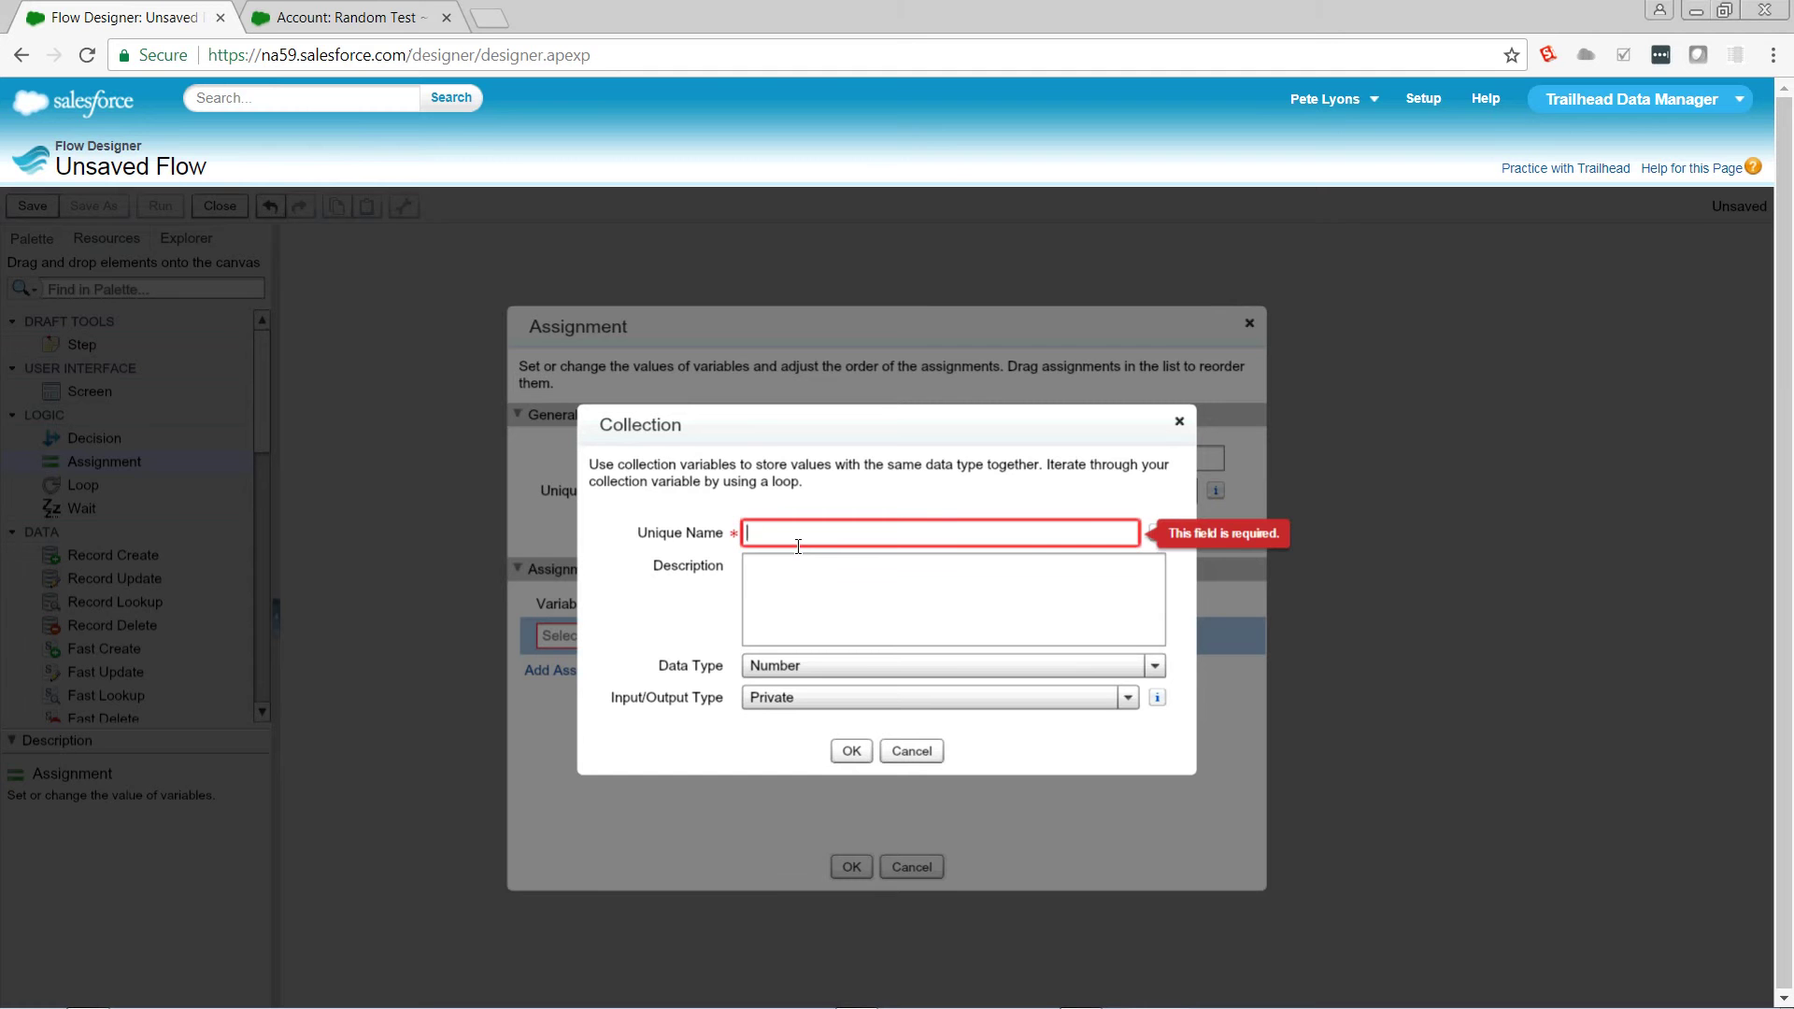
{"action": "type", "text": "loop1"}
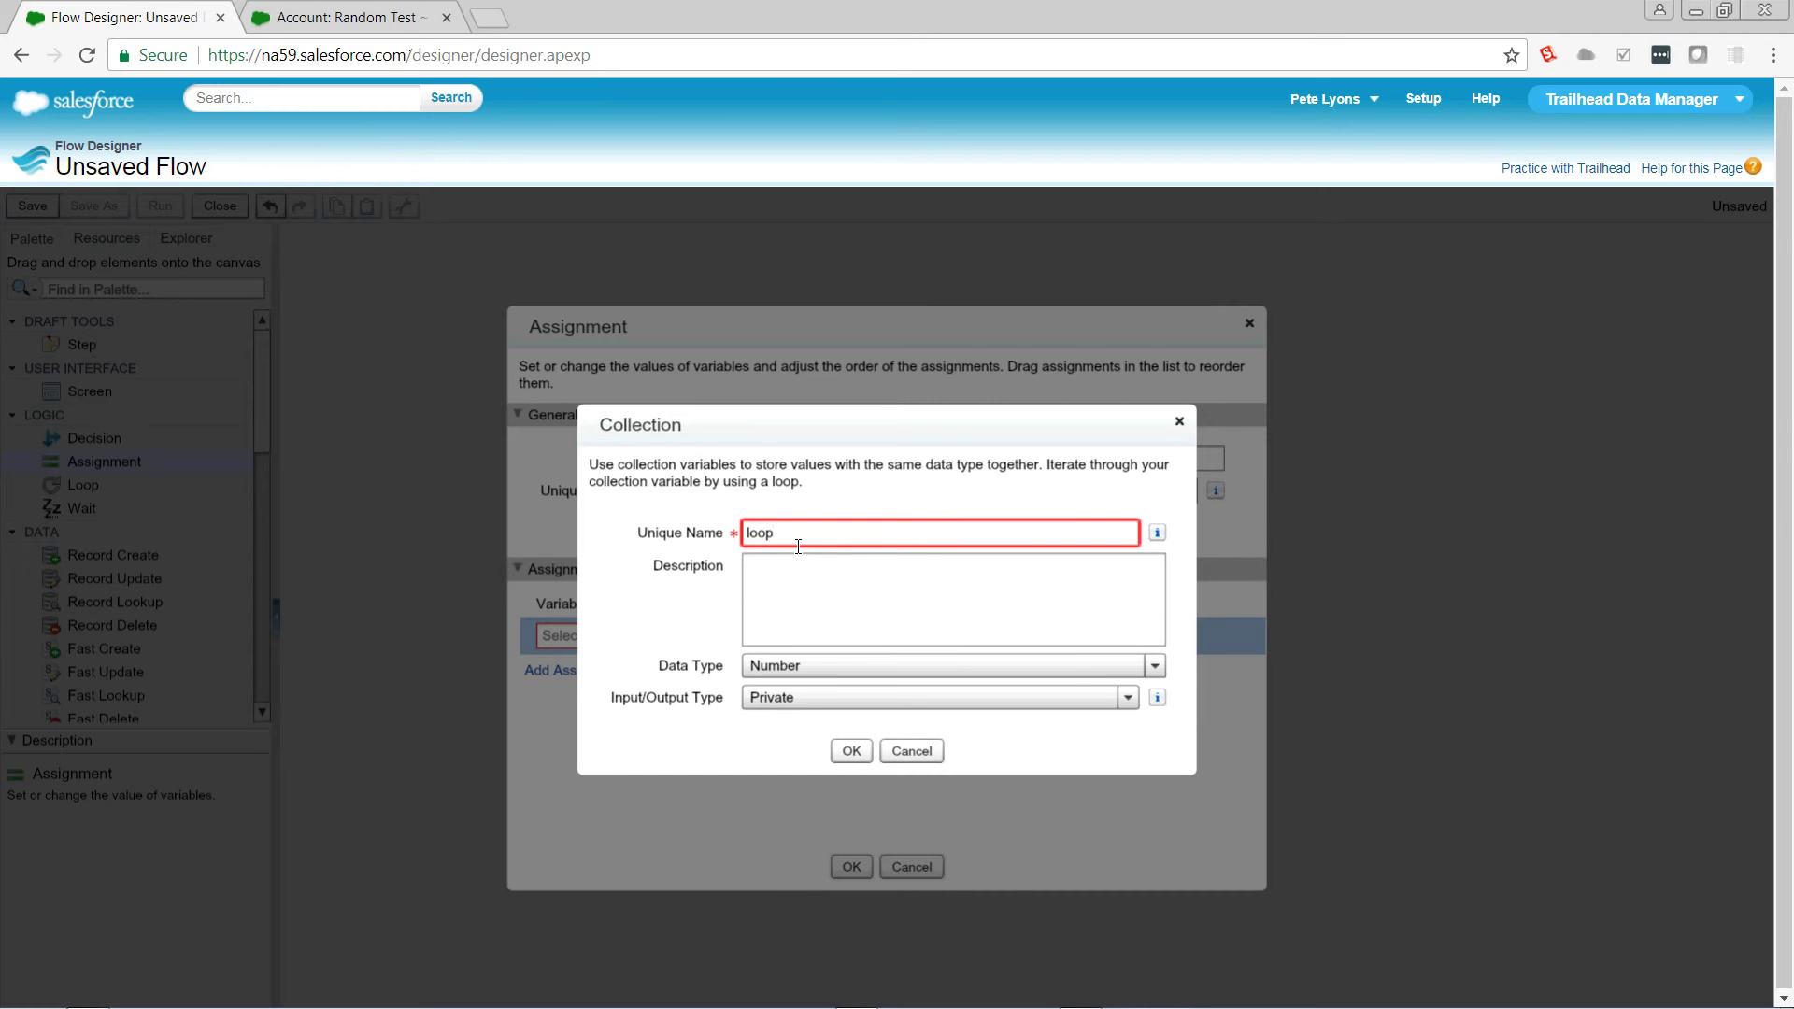
{"action": "left_click", "coordinate": [850, 753]}
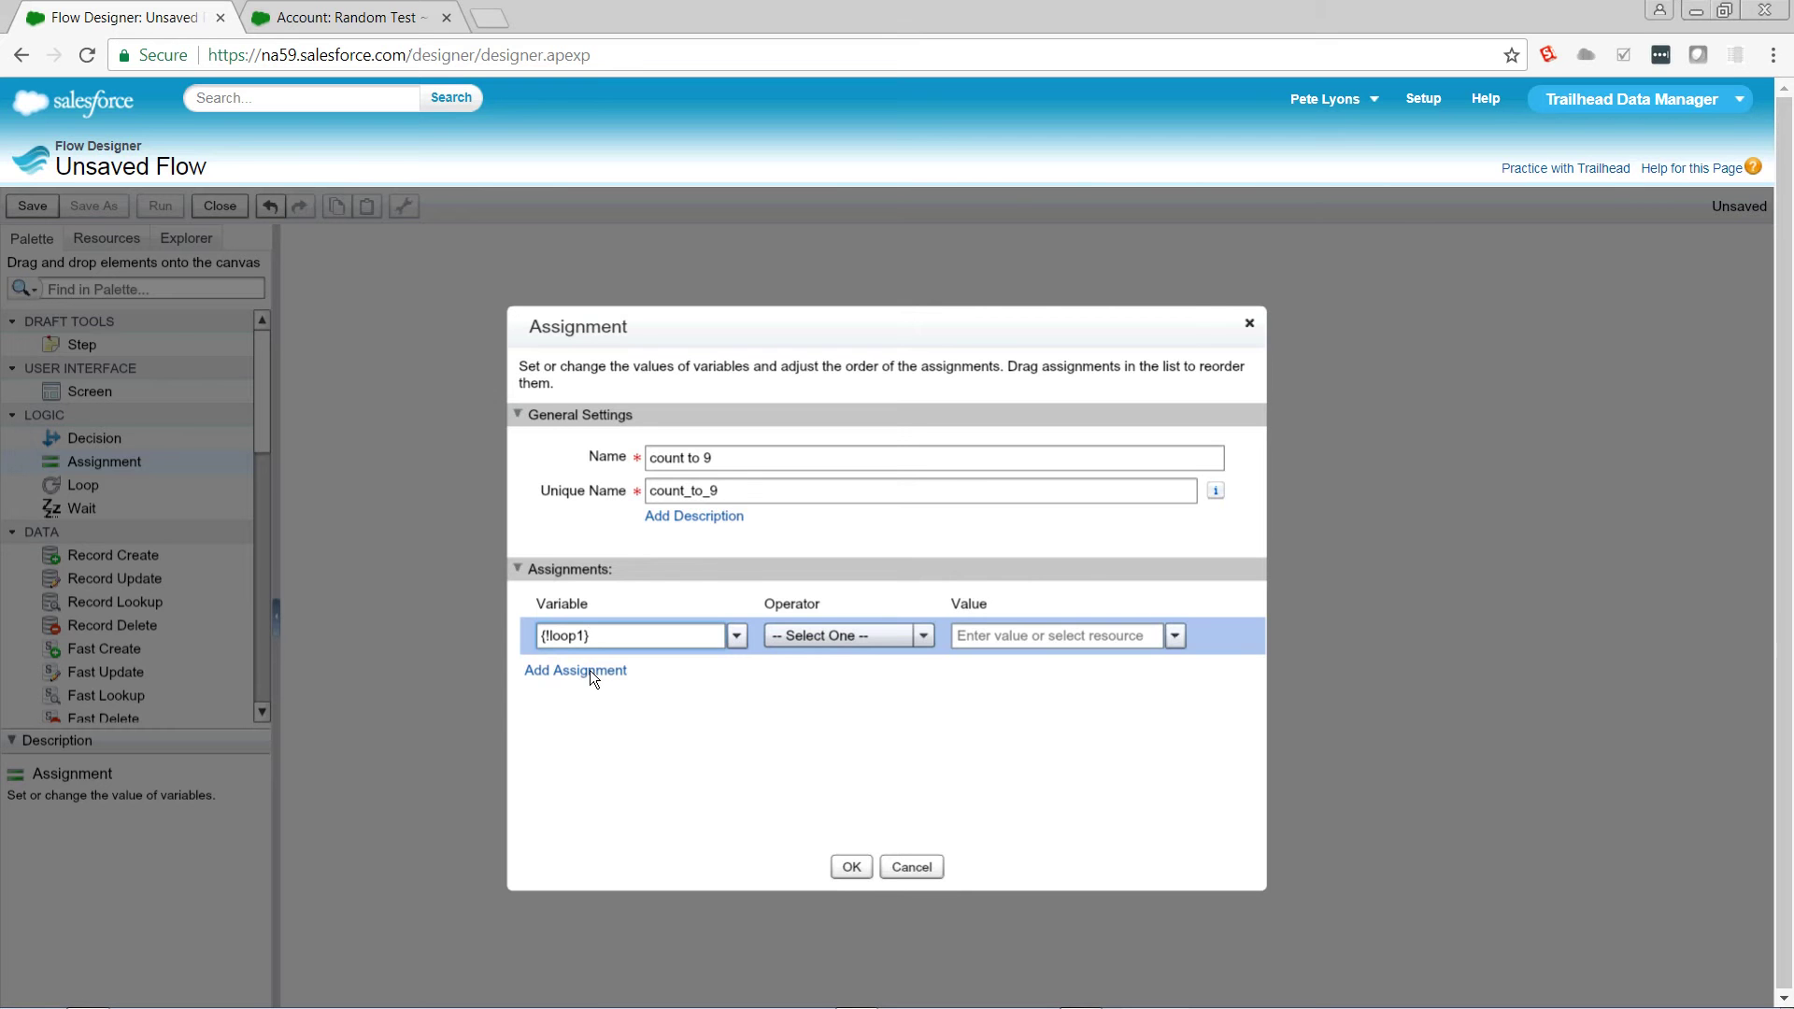
Add eight more assignment rows to 'count to 9' for nine in total
{"action": "left_click", "coordinate": [590, 670]}
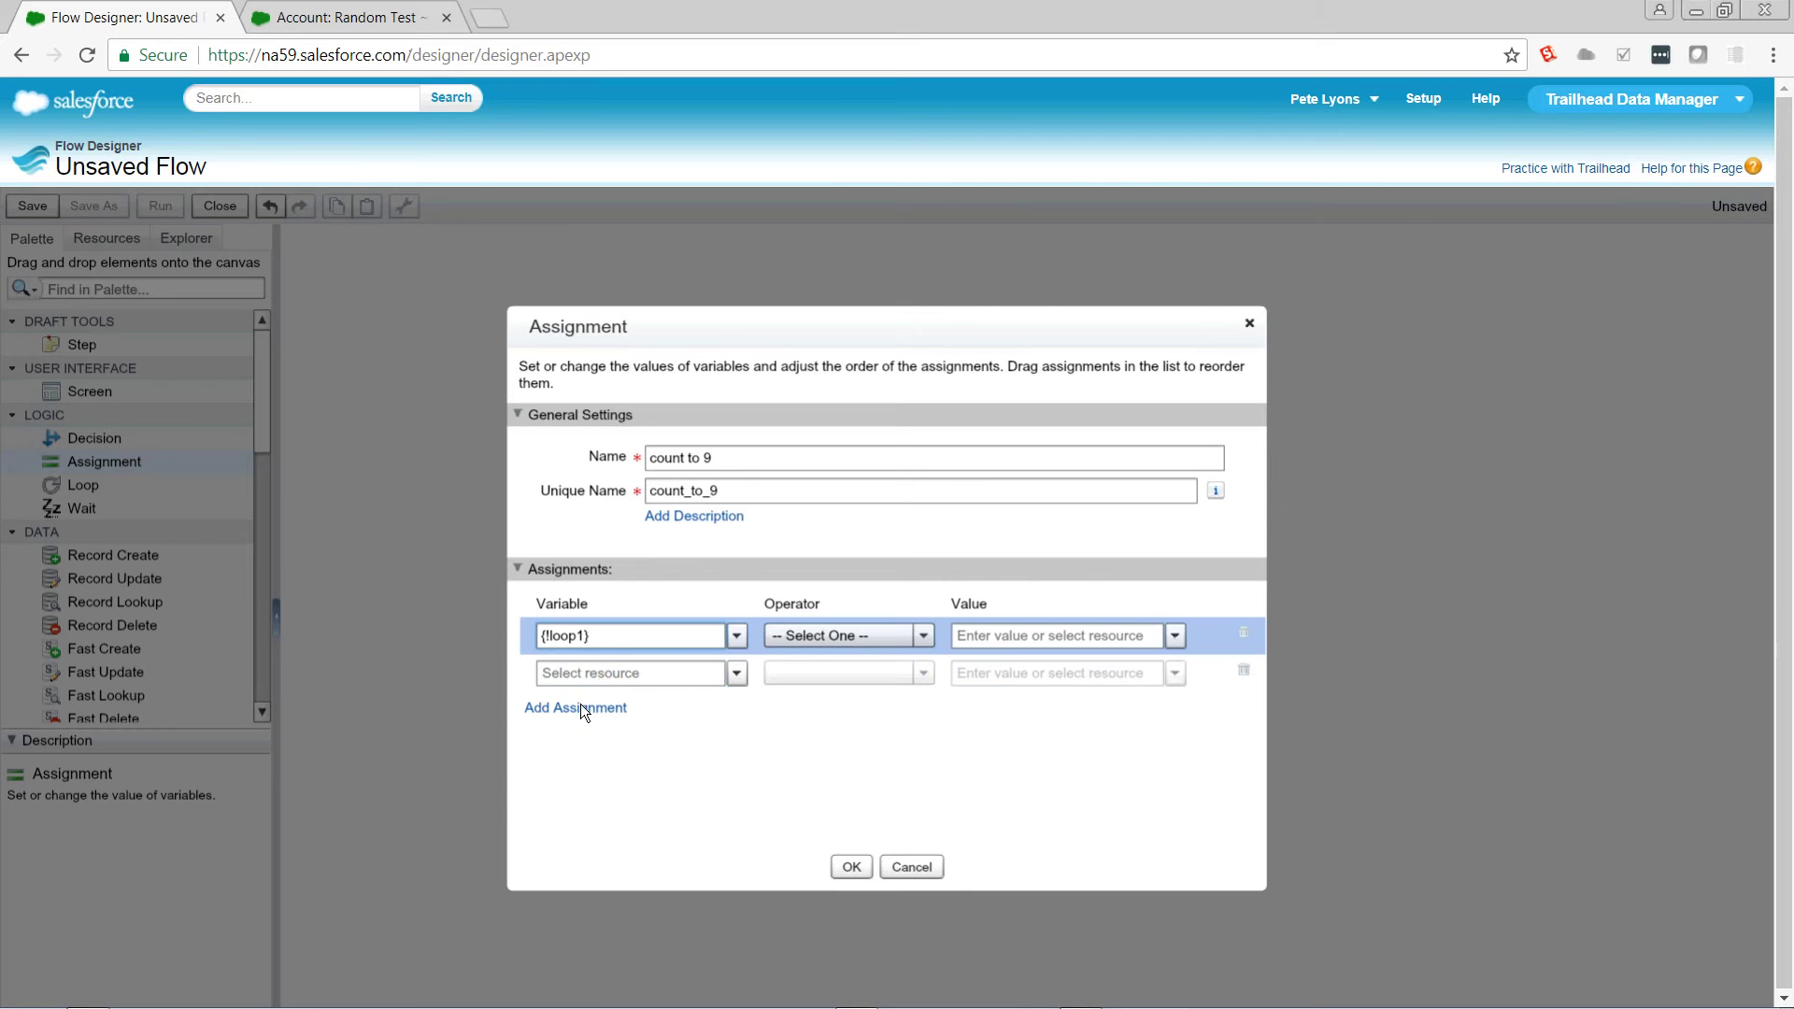
{"action": "left_click", "coordinate": [581, 707]}
{"action": "left_click", "coordinate": [588, 750]}
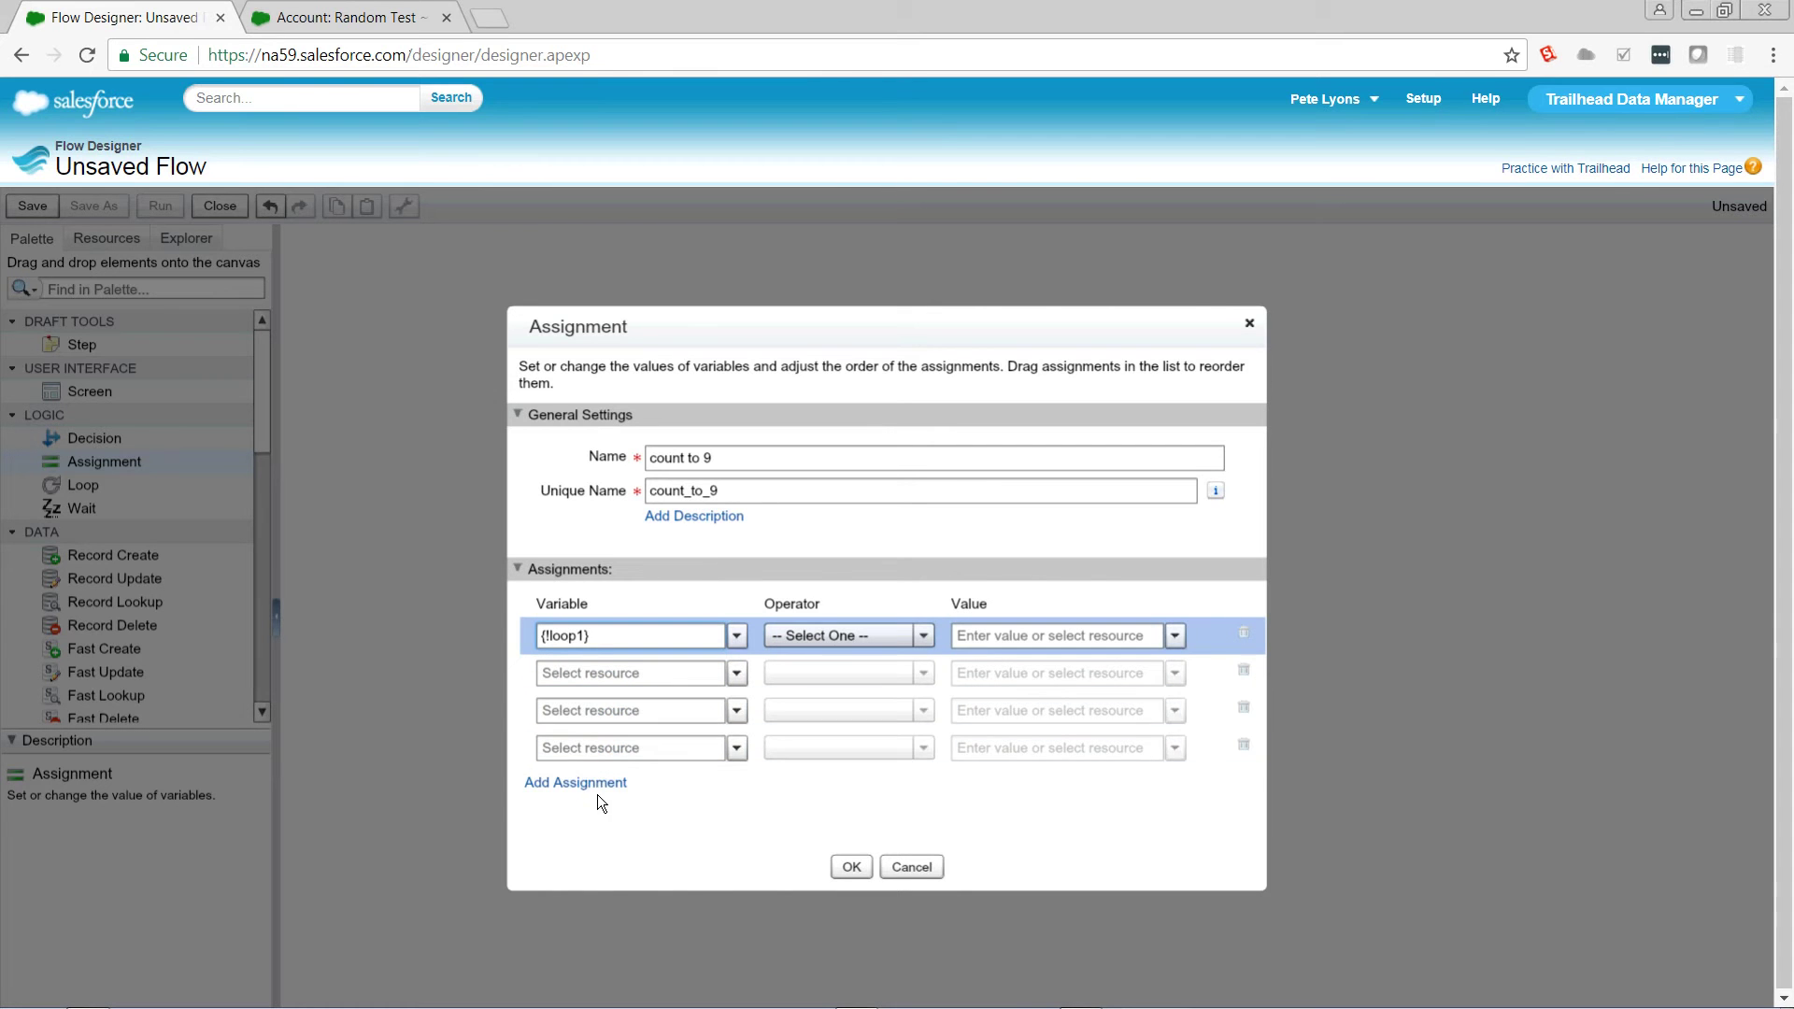
{"action": "left_click", "coordinate": [603, 783]}
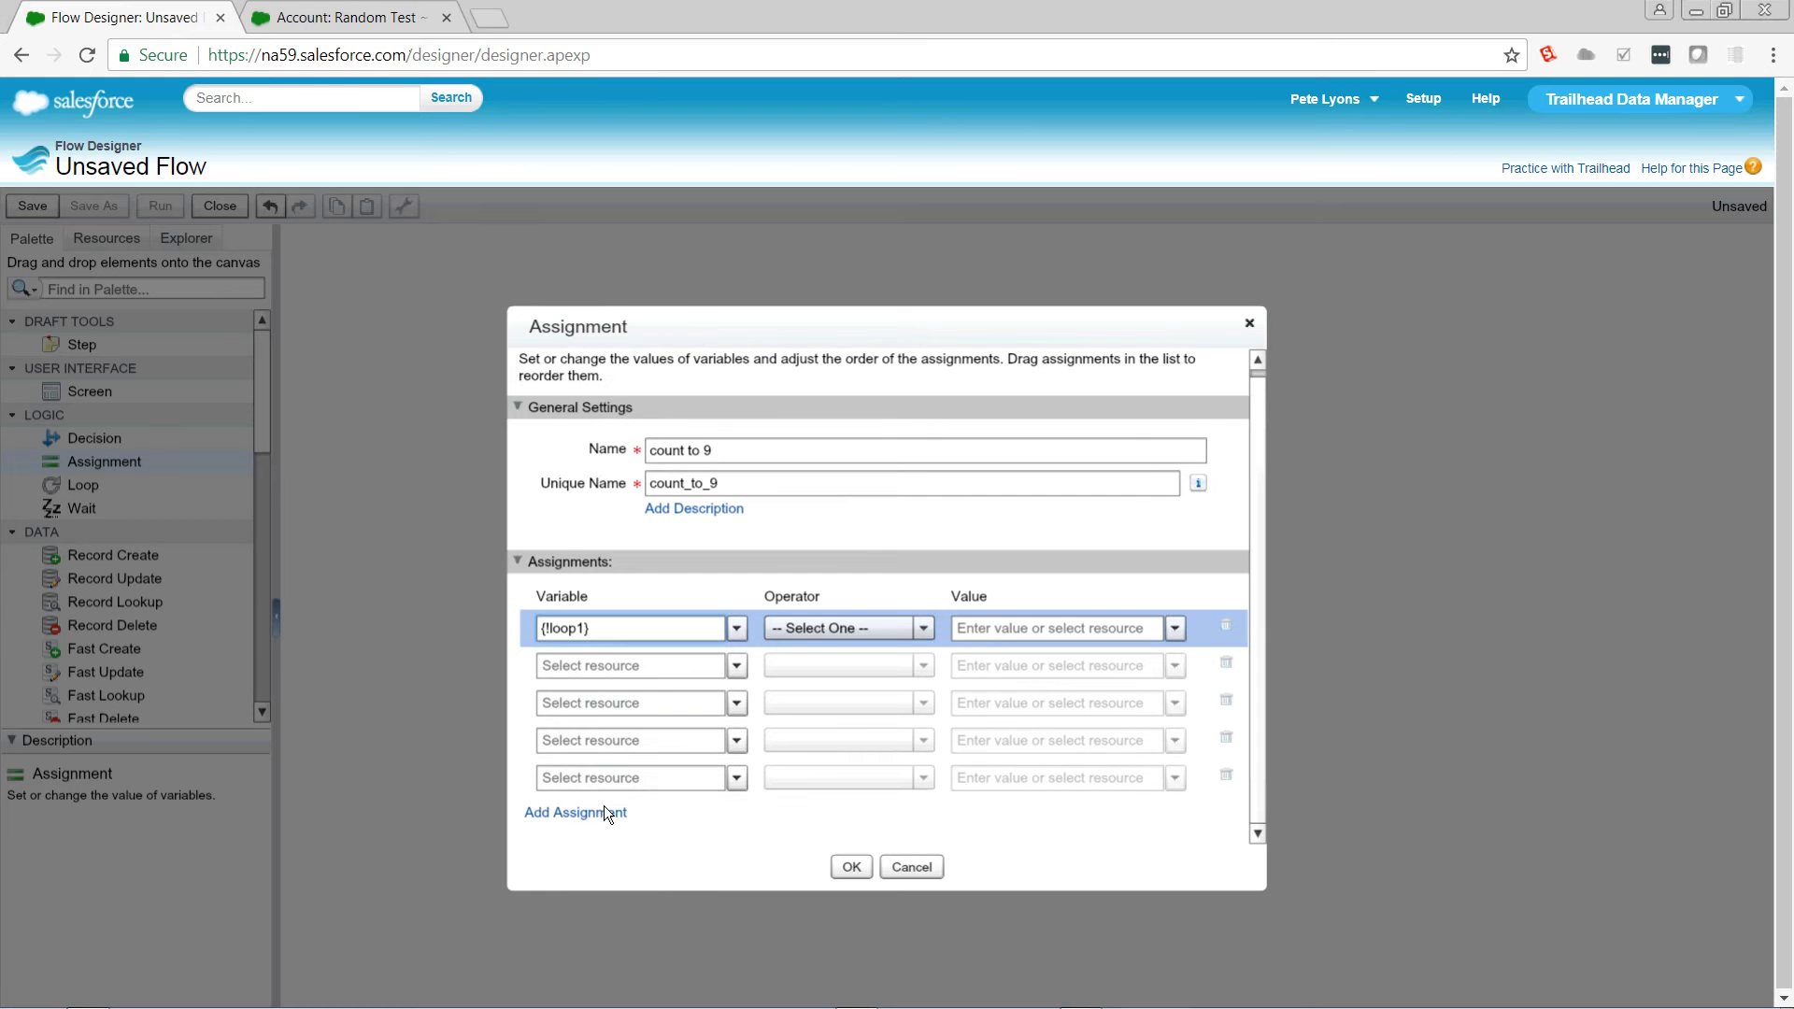
{"action": "left_click", "coordinate": [605, 813]}
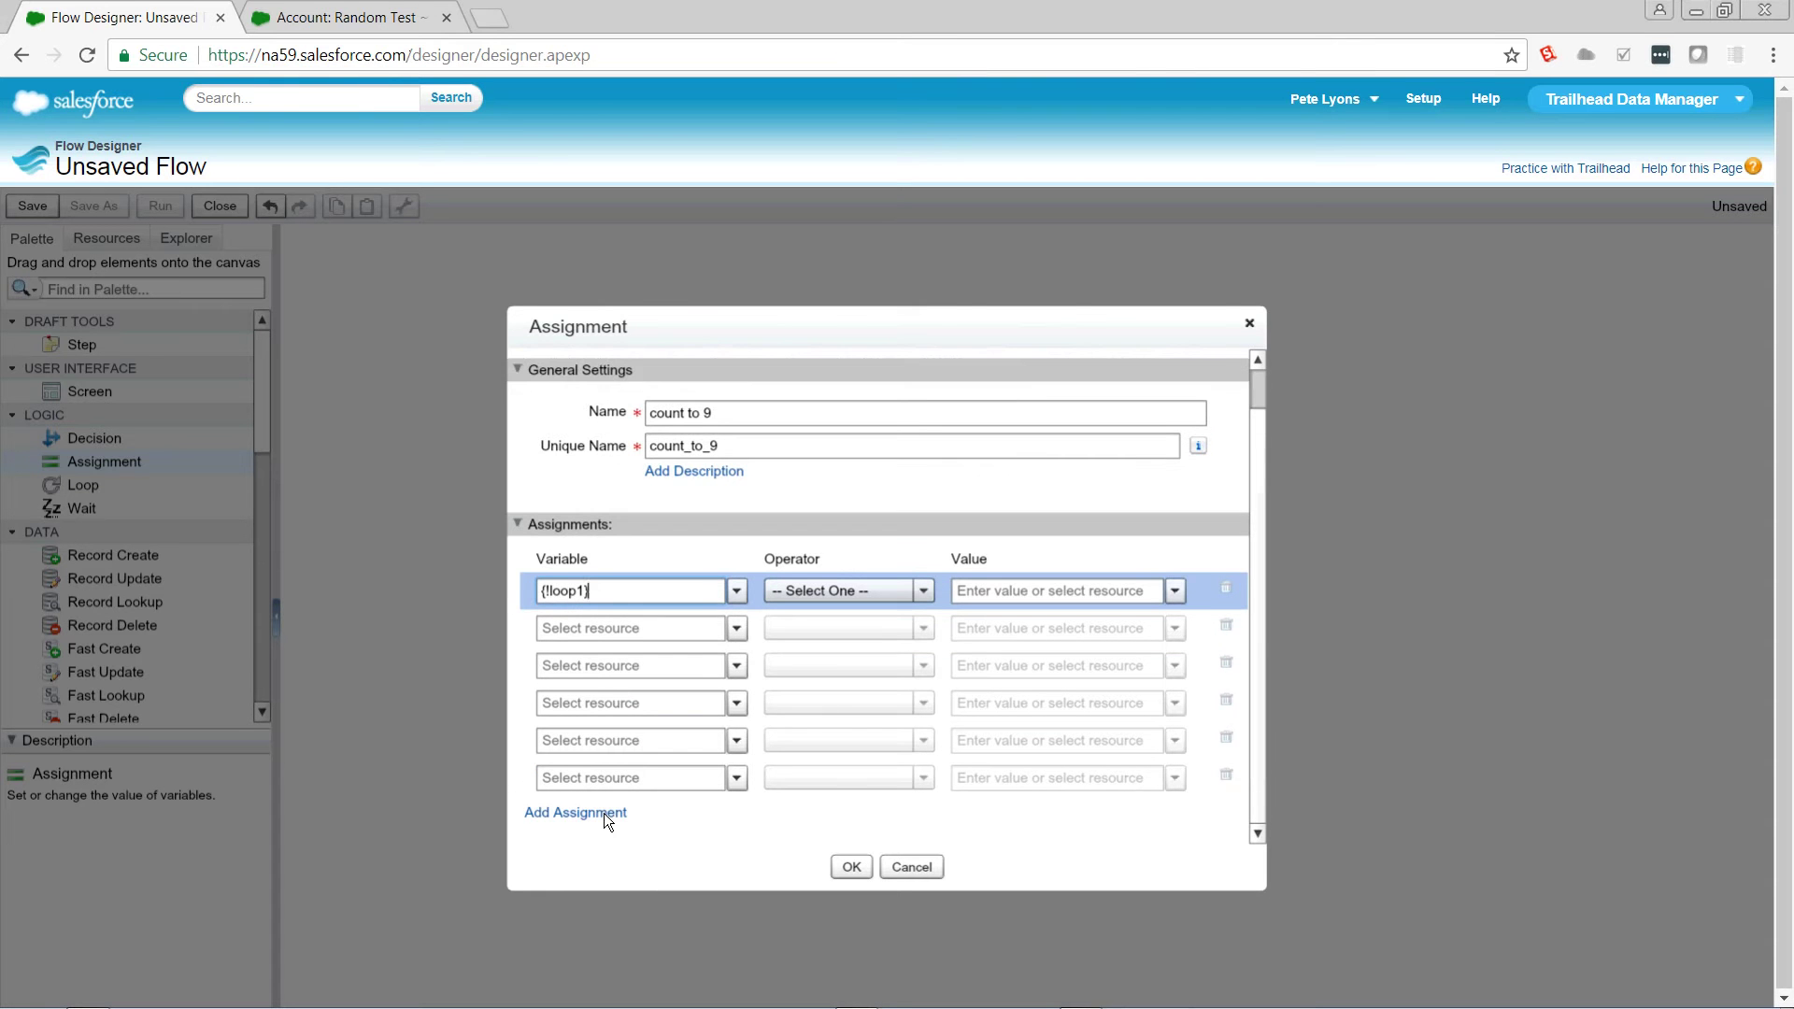
{"action": "left_click", "coordinate": [605, 813]}
{"action": "left_click", "coordinate": [604, 814]}
{"action": "left_click", "coordinate": [605, 813]}
Set the variable of each of the eight new rows to {!loop1}
{"action": "left_click", "coordinate": [621, 780]}
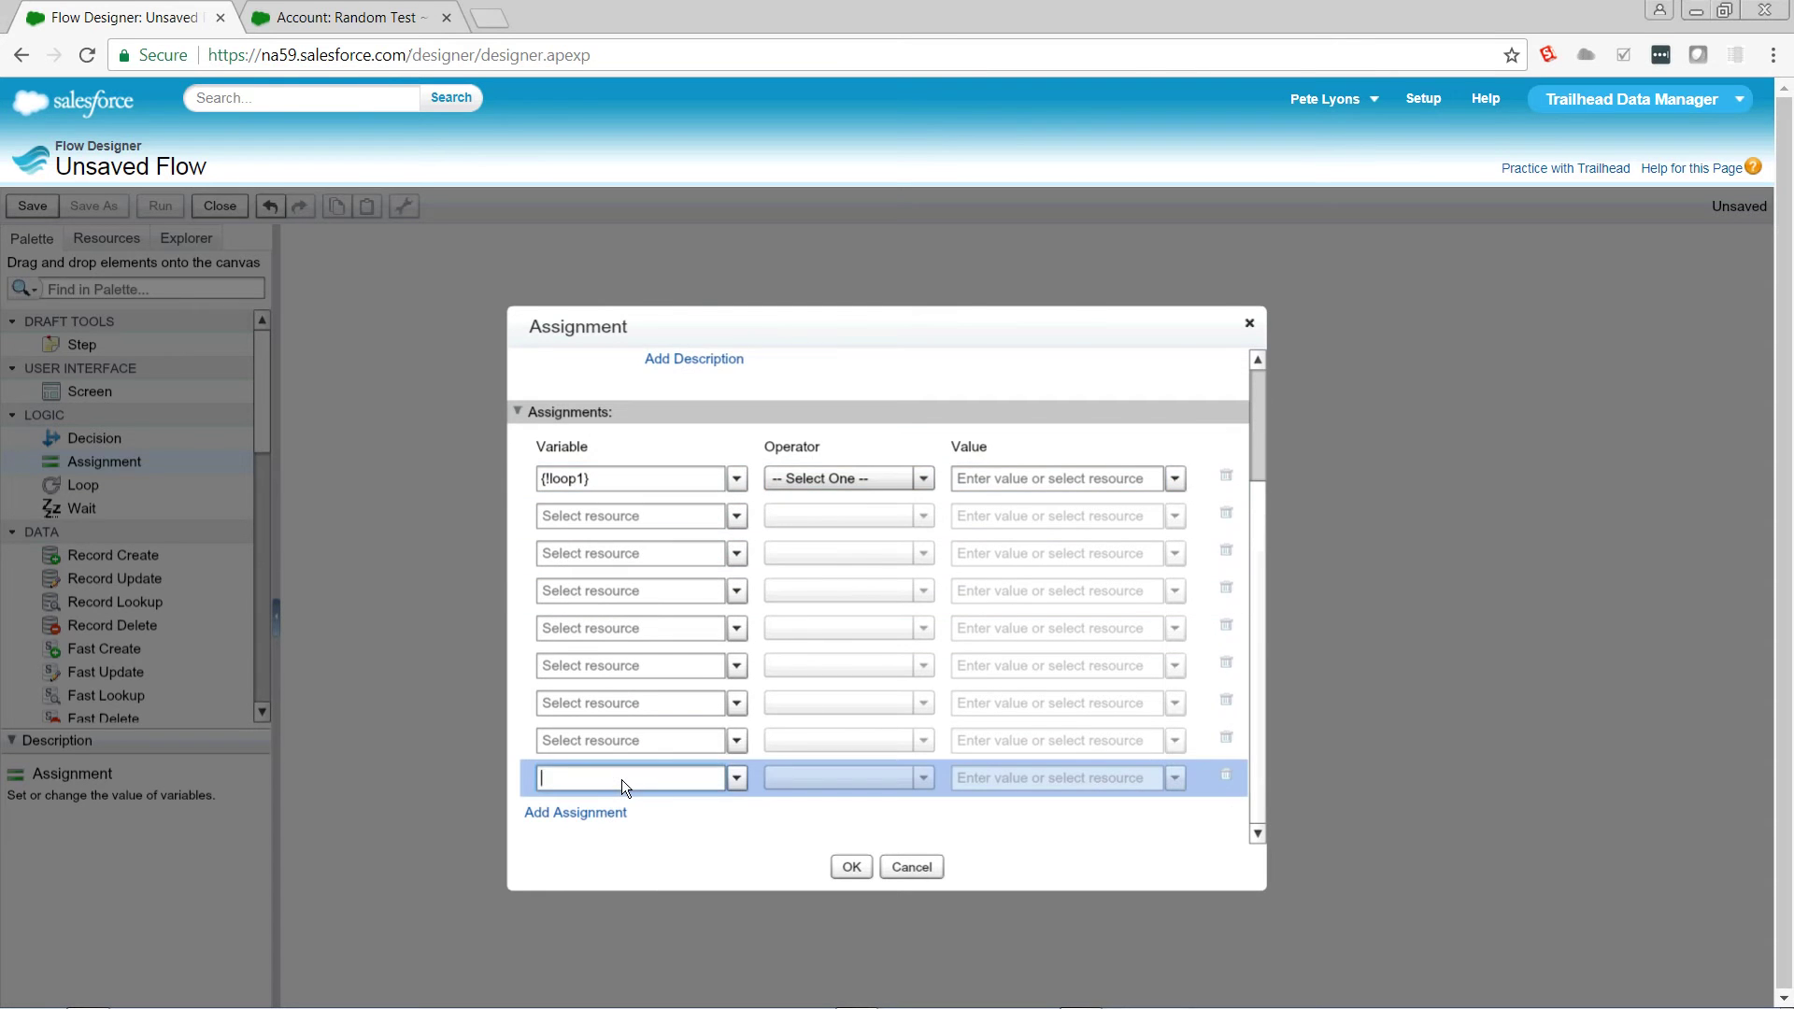
{"action": "type", "text": "loo"}
{"action": "left_click", "coordinate": [619, 833]}
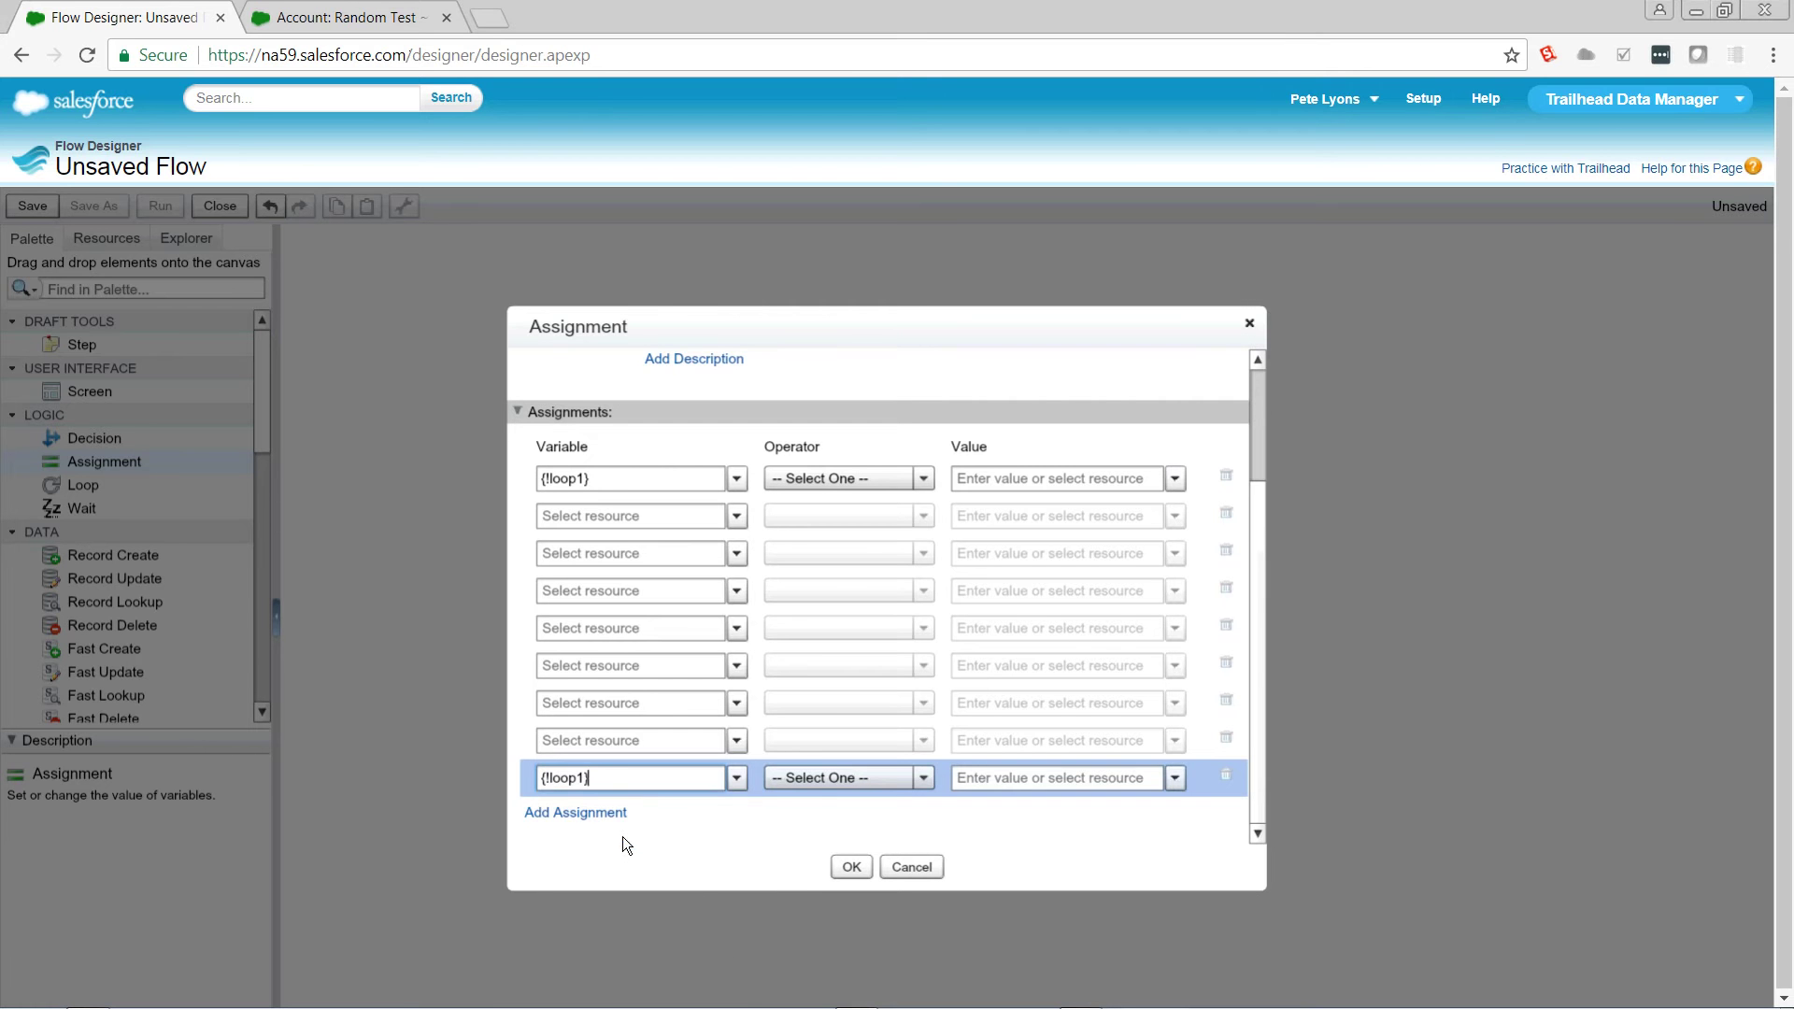
{"action": "left_click", "coordinate": [638, 742]}
{"action": "type", "text": "loo"}
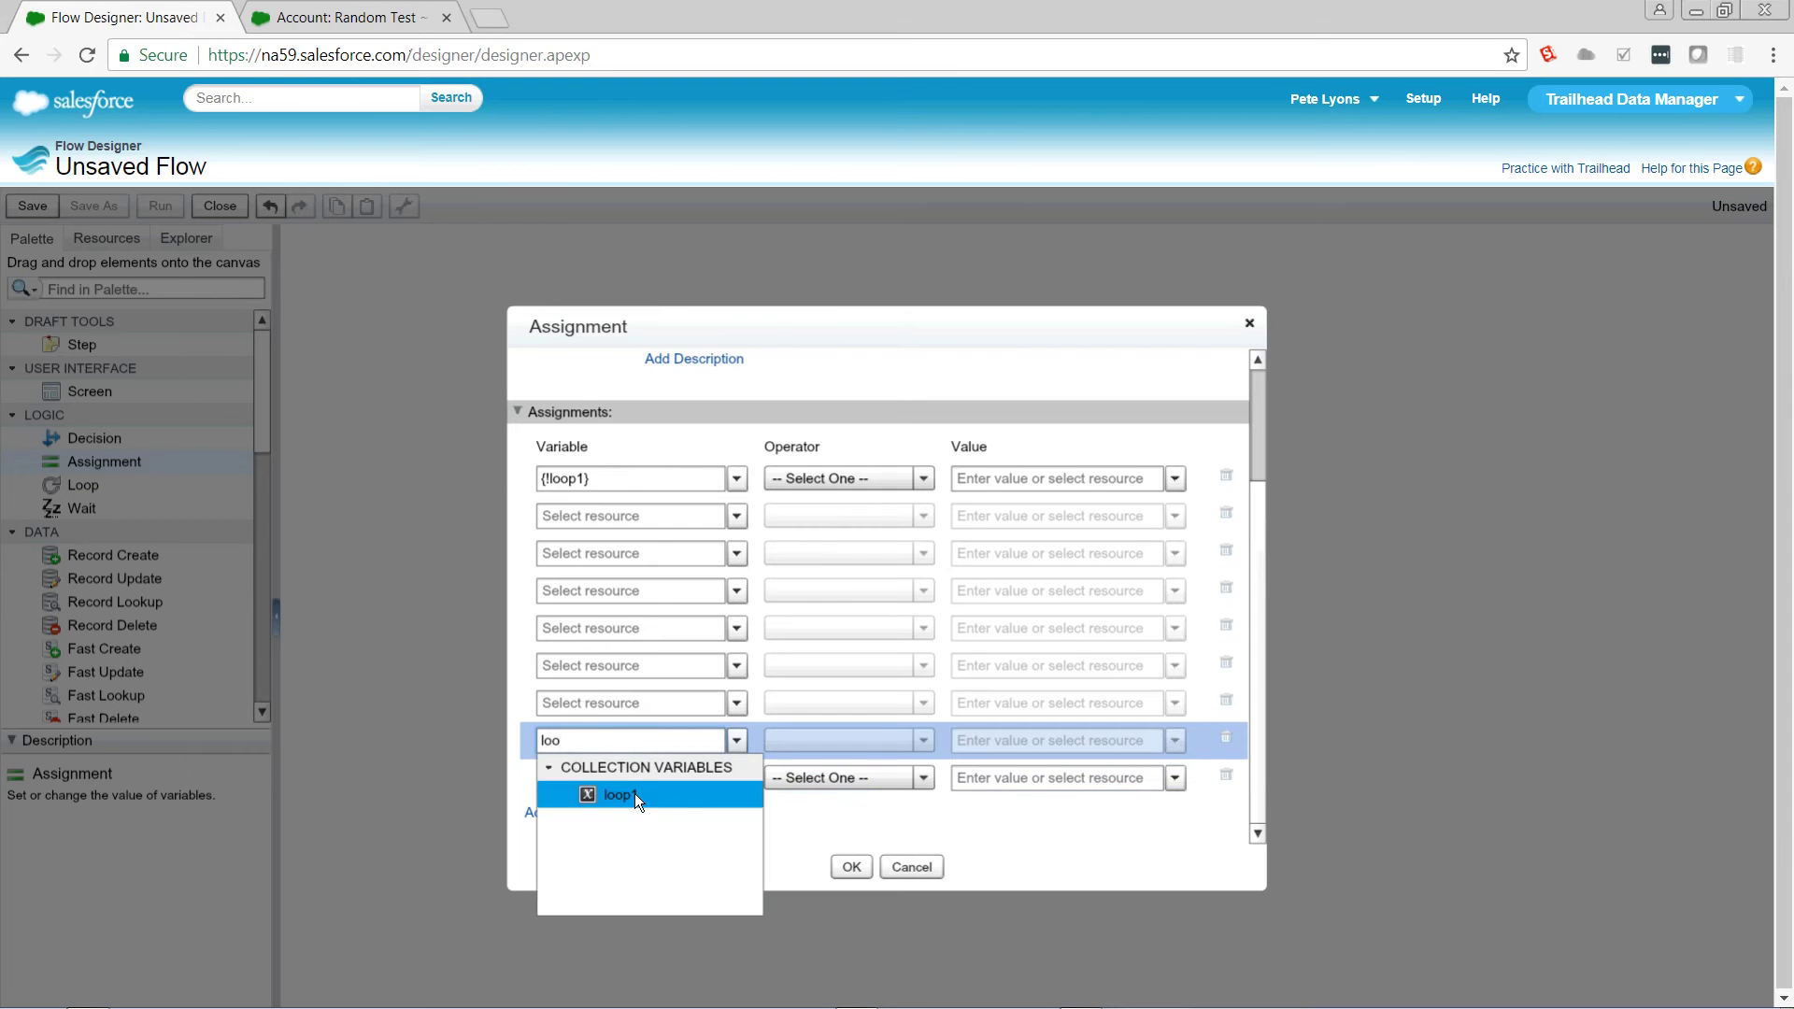
{"action": "left_click", "coordinate": [635, 793]}
{"action": "left_click", "coordinate": [612, 702]}
{"action": "type", "text": "loo"}
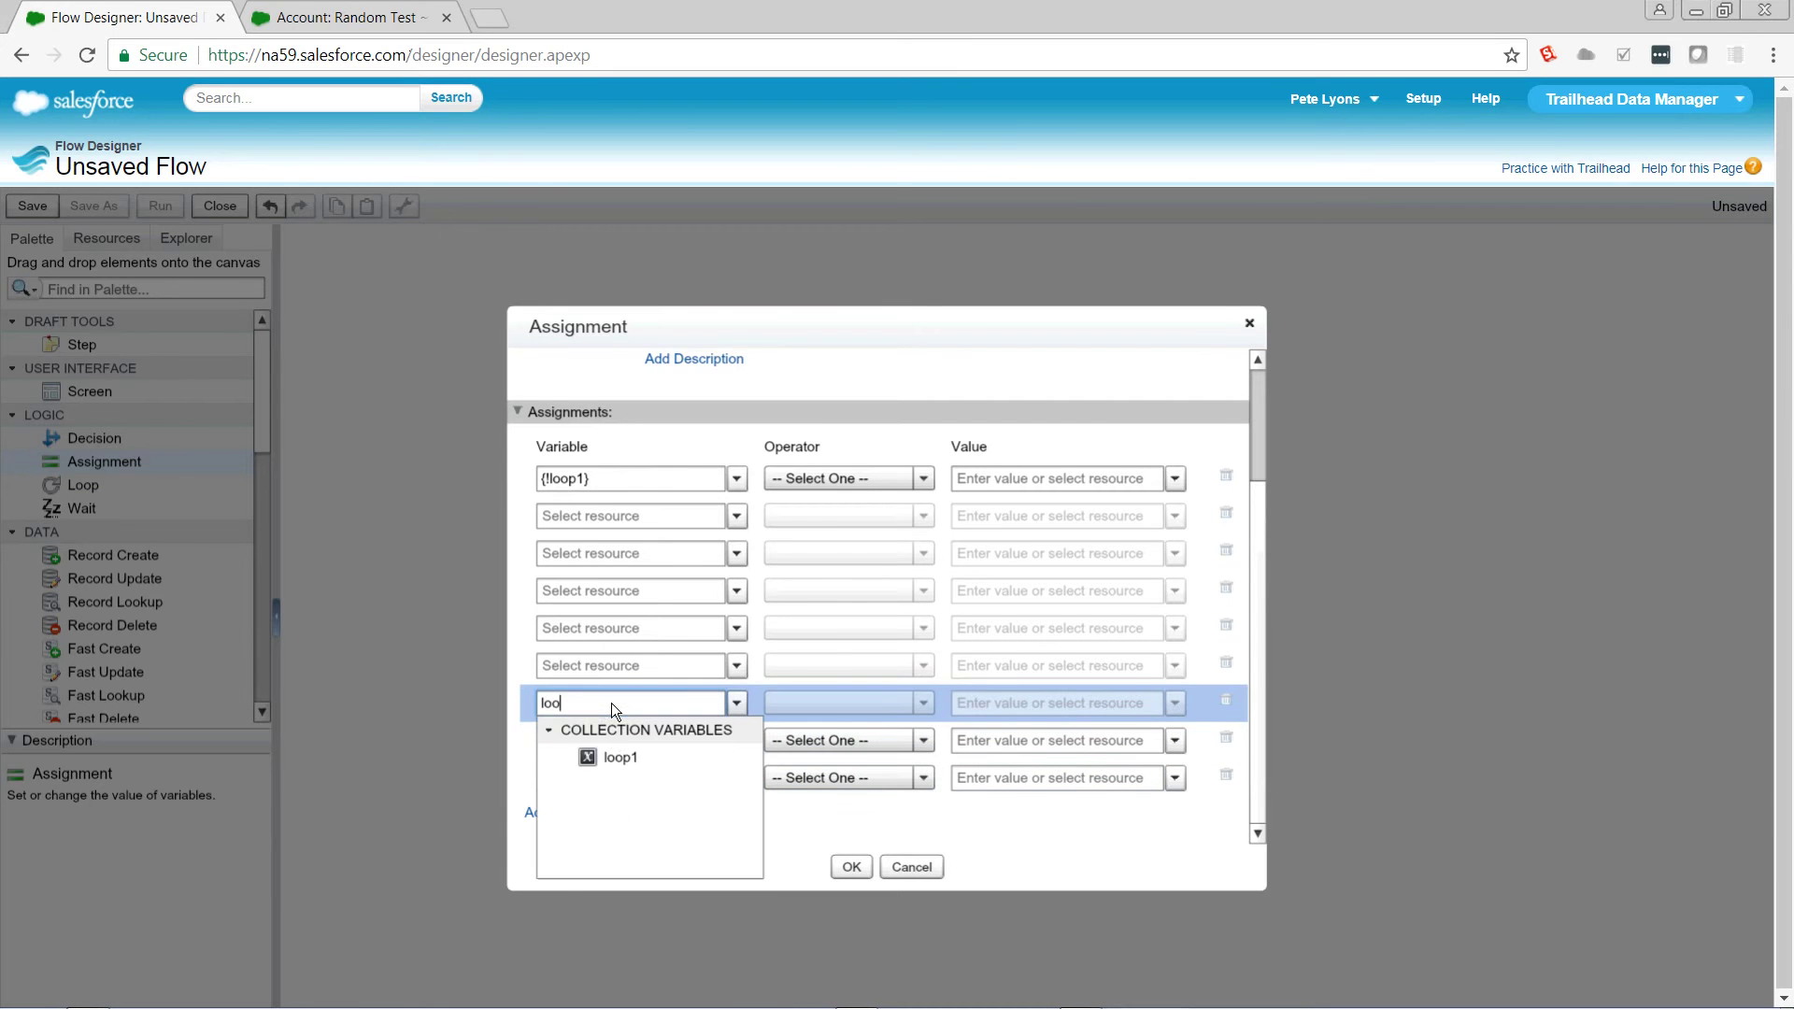
{"action": "left_click", "coordinate": [611, 767]}
{"action": "left_click", "coordinate": [612, 666]}
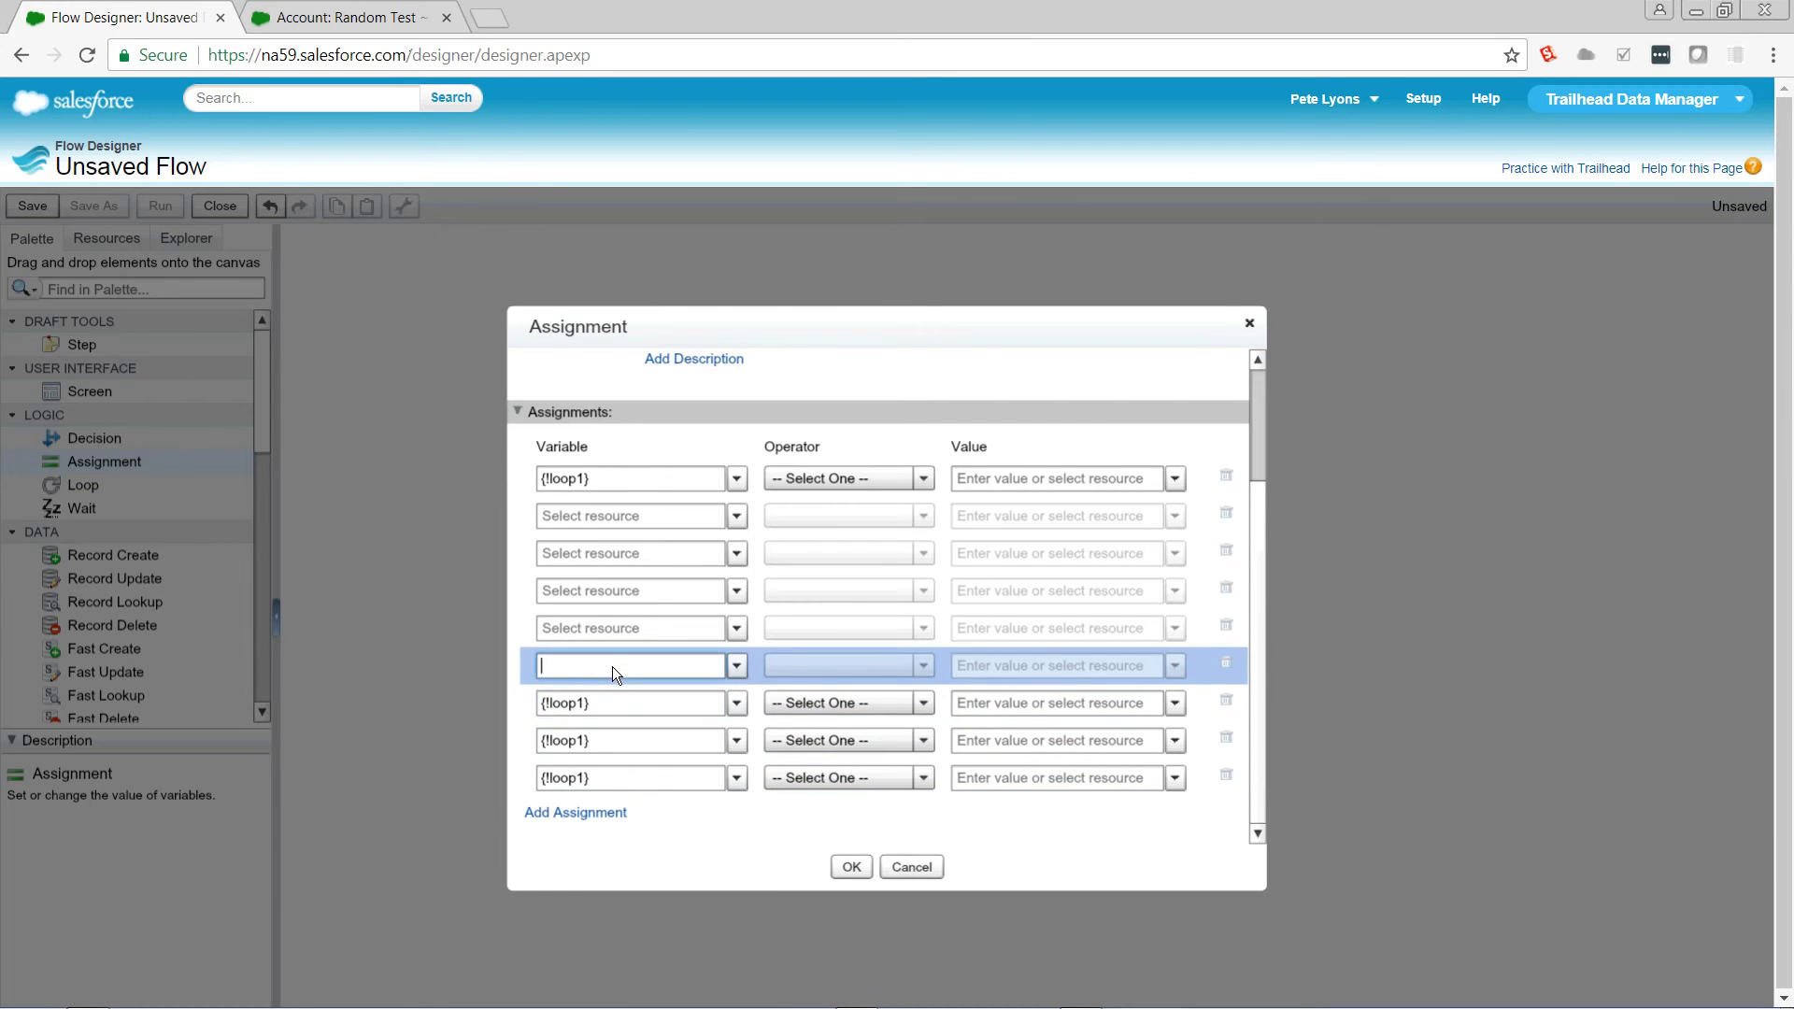
{"action": "type", "text": "loo"}
{"action": "left_click", "coordinate": [622, 729]}
{"action": "left_click", "coordinate": [625, 639]}
{"action": "type", "text": "{!loo"}
{"action": "left_click", "coordinate": [626, 680]}
{"action": "left_click", "coordinate": [608, 588]}
{"action": "type", "text": "loo"}
{"action": "left_click", "coordinate": [614, 643]}
{"action": "left_click", "coordinate": [622, 556]}
{"action": "type", "text": "loo"}
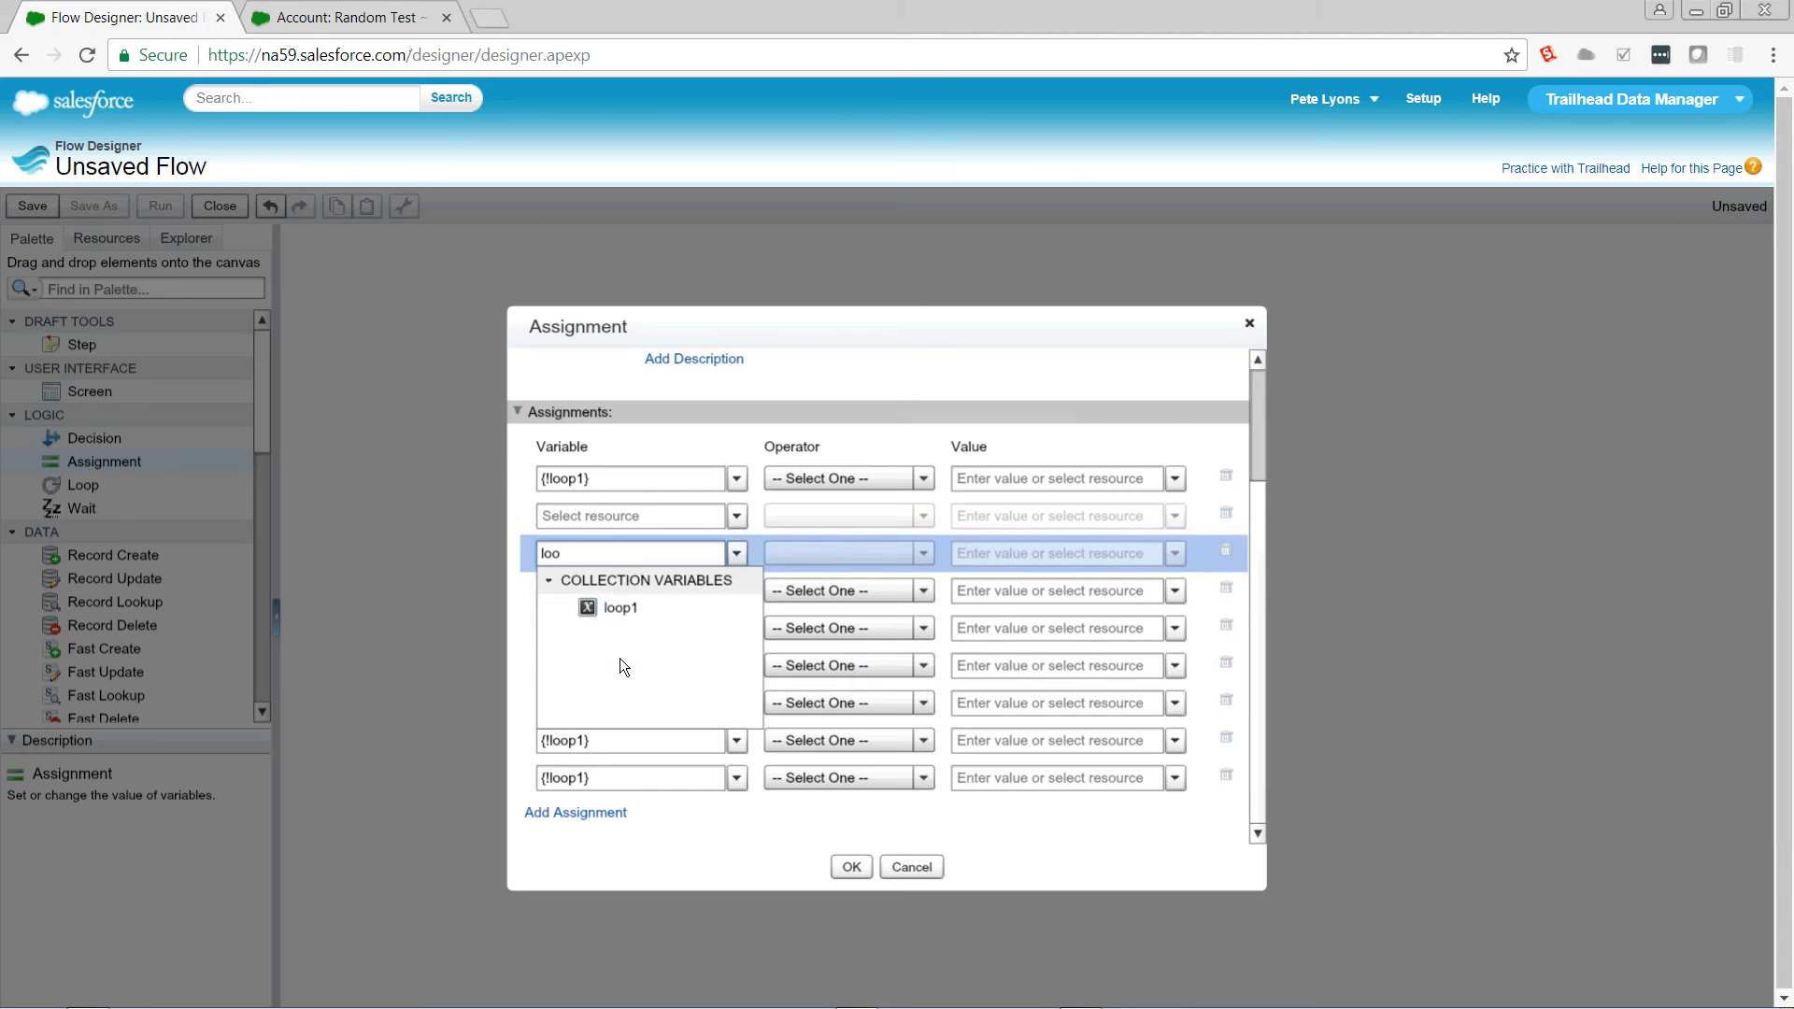
{"action": "left_click", "coordinate": [623, 607]}
{"action": "left_click", "coordinate": [615, 519]}
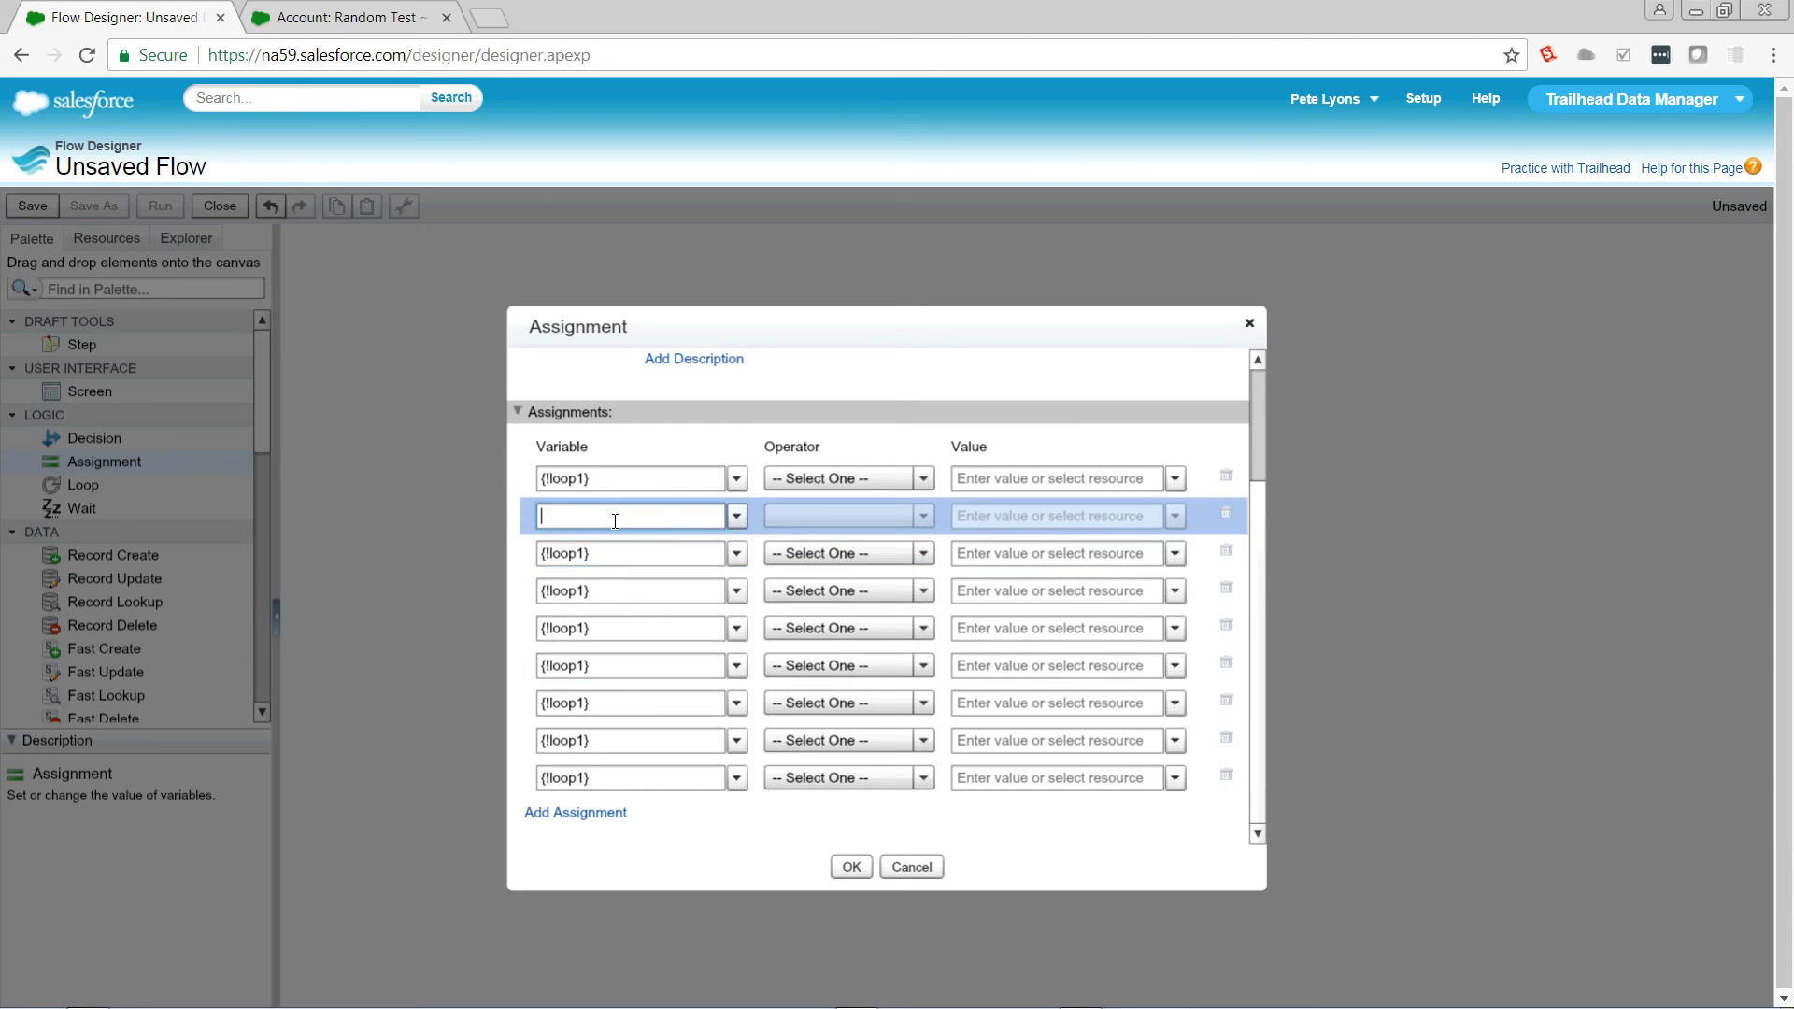
{"action": "type", "text": "loo"}
{"action": "left_click", "coordinate": [627, 572]}
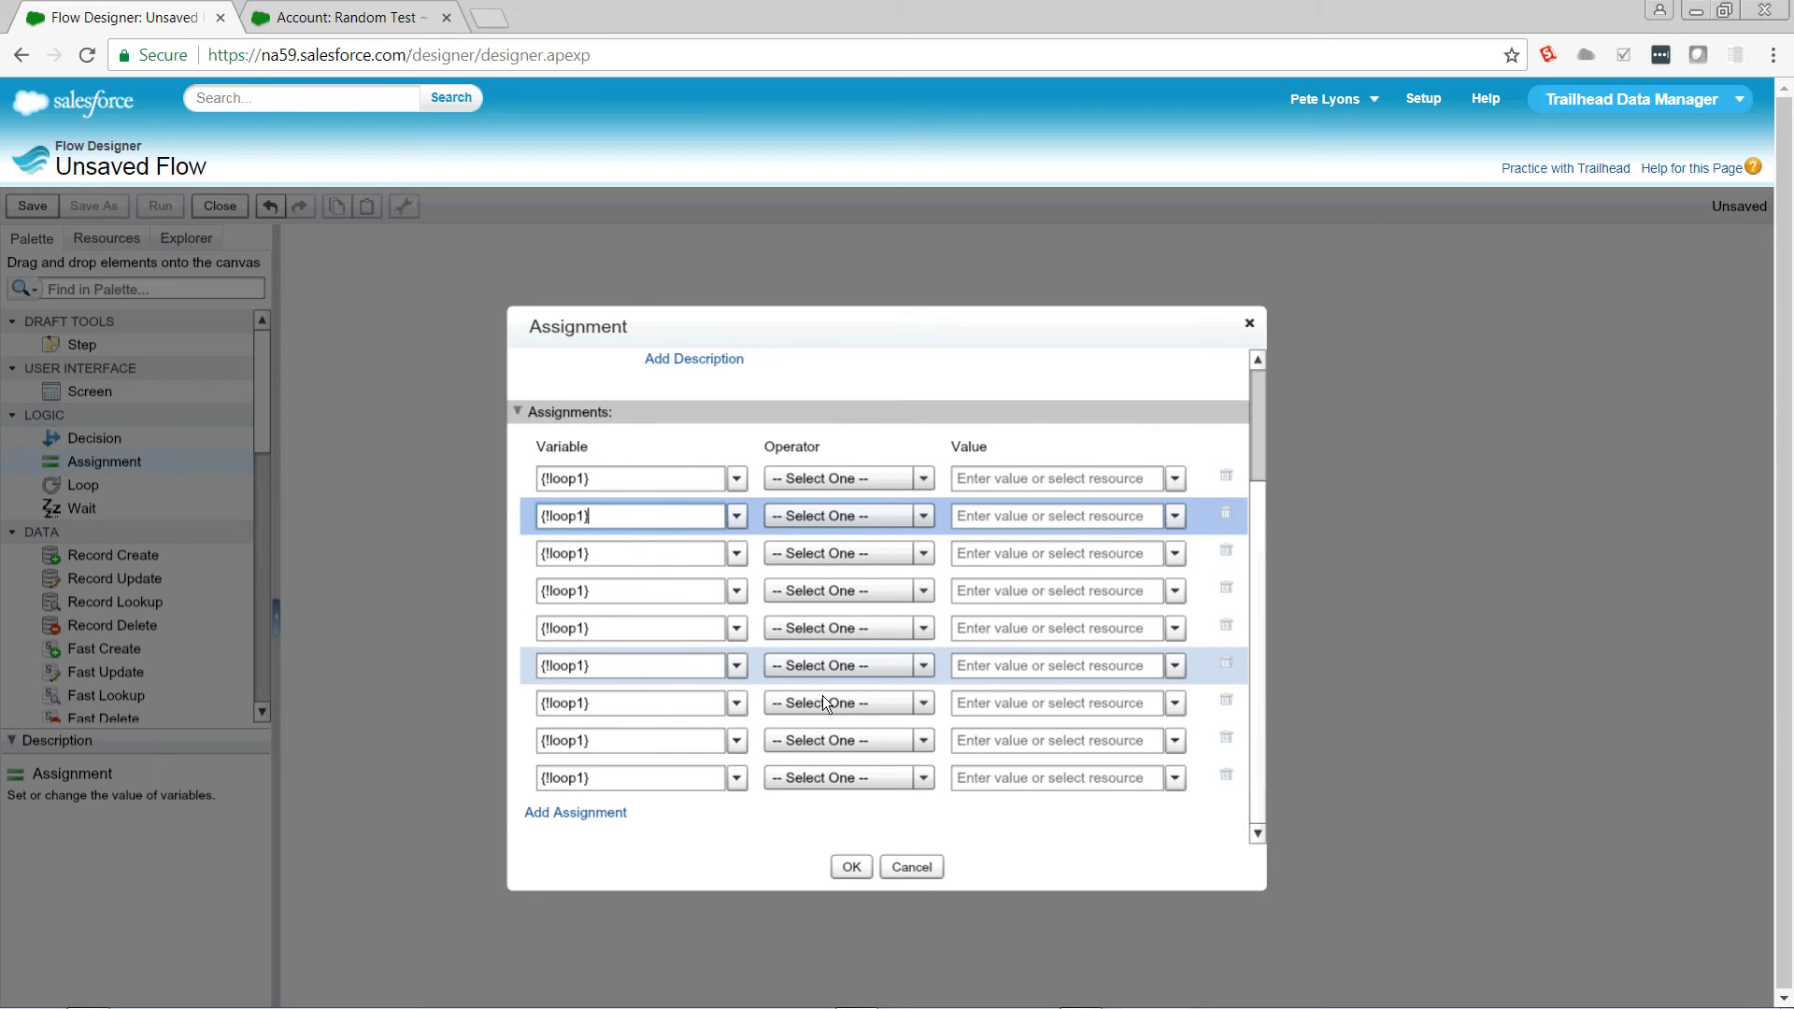
Set the operator of all nine loop1 rows to add
{"action": "left_click", "coordinate": [831, 781]}
{"action": "left_click", "coordinate": [830, 854]}
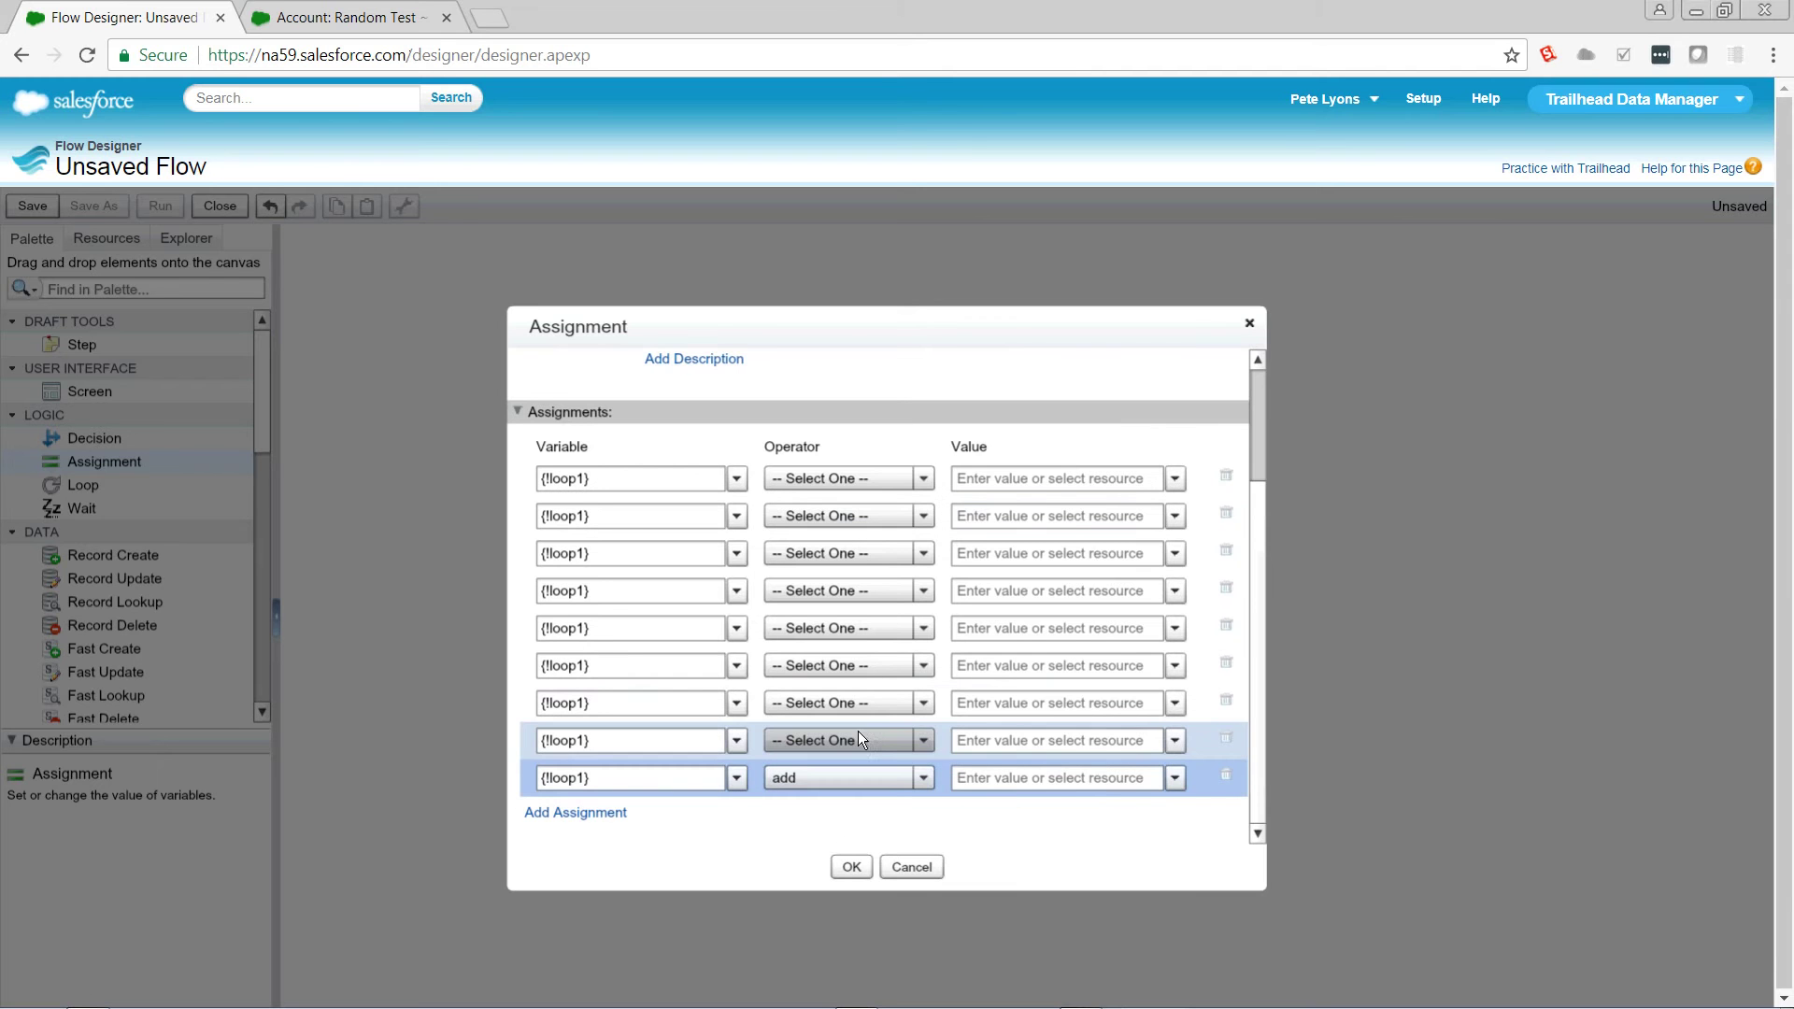
{"action": "left_click", "coordinate": [859, 735]}
{"action": "left_click", "coordinate": [820, 820]}
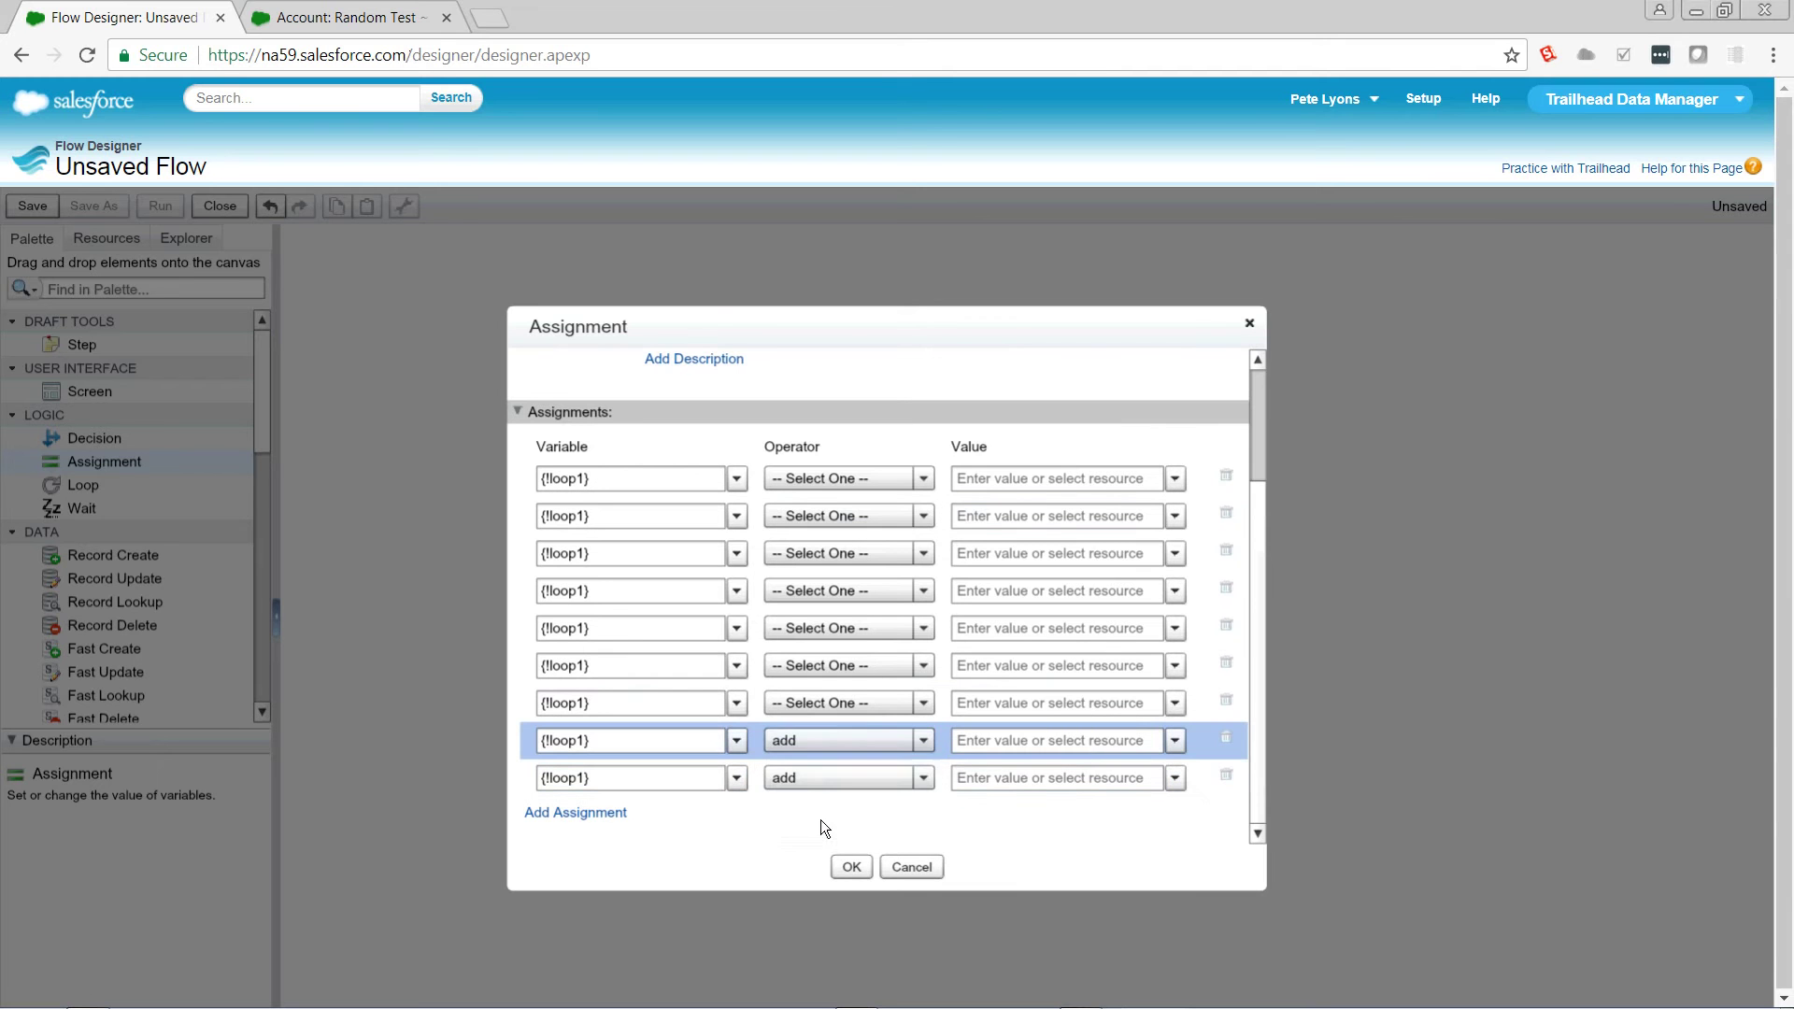
{"action": "left_click", "coordinate": [861, 705]}
{"action": "key", "text": "Down"}
{"action": "key", "text": "Down"}
{"action": "key", "text": "Return"}
{"action": "left_click", "coordinate": [866, 672]}
{"action": "key", "text": "Down"}
{"action": "key", "text": "Down"}
{"action": "key", "text": "Return"}
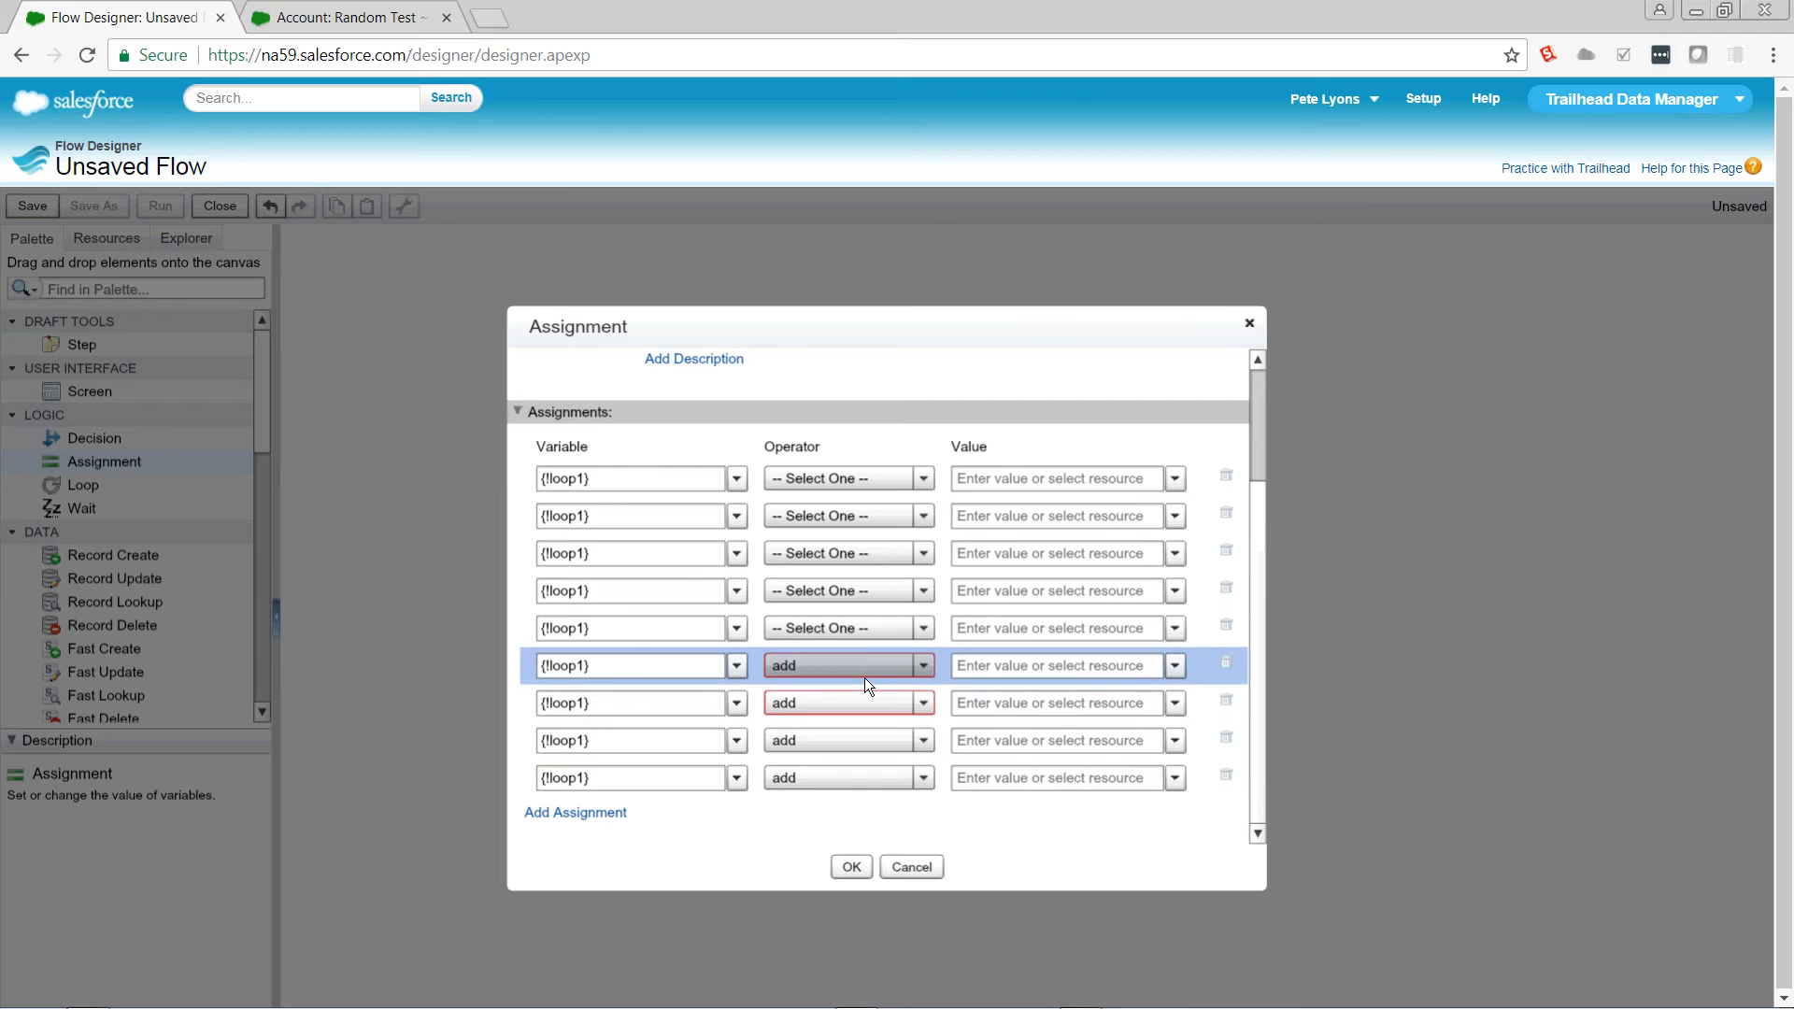
{"action": "left_click", "coordinate": [871, 631]}
{"action": "key", "text": "Down"}
{"action": "key", "text": "Down"}
{"action": "key", "text": "Return"}
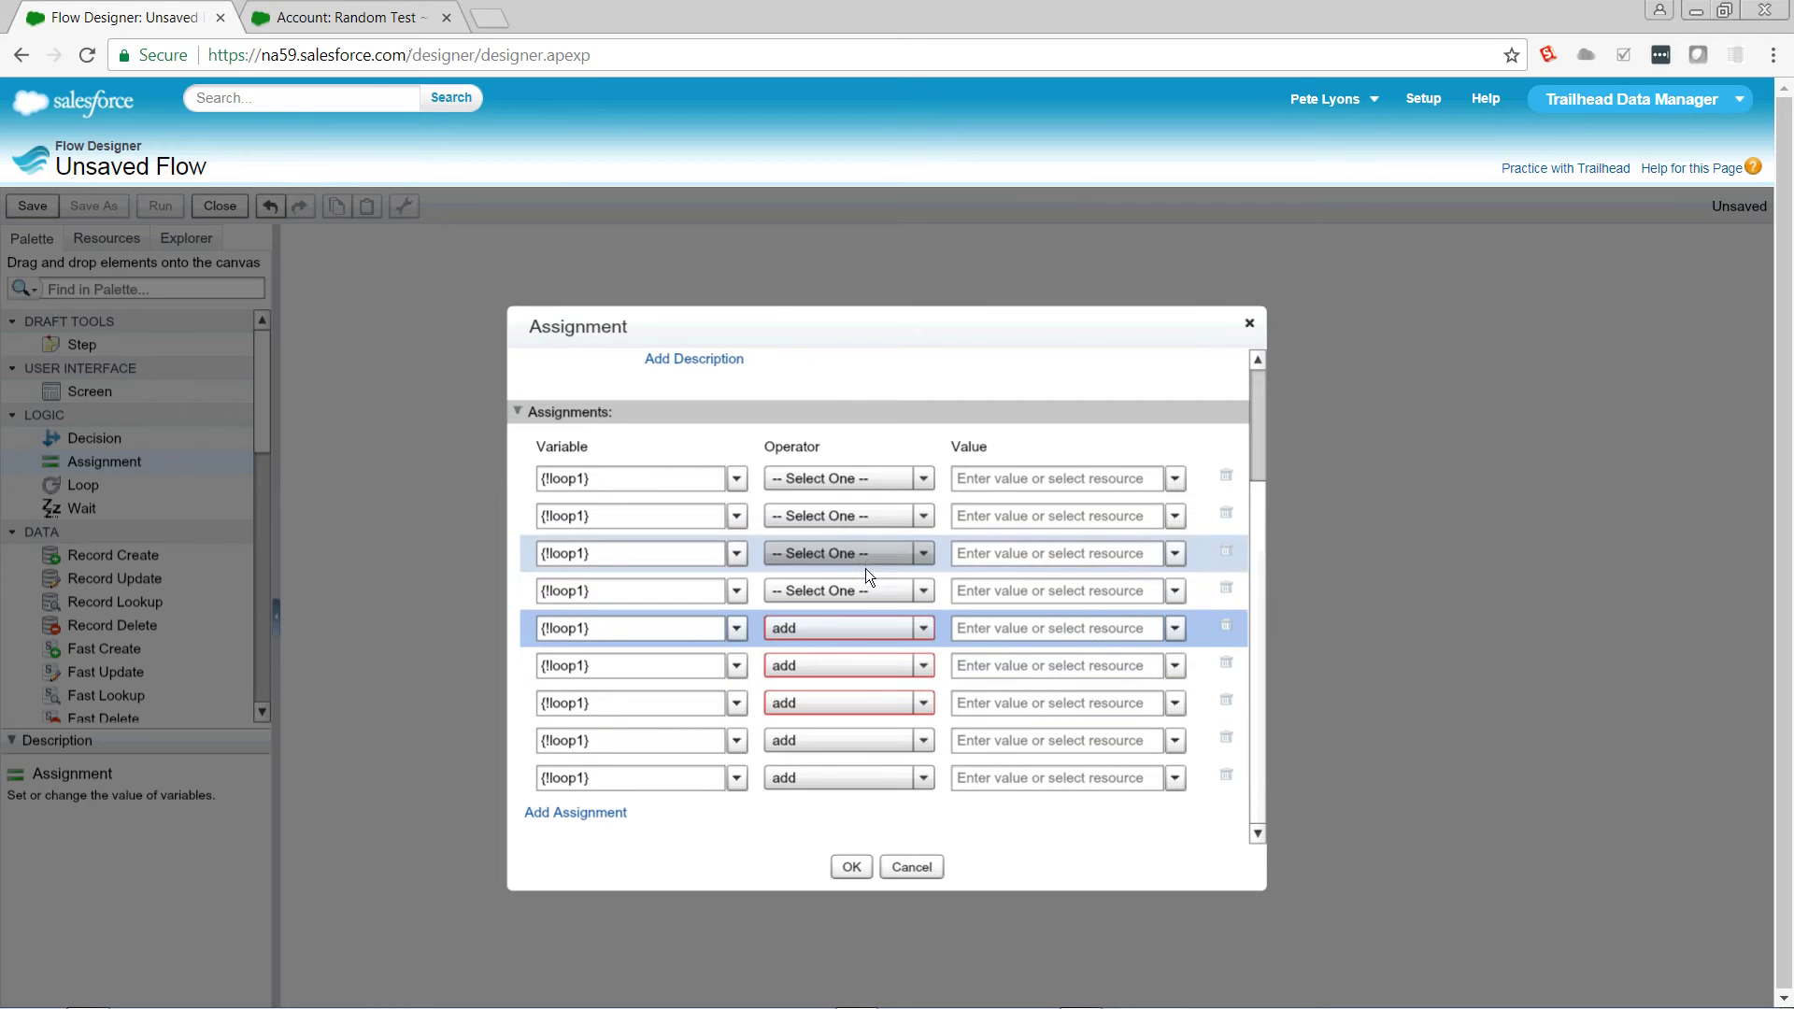
{"action": "left_click", "coordinate": [865, 587]}
{"action": "key", "text": "Down"}
{"action": "key", "text": "Down"}
{"action": "key", "text": "Return"}
{"action": "left_click", "coordinate": [866, 562]}
{"action": "key", "text": "Down"}
{"action": "key", "text": "Down"}
{"action": "key", "text": "Return"}
{"action": "left_click", "coordinate": [871, 523]}
{"action": "key", "text": "Down"}
{"action": "key", "text": "Down"}
{"action": "key", "text": "Return"}
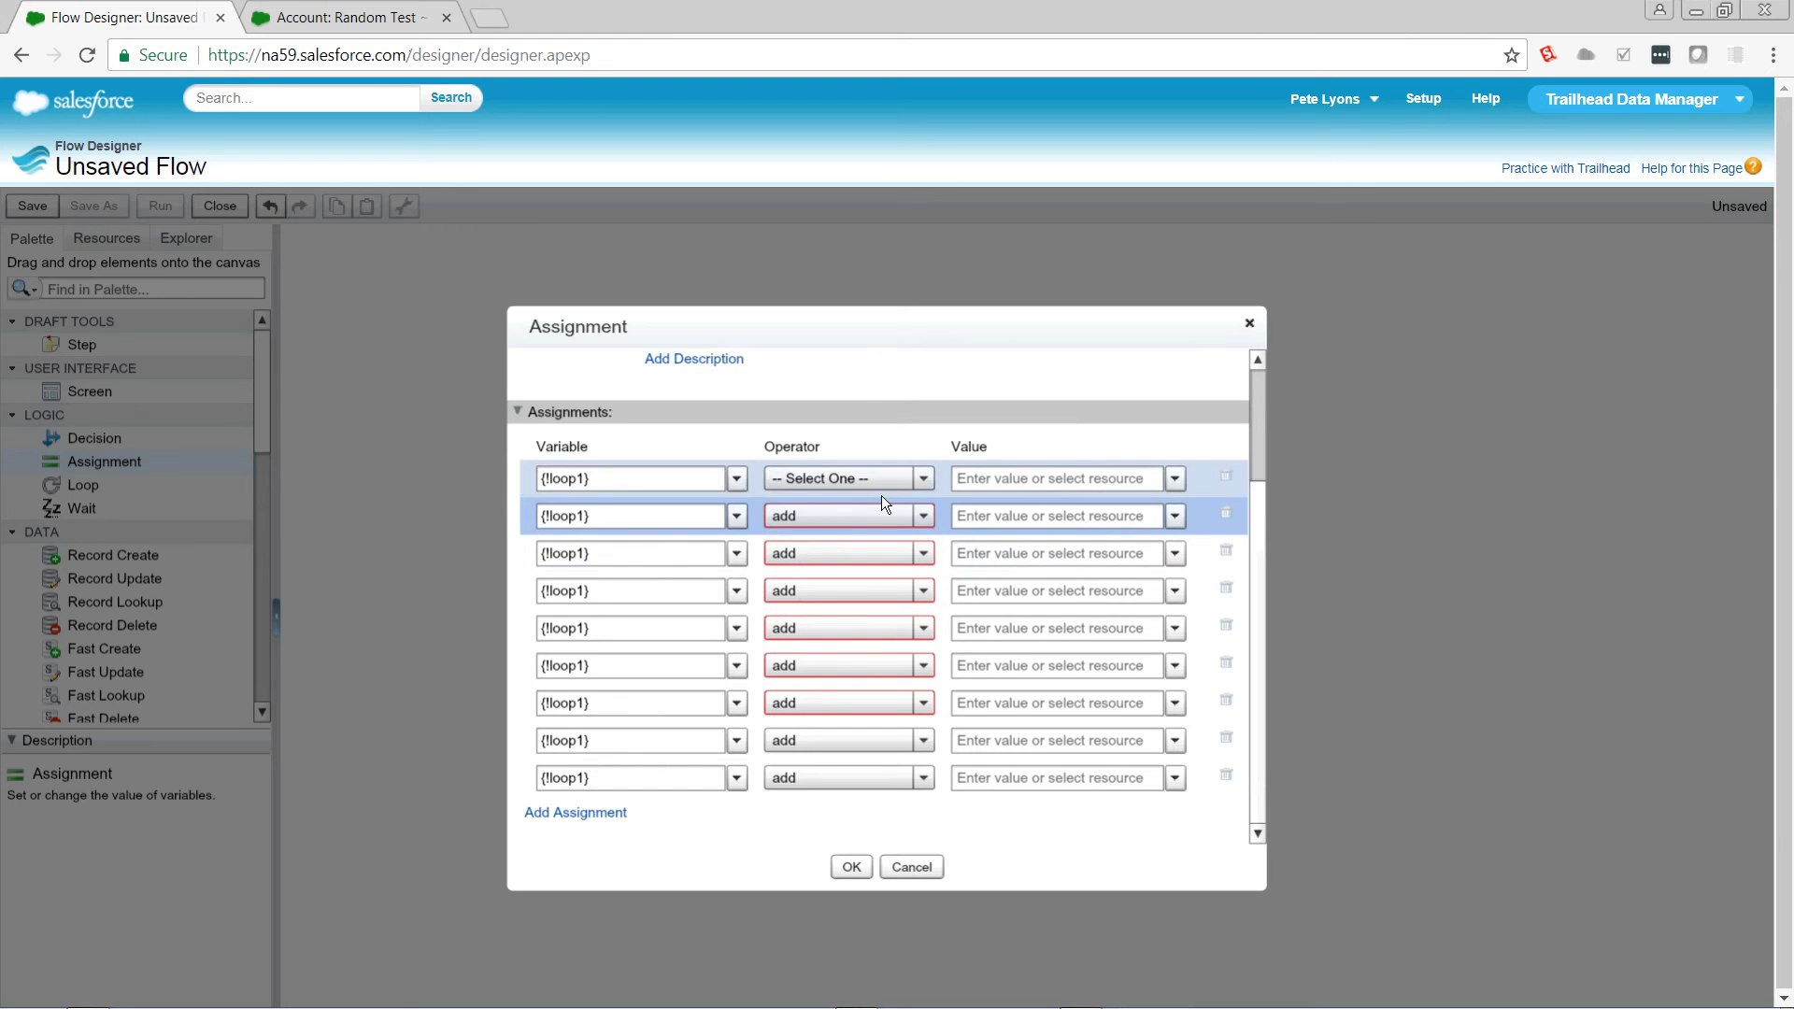
{"action": "left_click", "coordinate": [884, 487]}
{"action": "key", "text": "Down"}
{"action": "key", "text": "Down"}
{"action": "key", "text": "Return"}
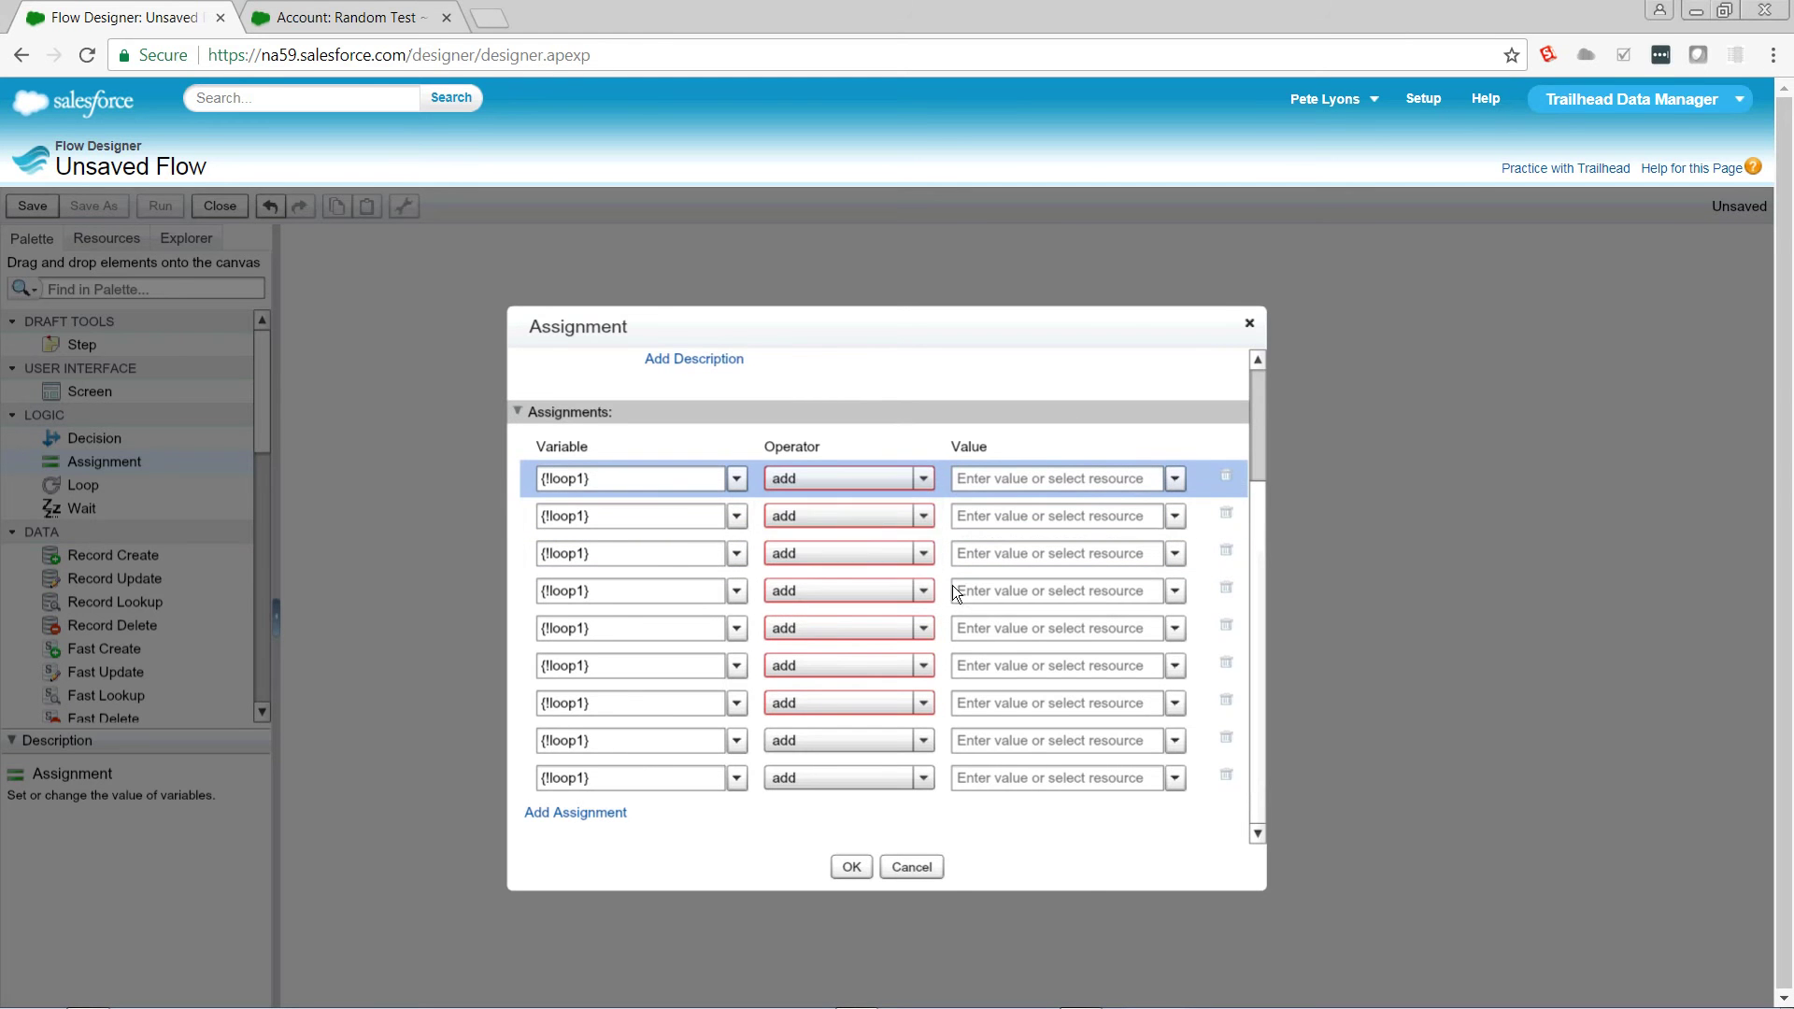
Enter 1 as the value in all nine rows and save the 'count to 9' assignment
{"action": "left_click", "coordinate": [1035, 781]}
{"action": "type", "text": "1"}
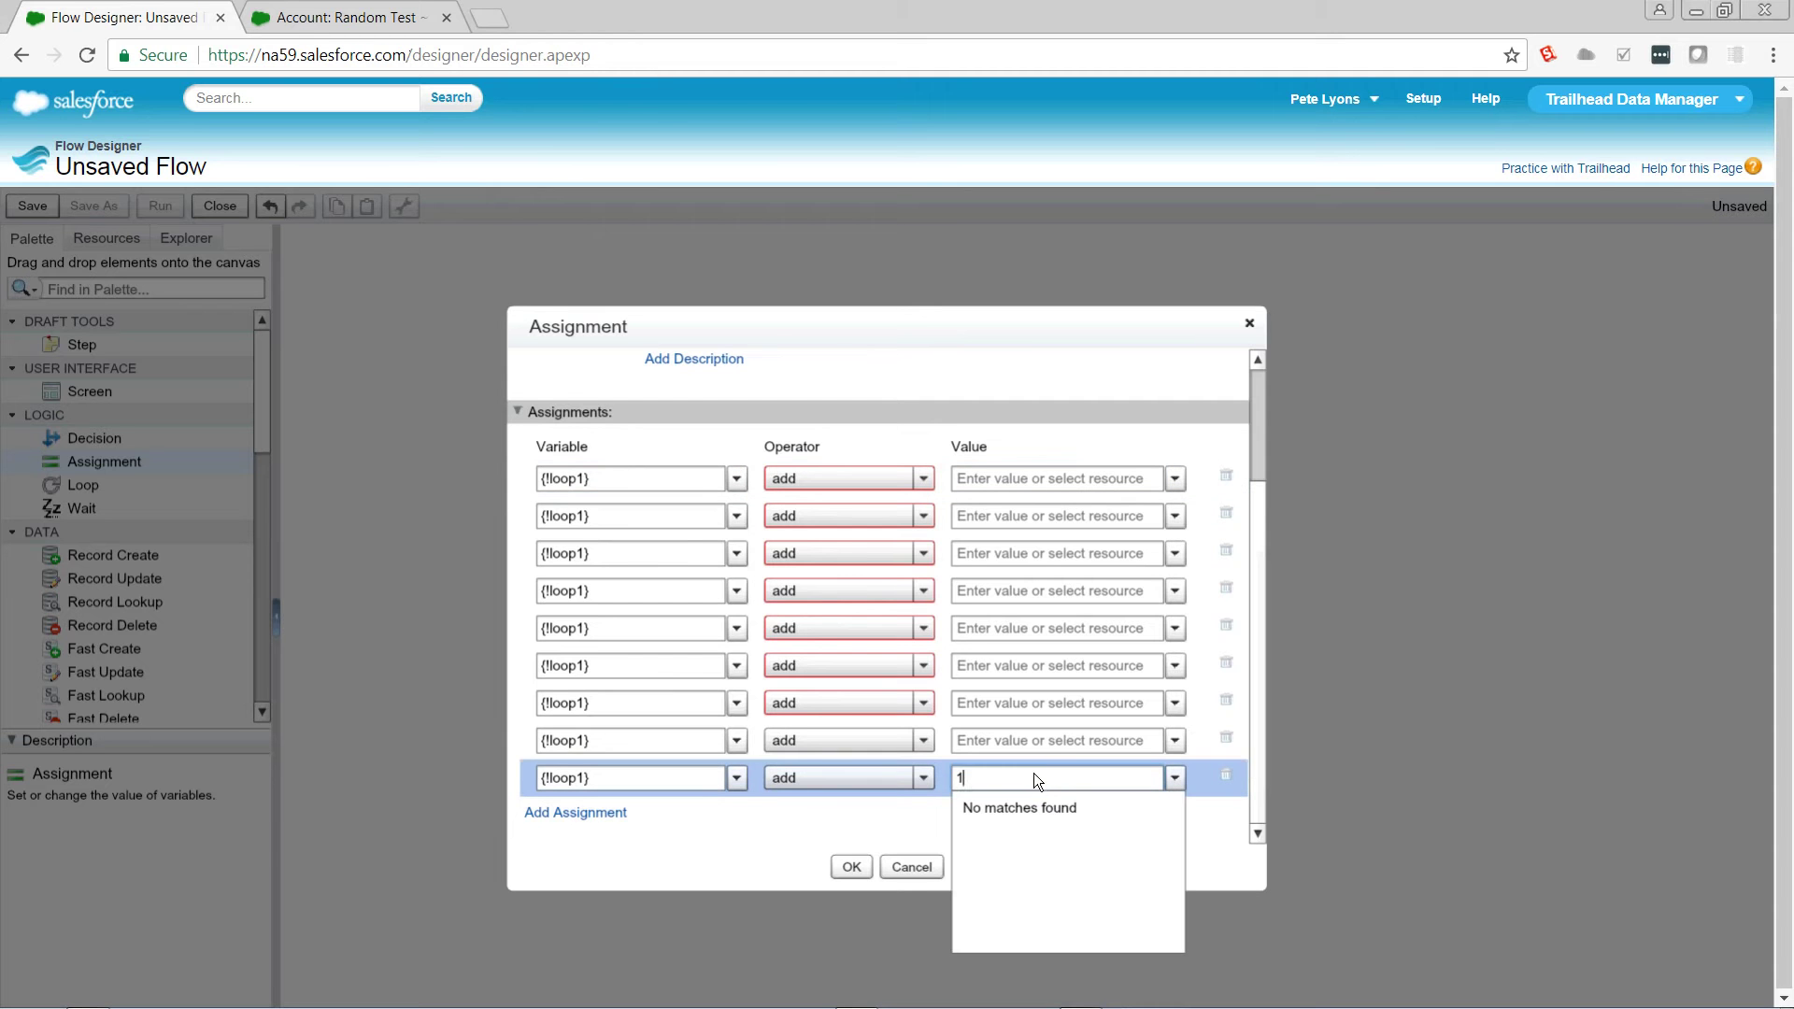
{"action": "left_click", "coordinate": [1007, 741]}
{"action": "type", "text": "1"}
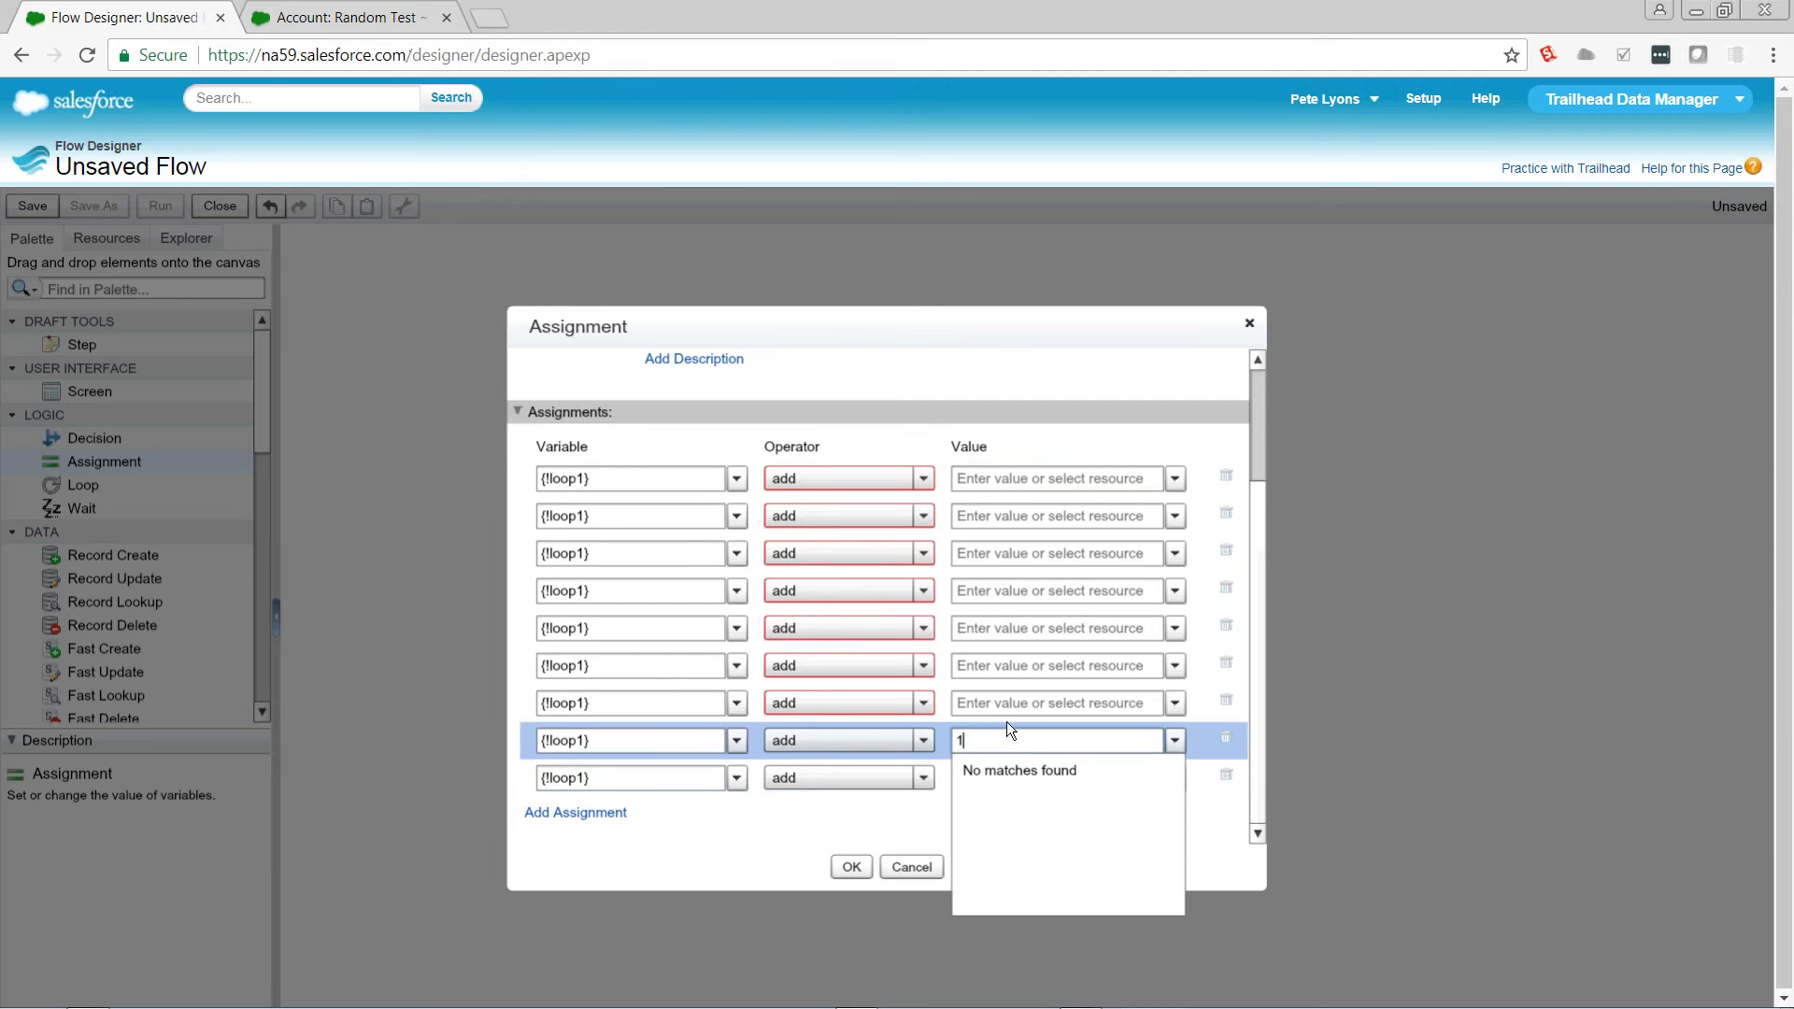
{"action": "left_click", "coordinate": [1006, 707]}
{"action": "type", "text": "1"}
{"action": "left_click", "coordinate": [1004, 666]}
{"action": "type", "text": "1"}
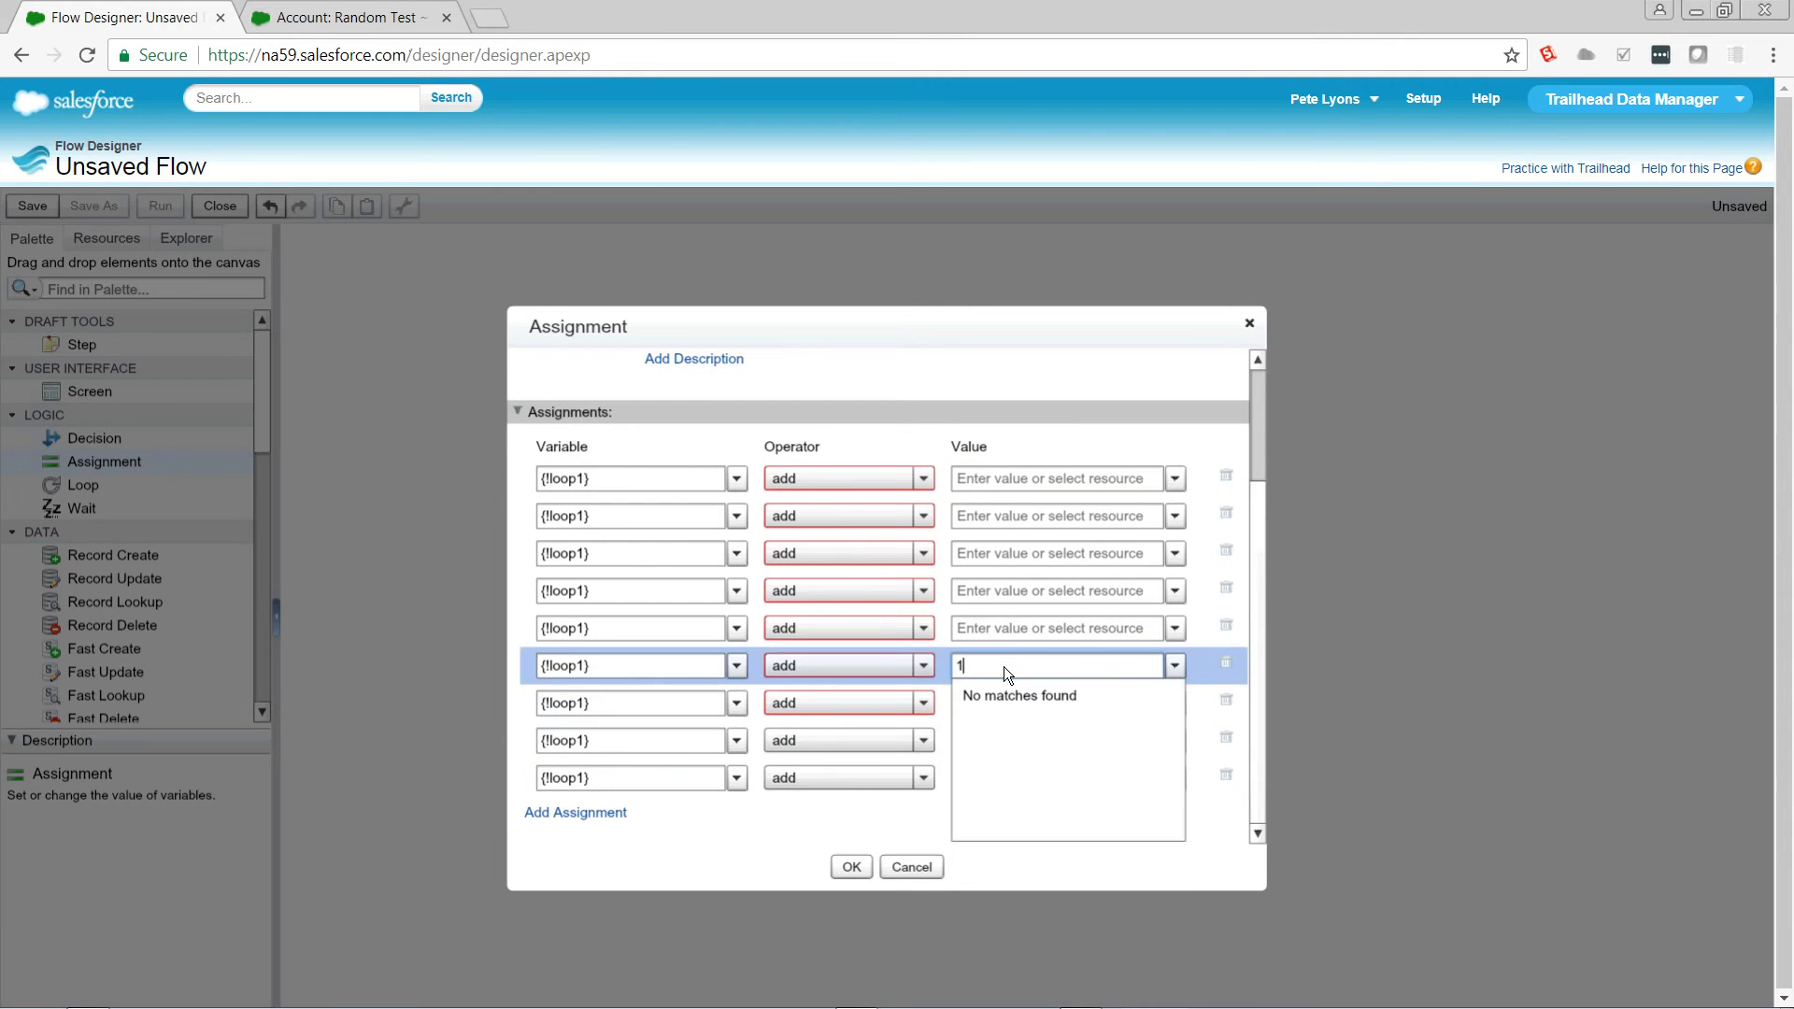
{"action": "left_click", "coordinate": [1004, 623]}
{"action": "type", "text": "1"}
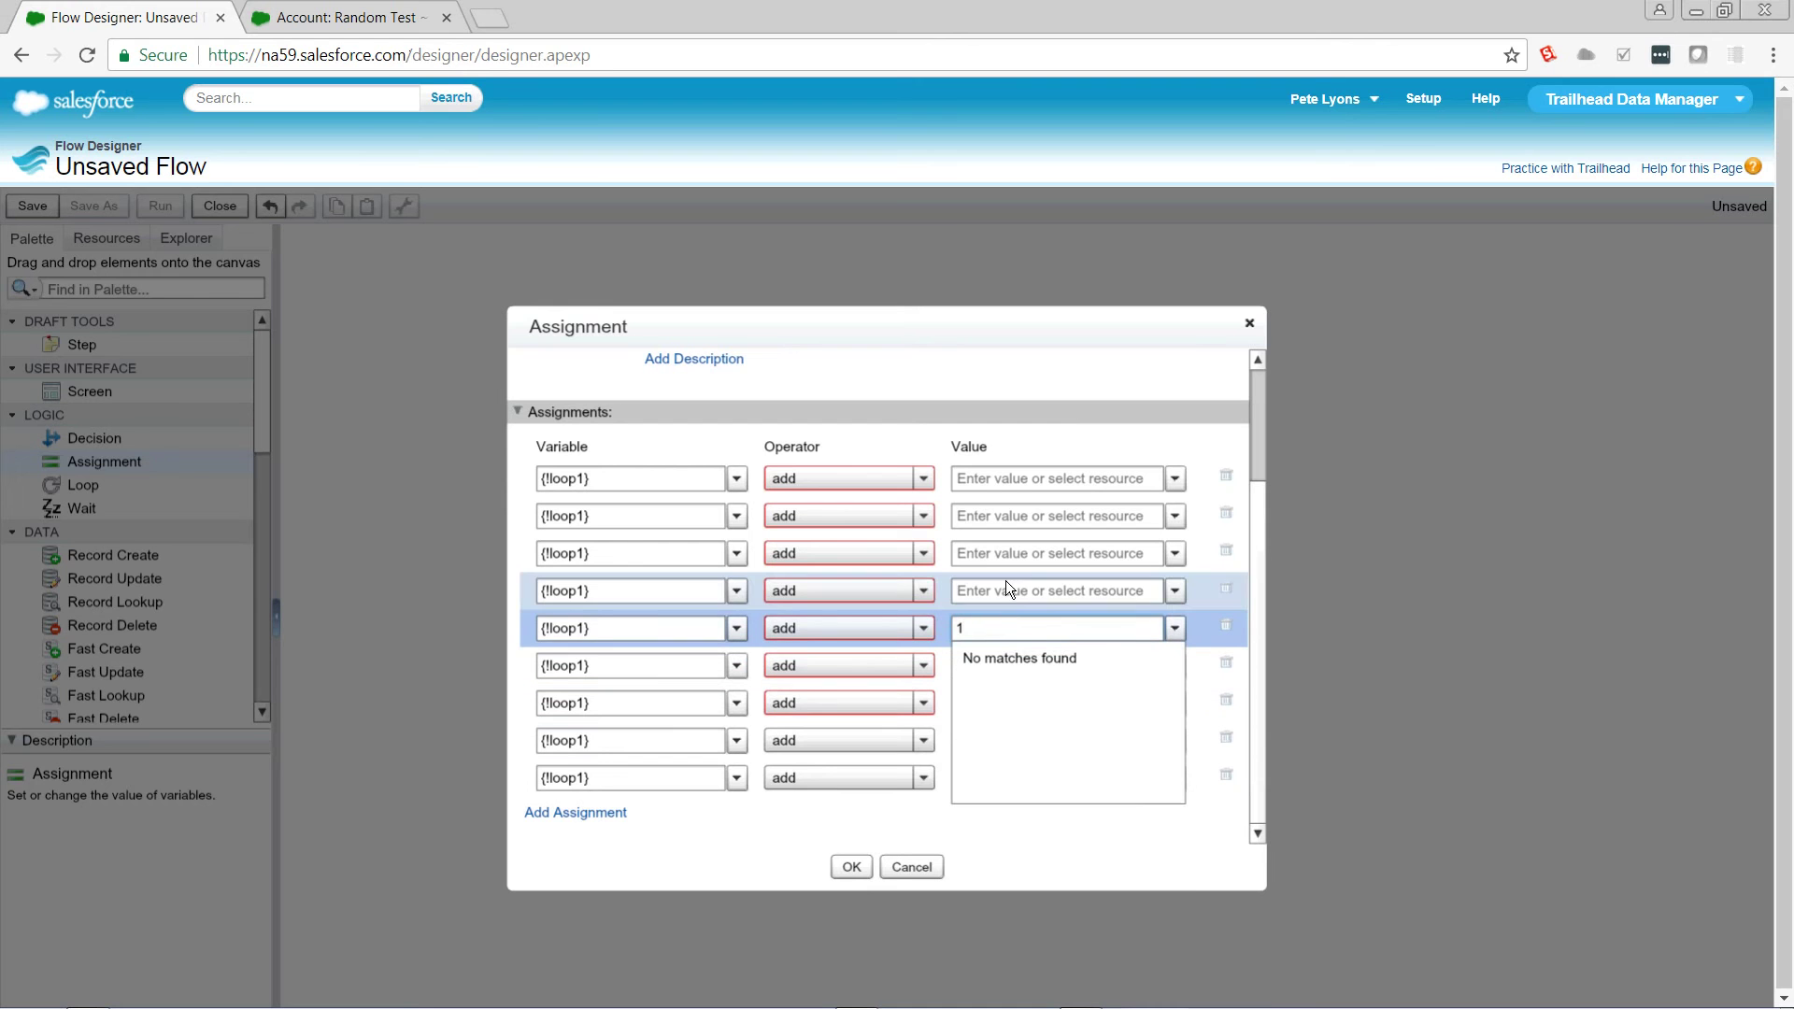
{"action": "left_click", "coordinate": [1005, 589]}
{"action": "type", "text": "1"}
{"action": "left_click", "coordinate": [1011, 560]}
{"action": "type", "text": "1"}
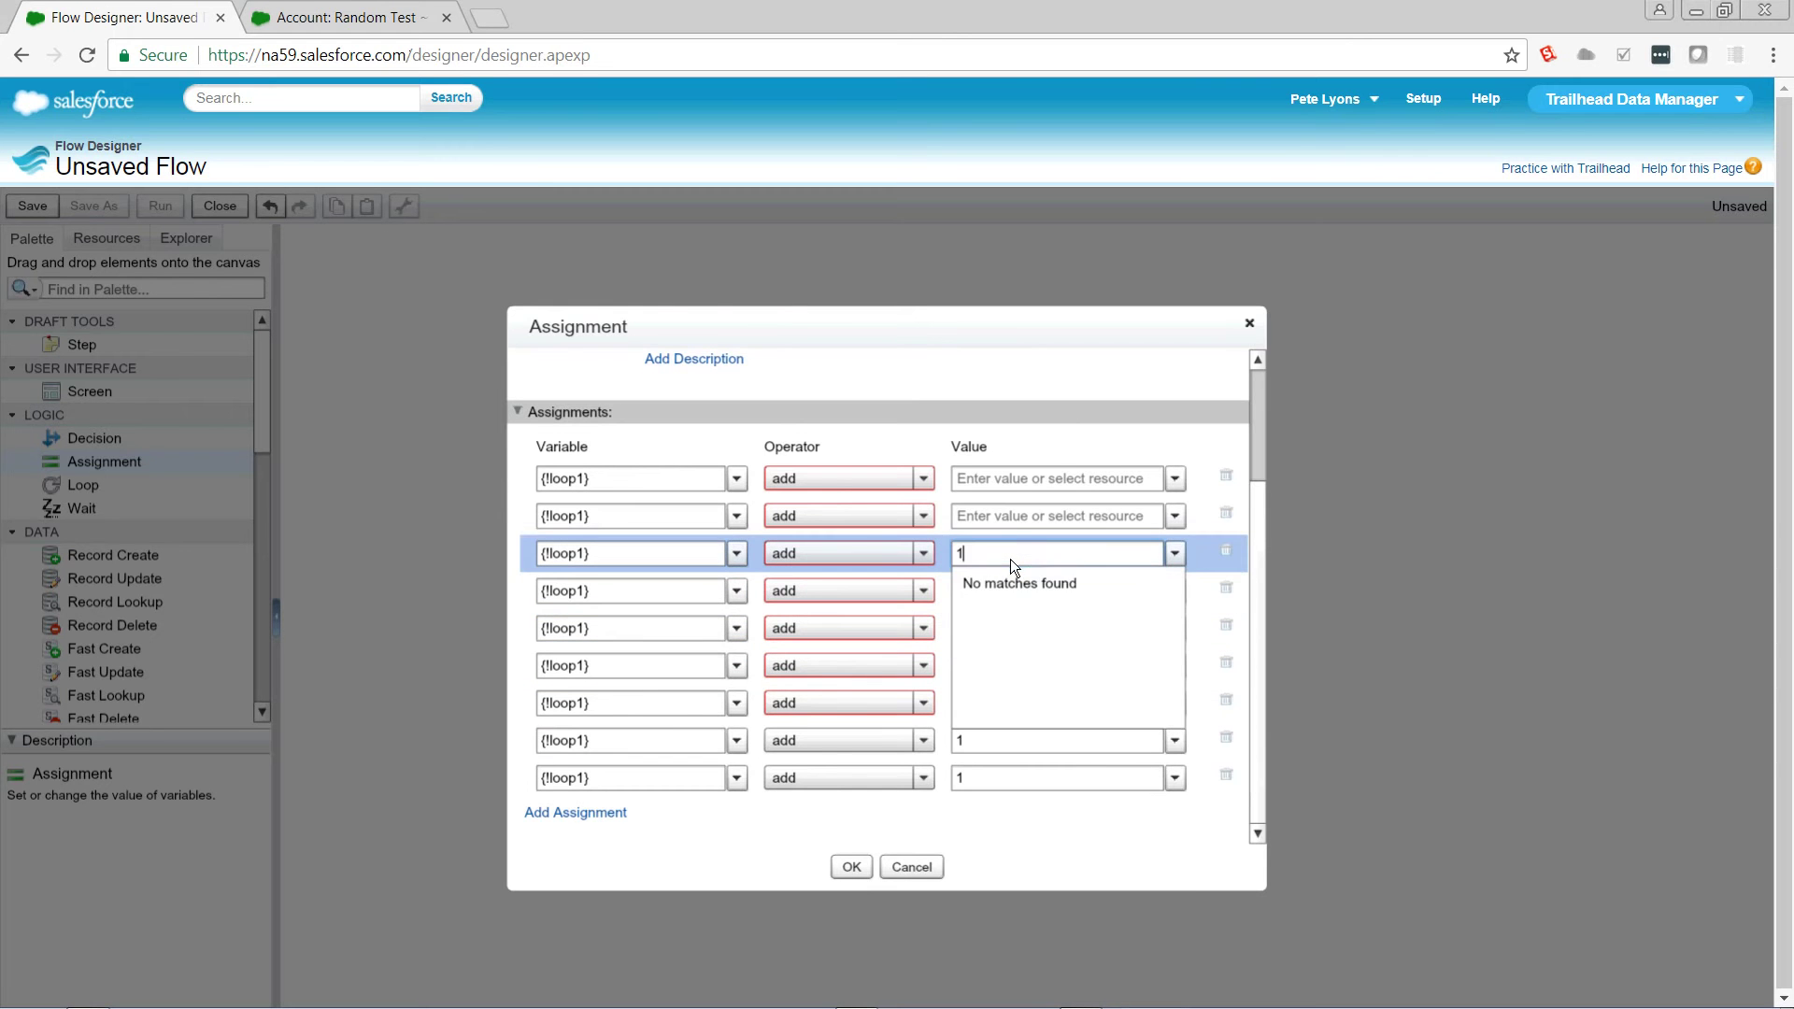
{"action": "left_click", "coordinate": [1012, 519]}
{"action": "type", "text": "1"}
{"action": "left_click", "coordinate": [1012, 488]}
{"action": "type", "text": "1"}
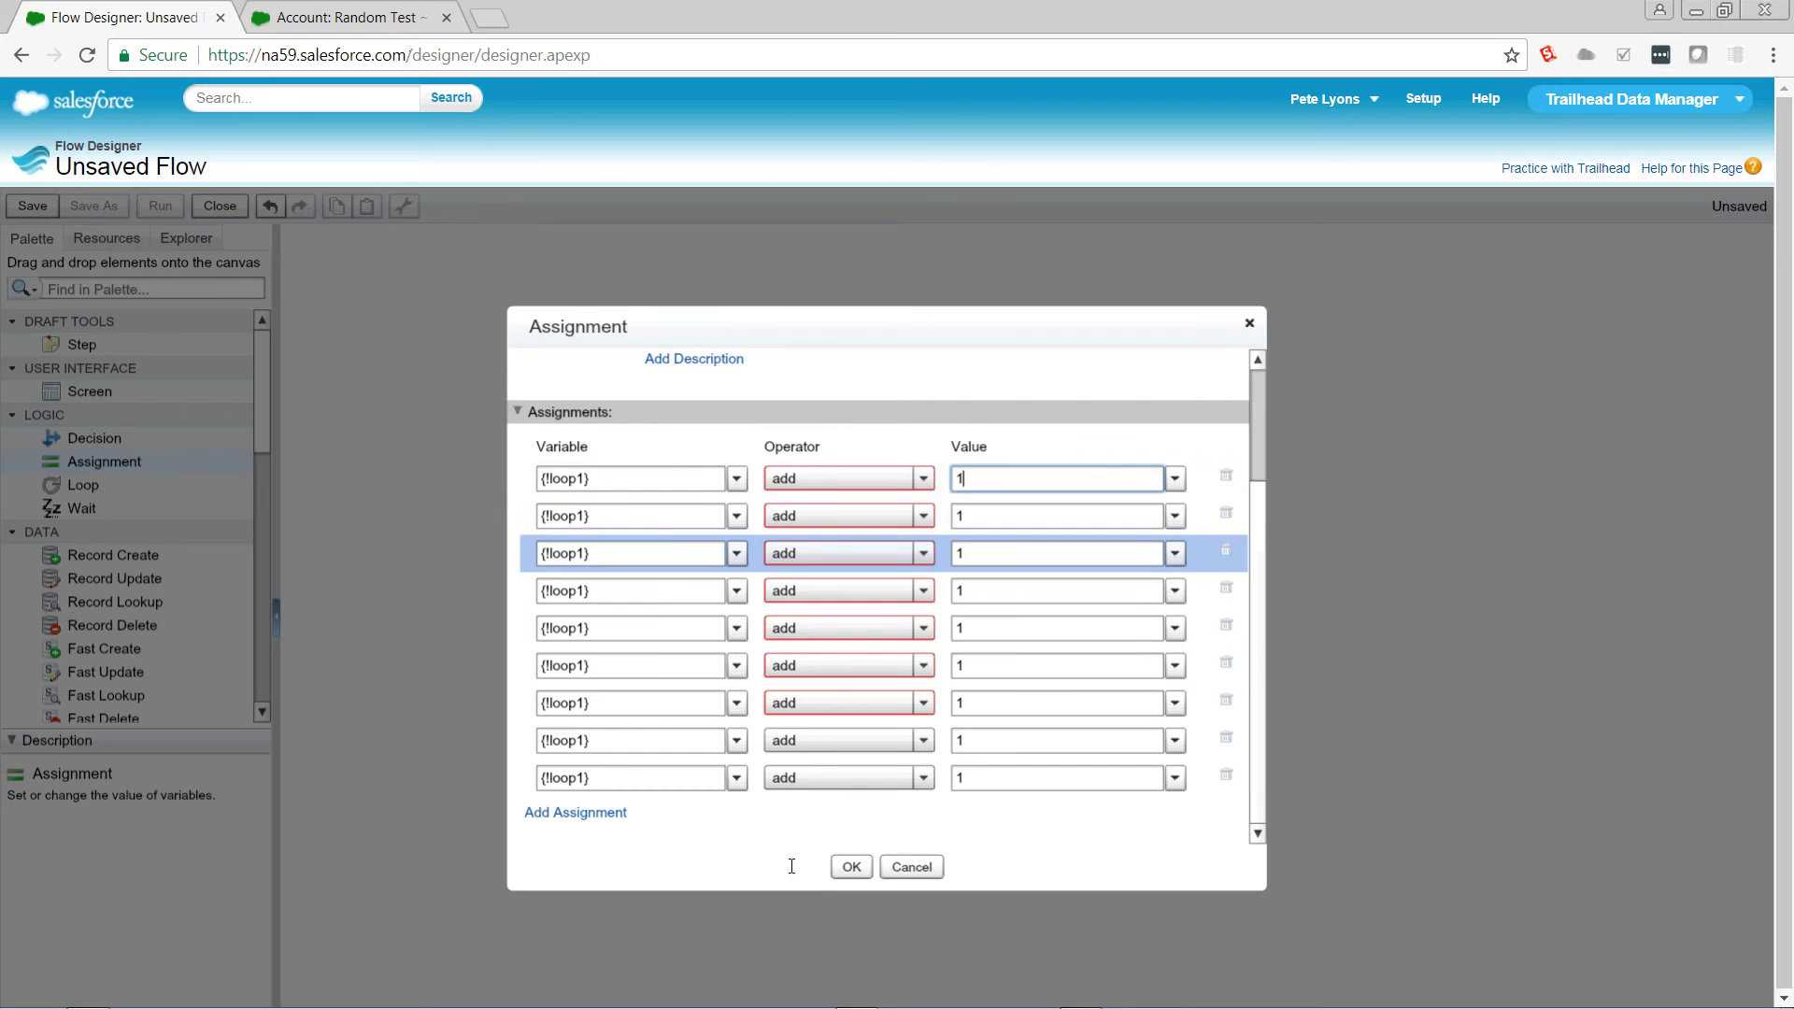
{"action": "left_click", "coordinate": [834, 869]}
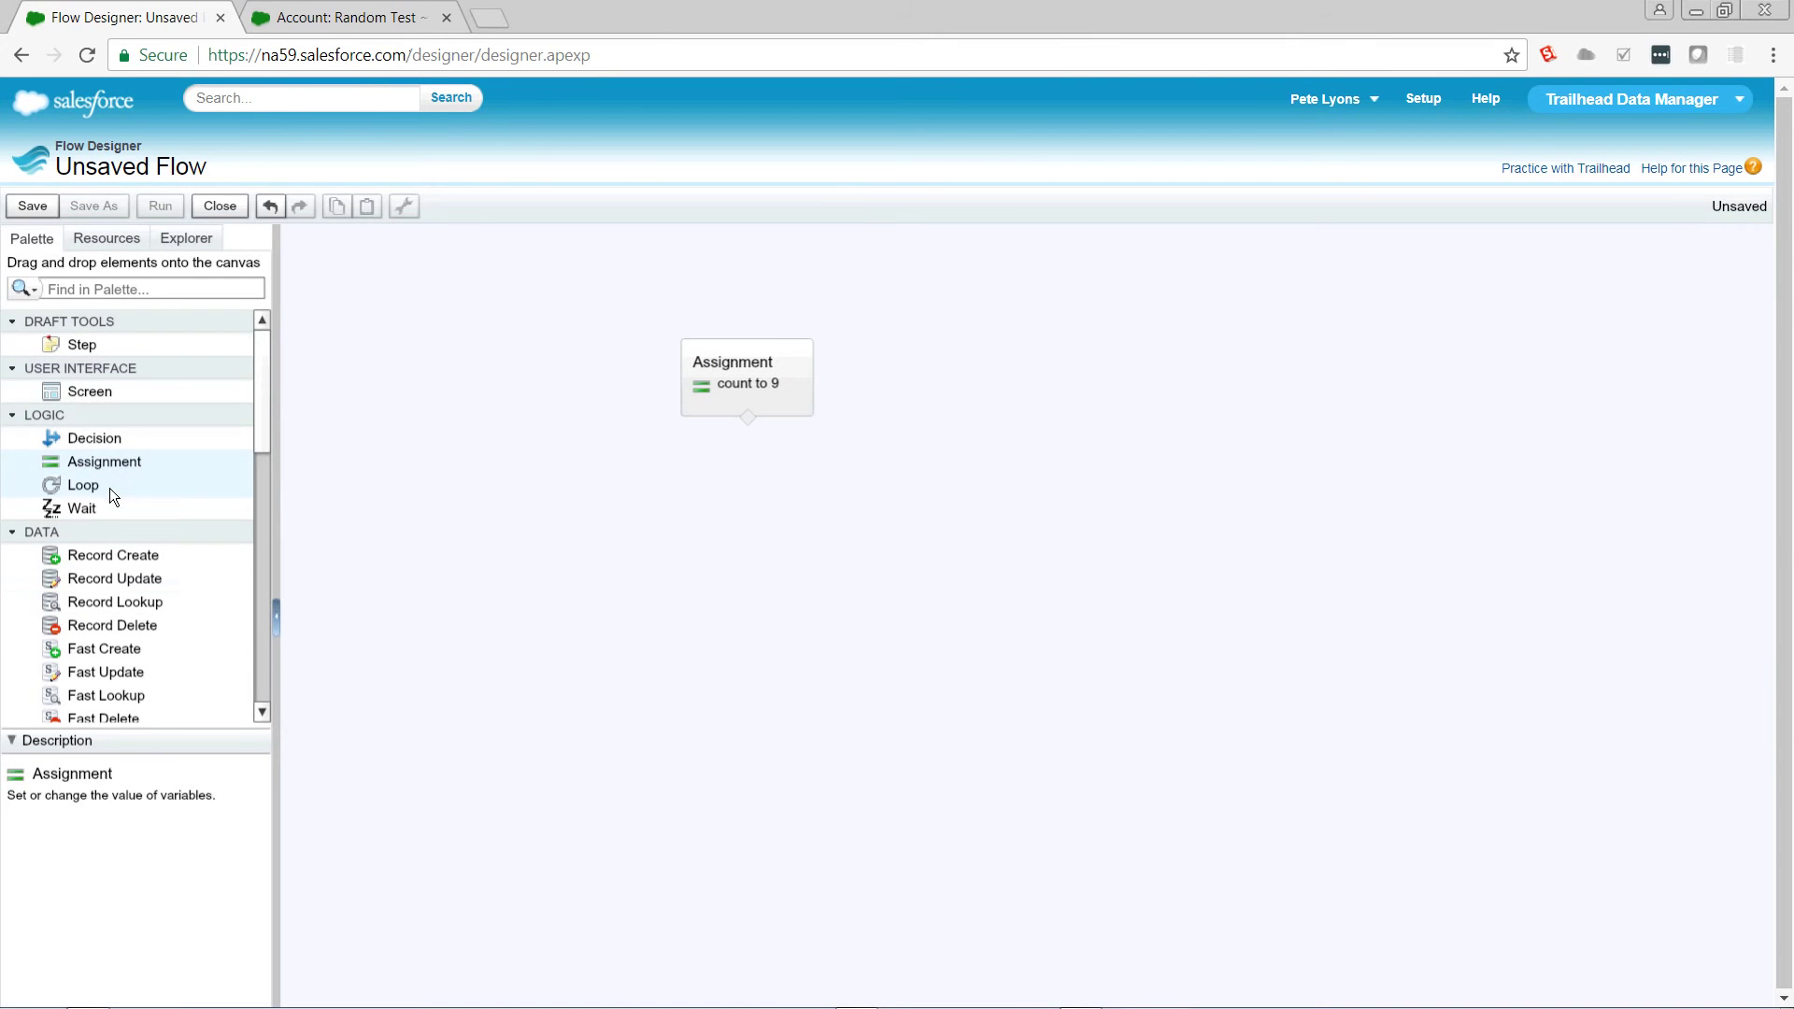
Add a Loop named 'loop 9' that iterates over the {!loop1} collection
{"action": "left_click_drag", "start_coordinate": [109, 488], "coordinate": [746, 528]}
{"action": "type", "text": "loop 9"}
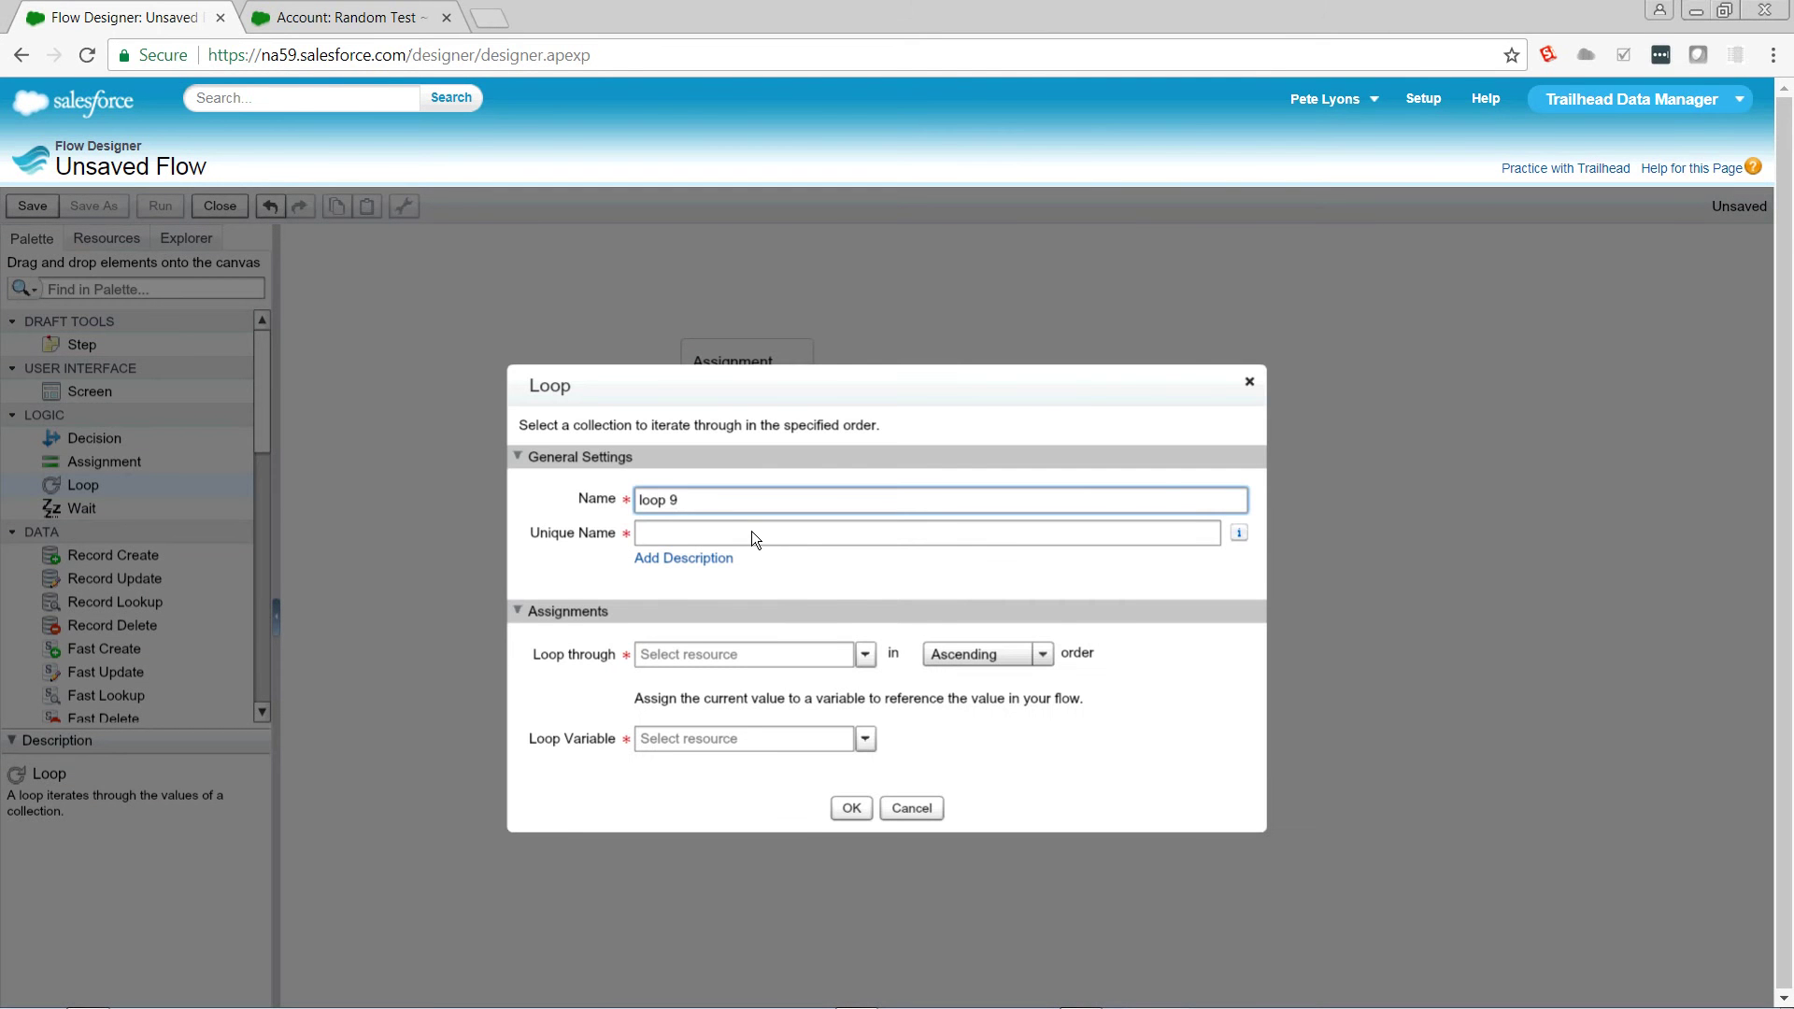
{"action": "left_click", "coordinate": [738, 657]}
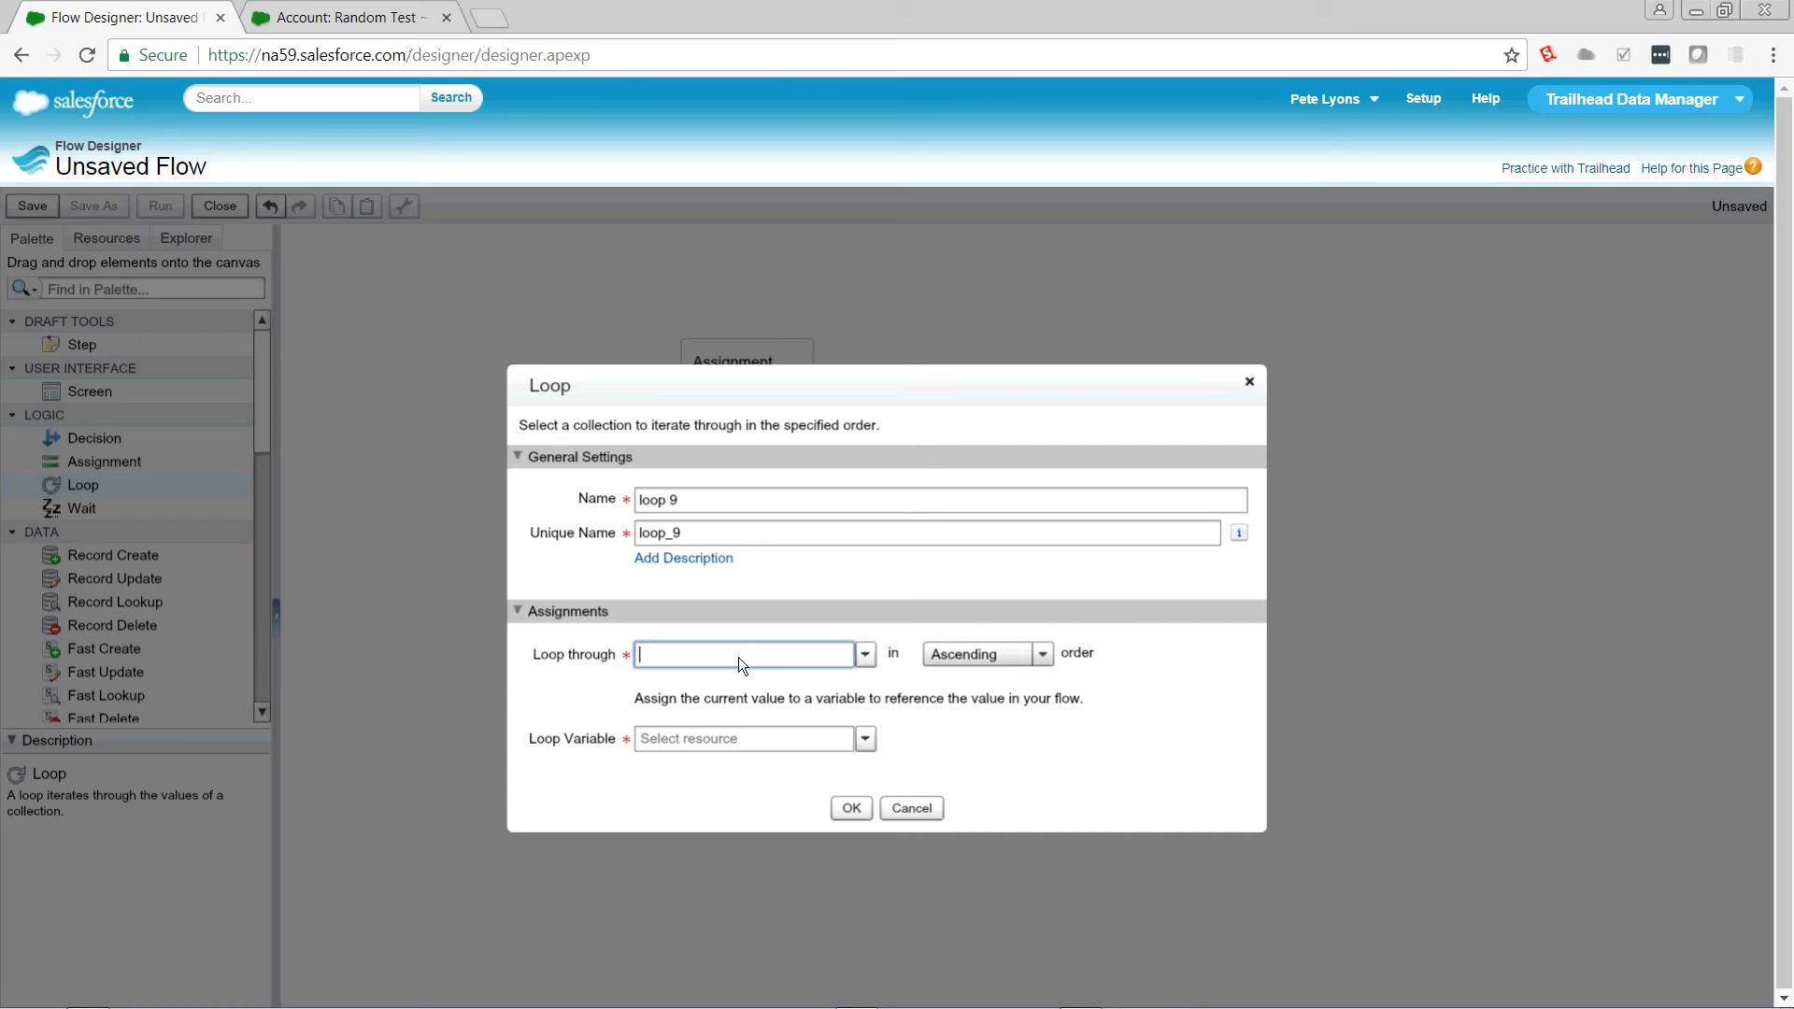
{"action": "type", "text": "loo"}
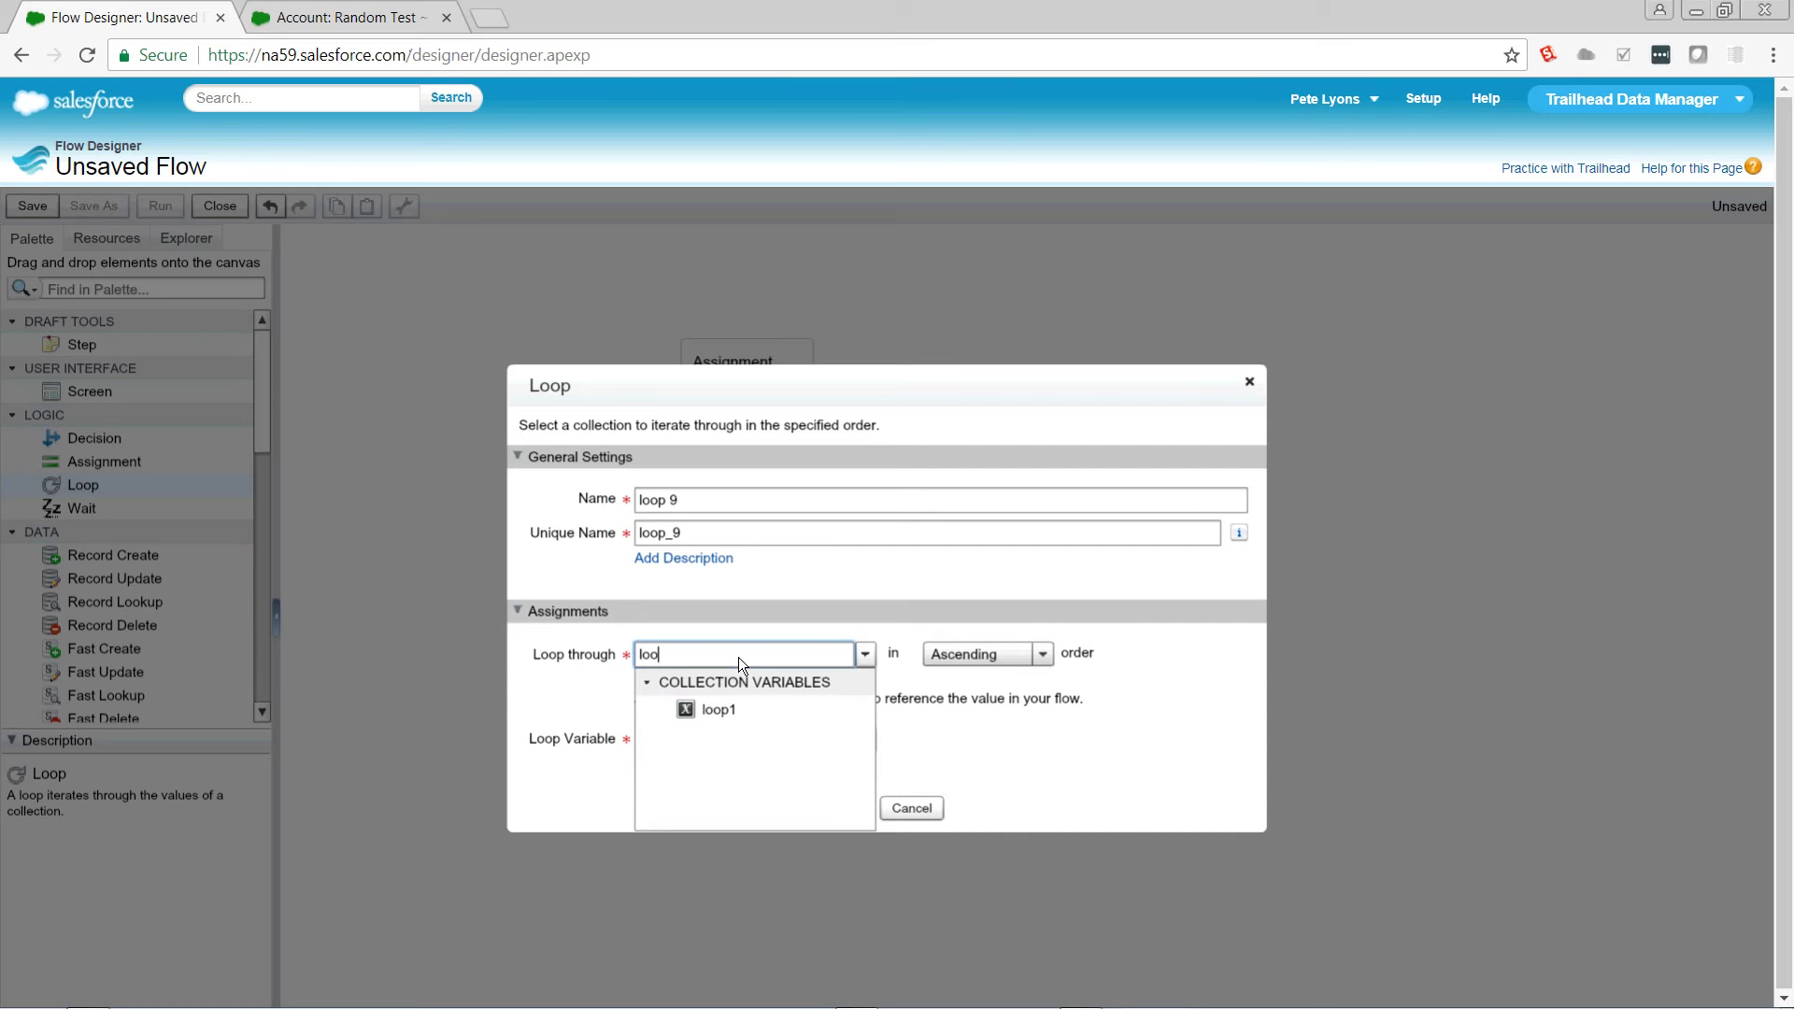
{"action": "left_click", "coordinate": [732, 707]}
Create a Number variable thisLoop as the loop variable and save the loop element
{"action": "left_click", "coordinate": [697, 745]}
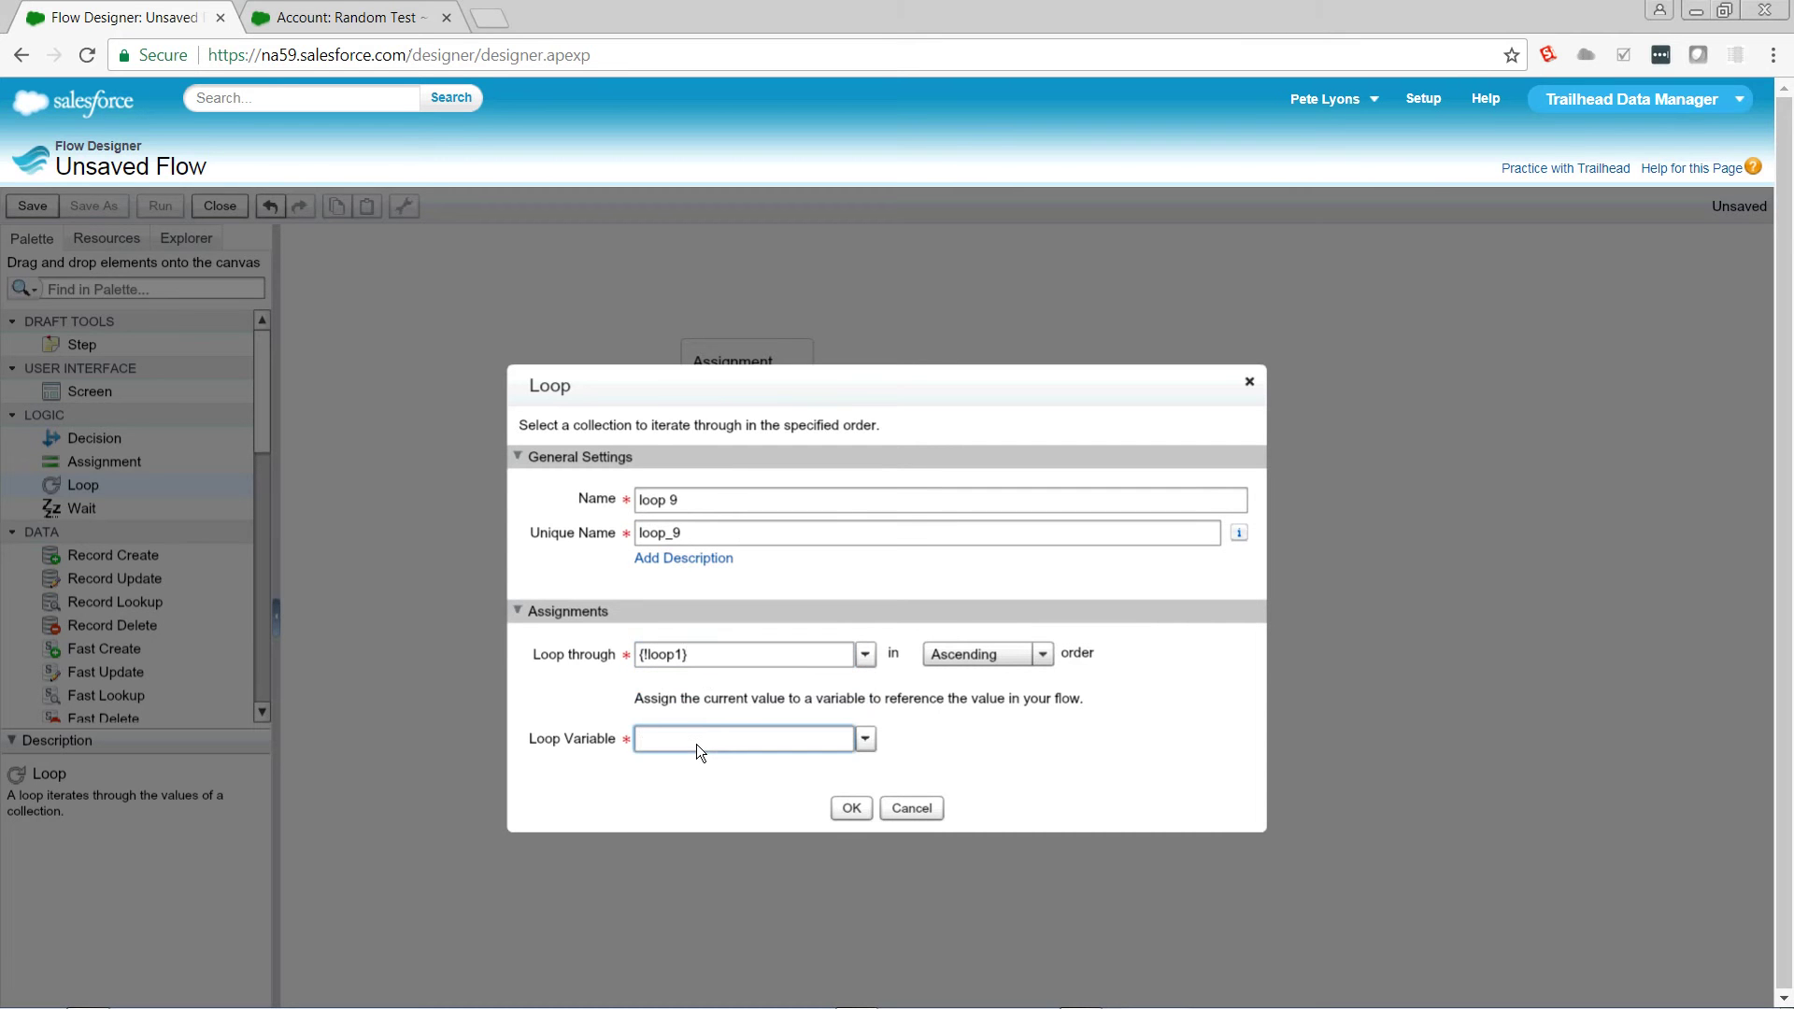
{"action": "type", "text": "va"}
{"action": "left_click", "coordinate": [702, 781]}
{"action": "left_click", "coordinate": [824, 654]}
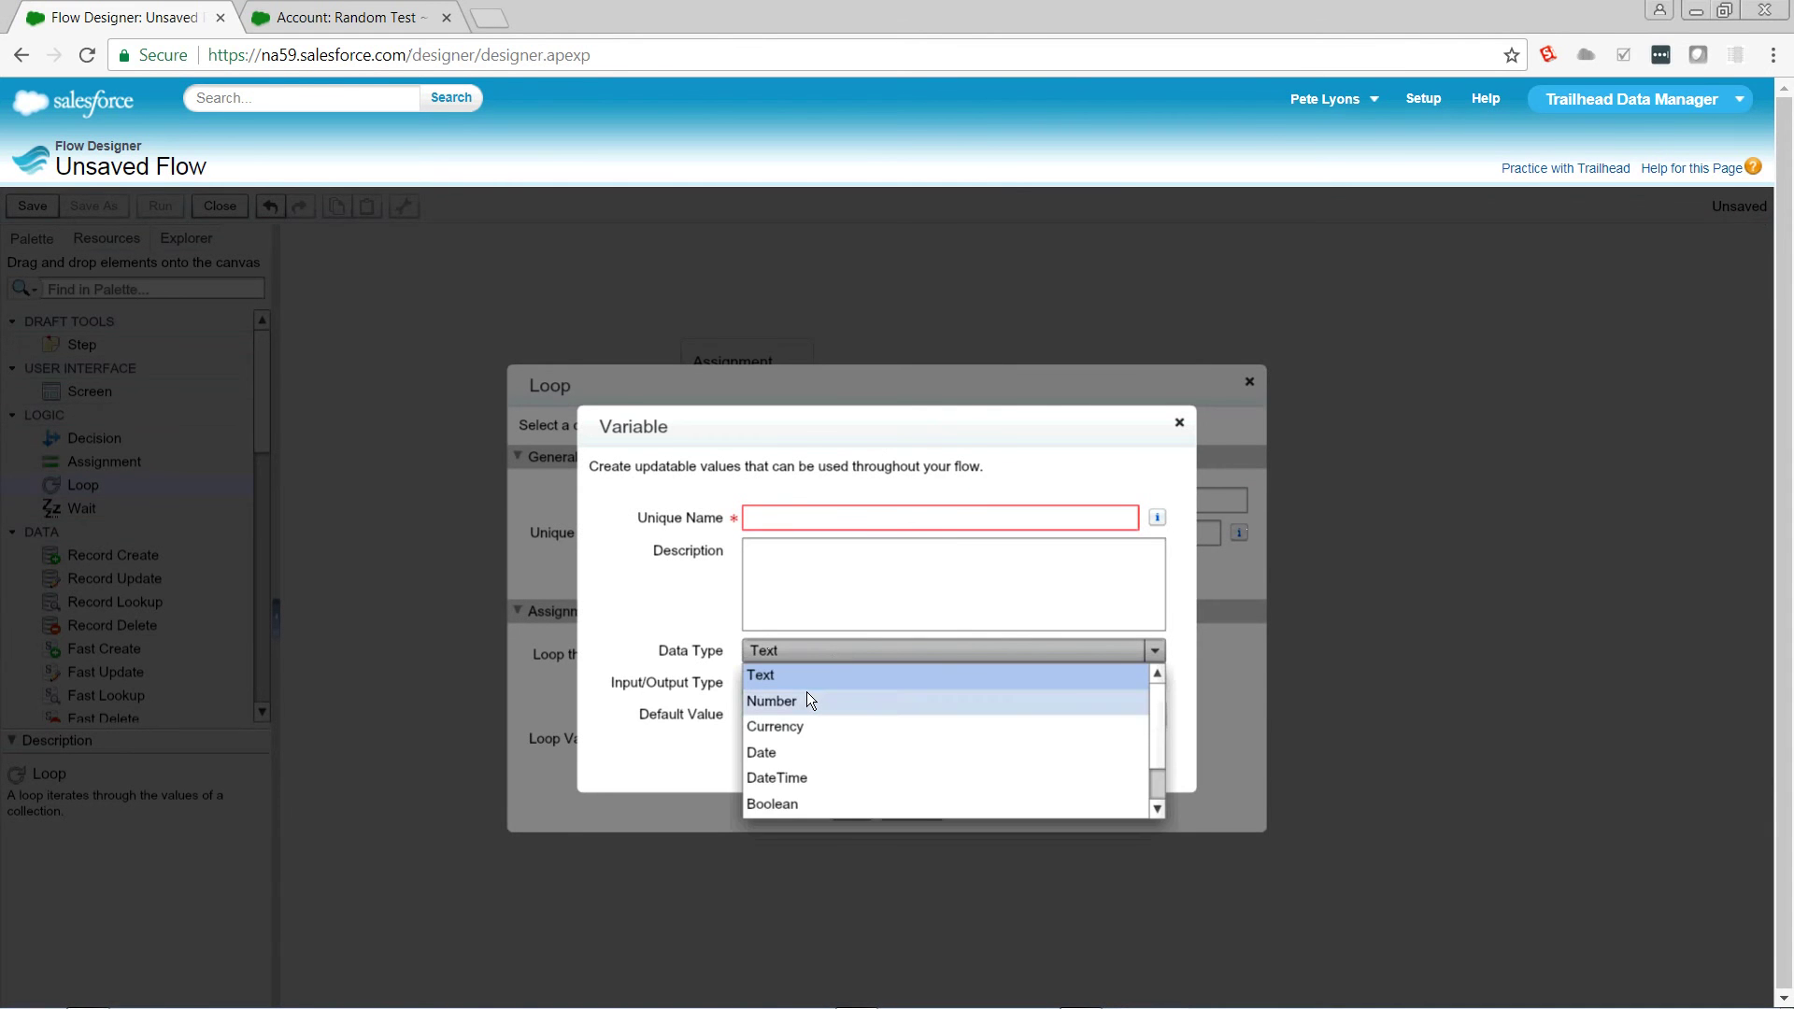
{"action": "left_click", "coordinate": [805, 695]}
{"action": "key", "text": "Tab"}
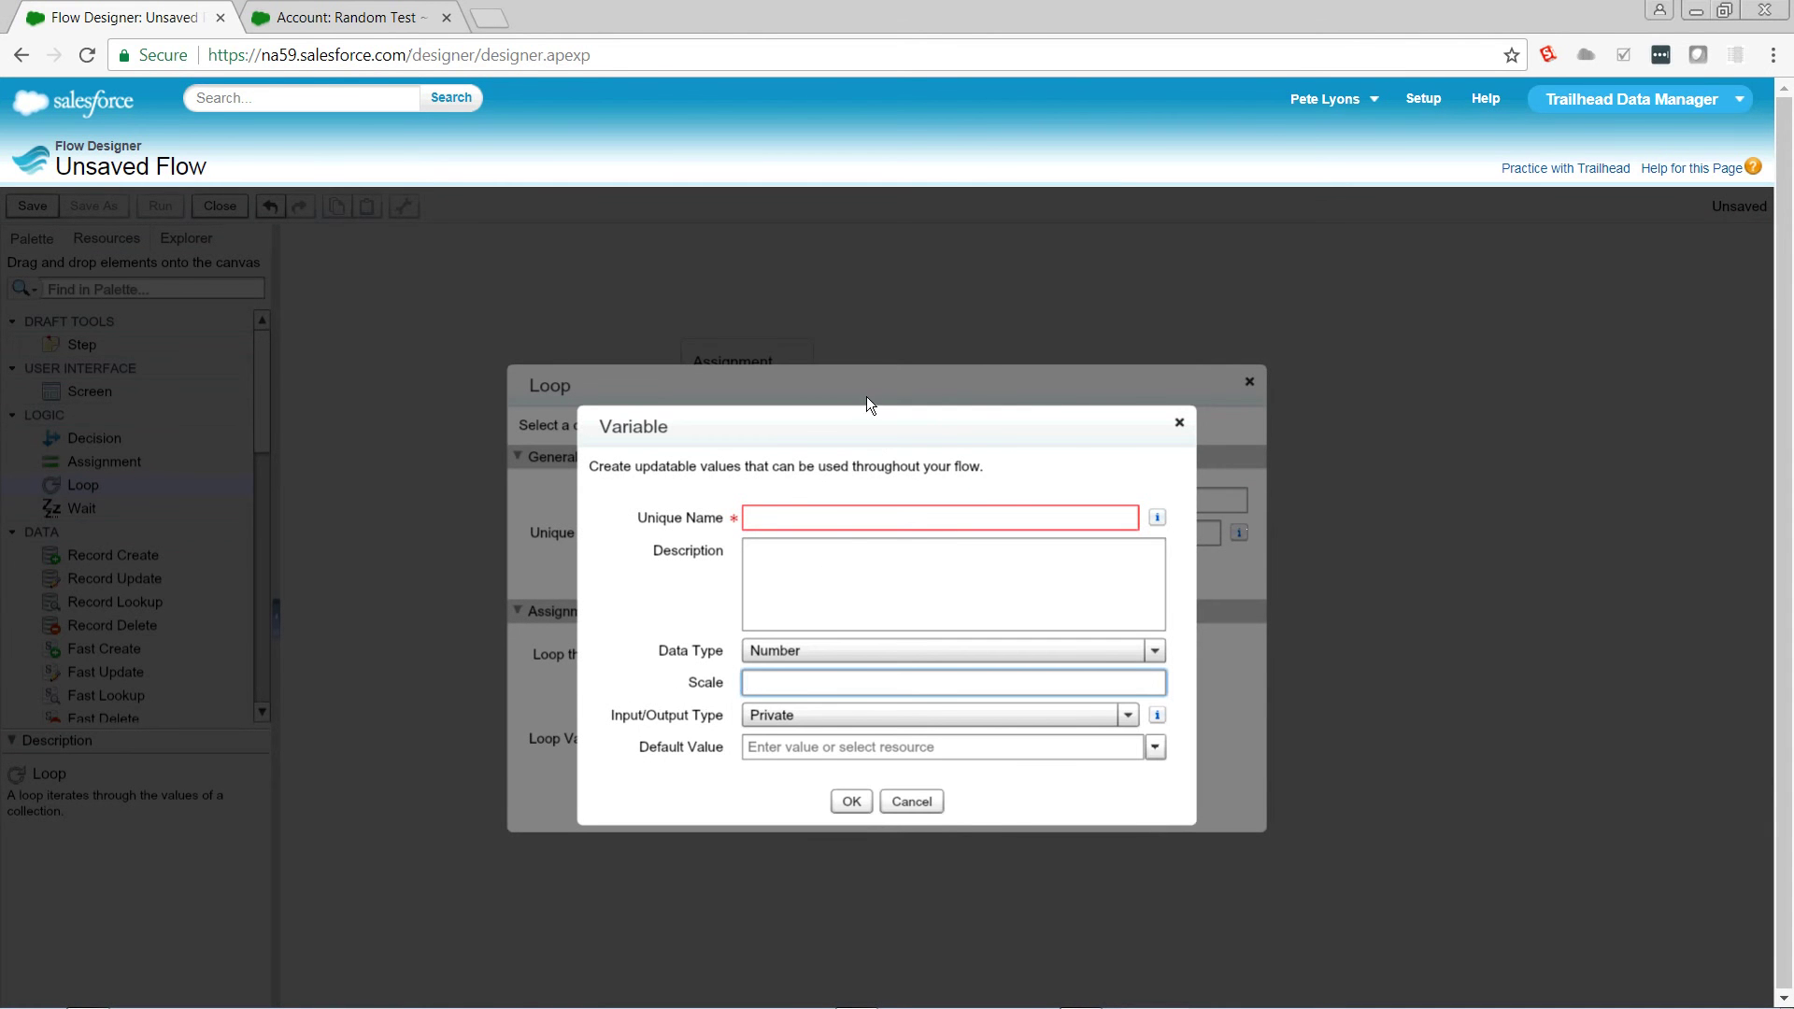
{"action": "left_click", "coordinate": [840, 523]}
{"action": "type", "text": "thisLoop"}
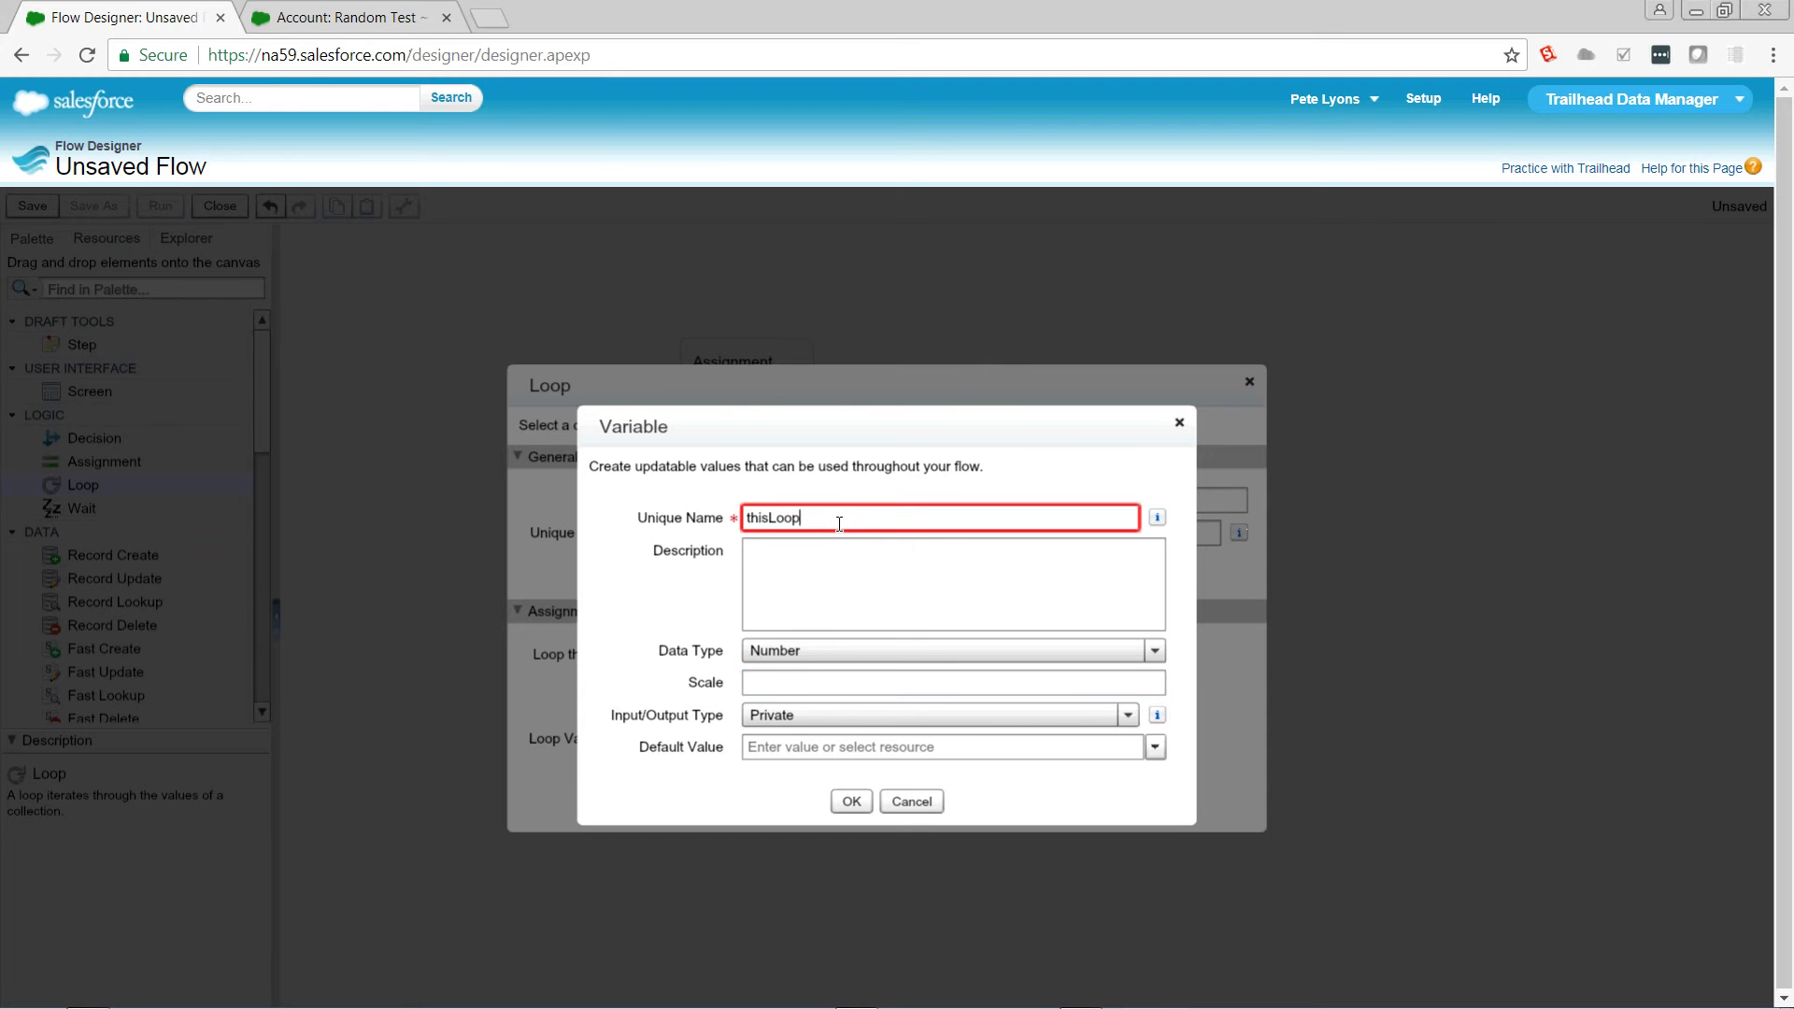
{"action": "left_click", "coordinate": [846, 802]}
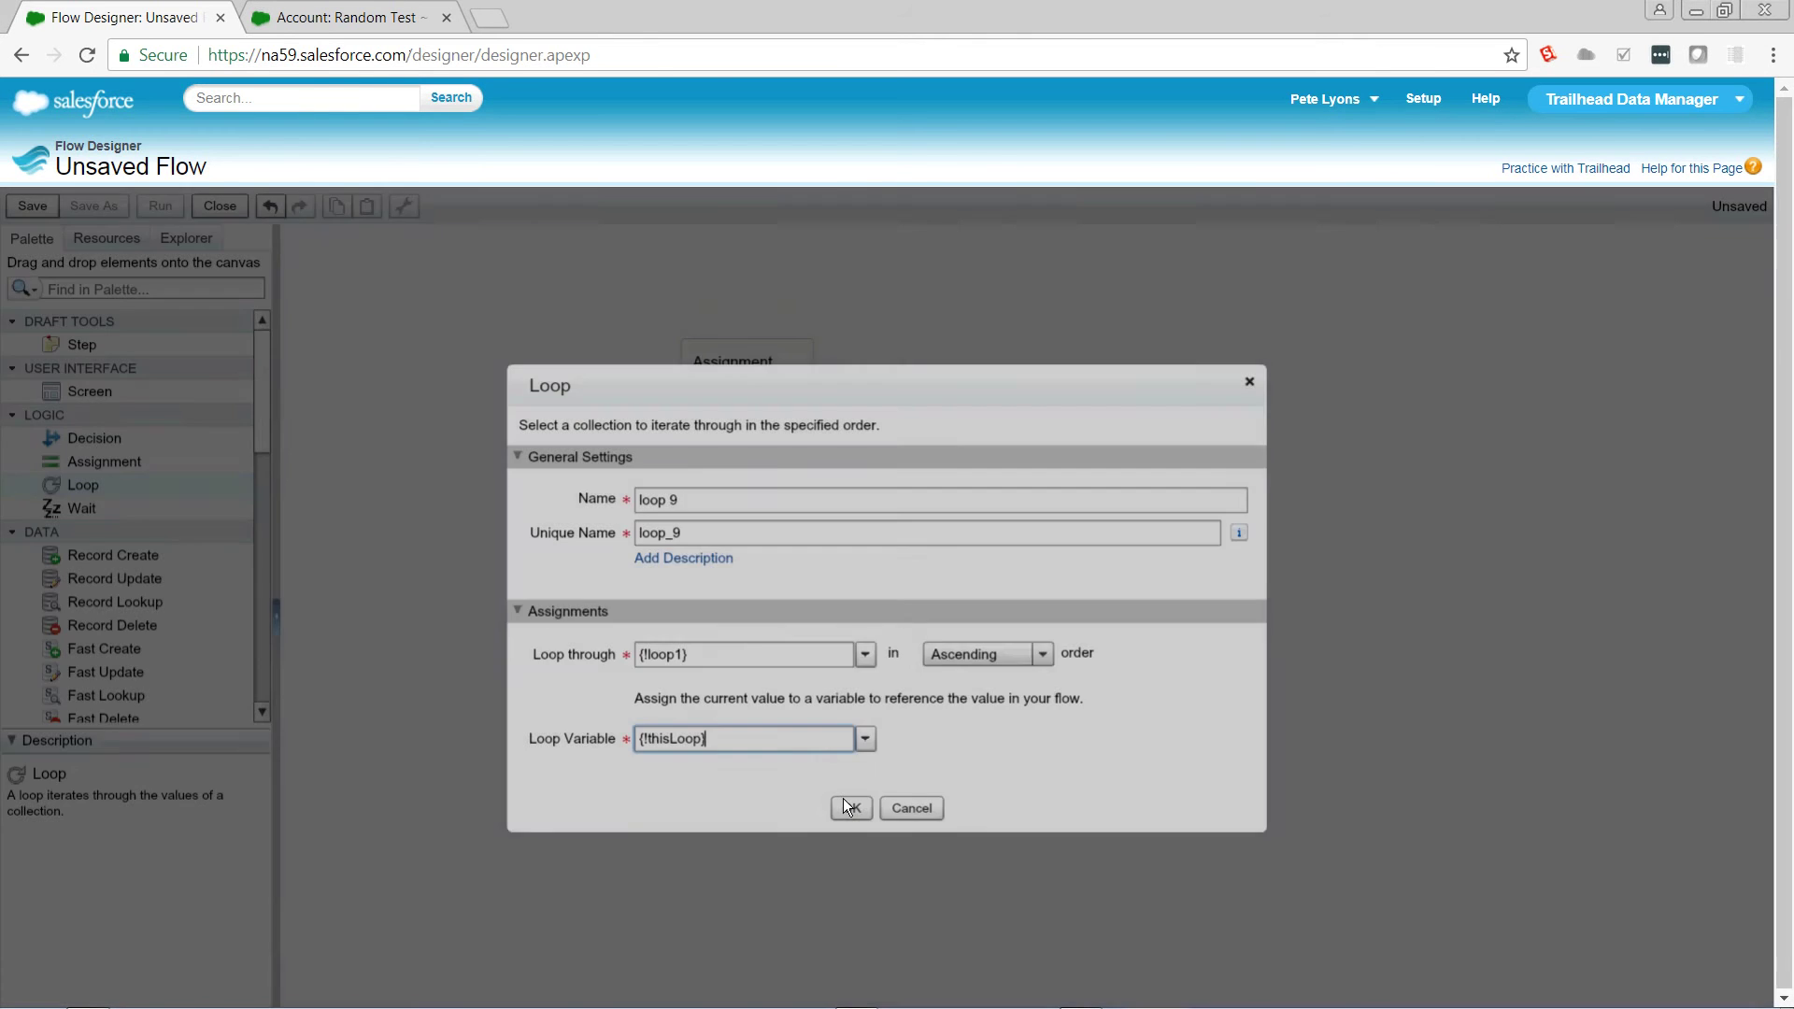
{"action": "left_click", "coordinate": [847, 805]}
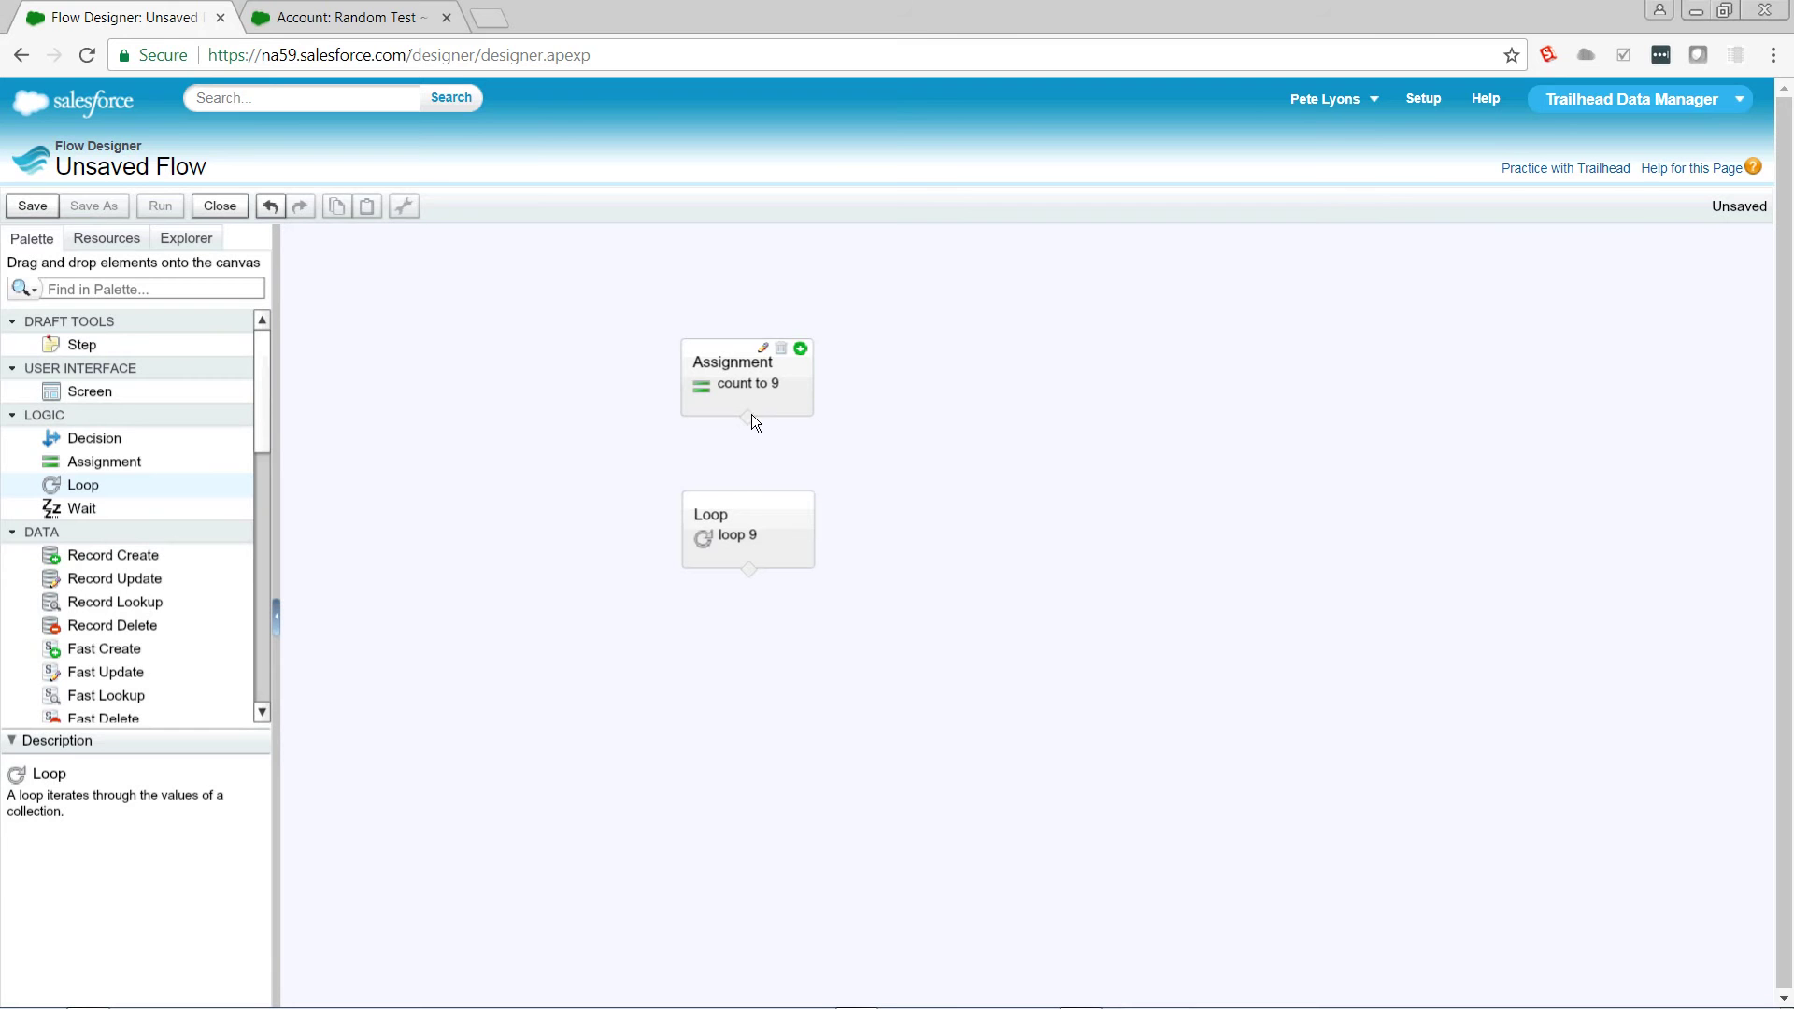
Connect 'count to 9' to the loop and add a new Assignment named 'count to 11'
{"action": "left_click_drag", "start_coordinate": [747, 418], "coordinate": [749, 501]}
{"action": "left_click_drag", "start_coordinate": [122, 463], "coordinate": [980, 532]}
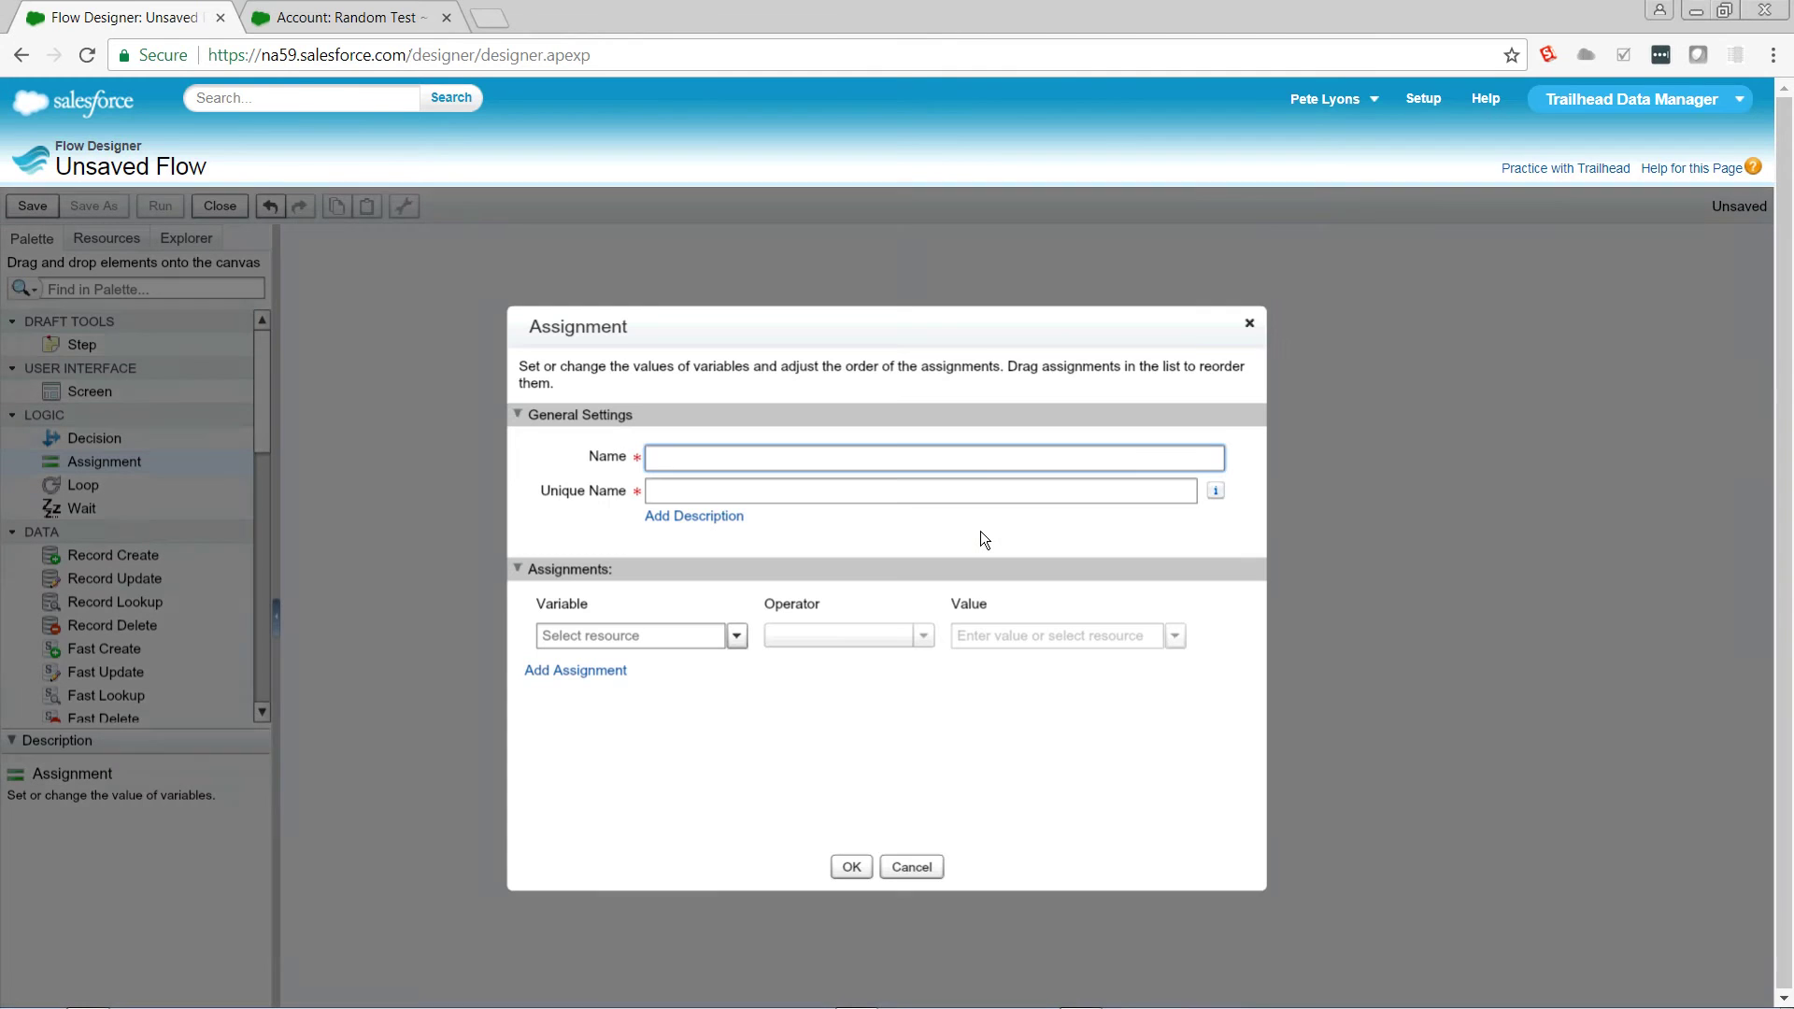
{"action": "type", "text": "count to 11"}
{"action": "key", "text": "Tab"}
{"action": "key", "text": "Tab"}
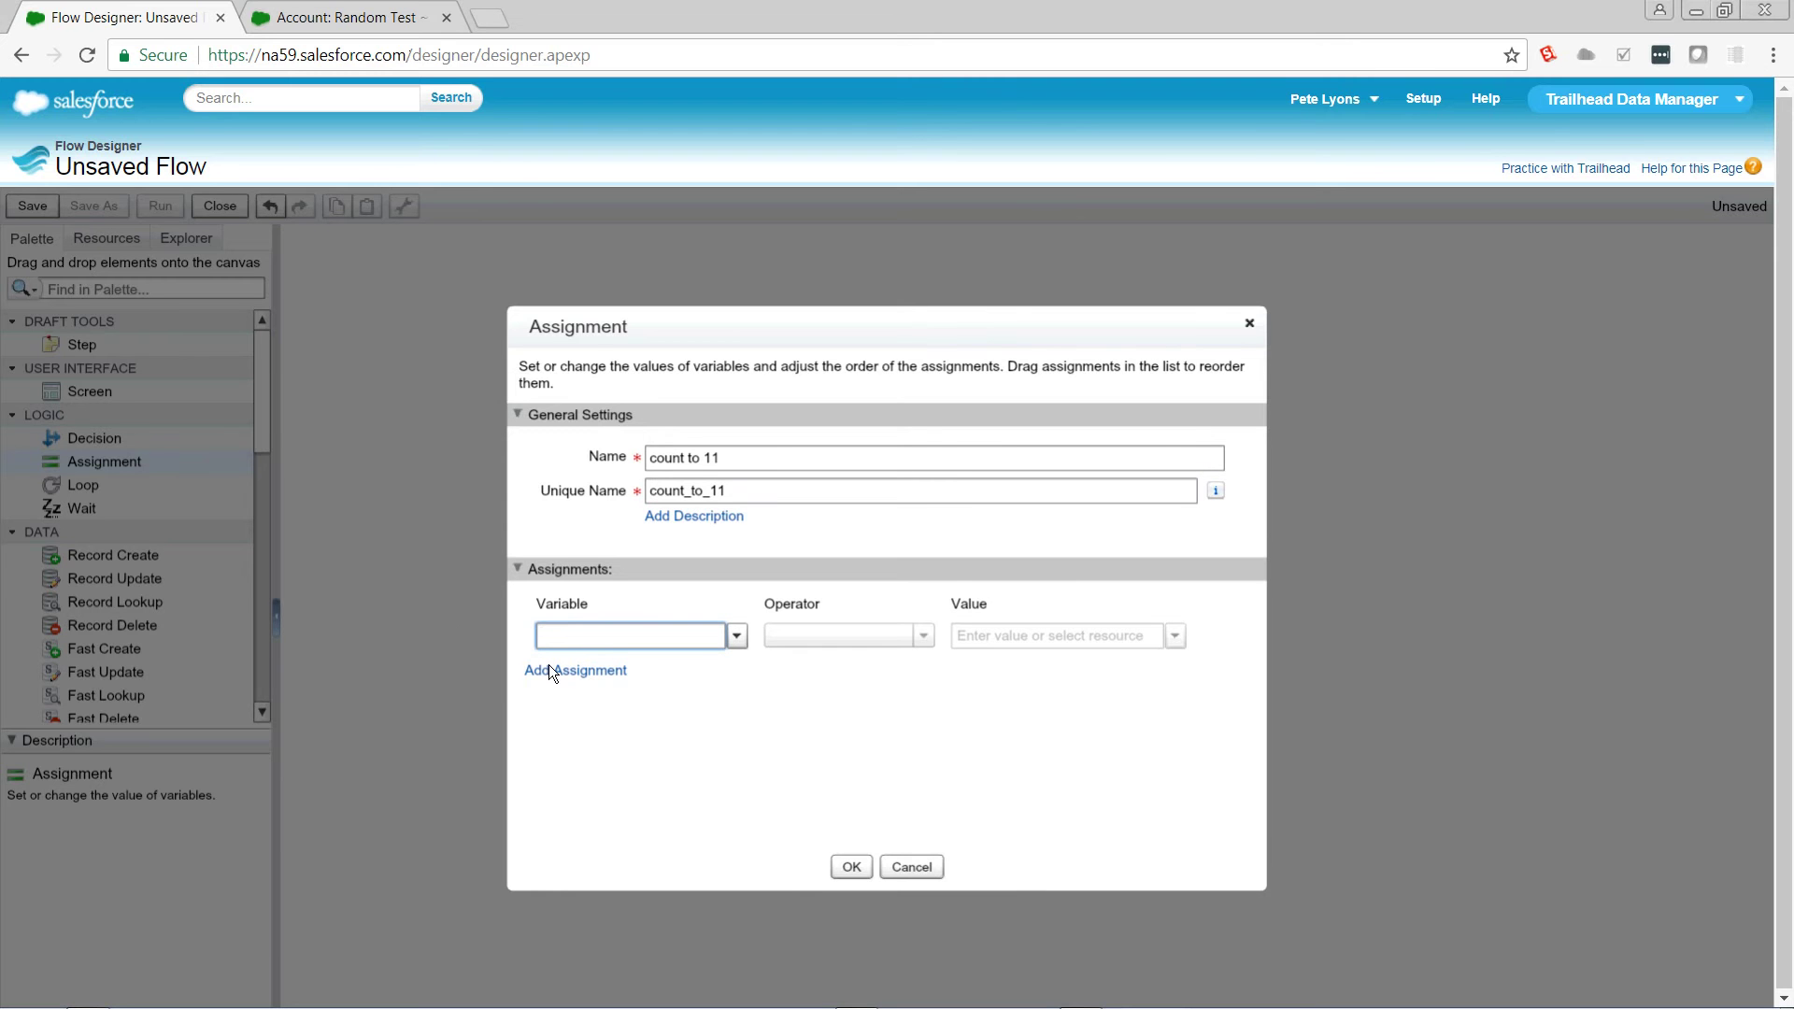
Create a Number collection variable loop2 for the first assignment row
{"action": "type", "text": "var"}
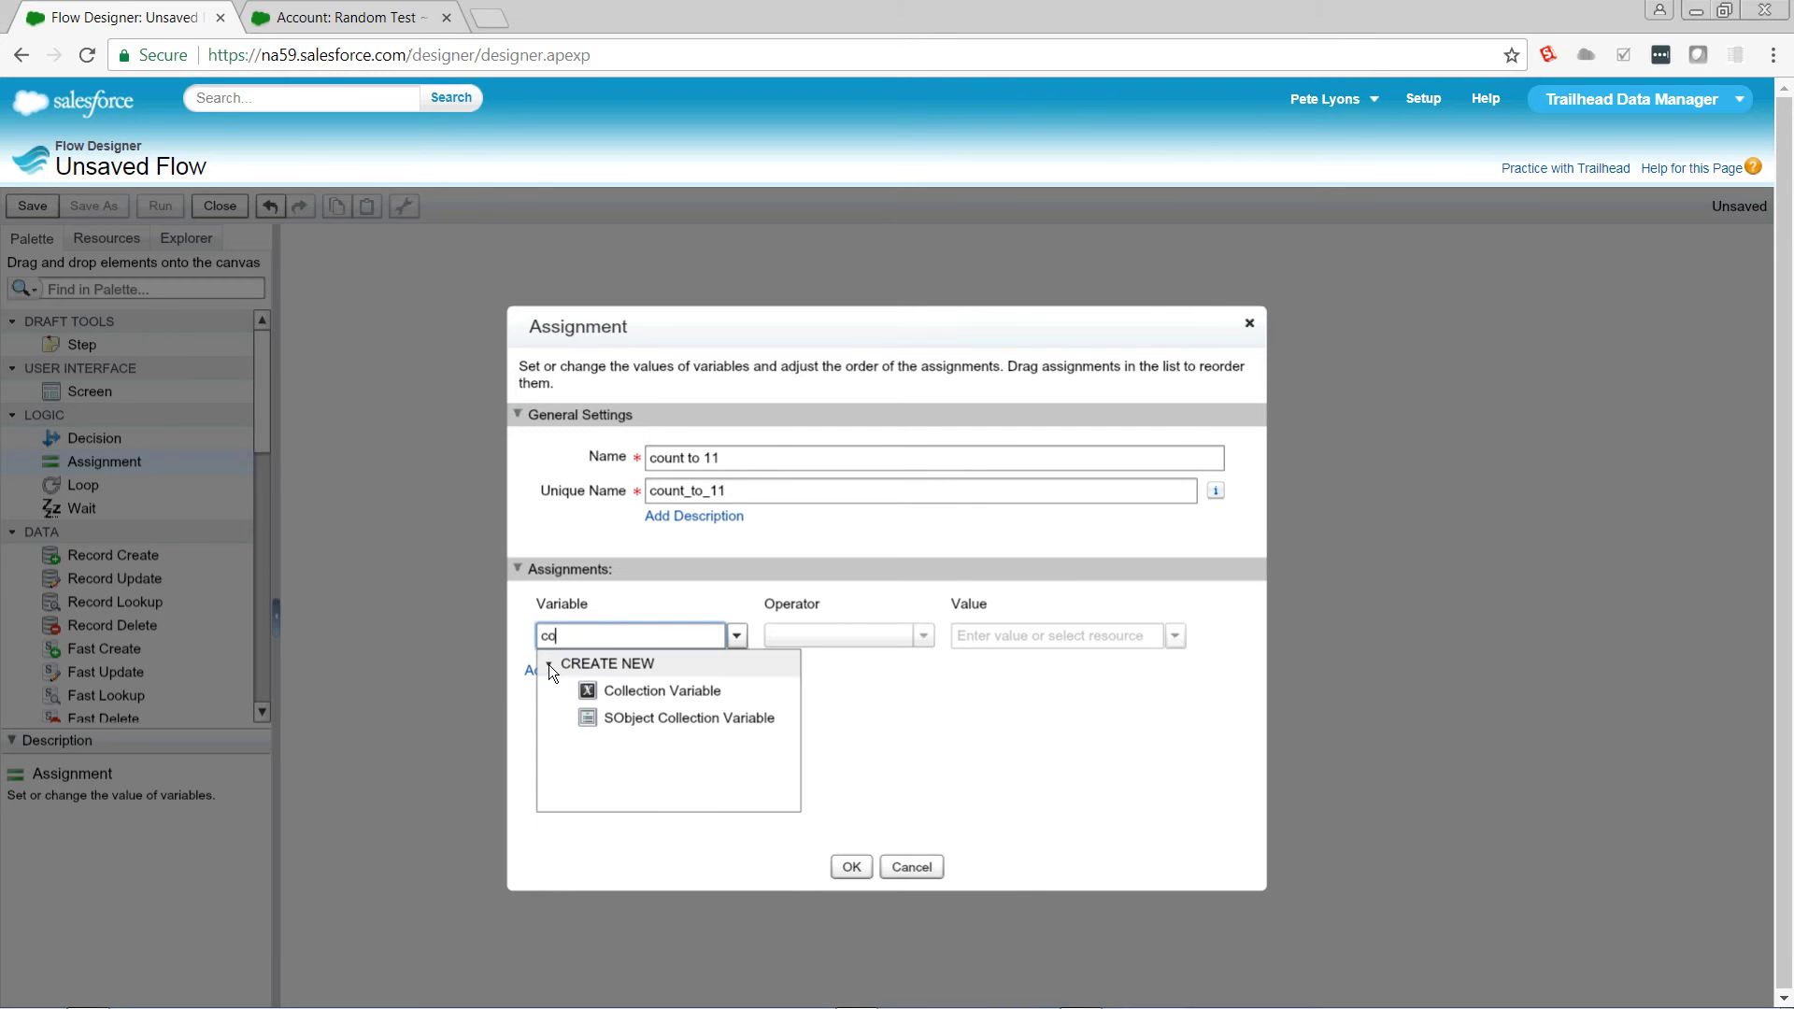
{"action": "left_click", "coordinate": [633, 683]}
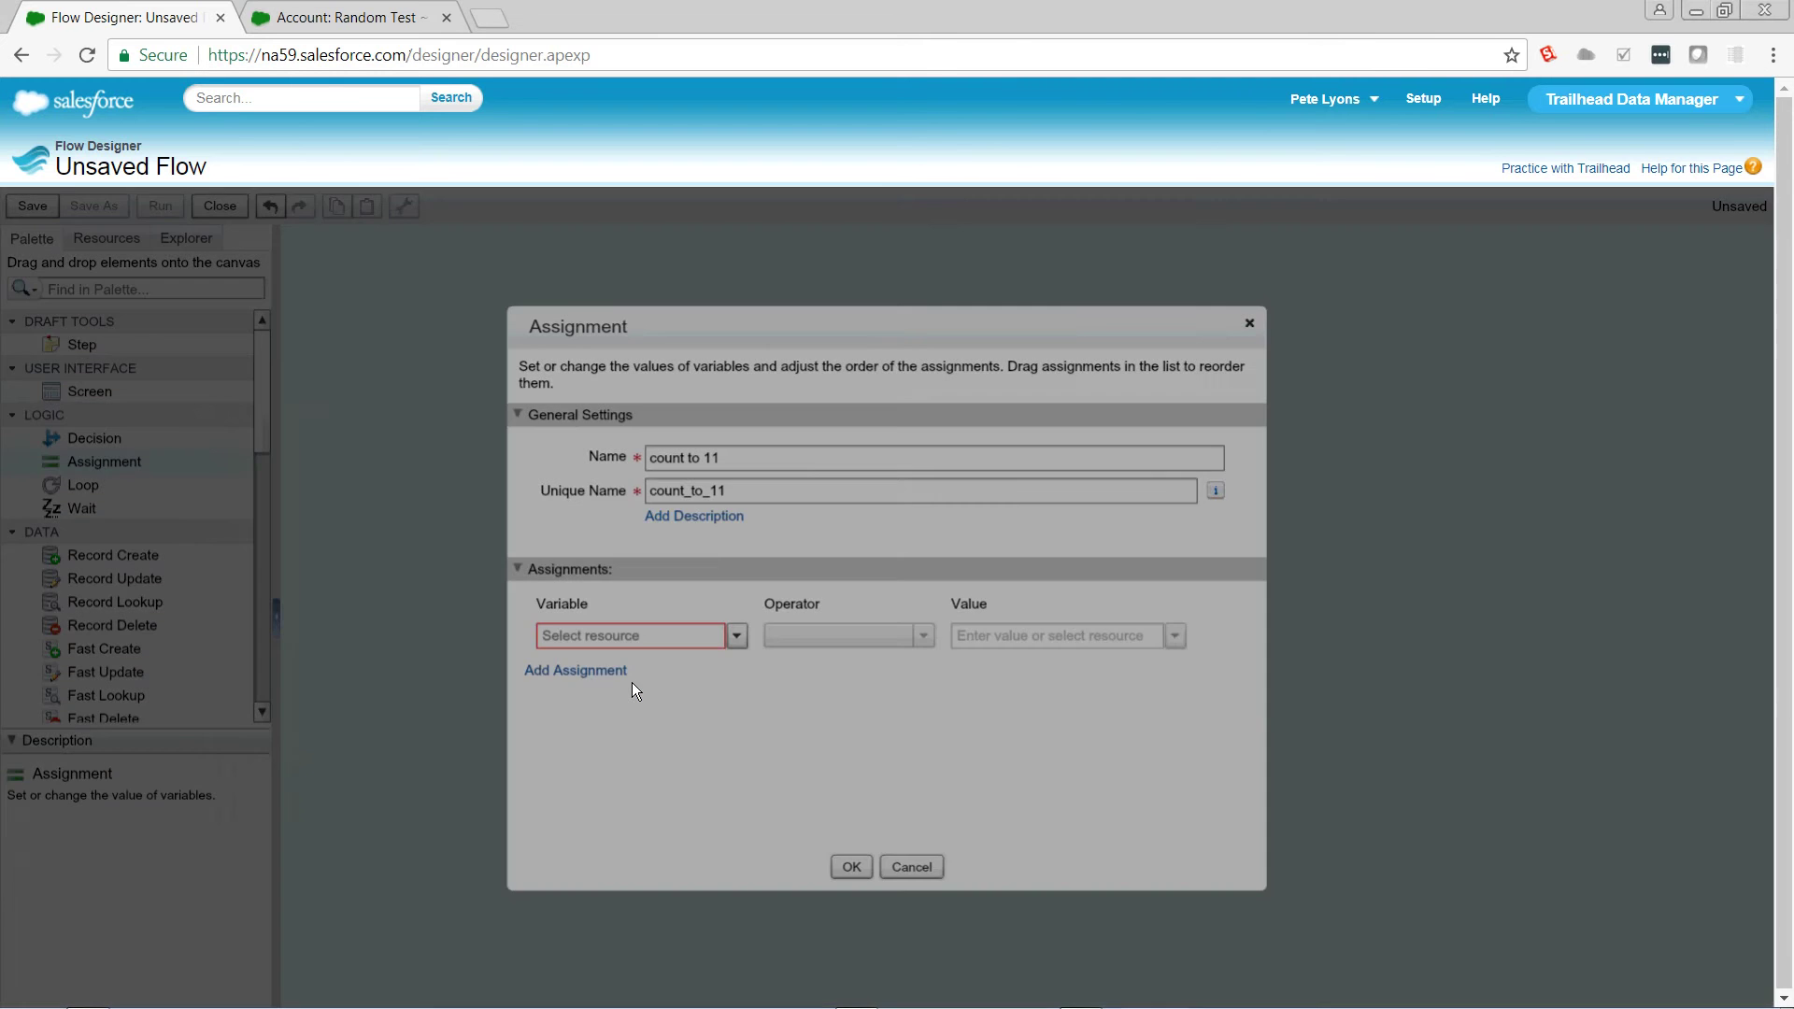
{"action": "type", "text": "loop2"}
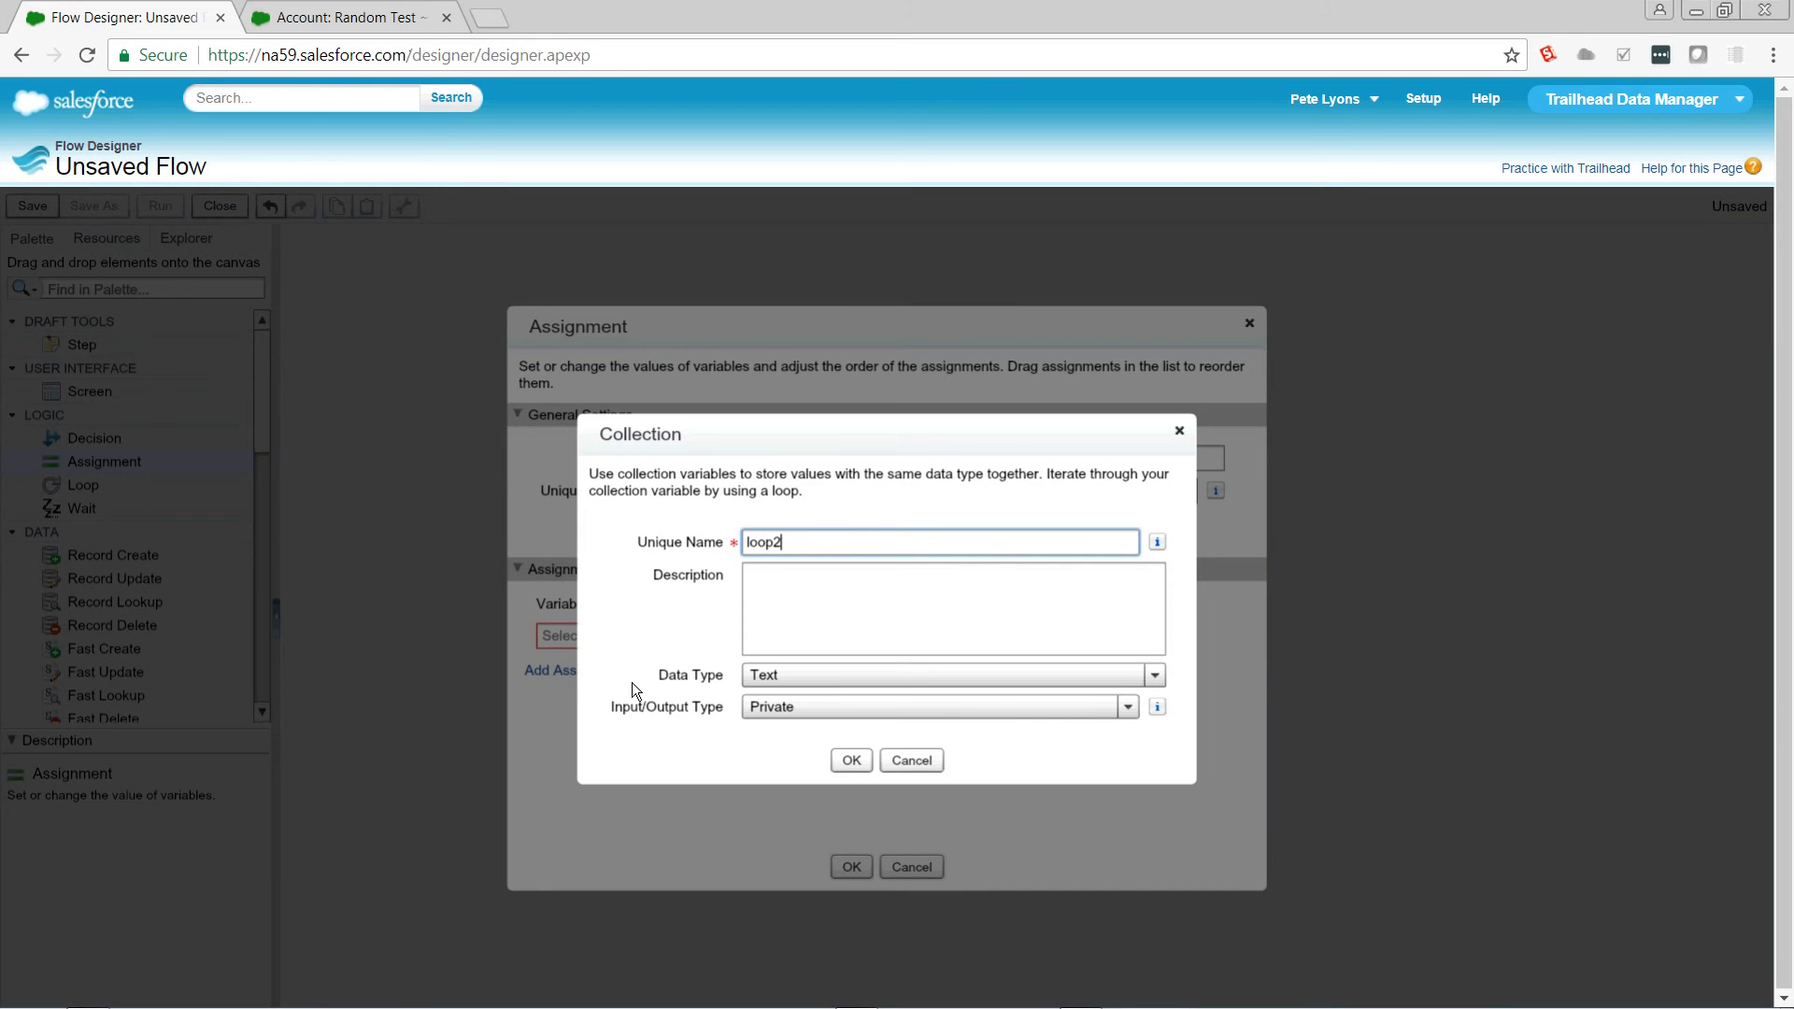
{"action": "left_click", "coordinate": [852, 672]}
{"action": "left_click", "coordinate": [809, 727]}
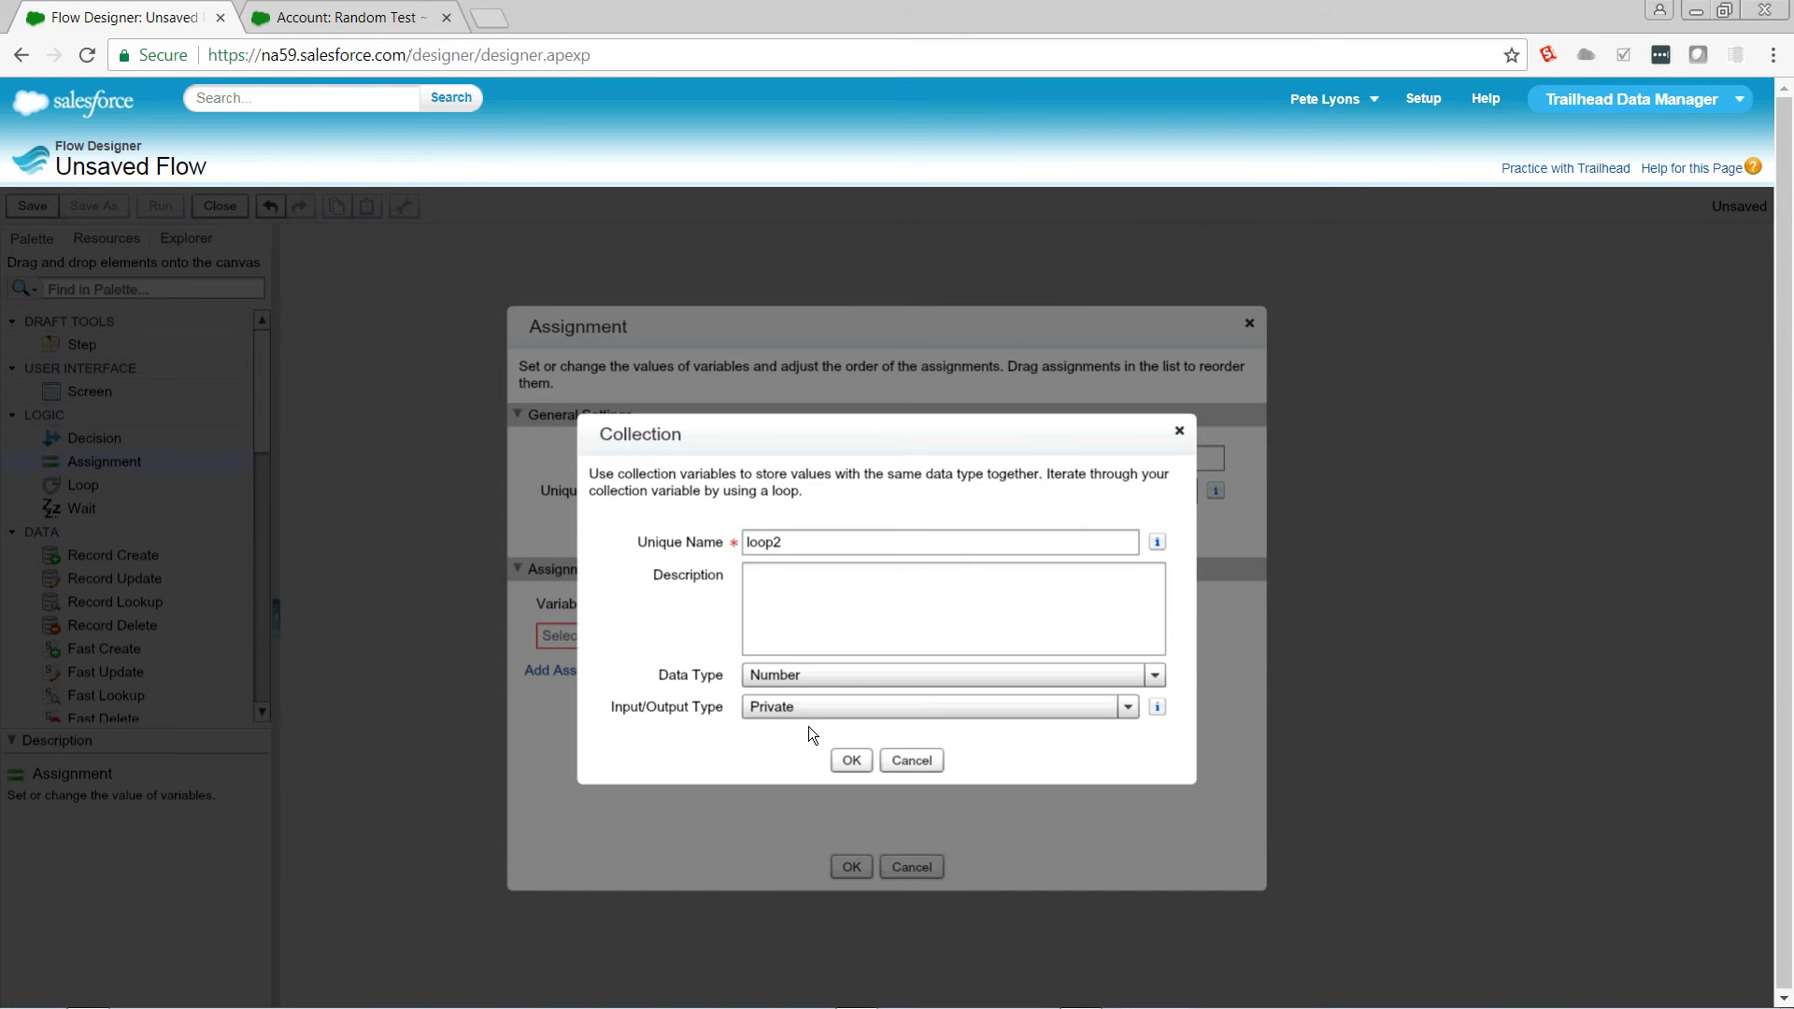
{"action": "left_click", "coordinate": [845, 761]}
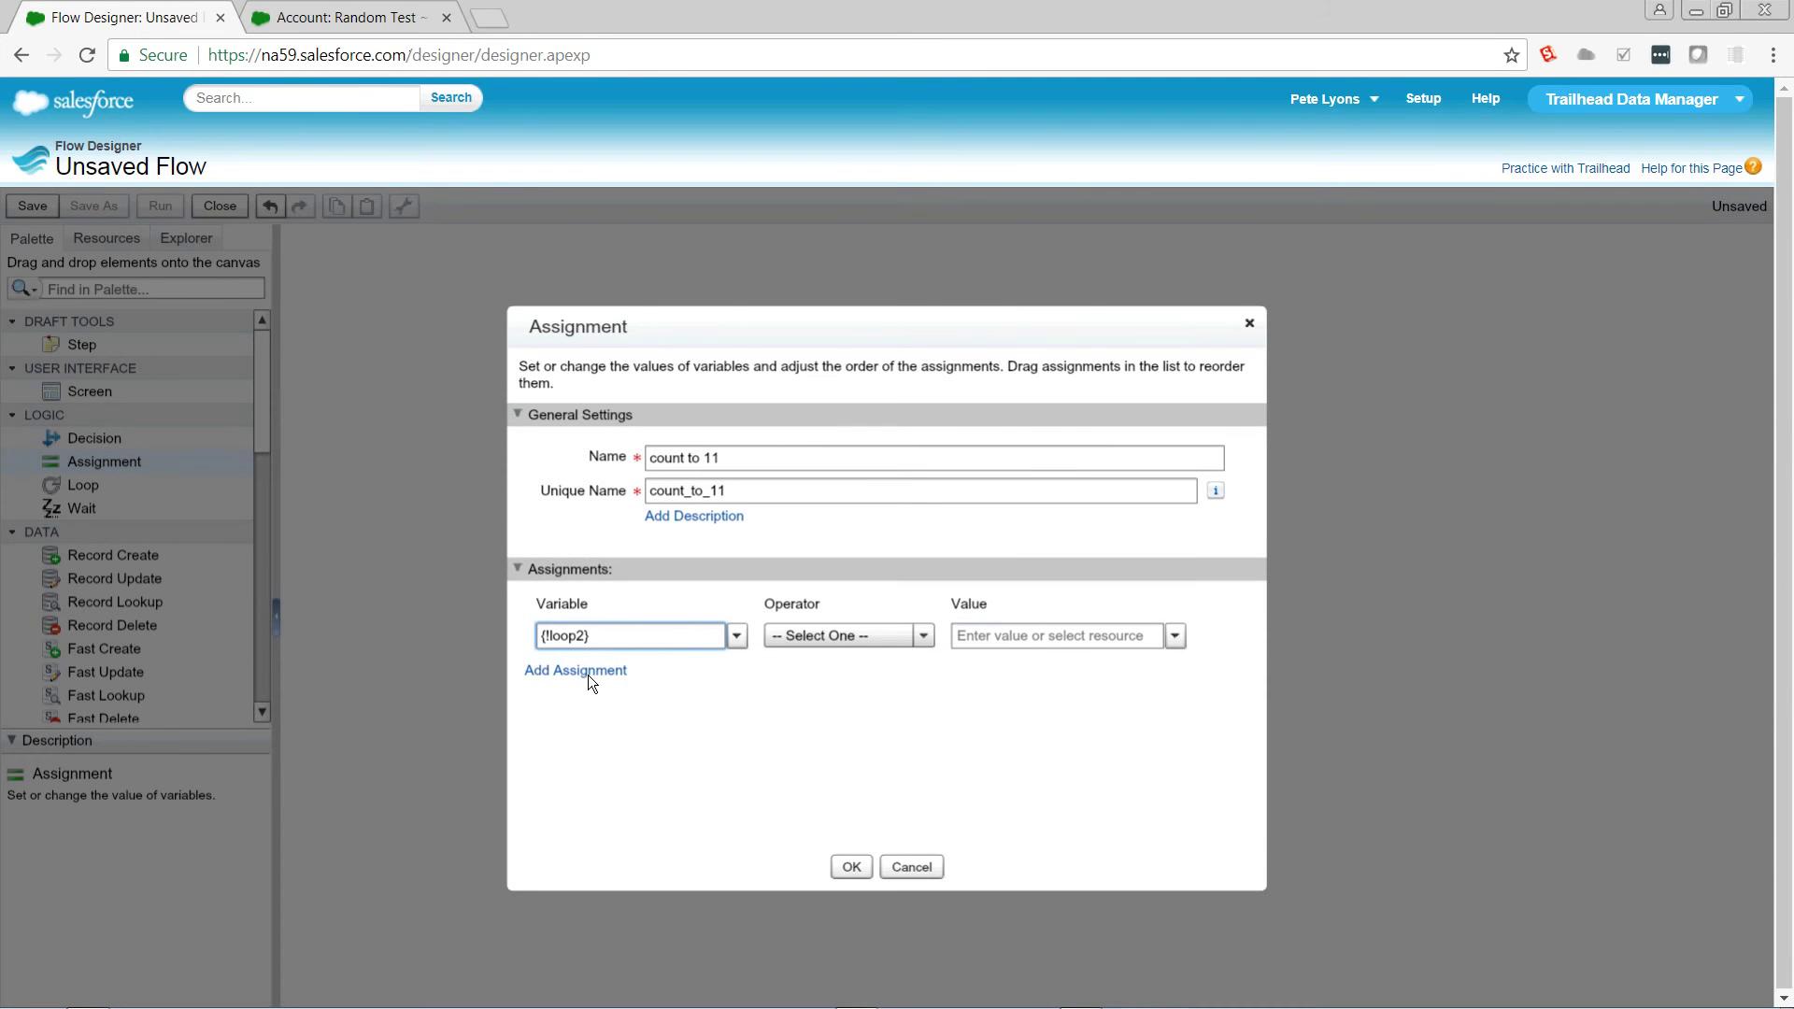
Add assignment rows until the count to 11 assignment has eleven rows
{"action": "left_click", "coordinate": [587, 674]}
{"action": "left_click", "coordinate": [593, 708]}
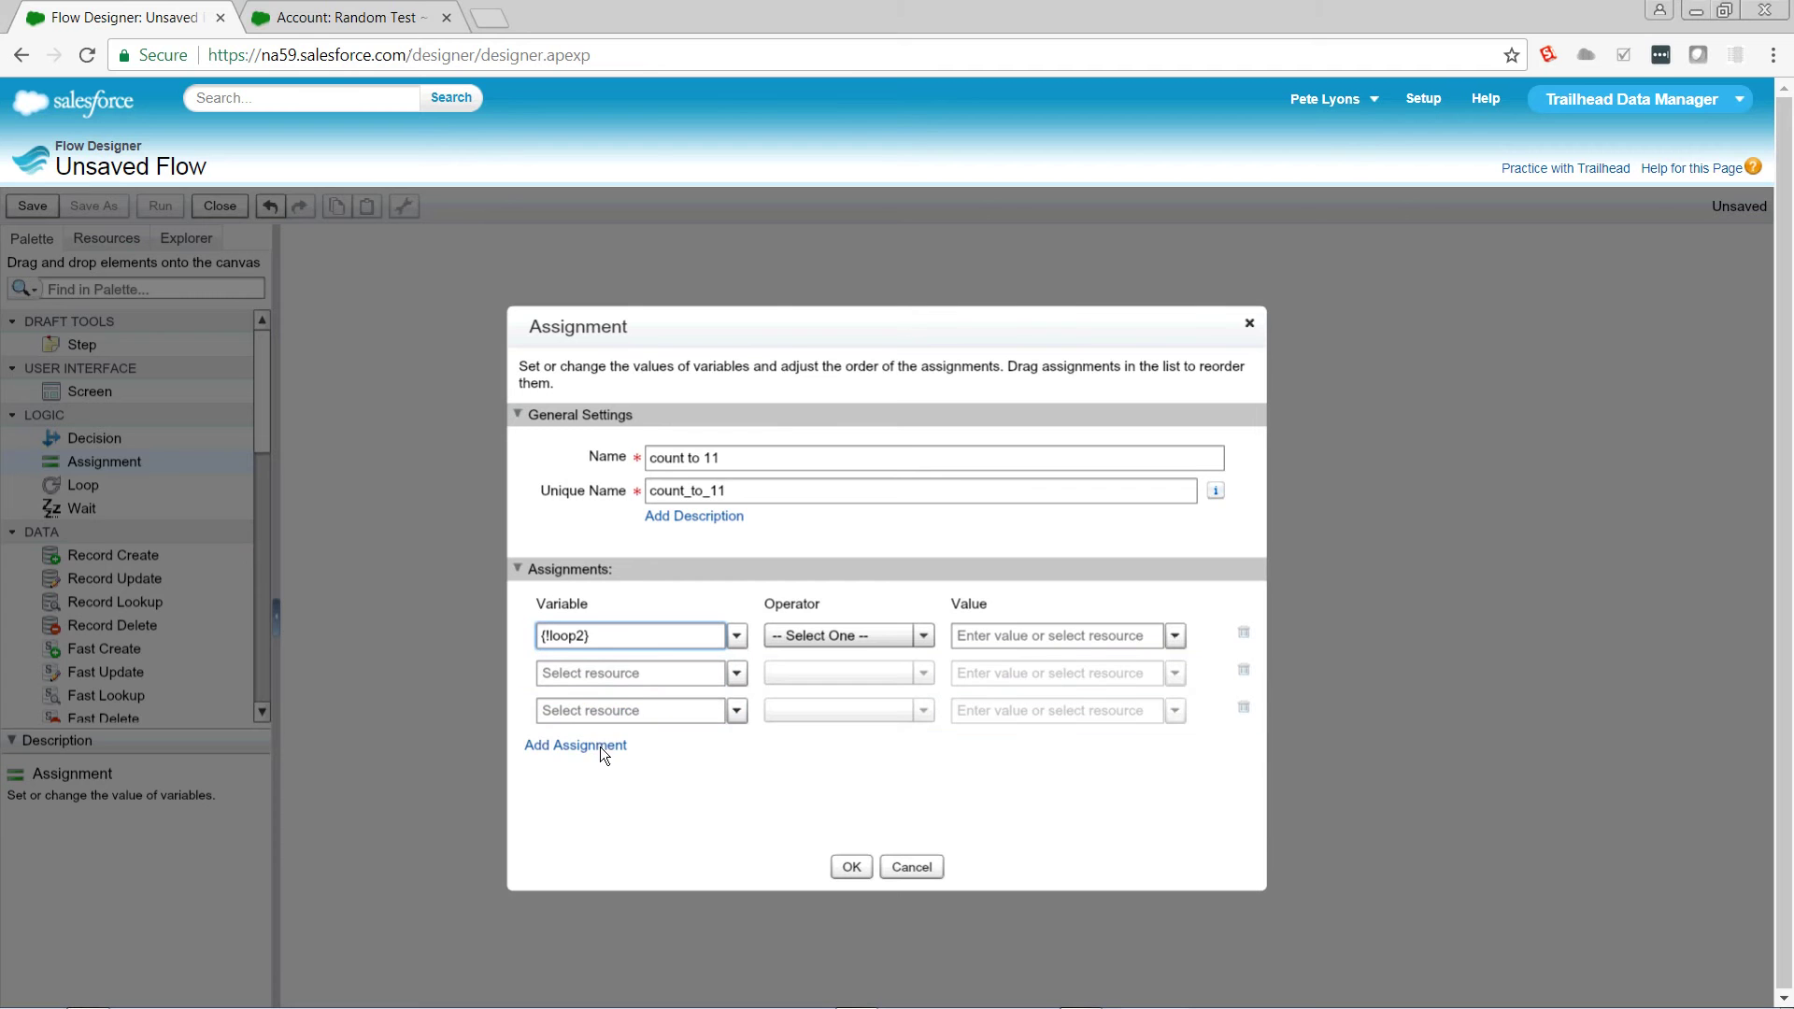
{"action": "left_click", "coordinate": [600, 748]}
{"action": "left_click", "coordinate": [601, 780]}
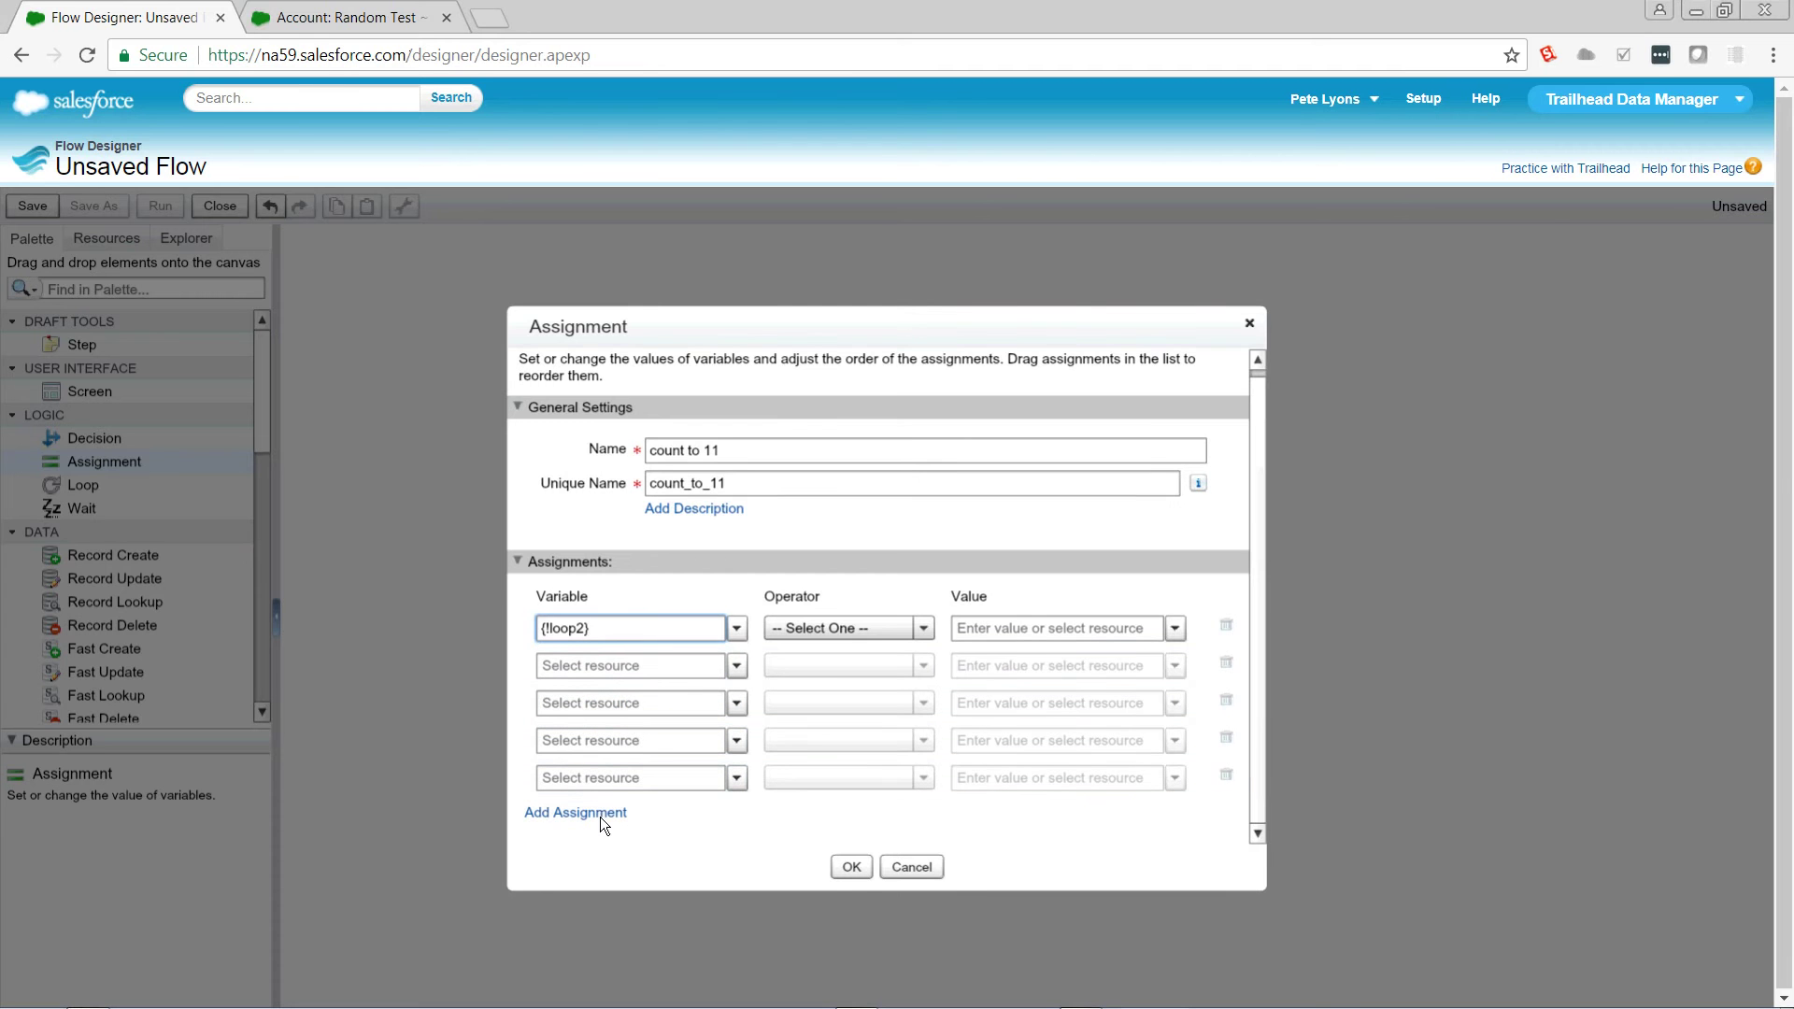
{"action": "left_click", "coordinate": [600, 820]}
{"action": "left_click", "coordinate": [599, 820]}
{"action": "left_click", "coordinate": [599, 820]}
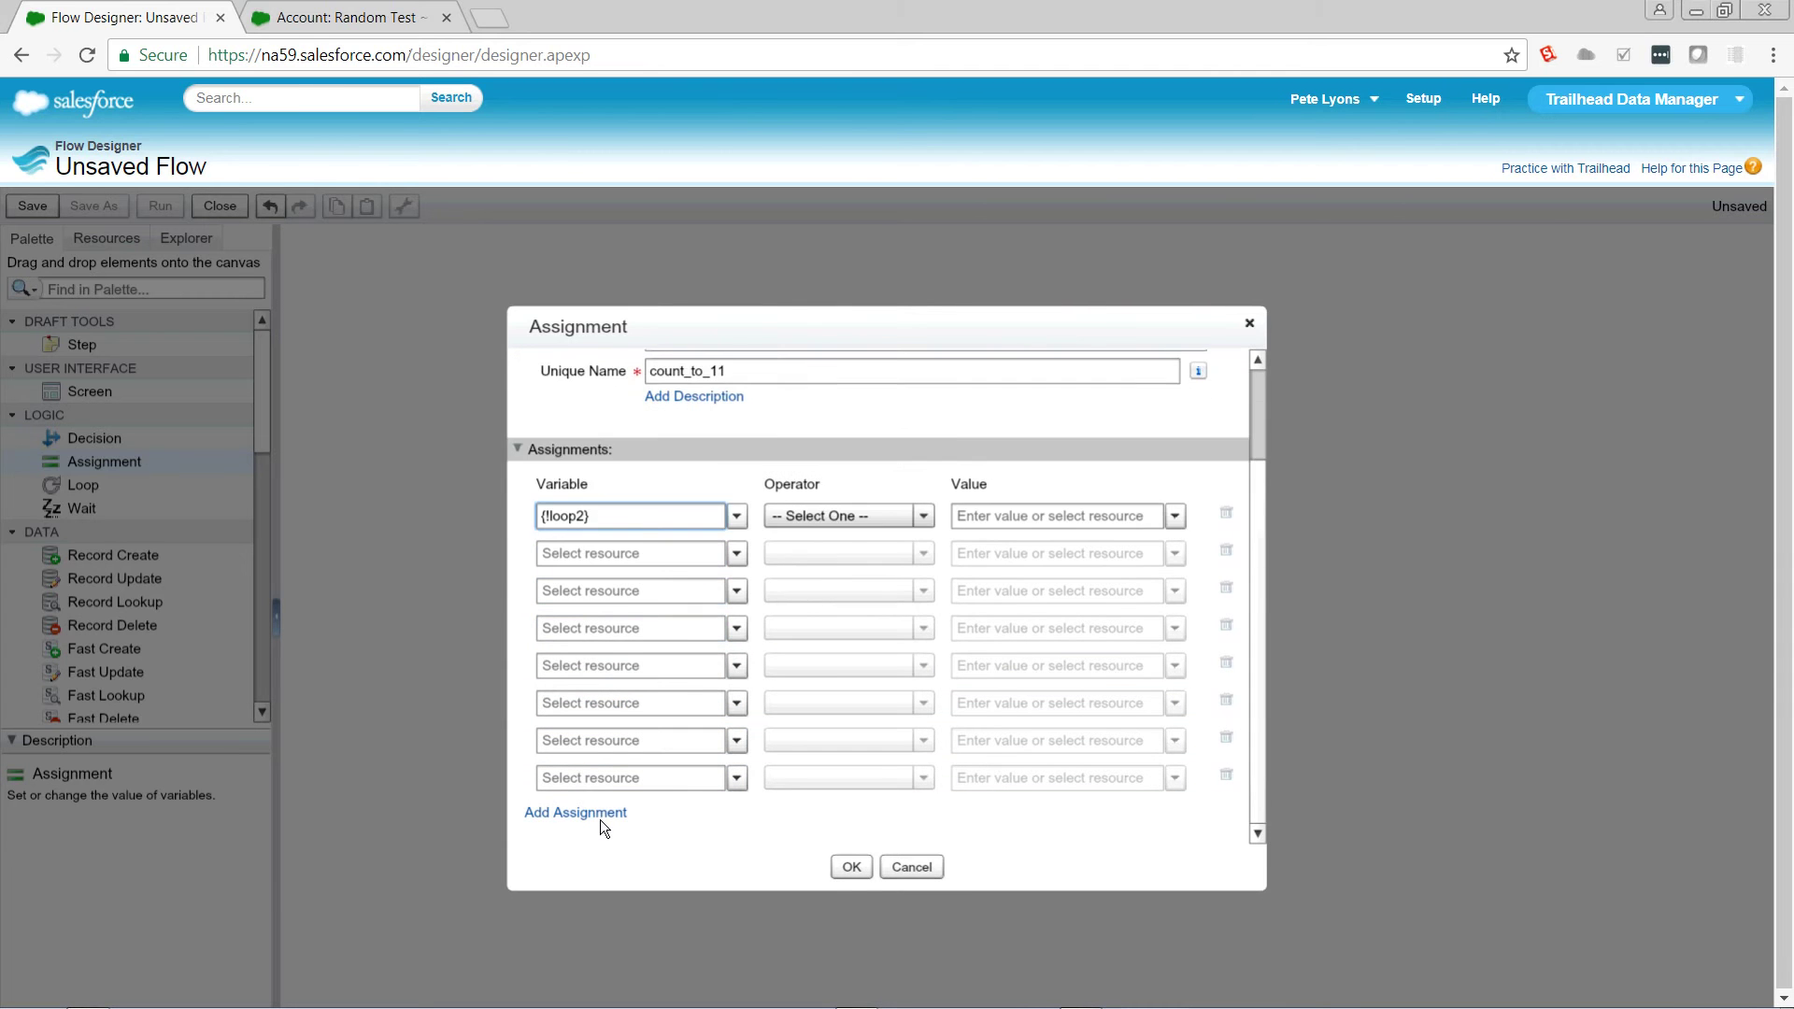
{"action": "left_click", "coordinate": [600, 820]}
{"action": "left_click", "coordinate": [599, 820]}
{"action": "left_click", "coordinate": [601, 820]}
Set the variable of rows 11 through 7 to {!loop2}
{"action": "left_click", "coordinate": [617, 785]}
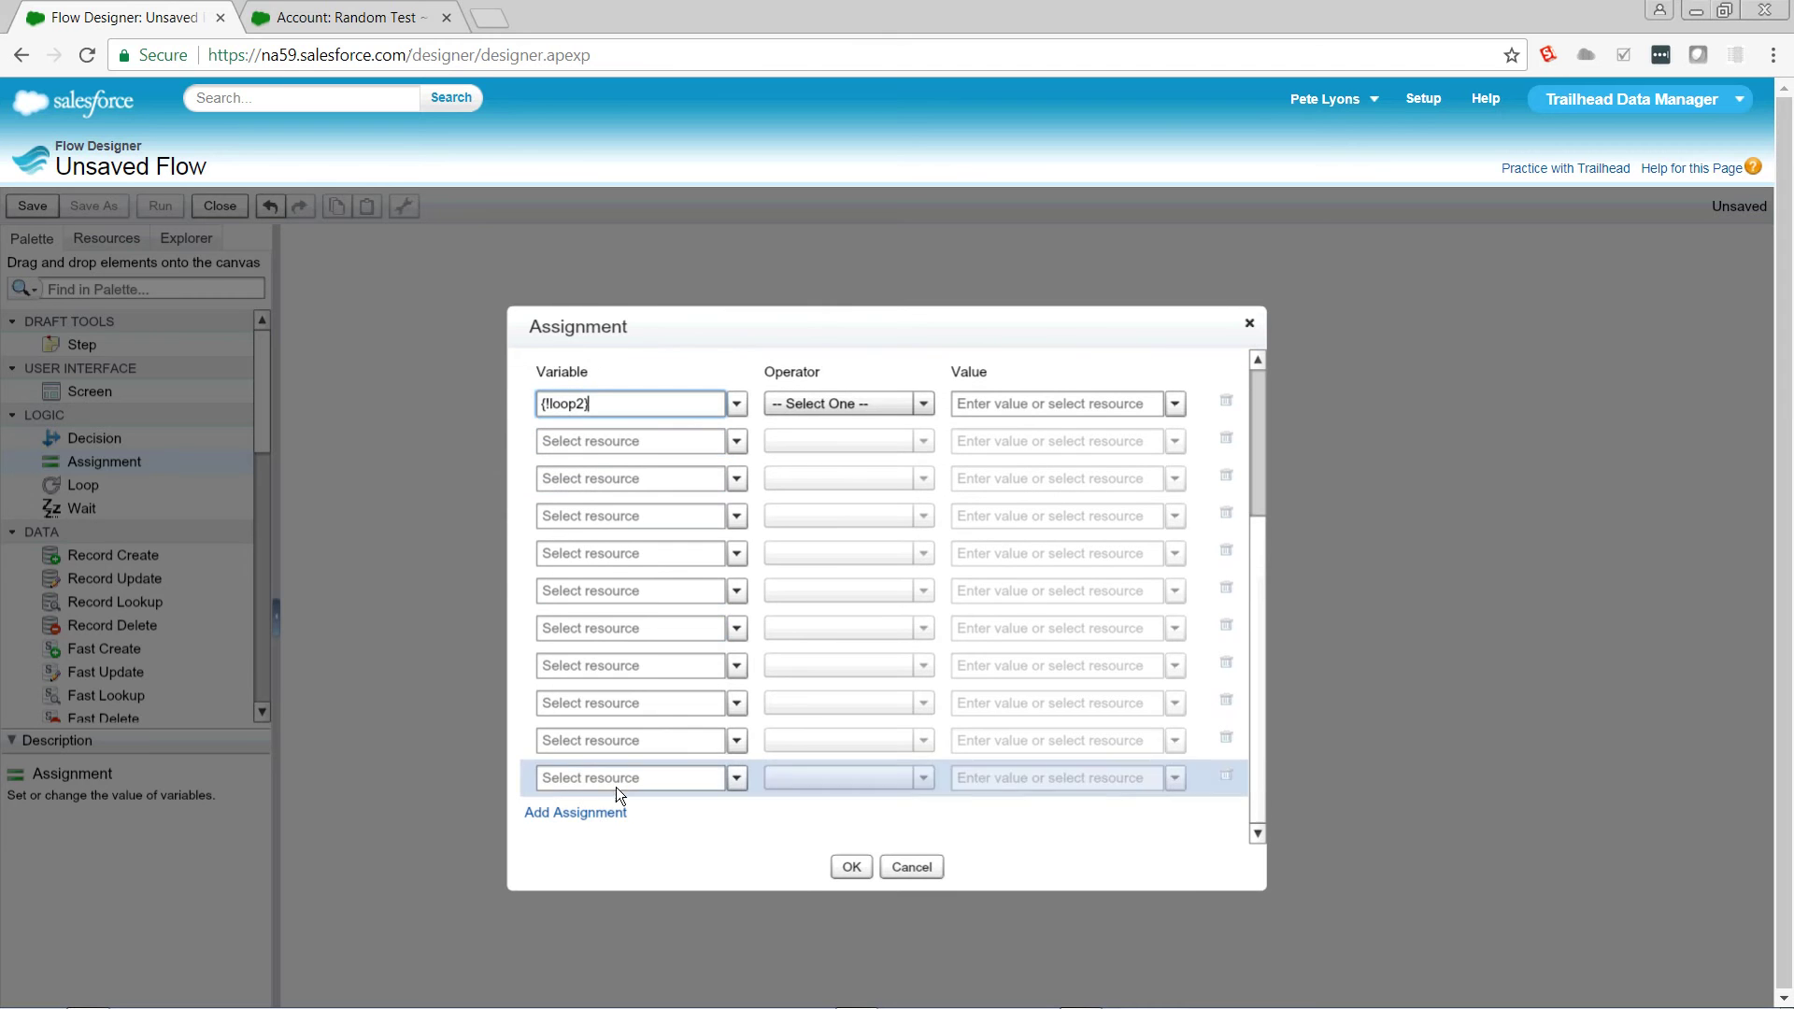
{"action": "type", "text": "loo"}
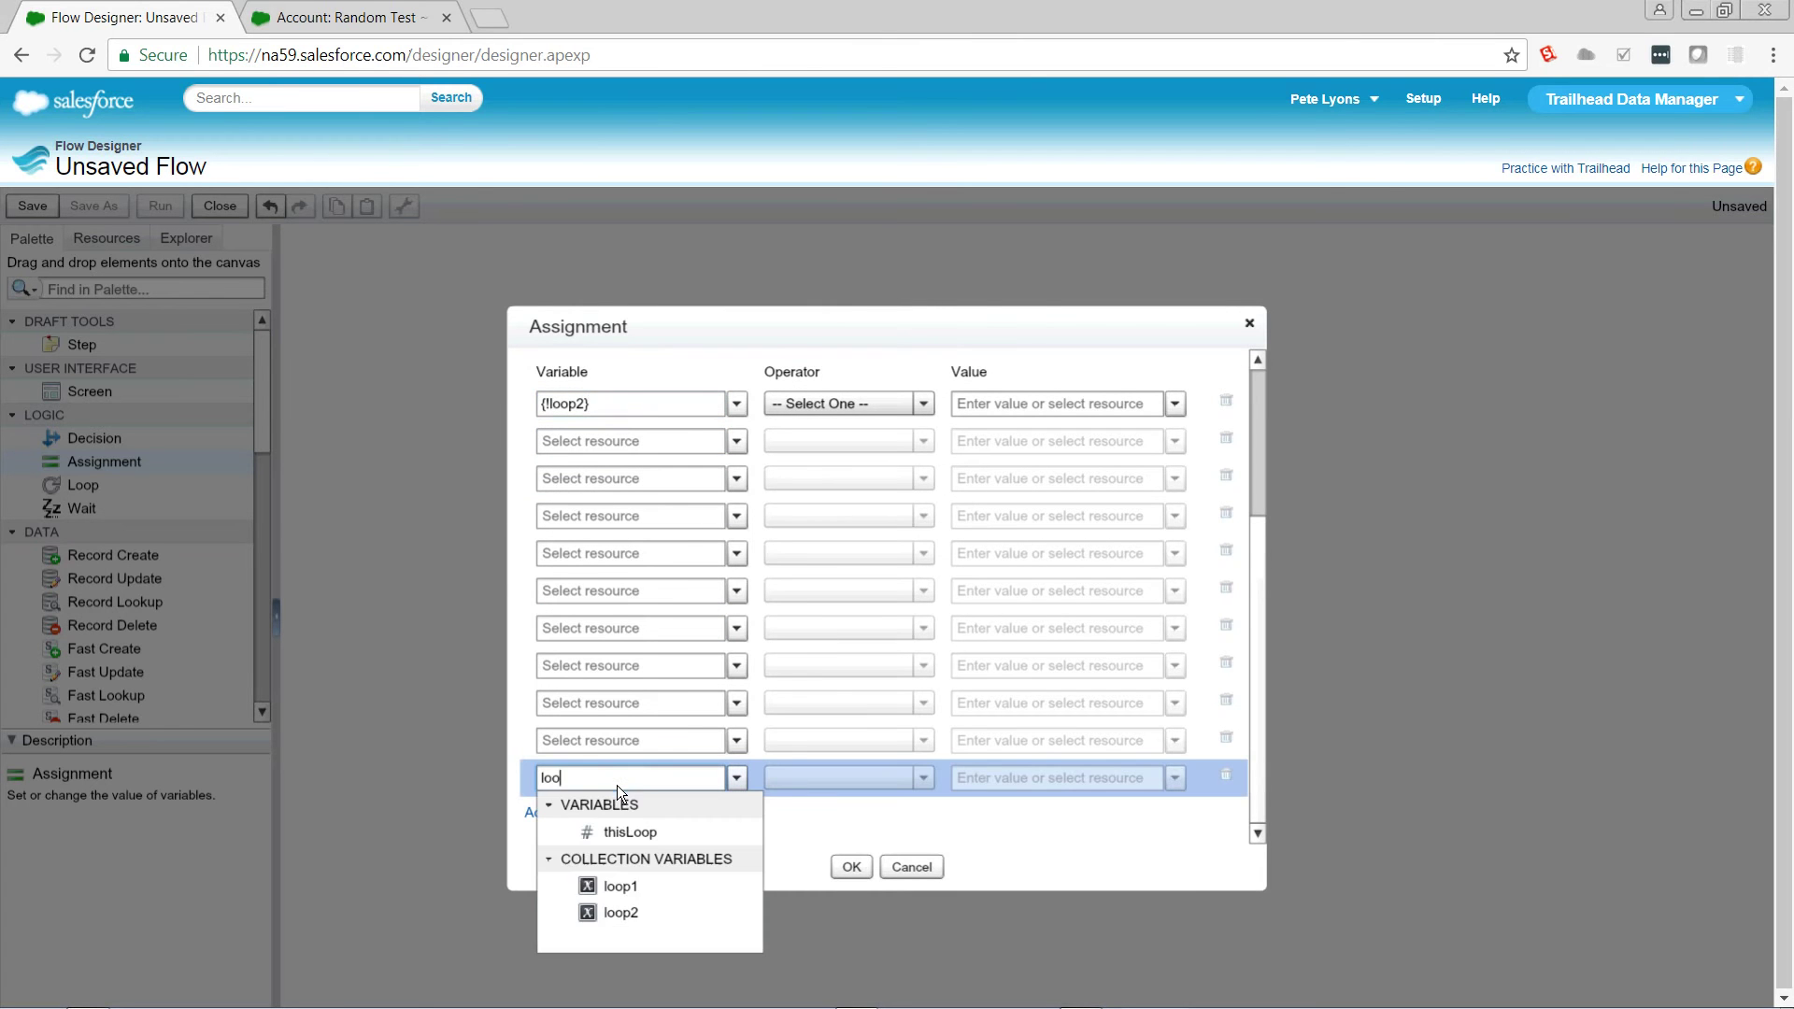
{"action": "left_click", "coordinate": [614, 911]}
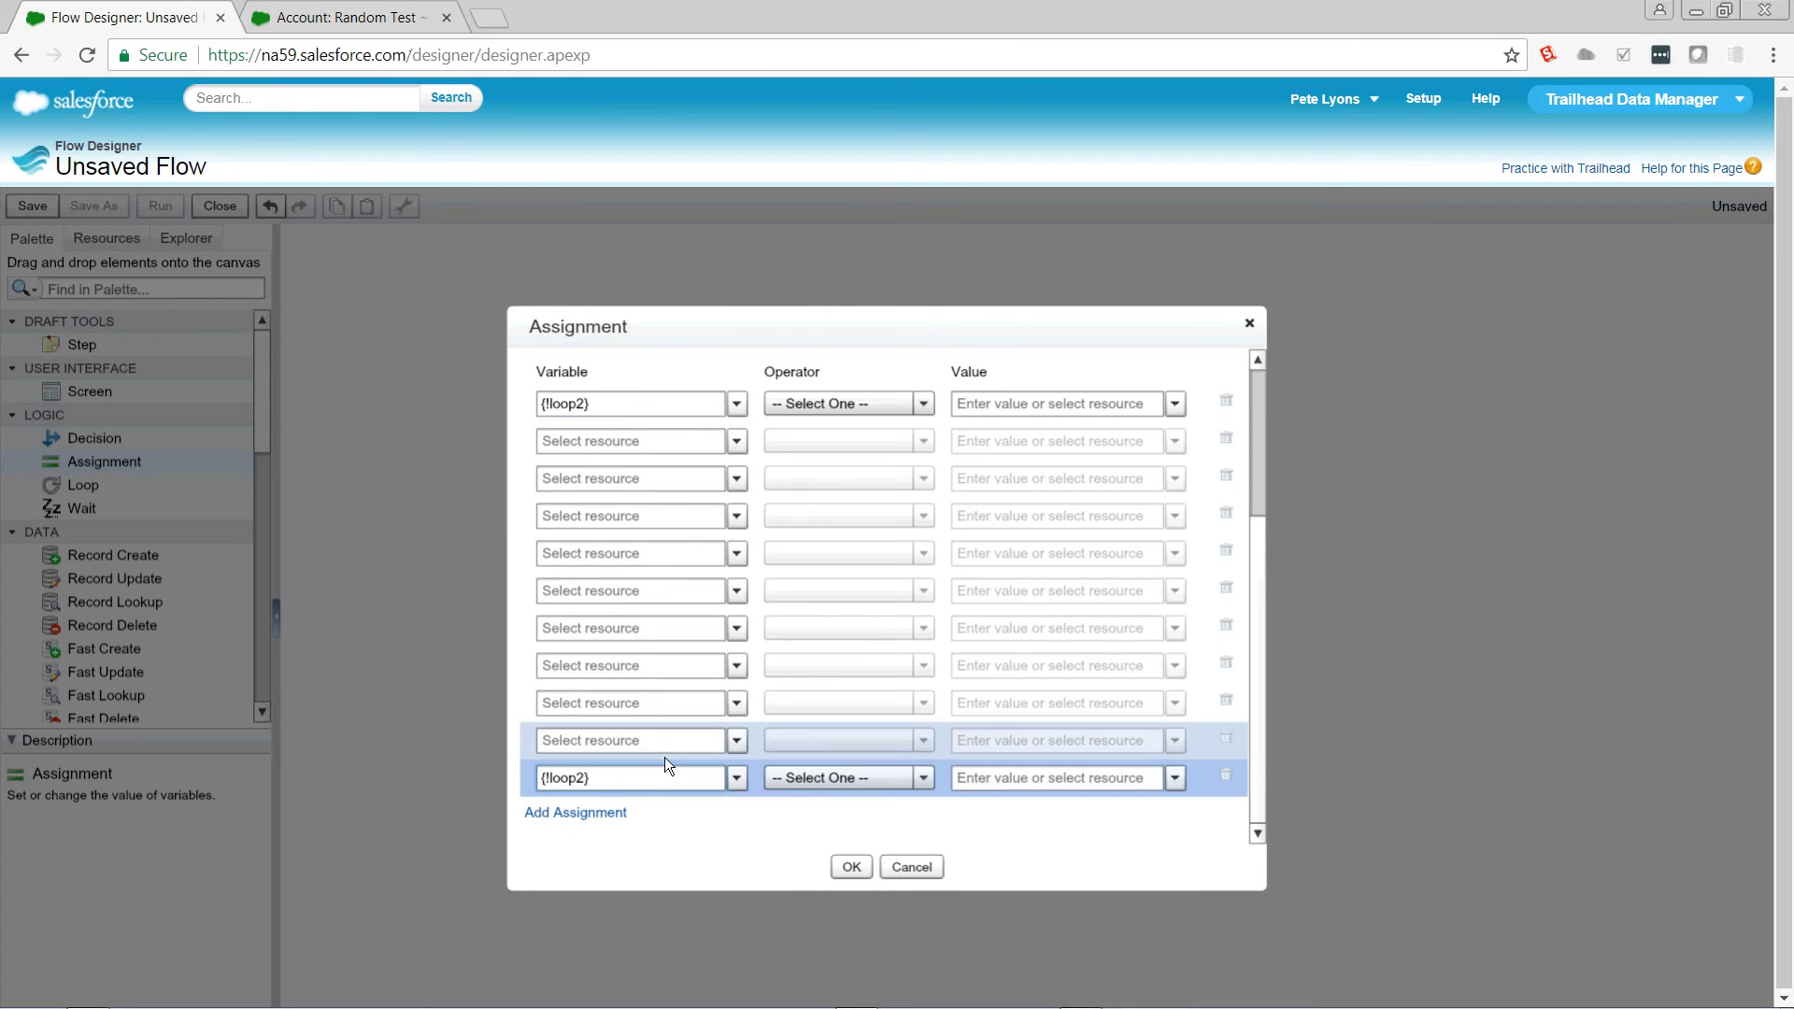
{"action": "left_click", "coordinate": [670, 744]}
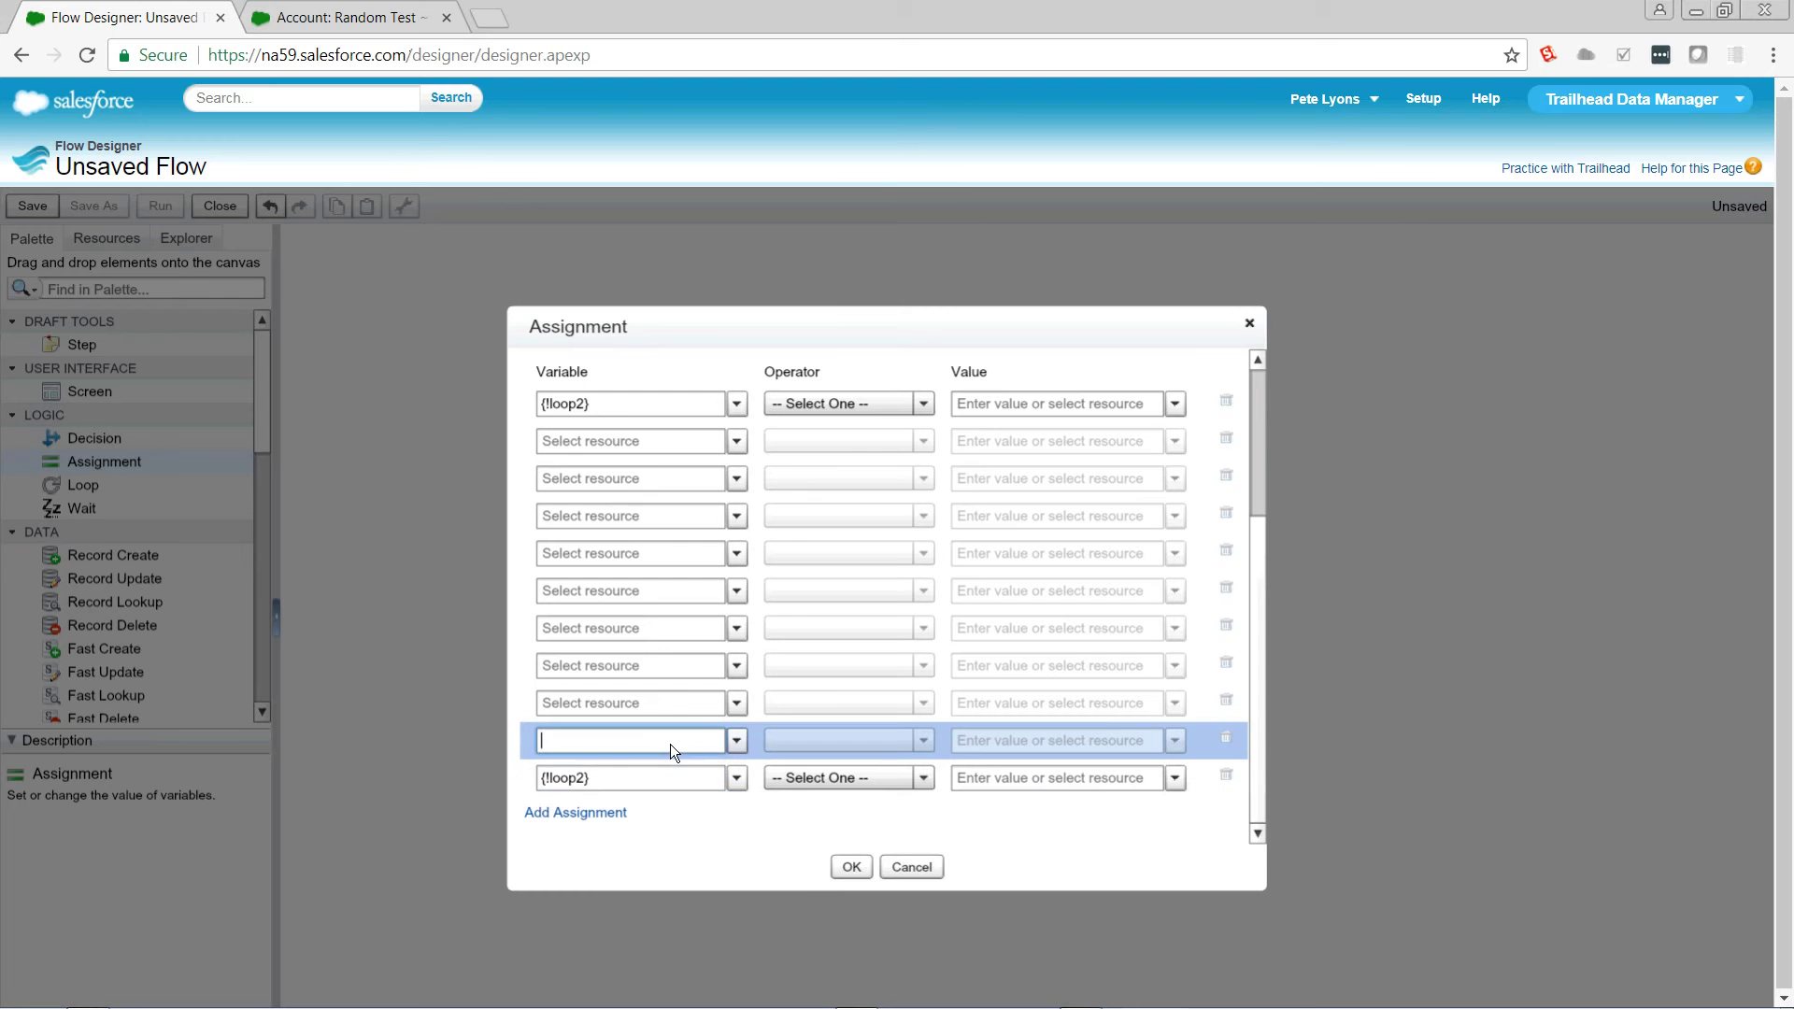
{"action": "type", "text": "{!loo"}
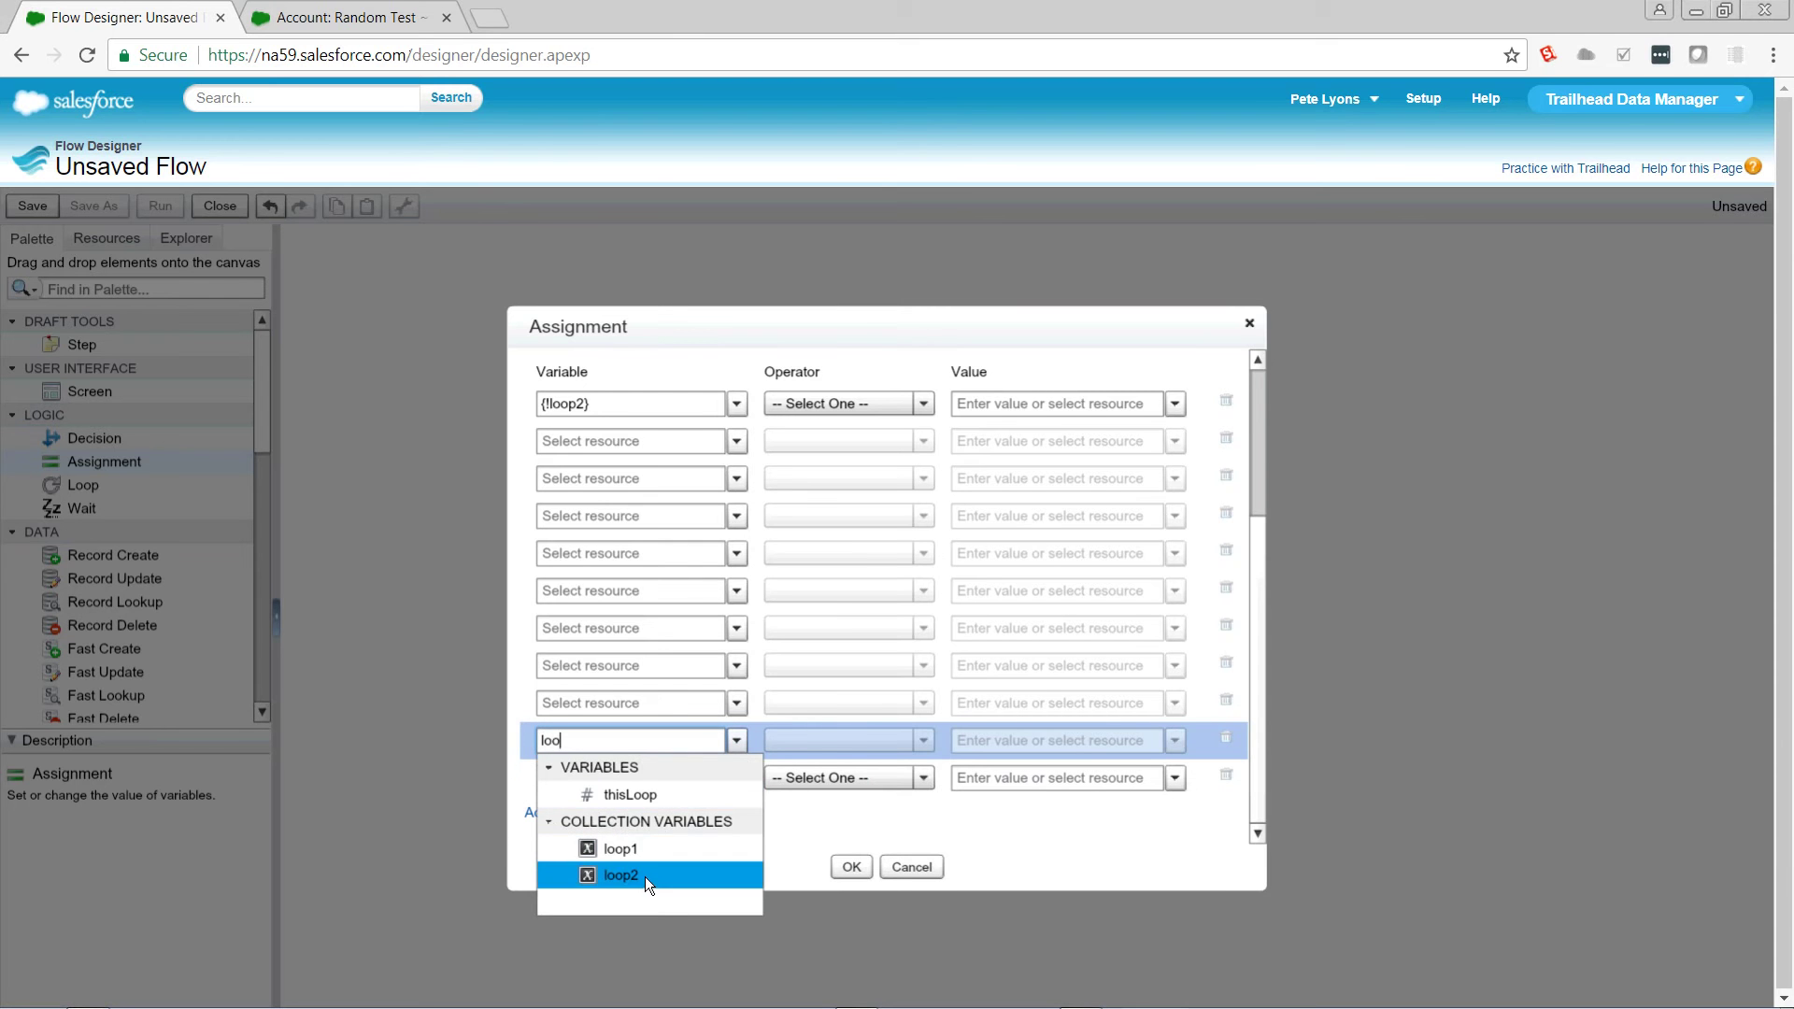
{"action": "left_click", "coordinate": [646, 878]}
{"action": "left_click", "coordinate": [661, 700]}
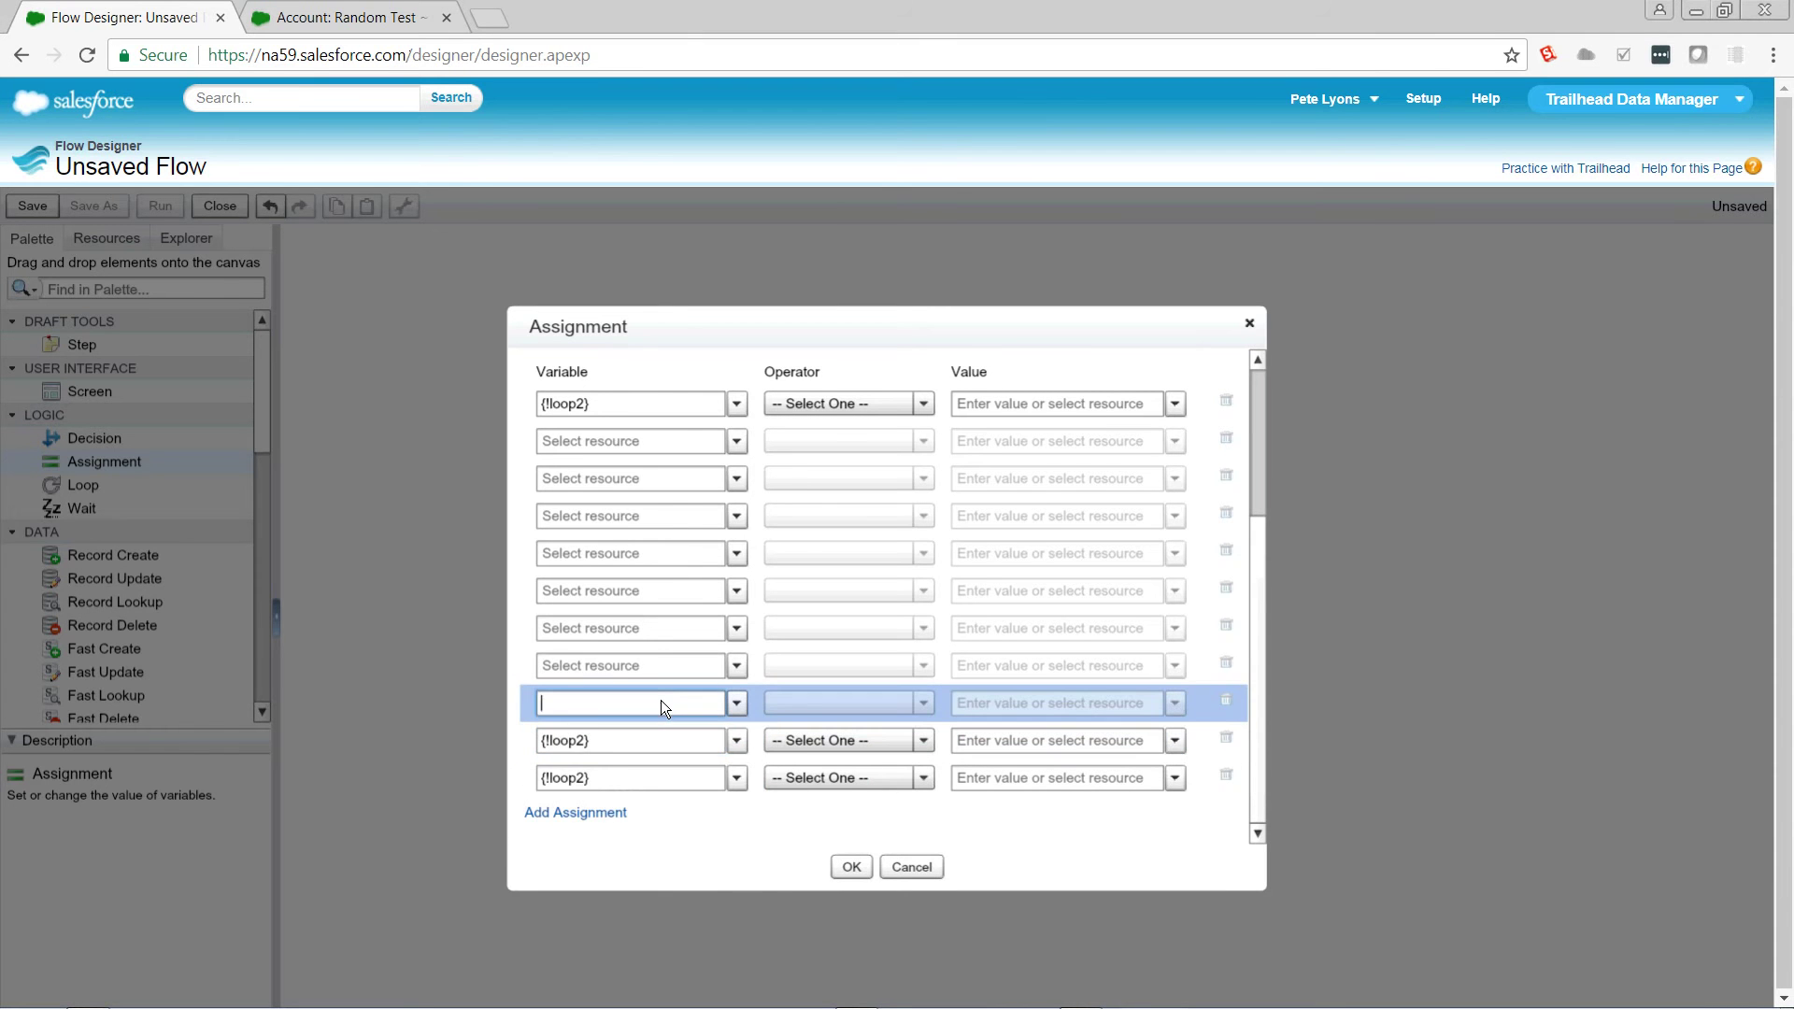
{"action": "type", "text": "{!loo"}
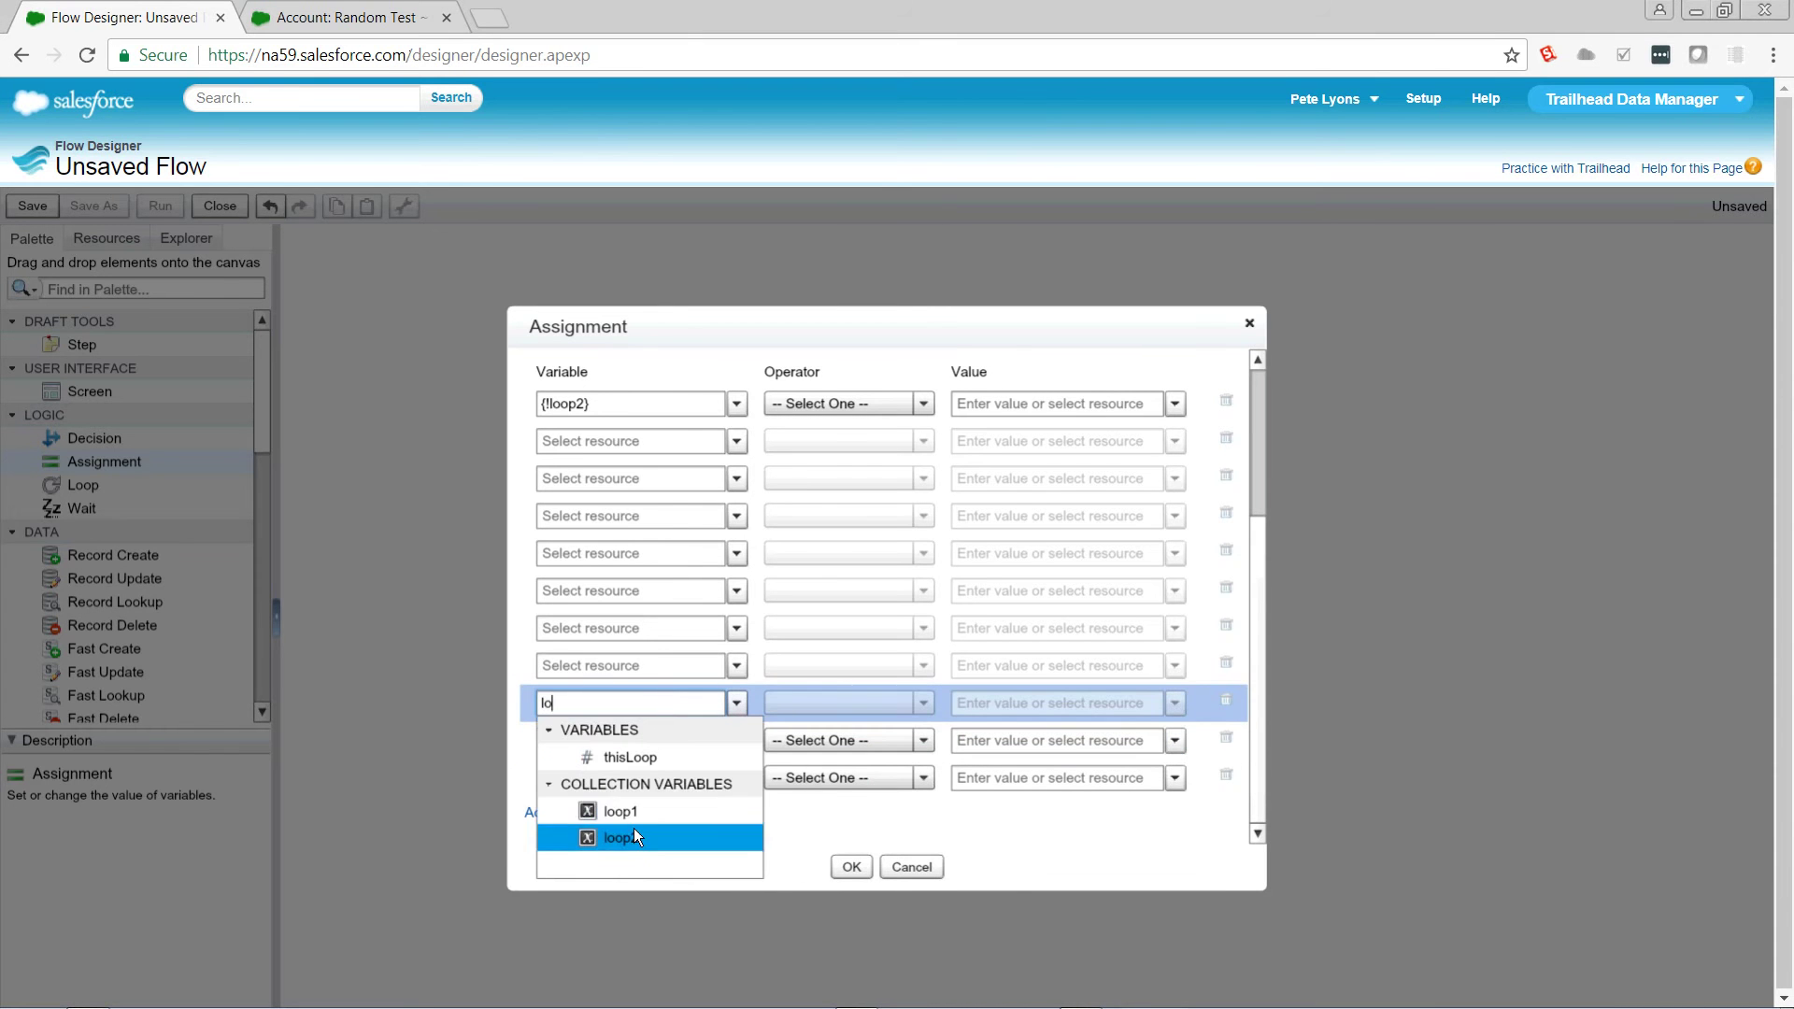
{"action": "left_click", "coordinate": [635, 826]}
{"action": "left_click", "coordinate": [660, 671]}
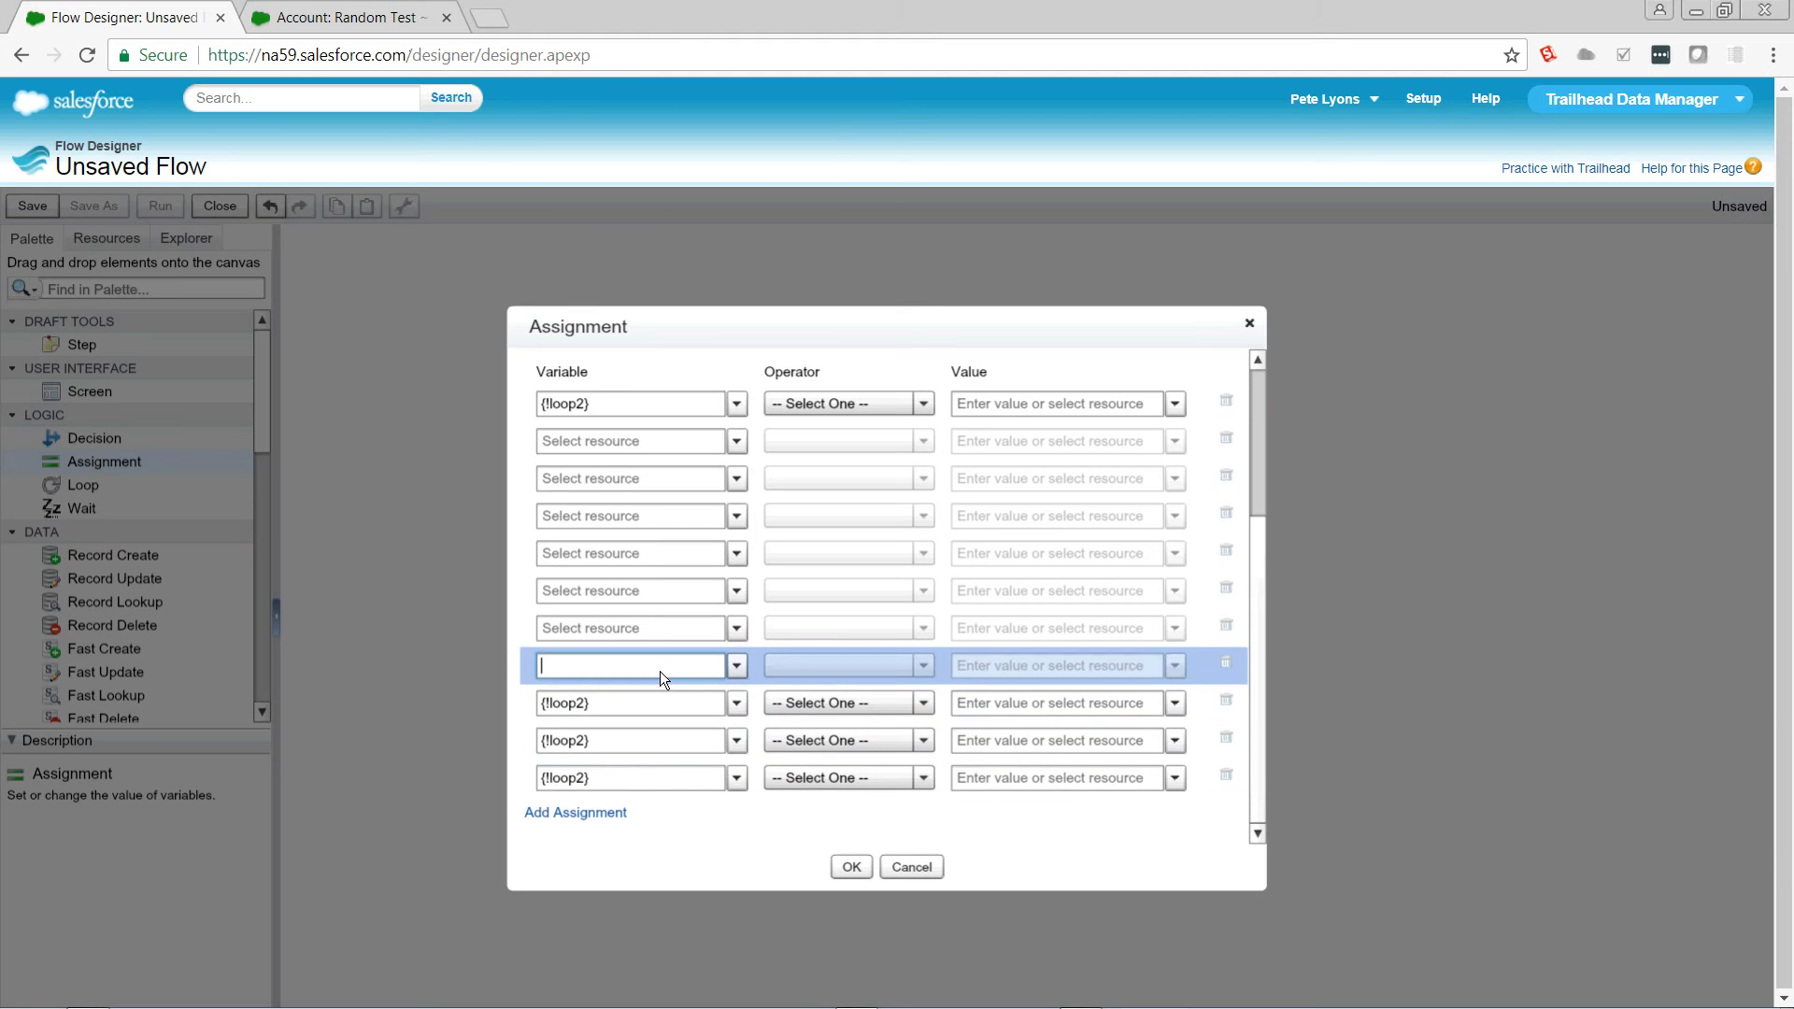
{"action": "type", "text": "{"}
{"action": "left_click", "coordinate": [626, 794]}
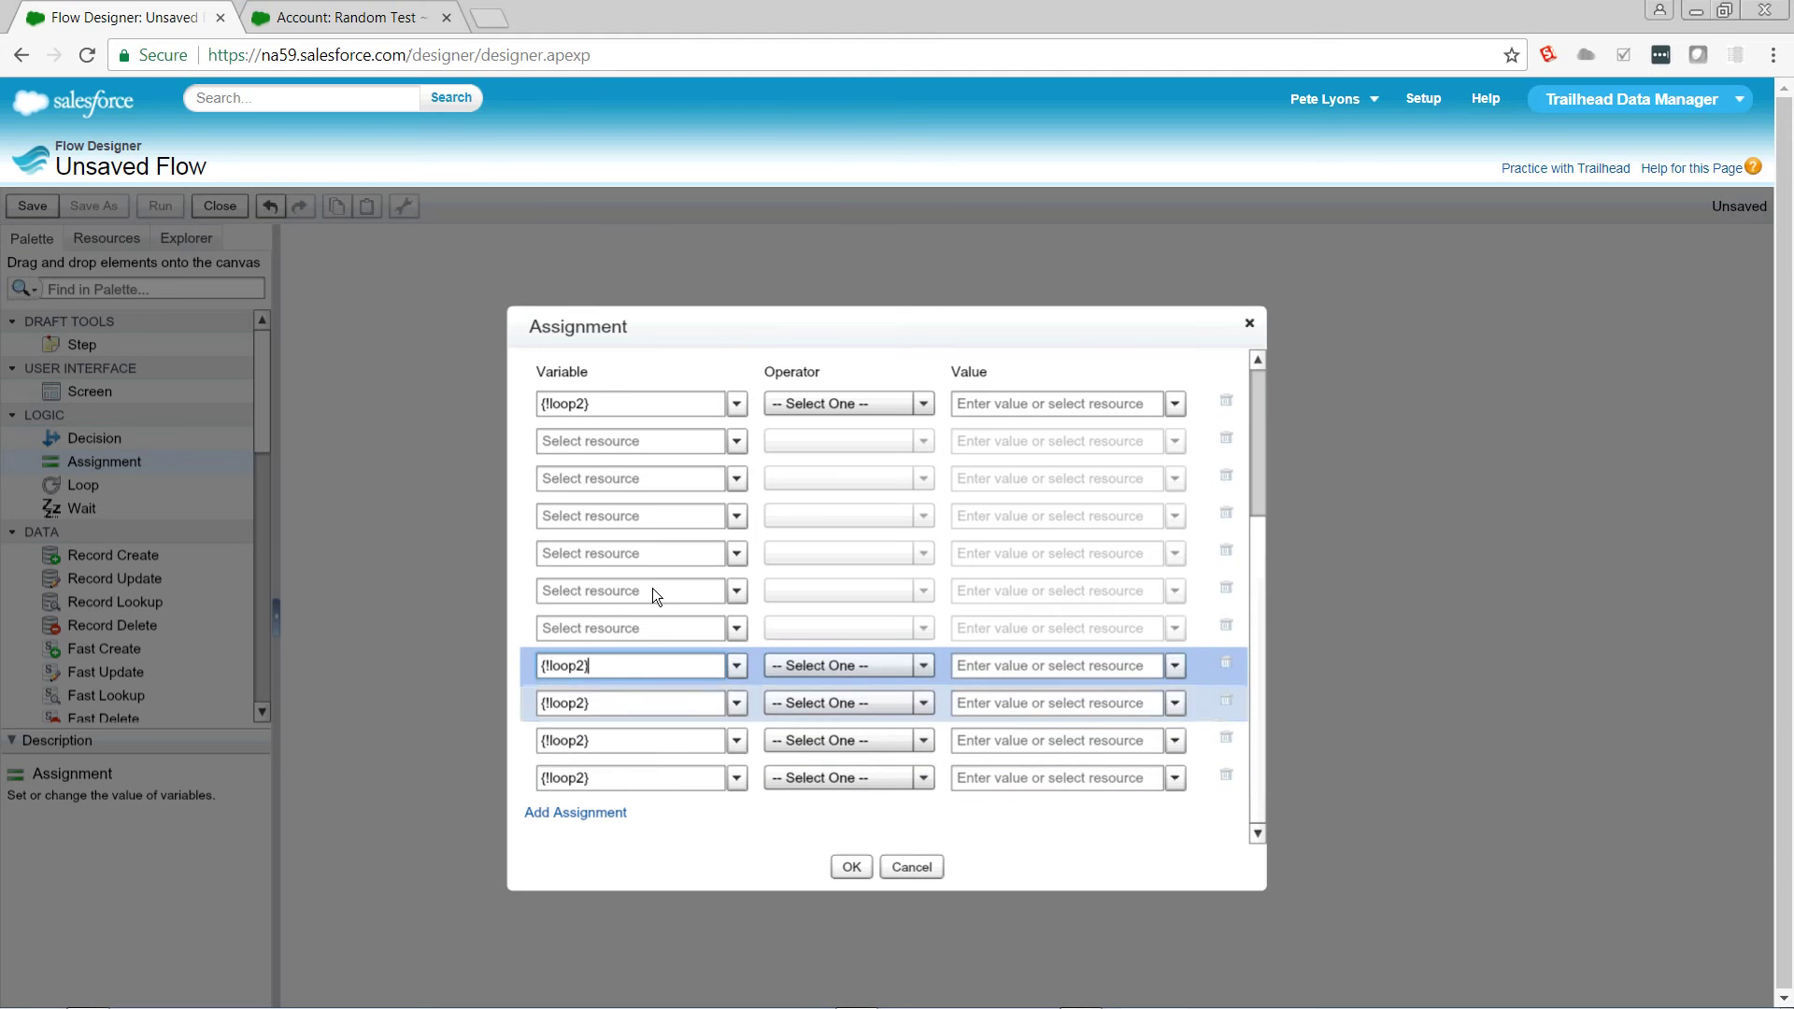
{"action": "left_click", "coordinate": [643, 628]}
{"action": "type", "text": "lo"}
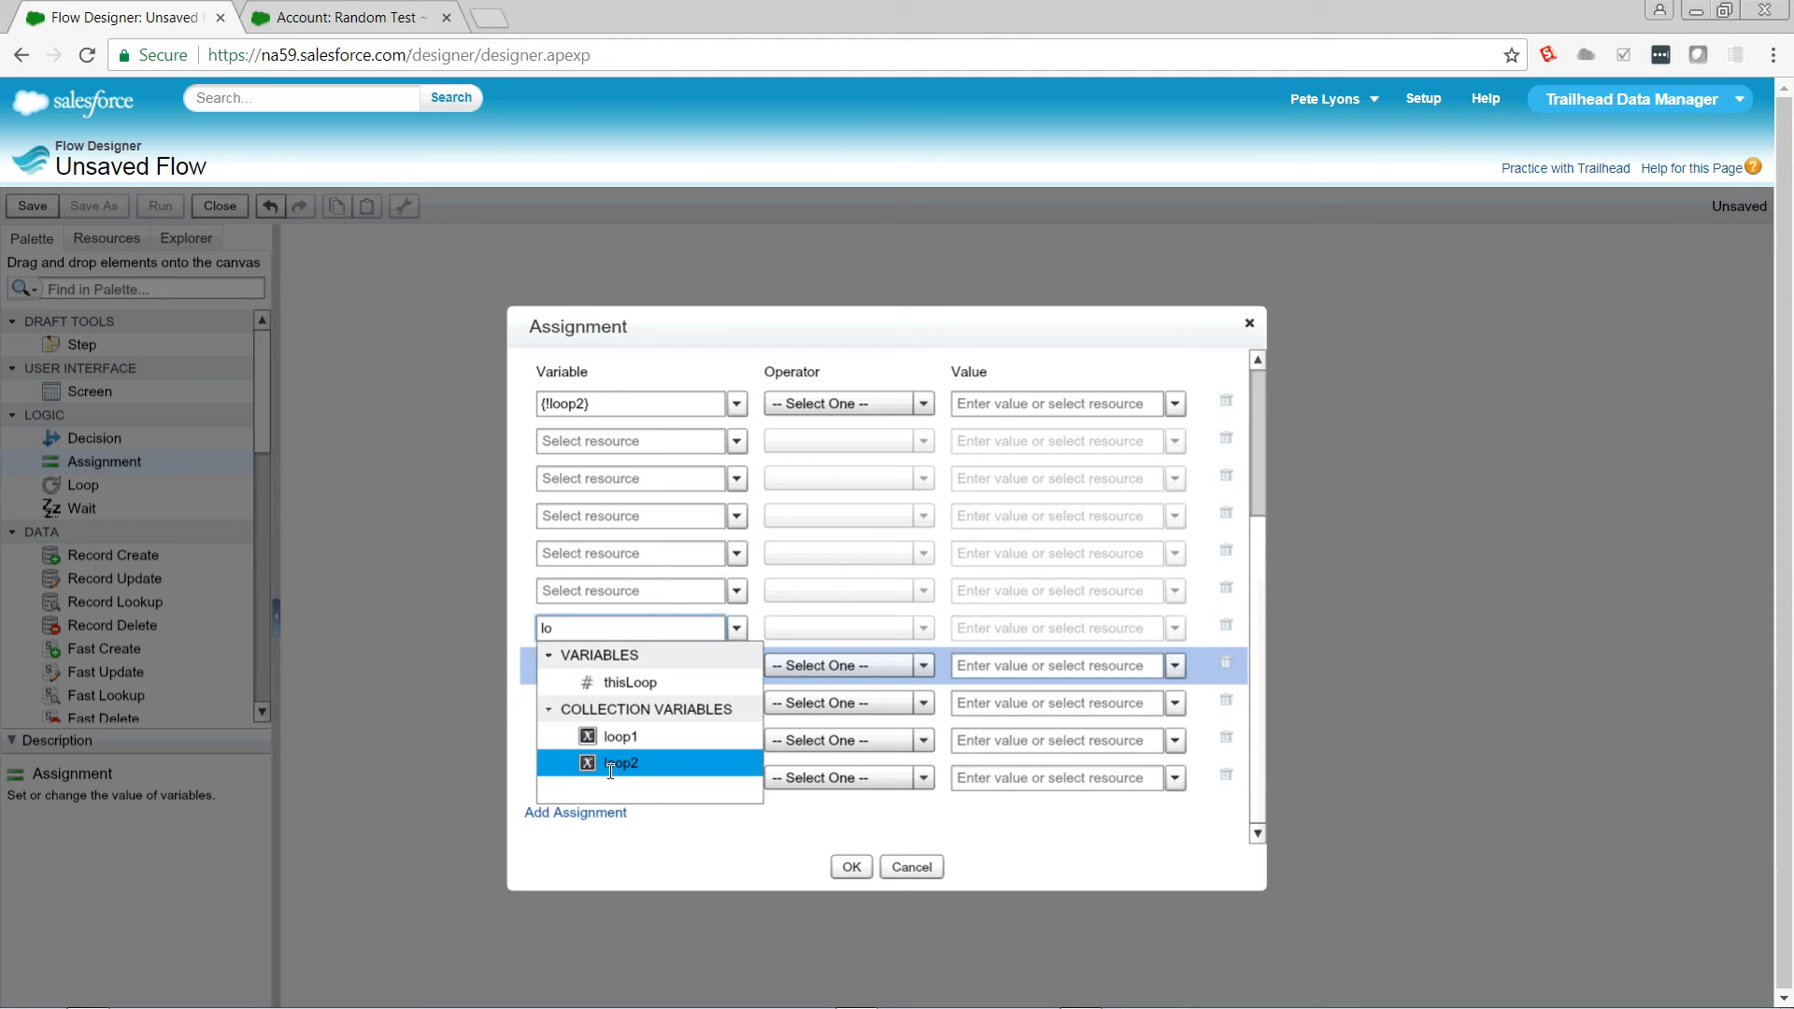
{"action": "left_click", "coordinate": [610, 767]}
Set the variable of rows 6 through 2 to {!loop2}
{"action": "left_click", "coordinate": [622, 595]}
{"action": "type", "text": "lo"}
{"action": "left_click", "coordinate": [618, 725]}
{"action": "left_click", "coordinate": [633, 553]}
{"action": "type", "text": "{!lo"}
{"action": "left_click", "coordinate": [646, 686]}
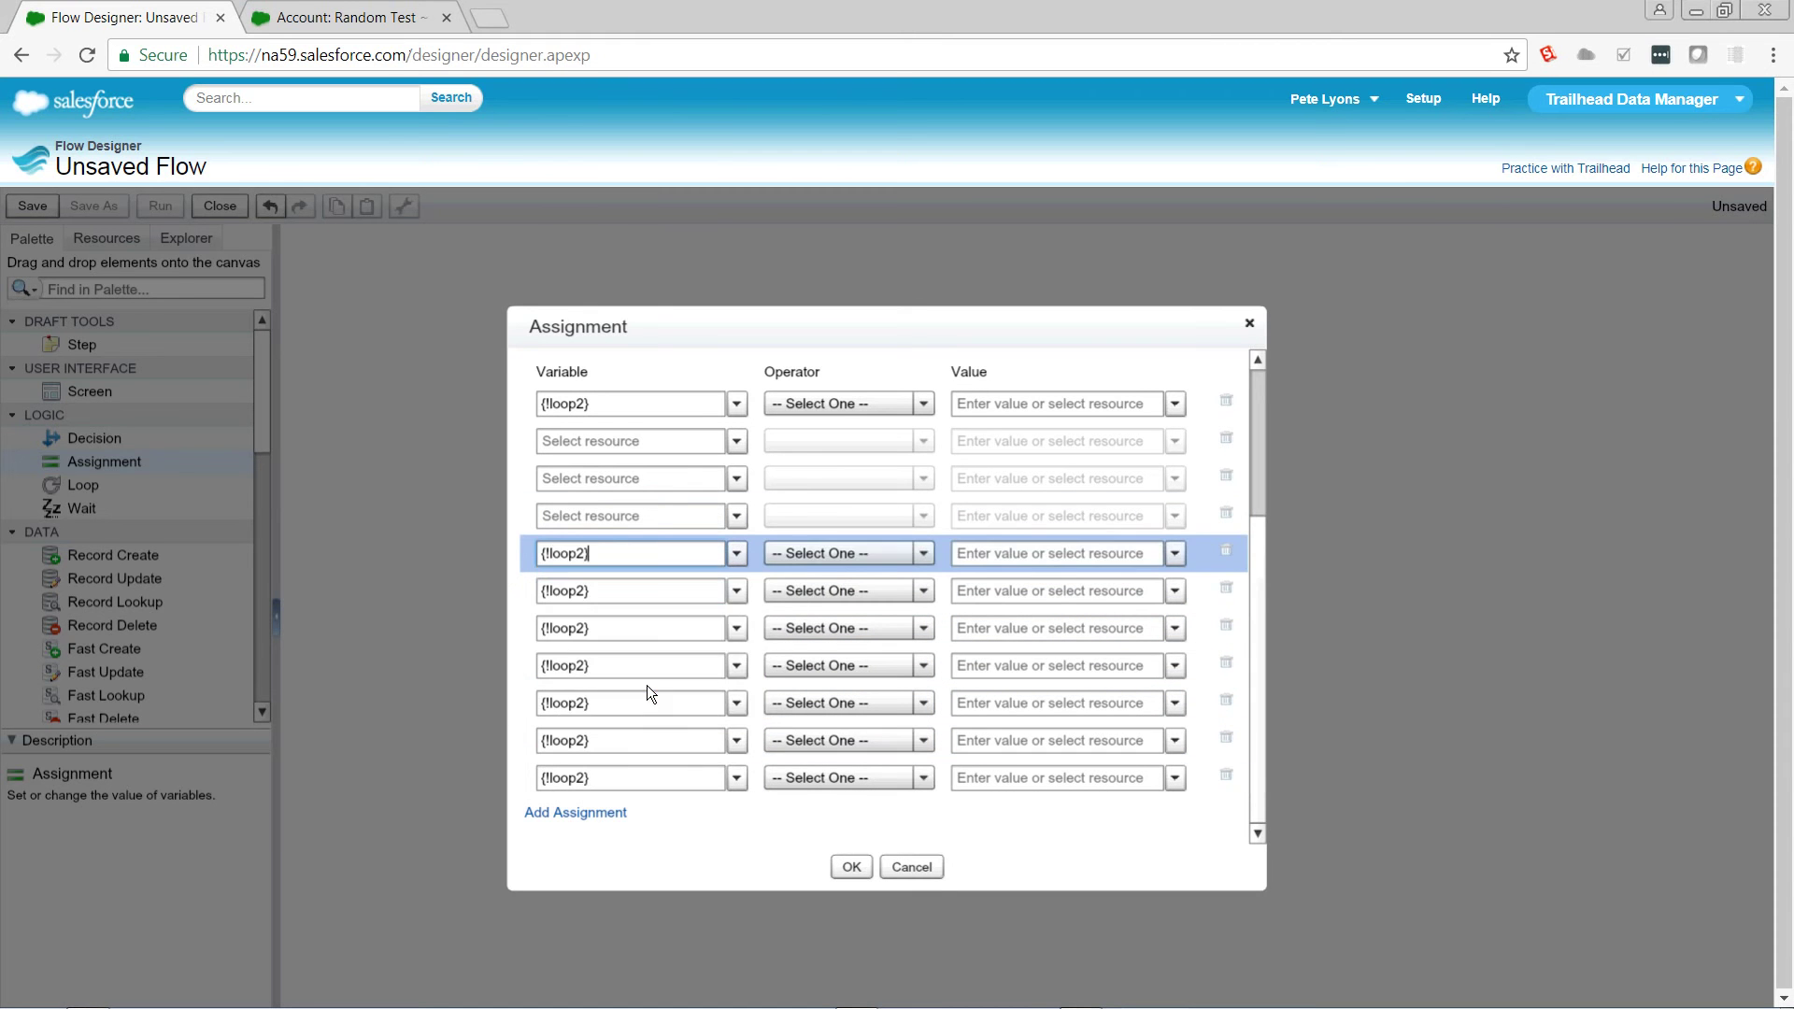
{"action": "left_click", "coordinate": [623, 509]}
{"action": "type", "text": "lo"}
{"action": "left_click", "coordinate": [626, 649]}
{"action": "left_click", "coordinate": [651, 475]}
{"action": "type", "text": "lo"}
{"action": "left_click", "coordinate": [622, 613]}
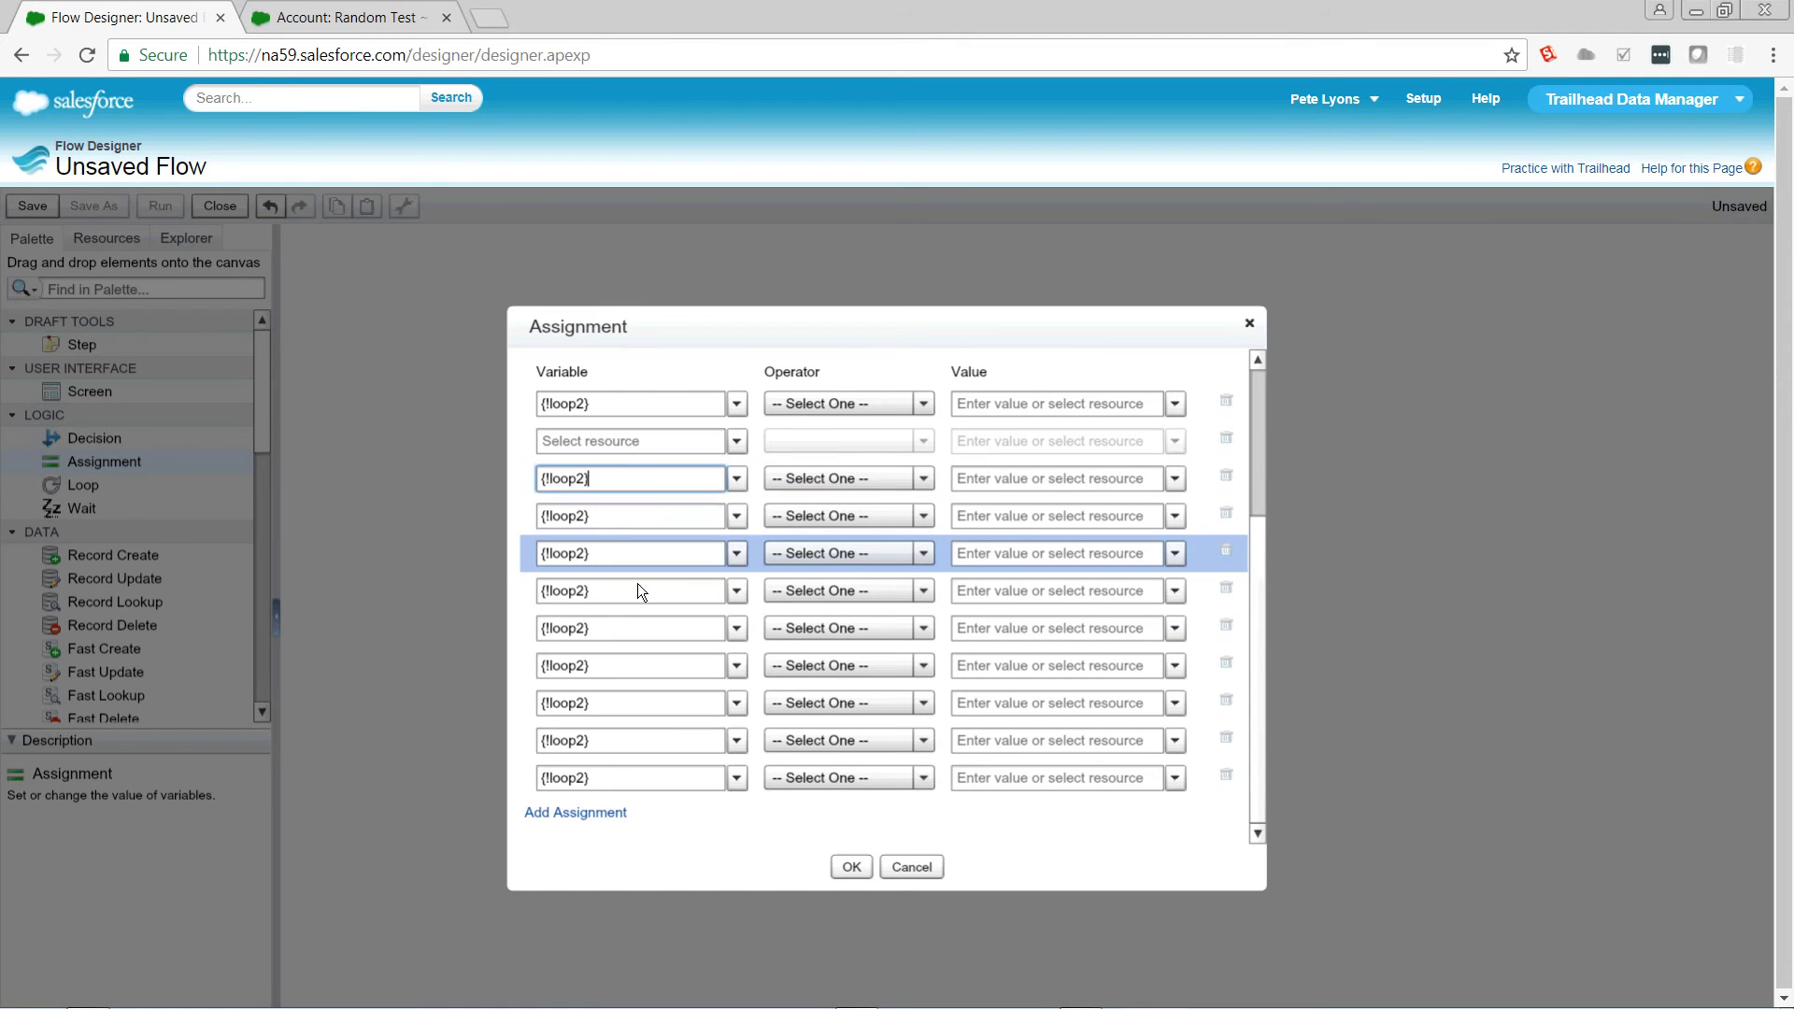
{"action": "left_click", "coordinate": [648, 446]}
{"action": "type", "text": "lo"}
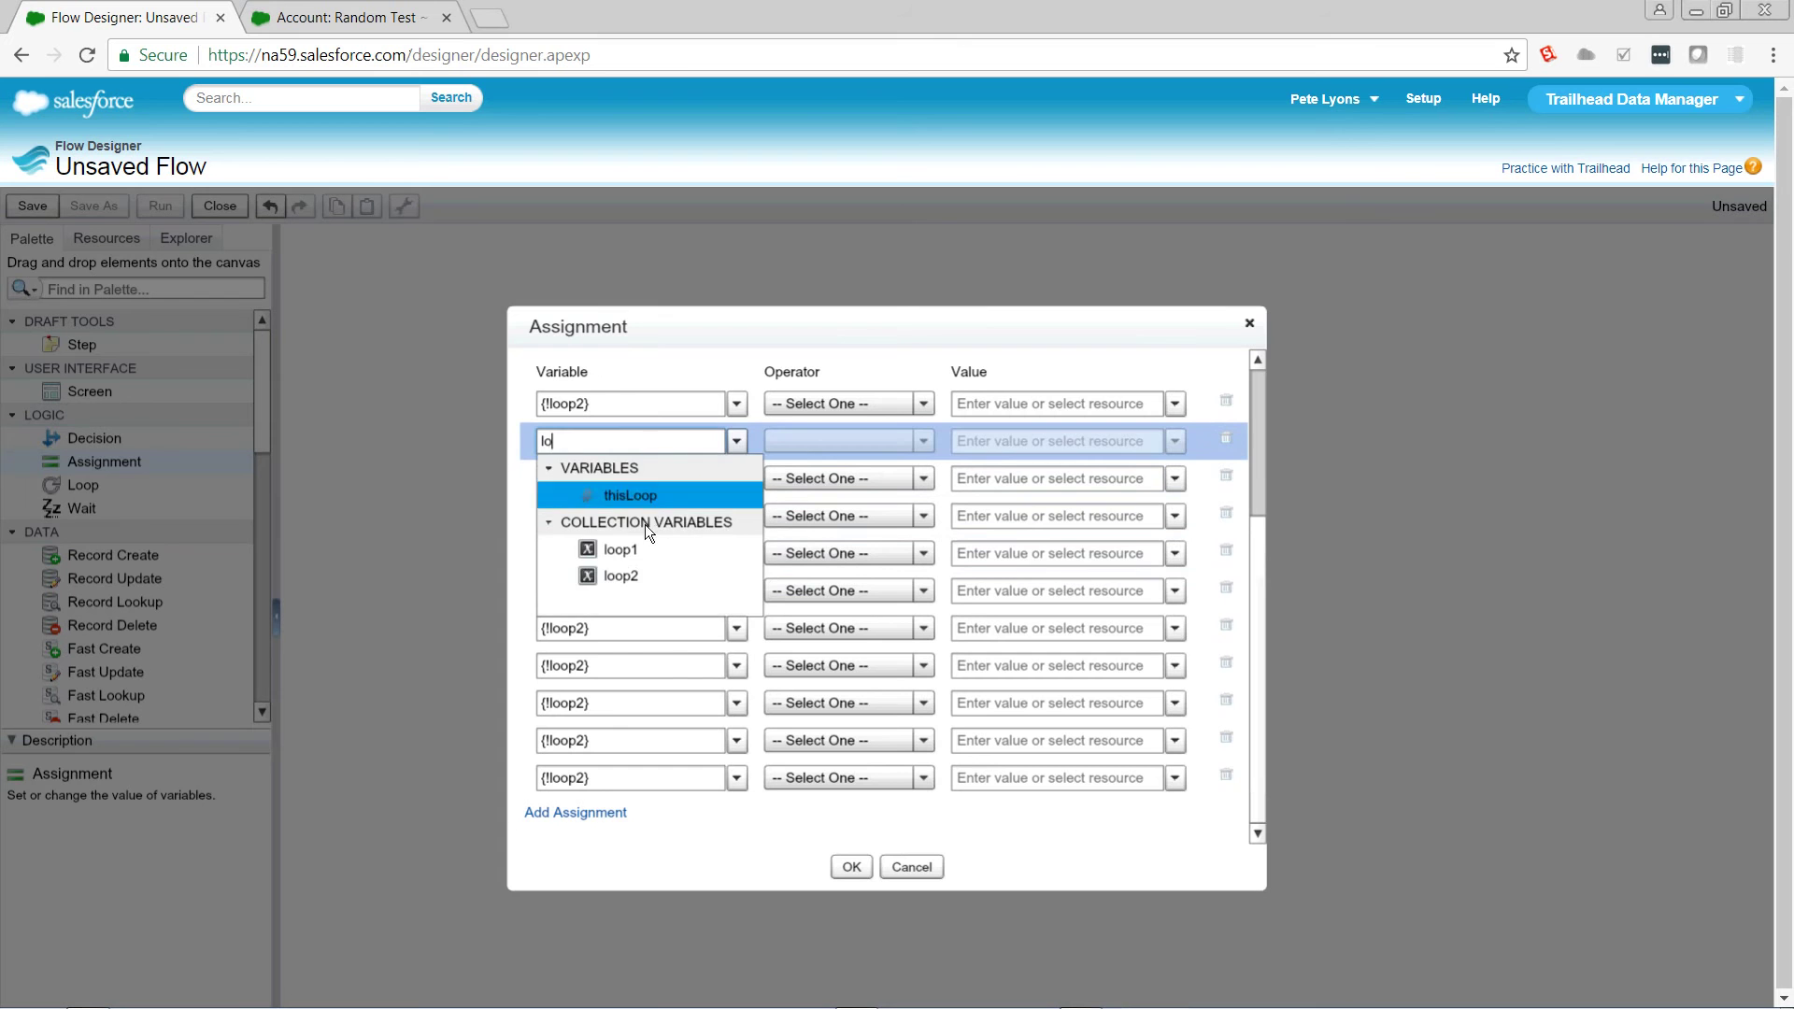
{"action": "left_click", "coordinate": [638, 576]}
Change the operator to add on rows 11 through 7
{"action": "left_click", "coordinate": [797, 783]}
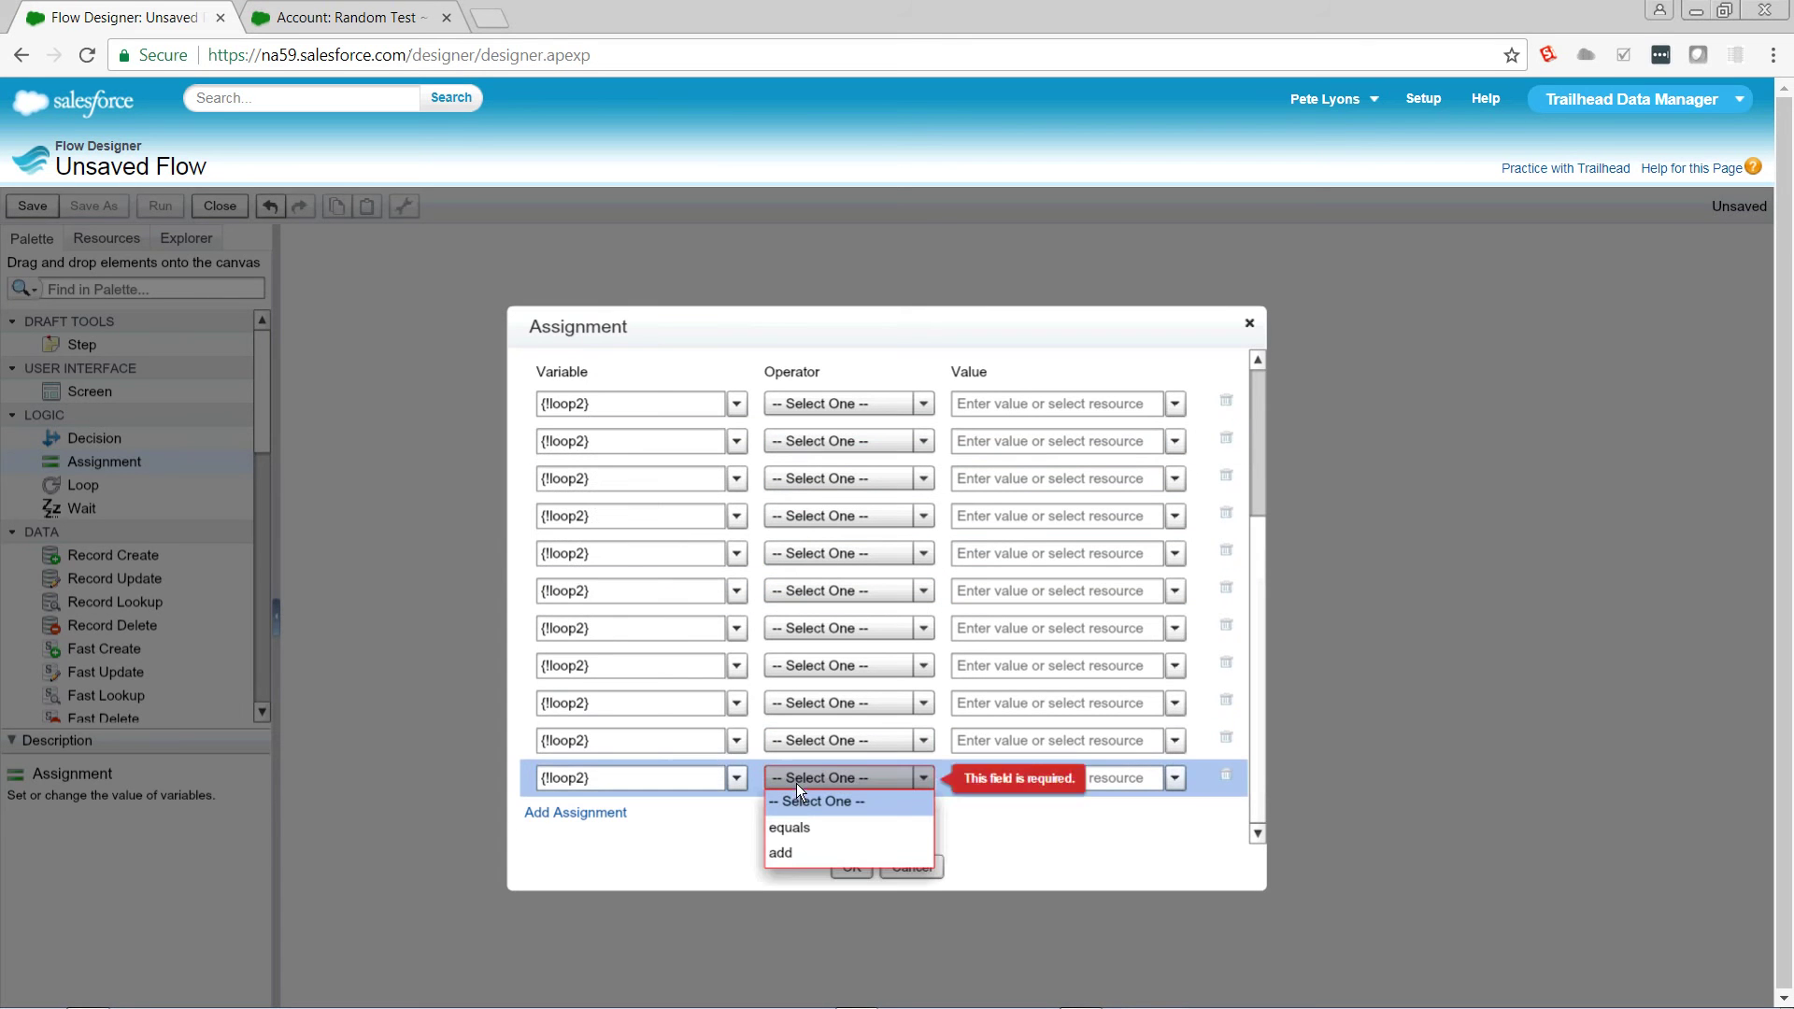
{"action": "left_click", "coordinate": [796, 852]}
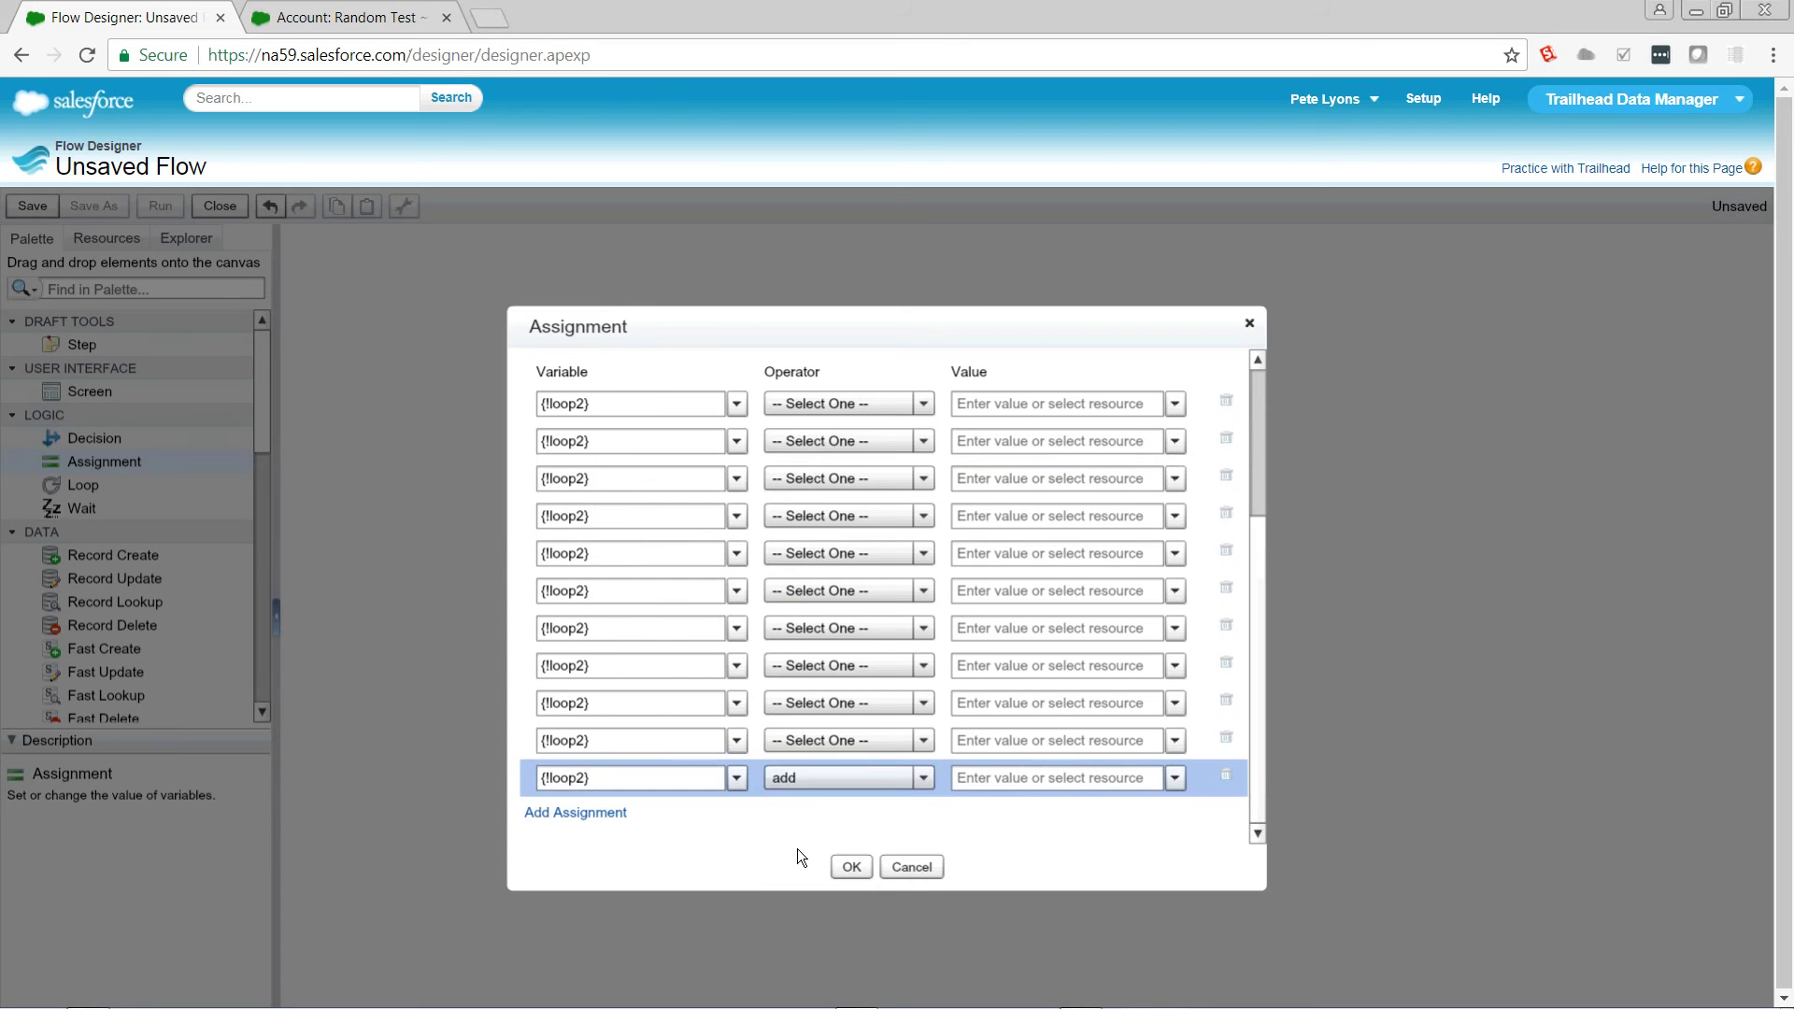
{"action": "left_click", "coordinate": [829, 743]}
{"action": "key", "text": "Down"}
{"action": "key", "text": "Down"}
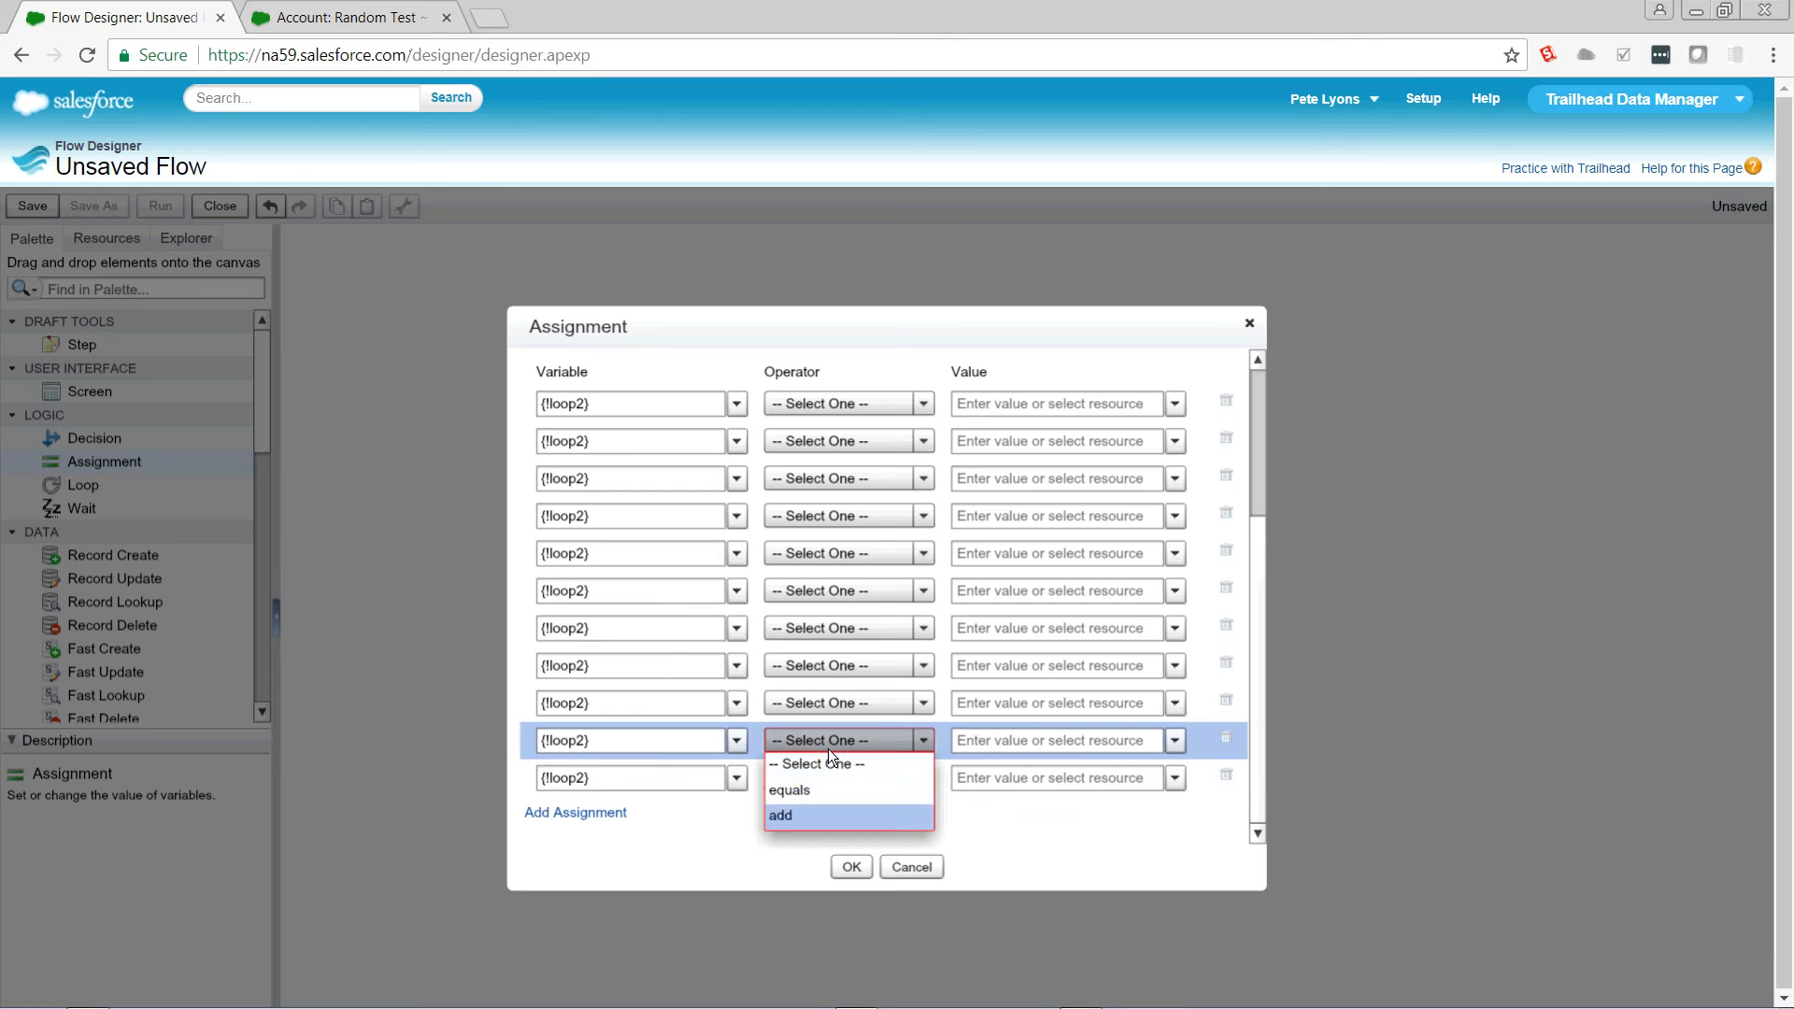
{"action": "key", "text": "Return"}
{"action": "left_click", "coordinate": [845, 702]}
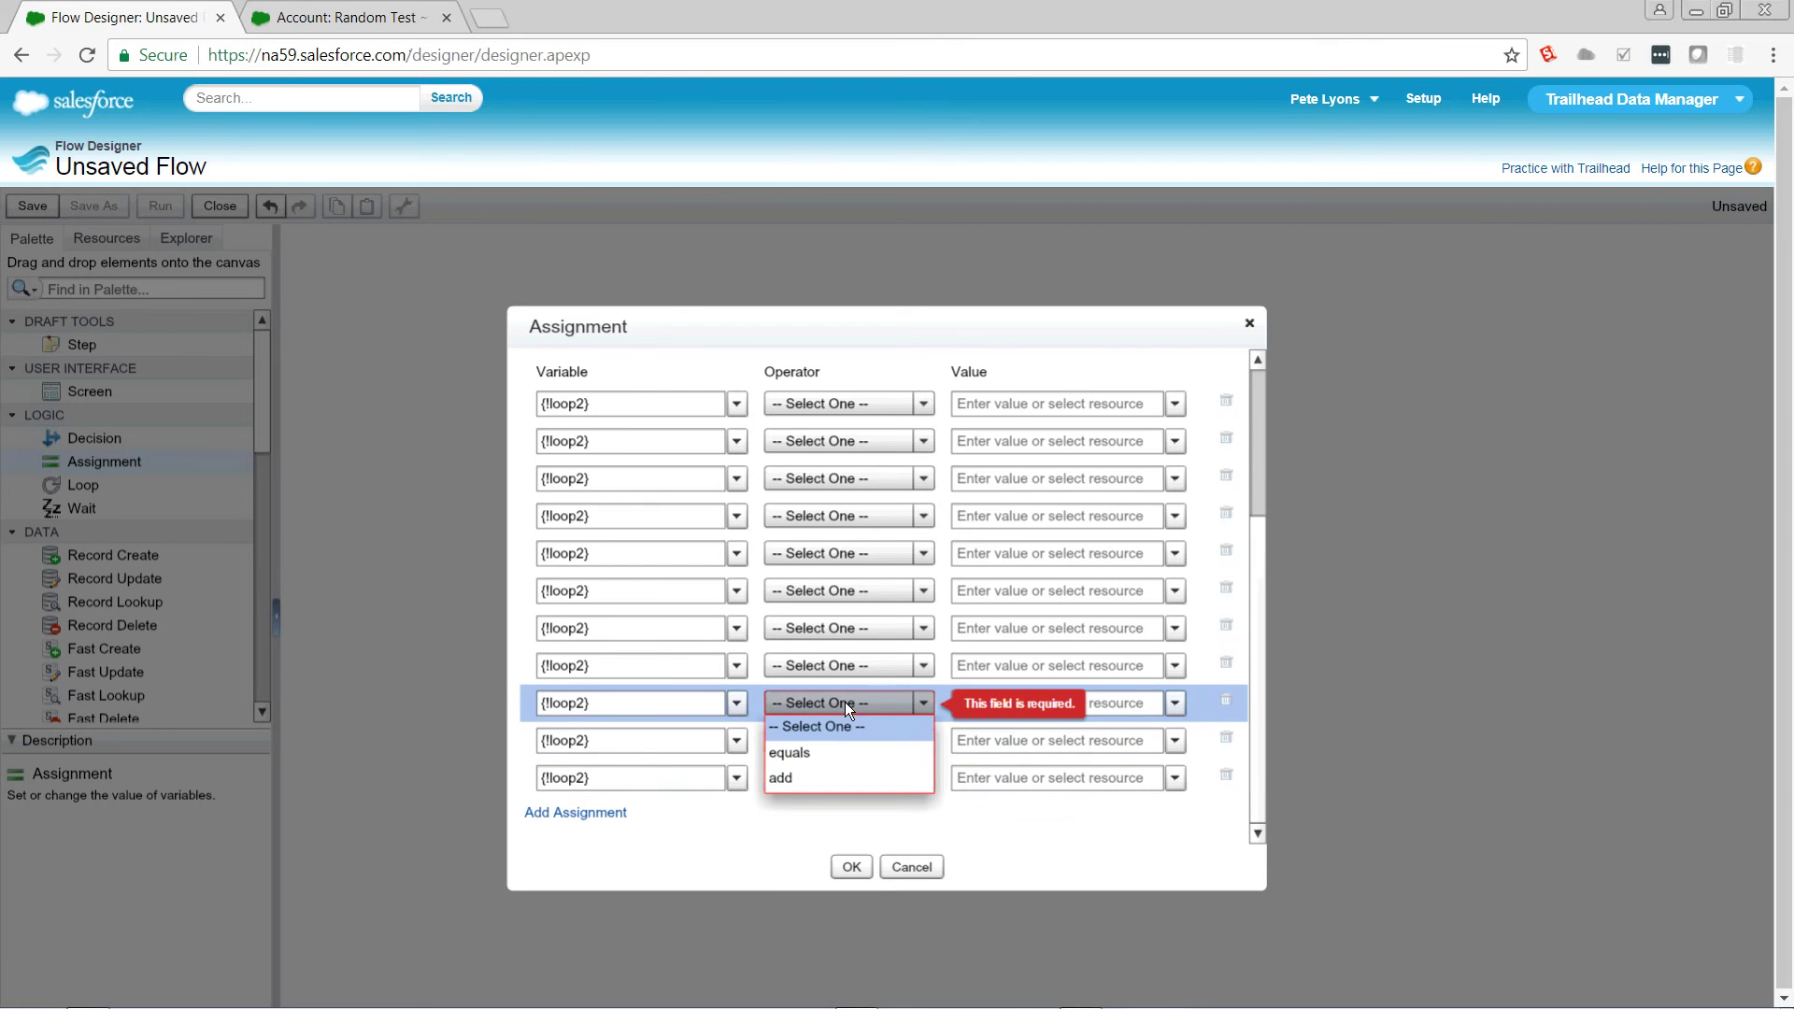
{"action": "key", "text": "Down"}
{"action": "key", "text": "Down"}
{"action": "key", "text": "Return"}
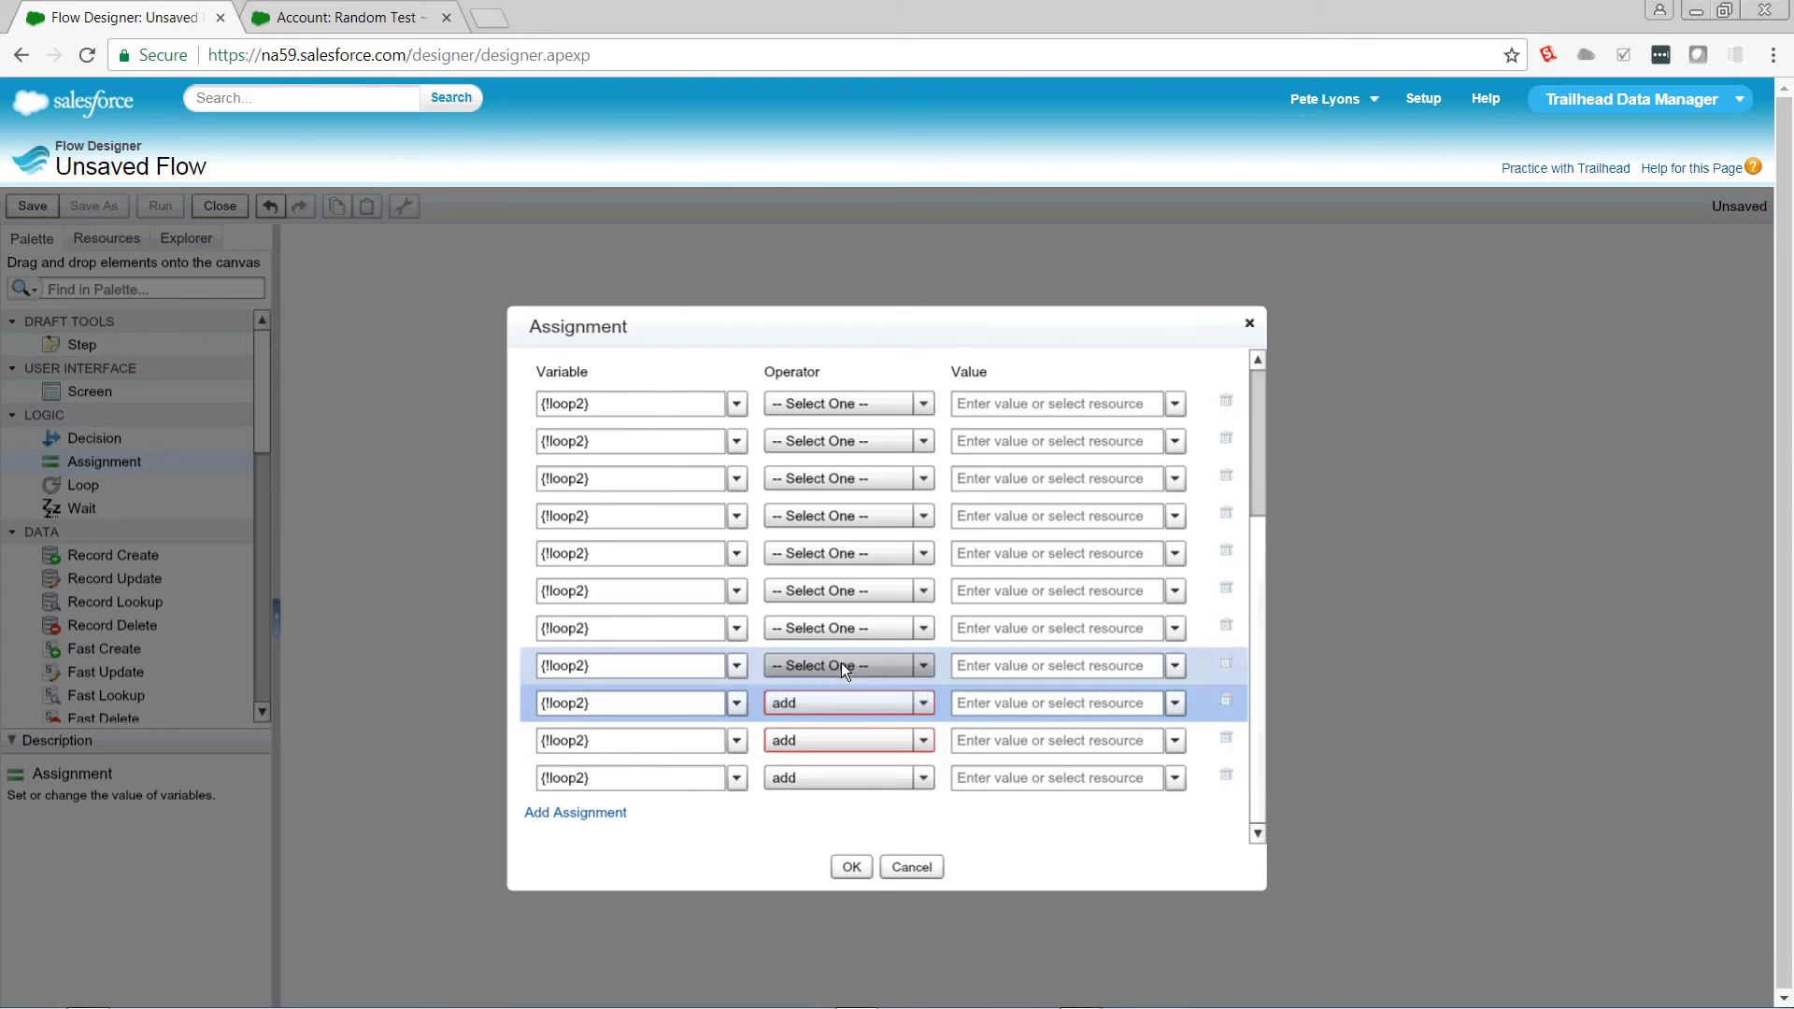
{"action": "left_click", "coordinate": [840, 664]}
{"action": "key", "text": "Down"}
{"action": "key", "text": "Down"}
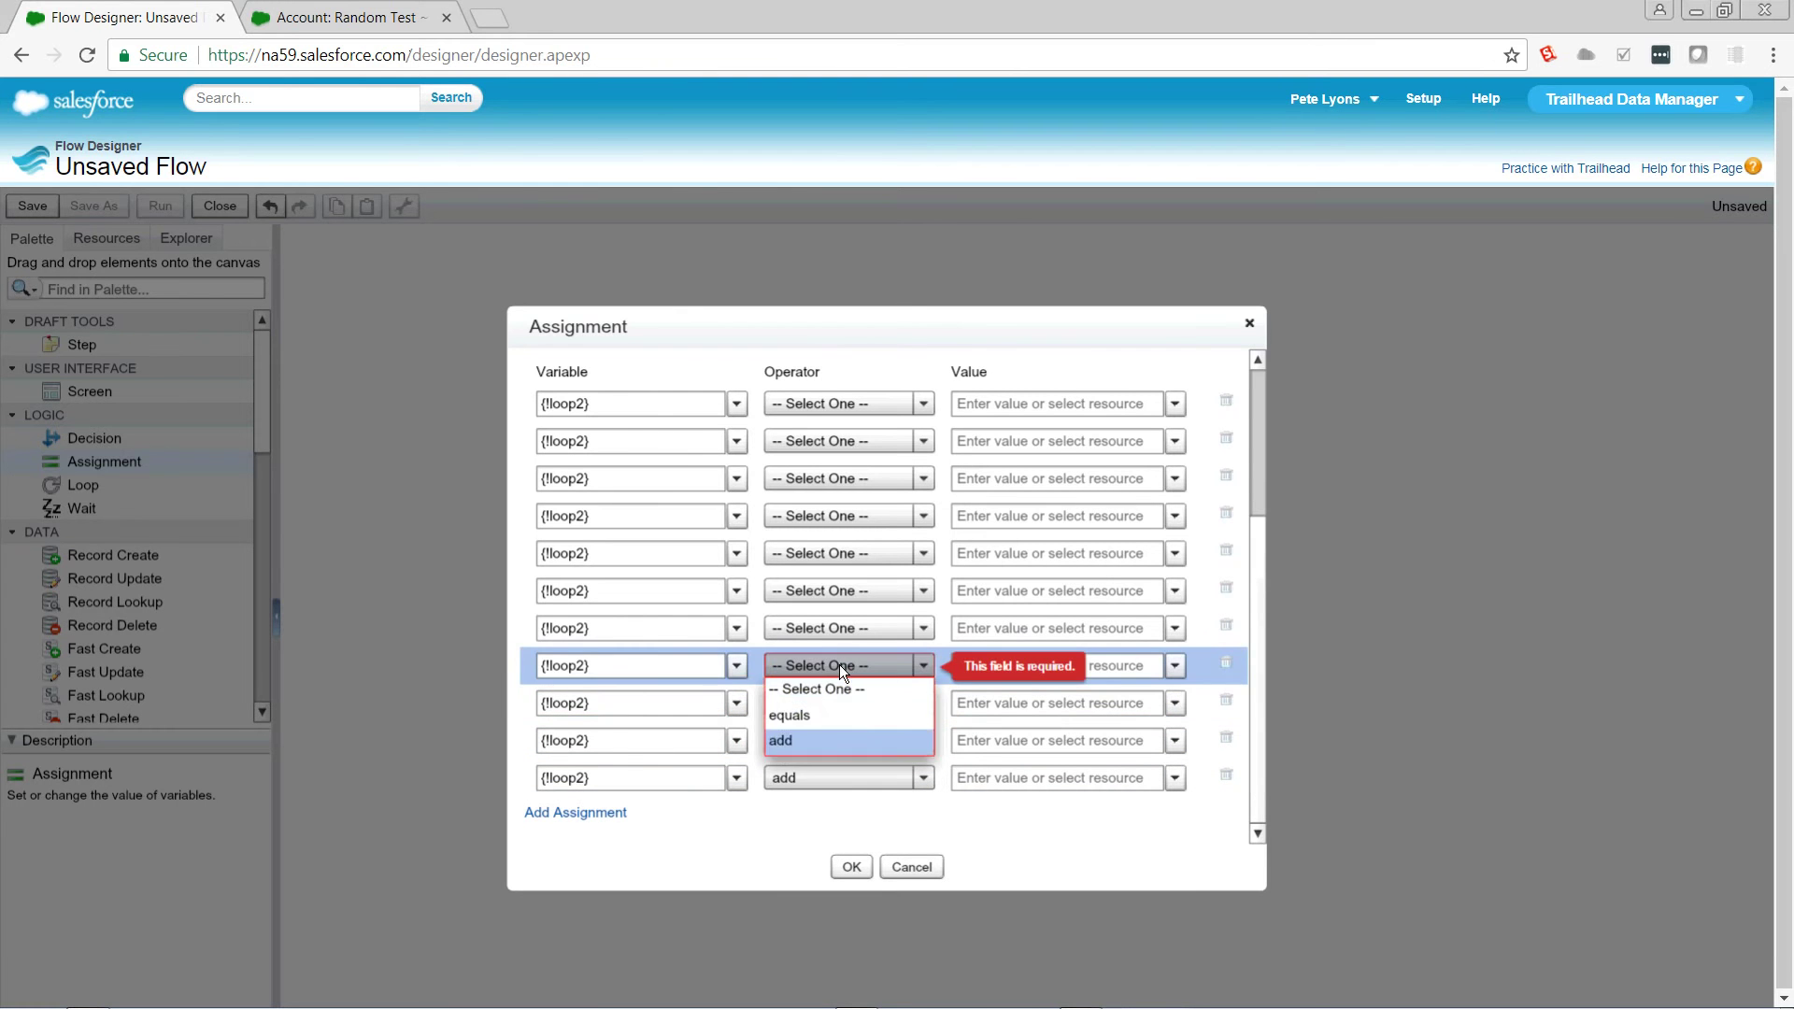
{"action": "key", "text": "Return"}
{"action": "left_click", "coordinate": [845, 630]}
{"action": "key", "text": "Down"}
{"action": "key", "text": "Down"}
{"action": "key", "text": "Return"}
Change the operator to add on rows 6 through 1
{"action": "left_click", "coordinate": [854, 595]}
{"action": "key", "text": "Down"}
{"action": "key", "text": "Down"}
{"action": "key", "text": "Return"}
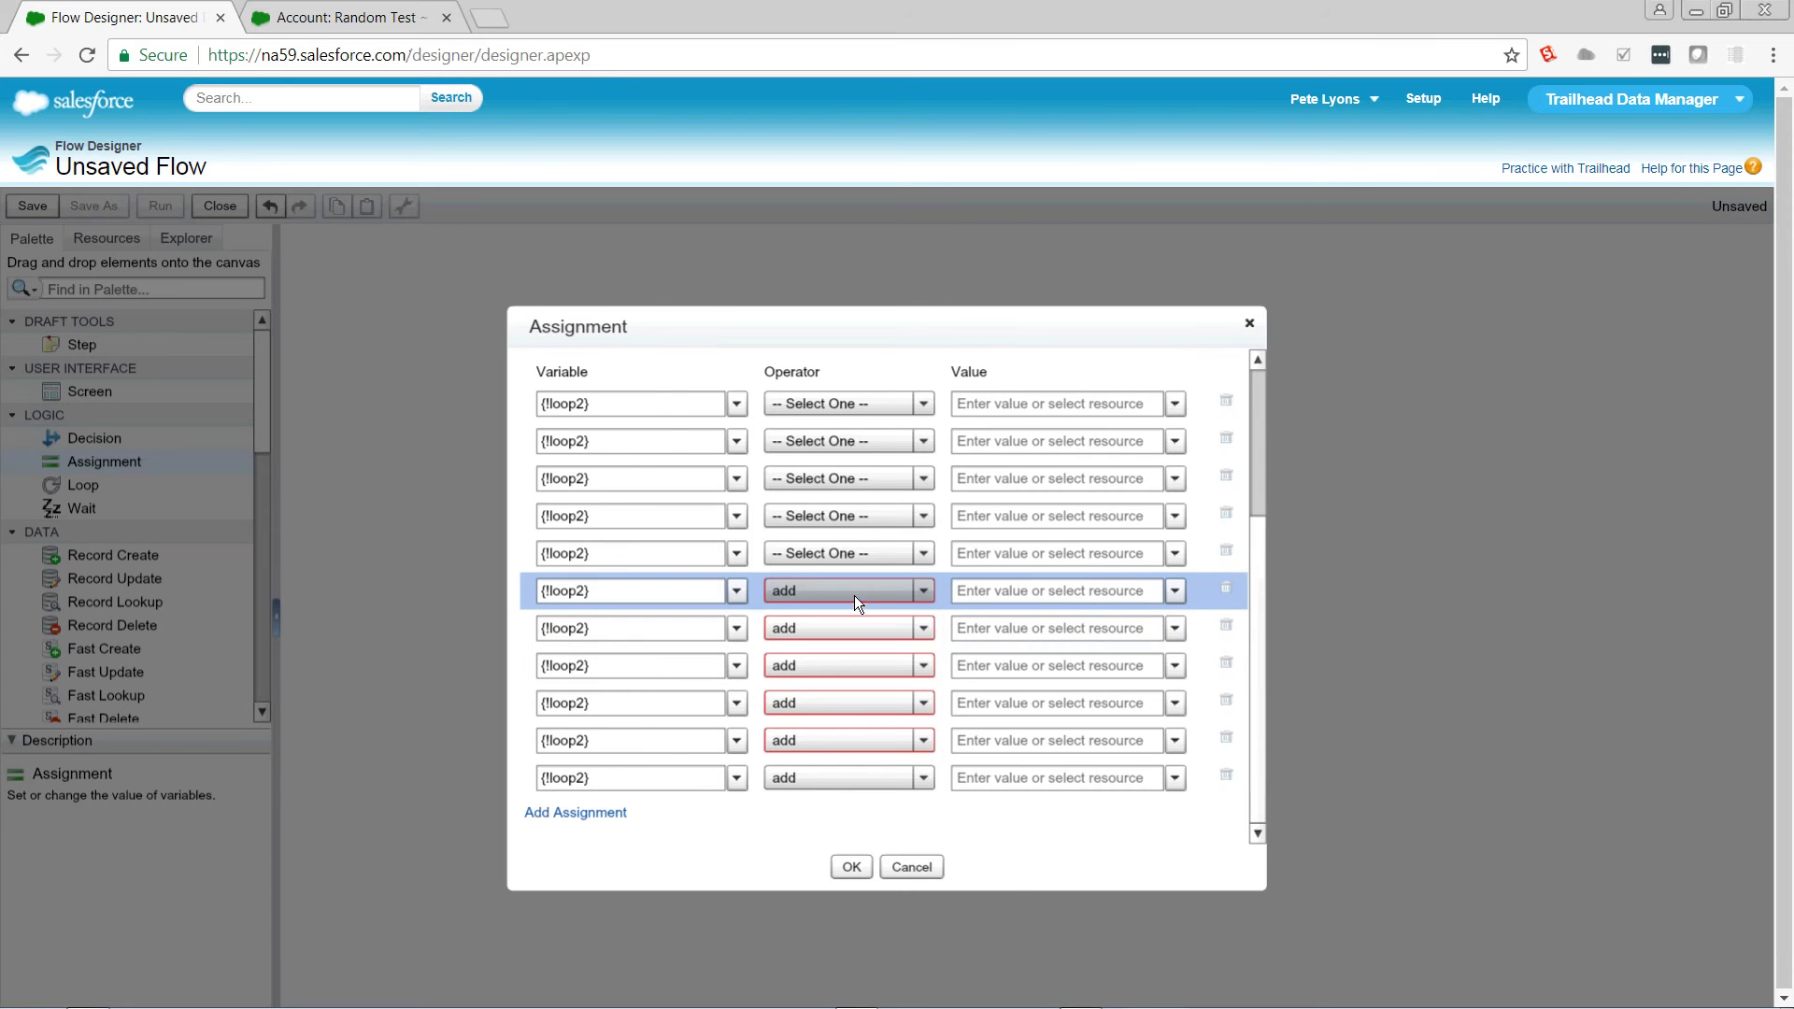
{"action": "left_click", "coordinate": [862, 559]}
{"action": "key", "text": "Down"}
{"action": "key", "text": "Down"}
{"action": "key", "text": "Return"}
{"action": "left_click", "coordinate": [866, 524]}
{"action": "key", "text": "Down"}
{"action": "key", "text": "Down"}
{"action": "key", "text": "Return"}
{"action": "left_click", "coordinate": [866, 479]}
{"action": "key", "text": "Down"}
{"action": "key", "text": "Down"}
{"action": "key", "text": "Return"}
{"action": "left_click", "coordinate": [868, 450]}
{"action": "key", "text": "Down"}
{"action": "key", "text": "Down"}
{"action": "key", "text": "Return"}
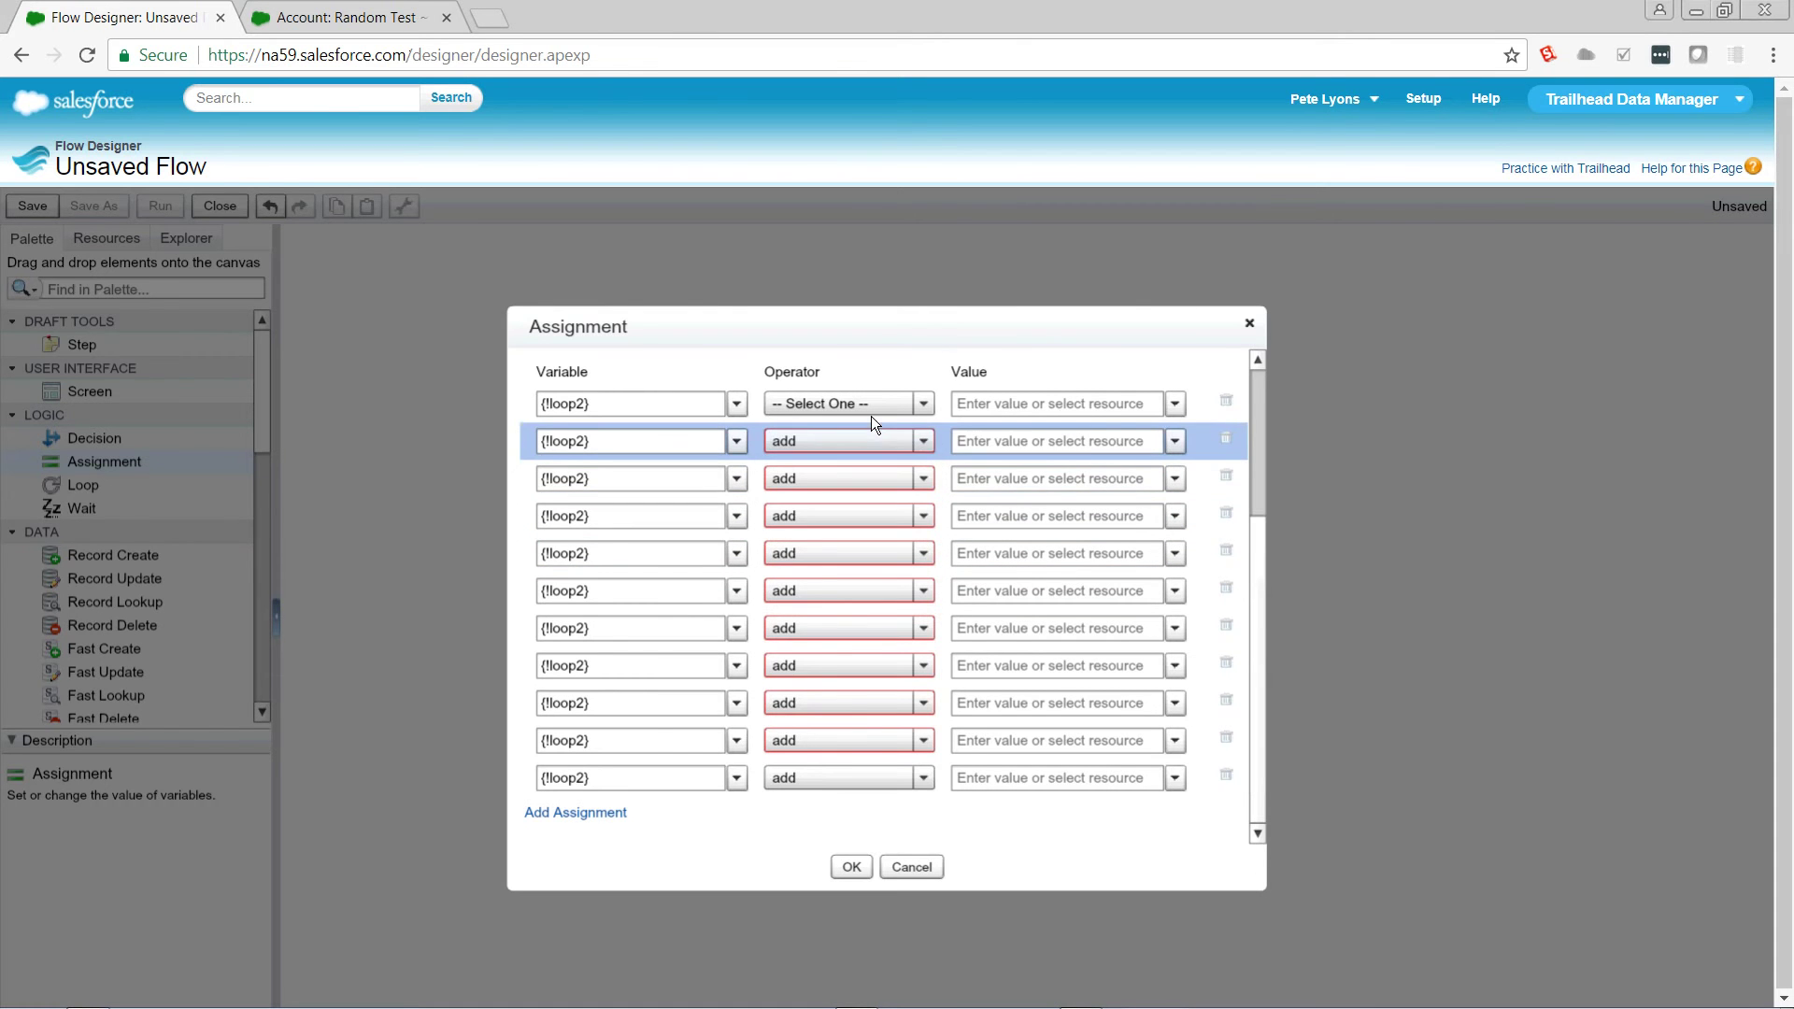
{"action": "left_click", "coordinate": [873, 406]}
{"action": "key", "text": "Down"}
{"action": "key", "text": "Down"}
{"action": "key", "text": "Return"}
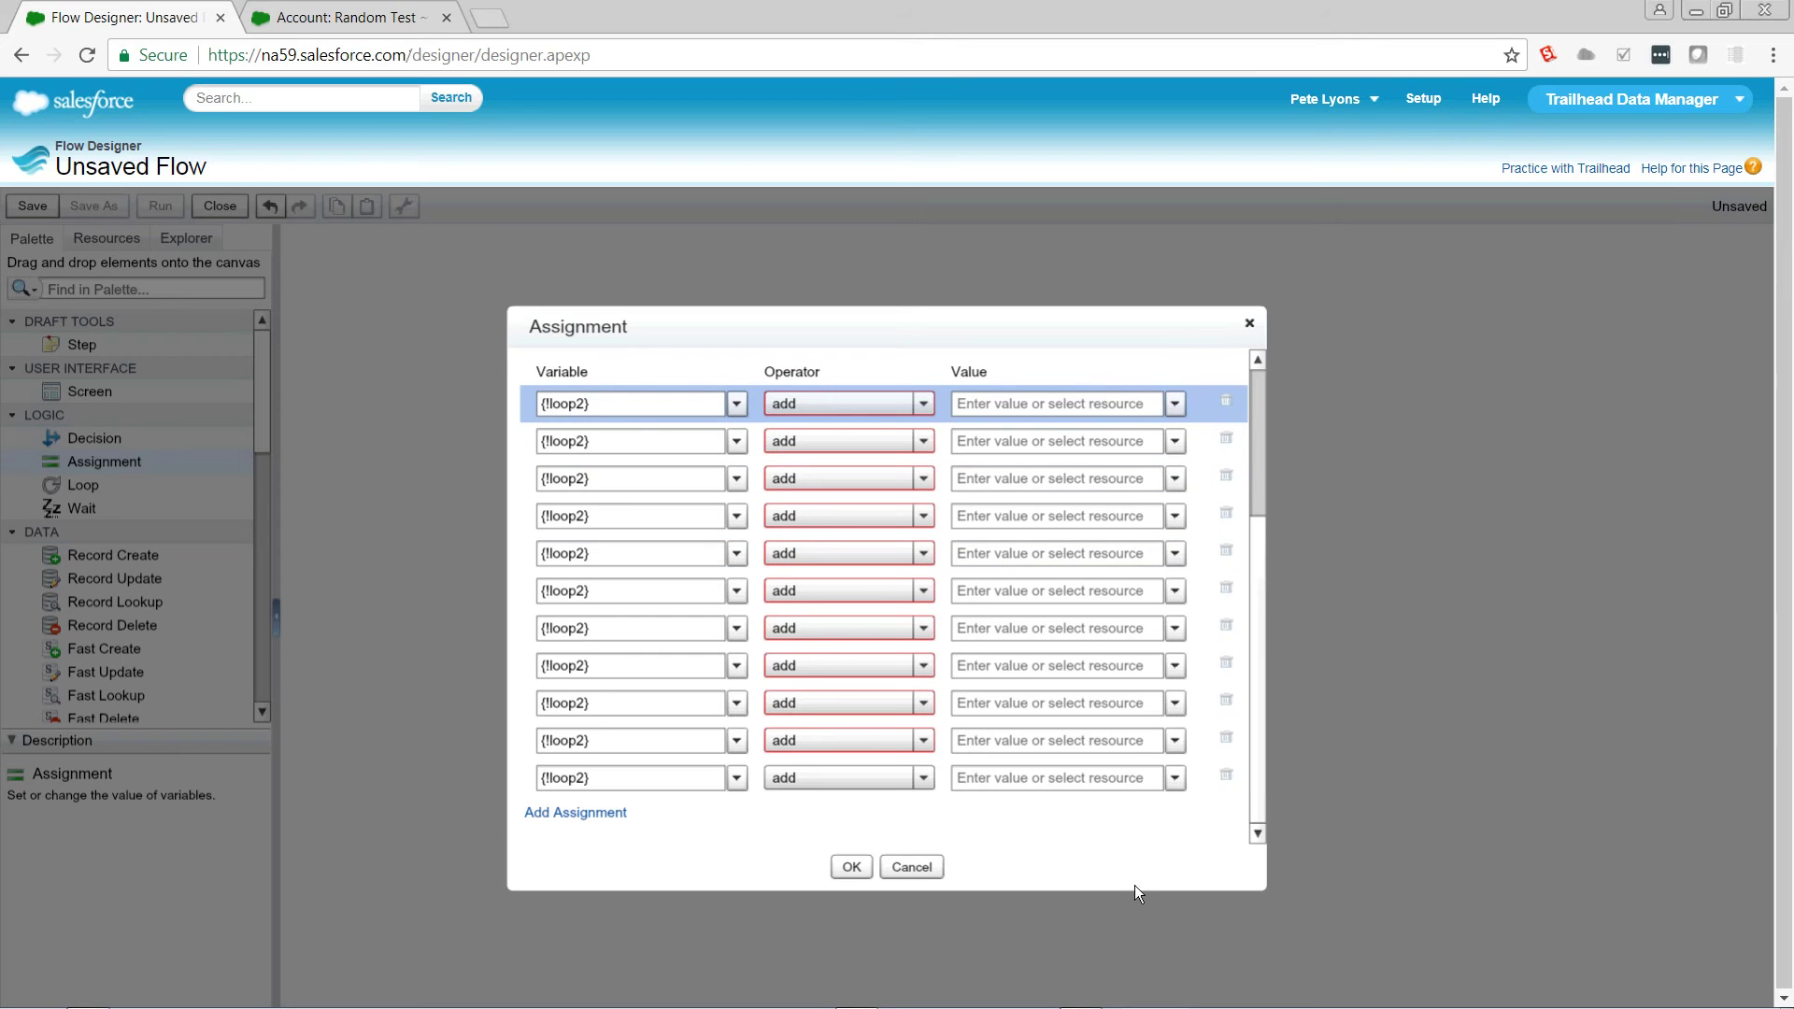
{"action": "left_click", "coordinate": [1065, 786]}
Give rows 11 through 7 of count to 11 a value of 1
{"action": "type", "text": "1"}
{"action": "left_click", "coordinate": [1023, 731]}
{"action": "type", "text": "1"}
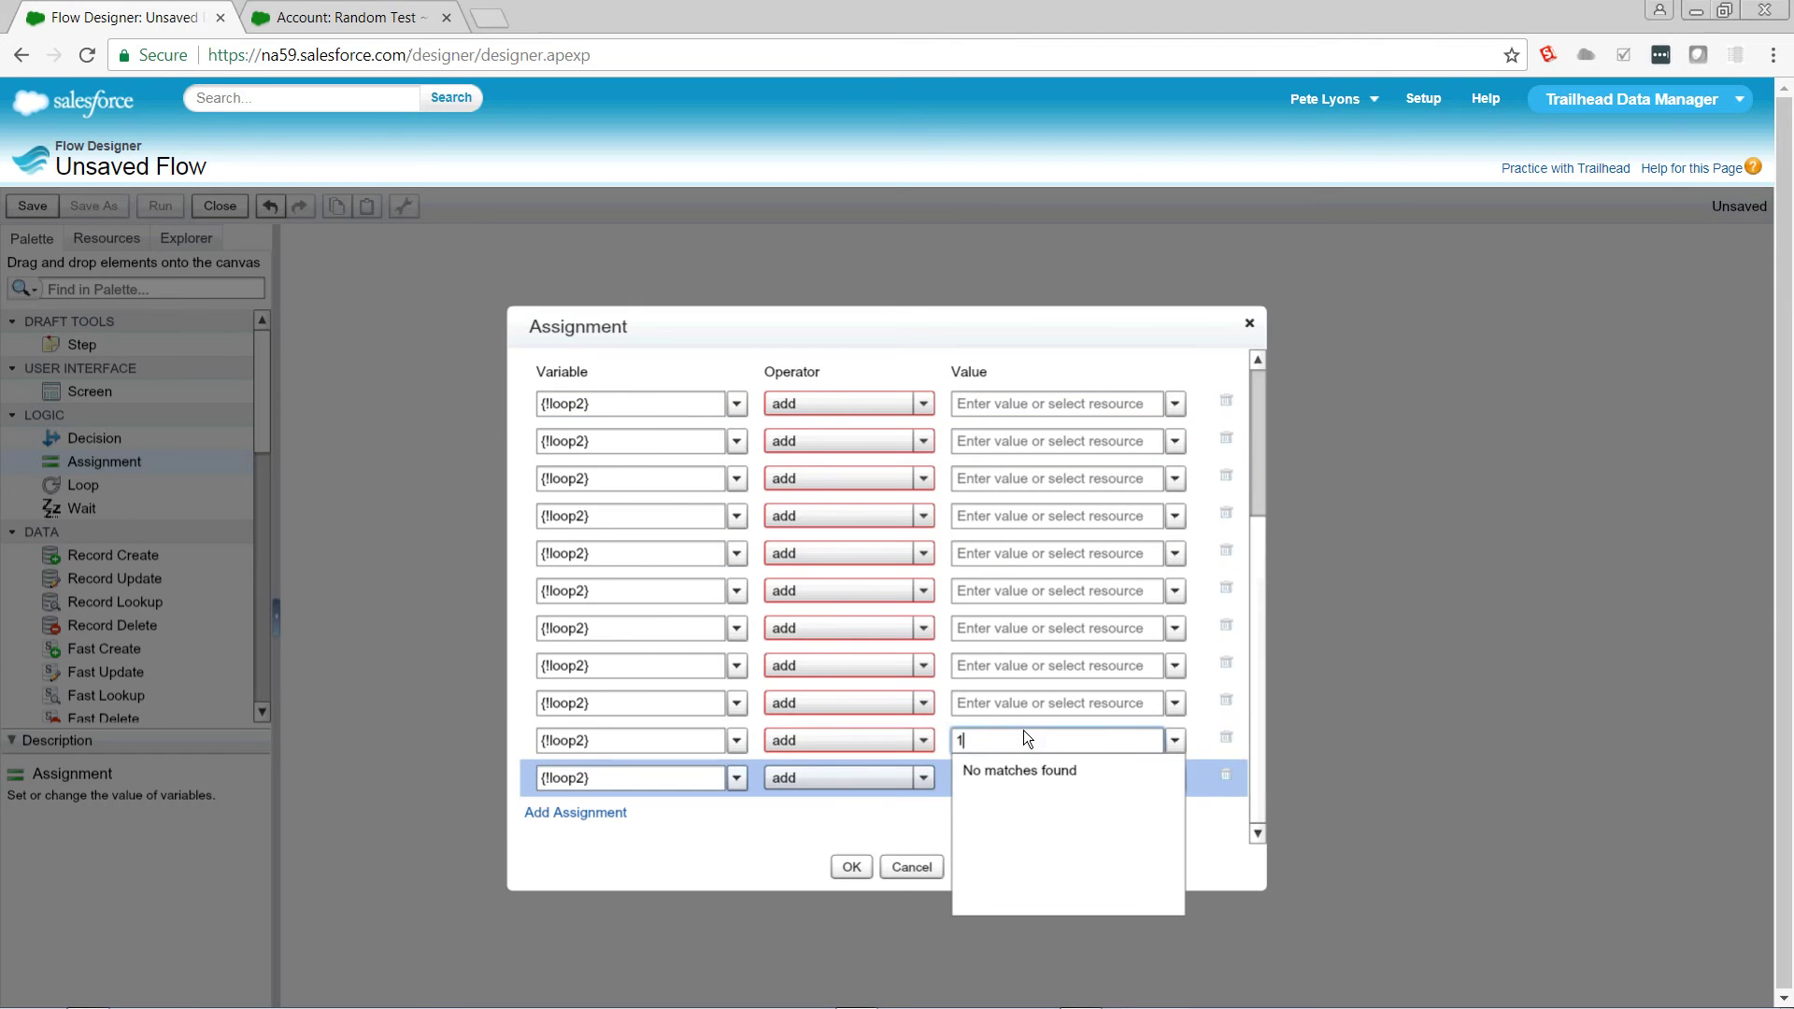
{"action": "left_click", "coordinate": [1009, 702]}
{"action": "type", "text": "1"}
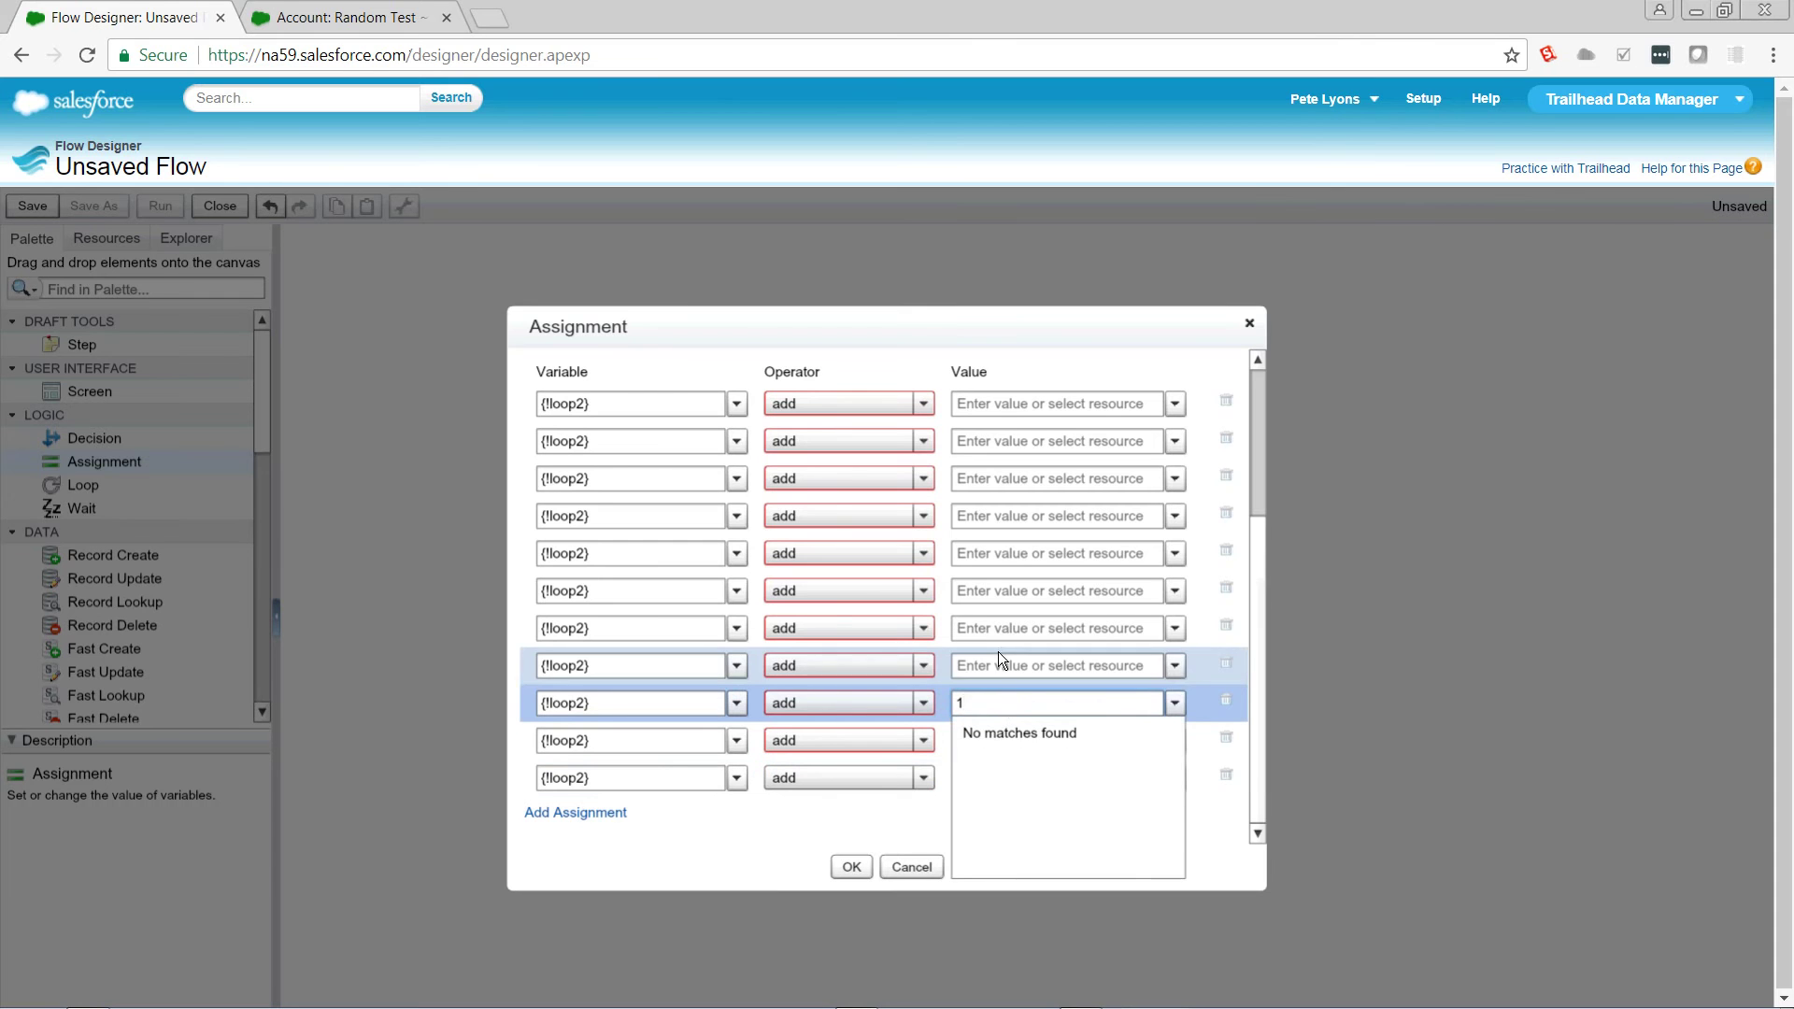
{"action": "left_click", "coordinate": [997, 663]}
{"action": "type", "text": "1"}
{"action": "left_click", "coordinate": [996, 628]}
{"action": "type", "text": "1"}
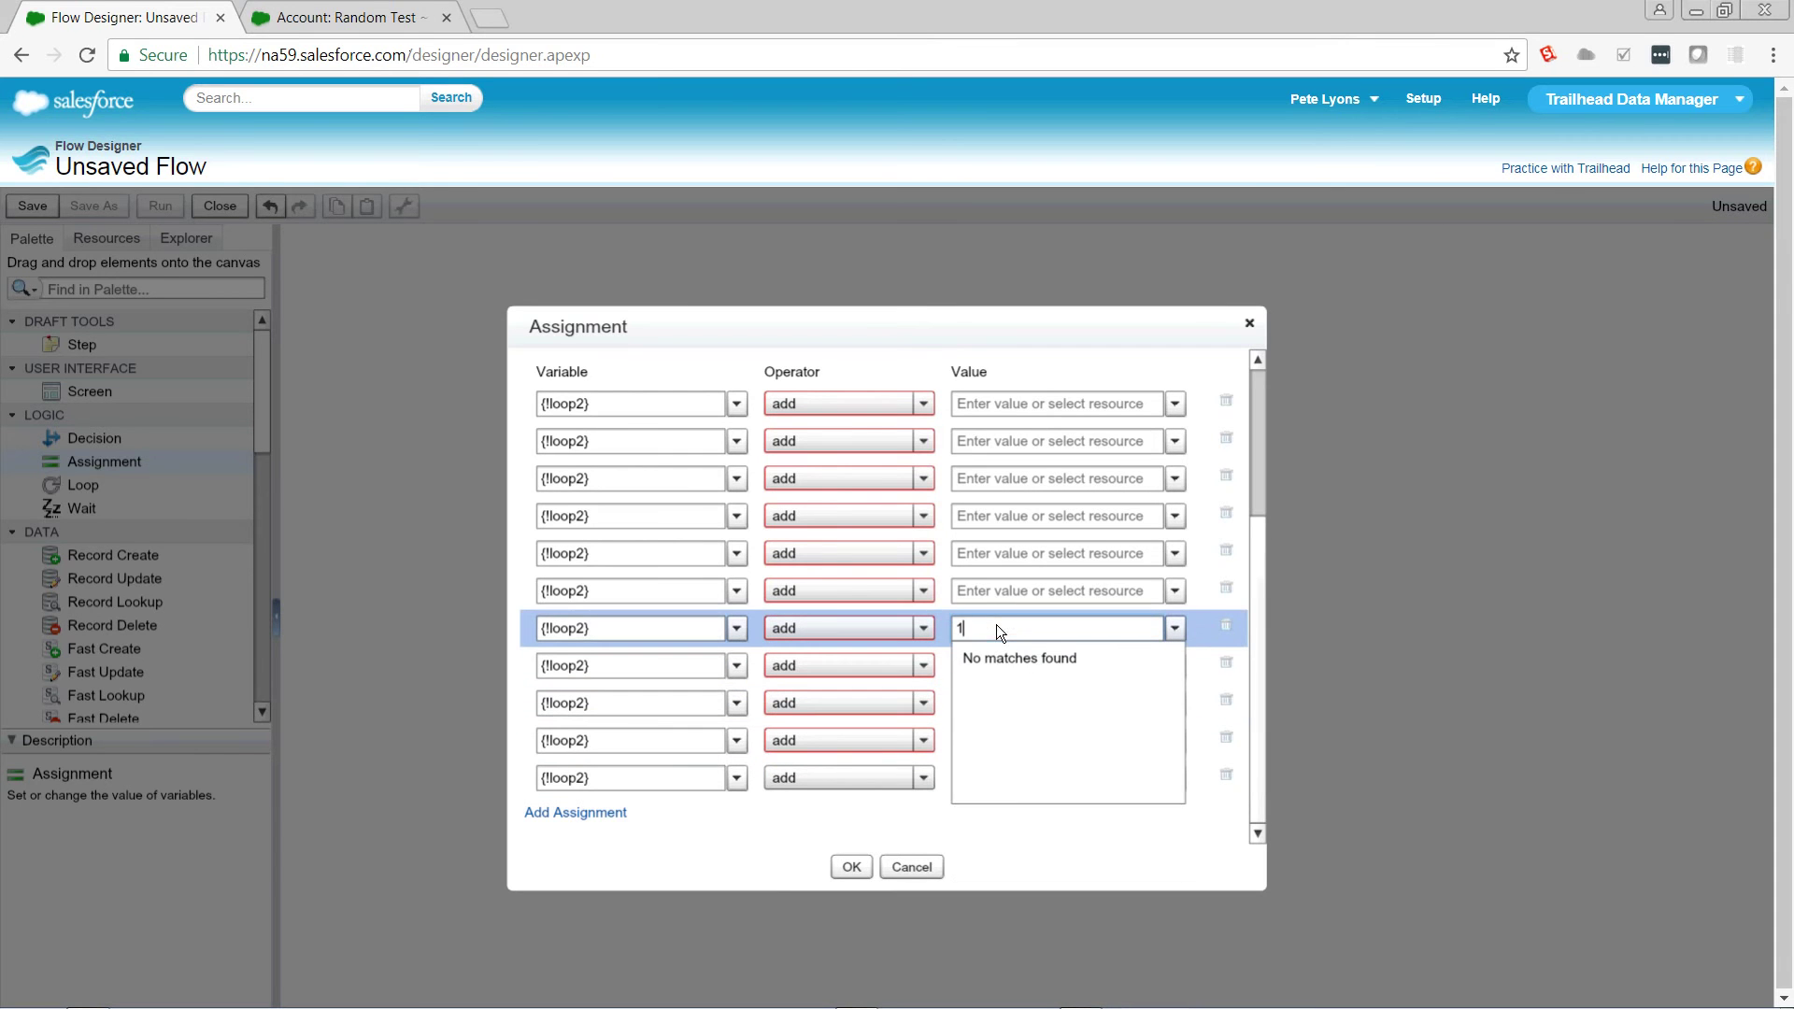
{"action": "left_click", "coordinate": [1000, 591]}
Give rows 6 through 1 a value of 1
{"action": "type", "text": "1"}
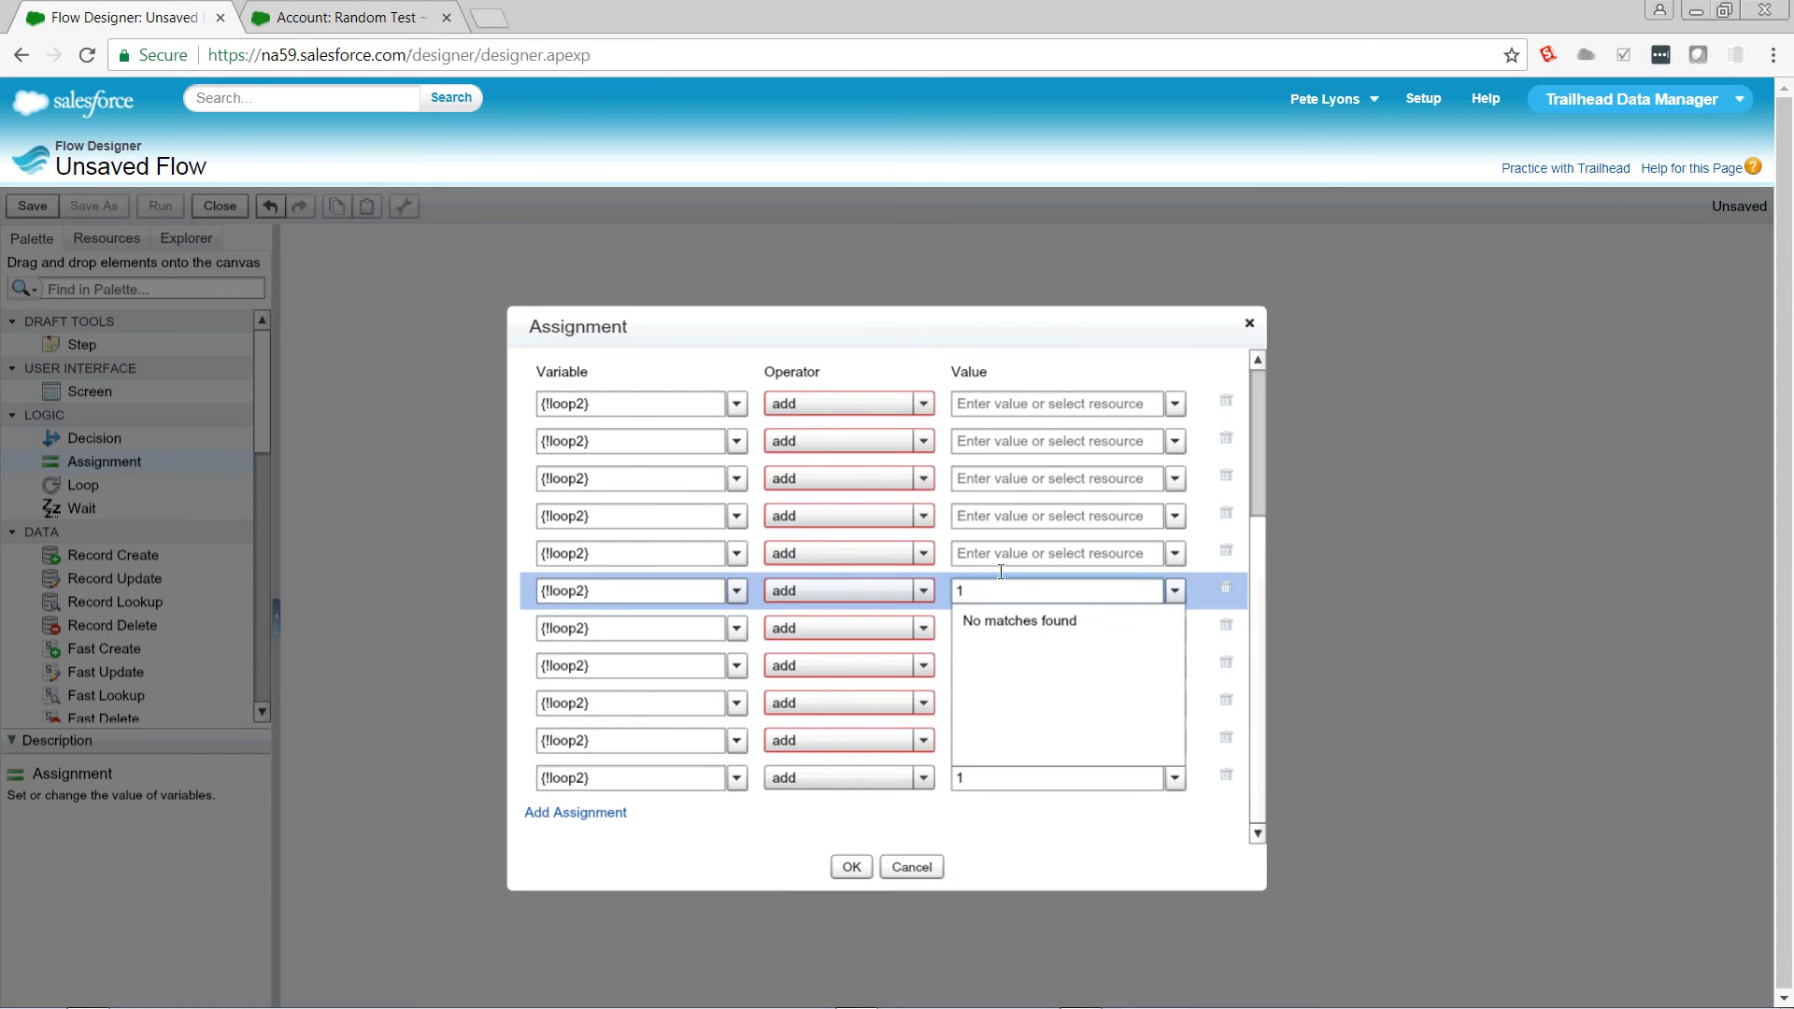
{"action": "left_click", "coordinate": [1002, 554]}
{"action": "type", "text": "1"}
{"action": "left_click", "coordinate": [1004, 519]}
{"action": "type", "text": "1"}
{"action": "left_click", "coordinate": [1010, 475]}
{"action": "type", "text": "1"}
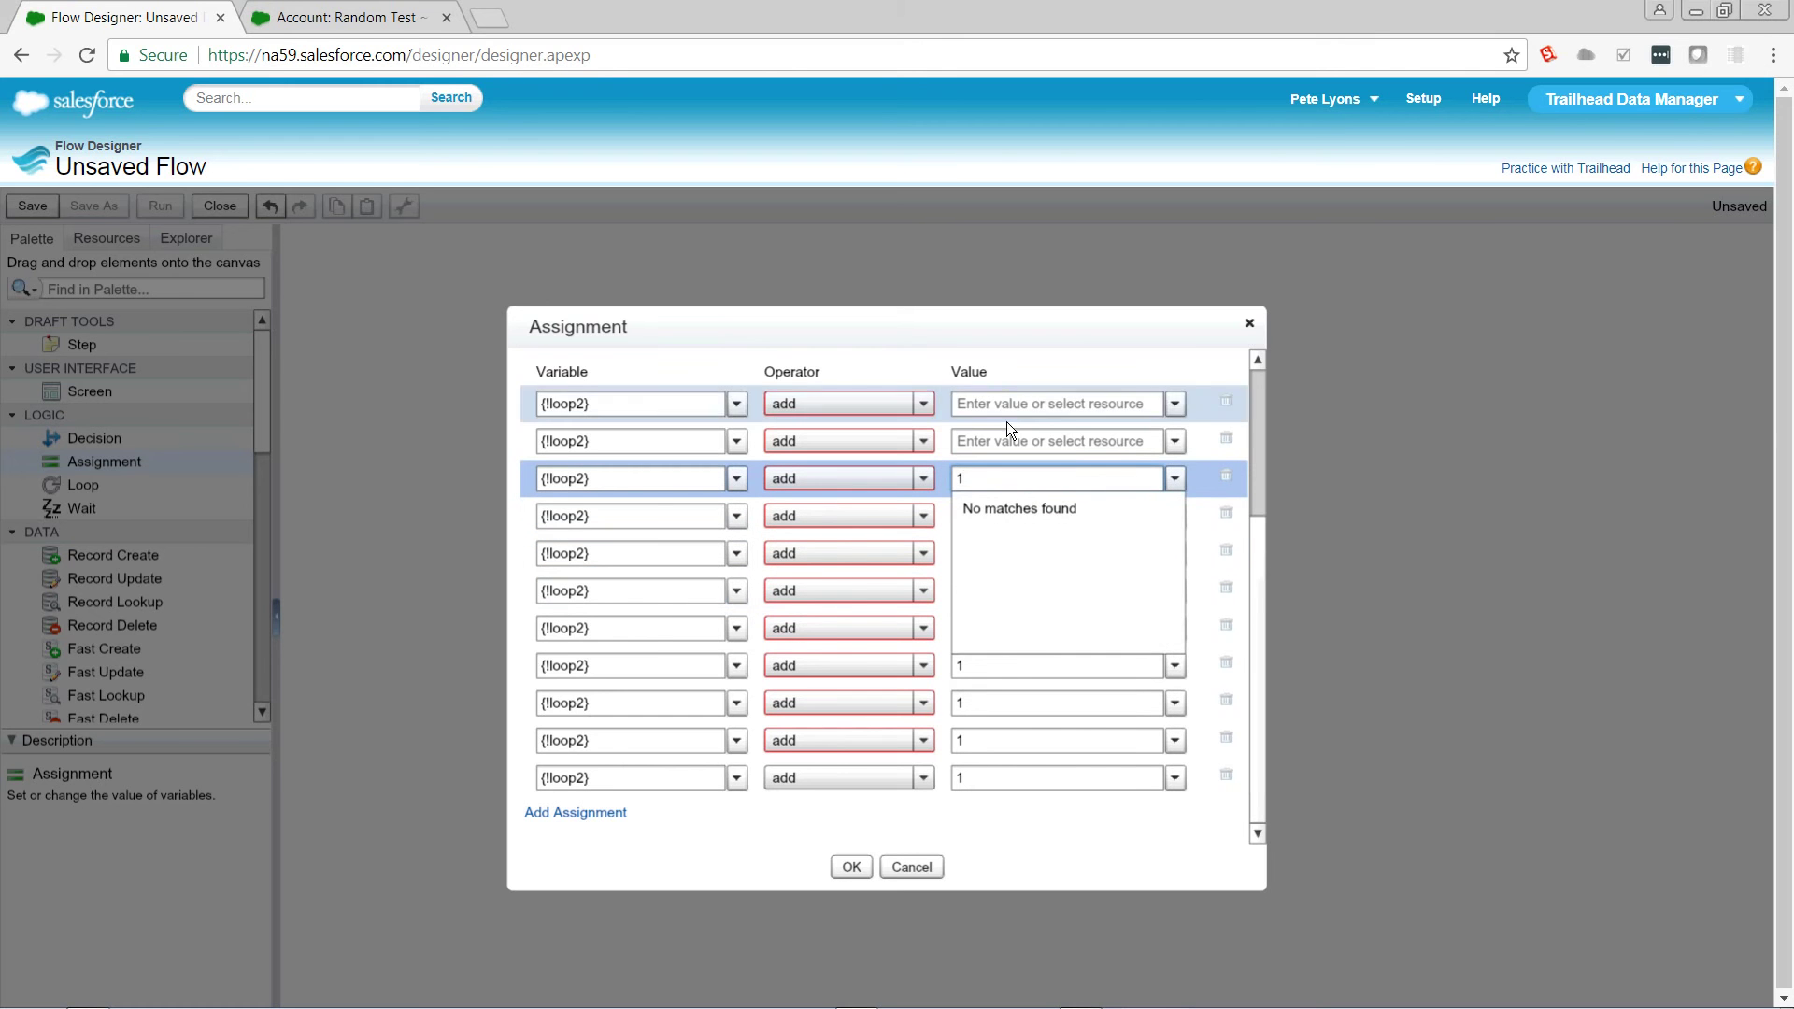
{"action": "left_click", "coordinate": [1005, 435]}
{"action": "type", "text": "1"}
{"action": "left_click", "coordinate": [1004, 410]}
{"action": "type", "text": "1"}
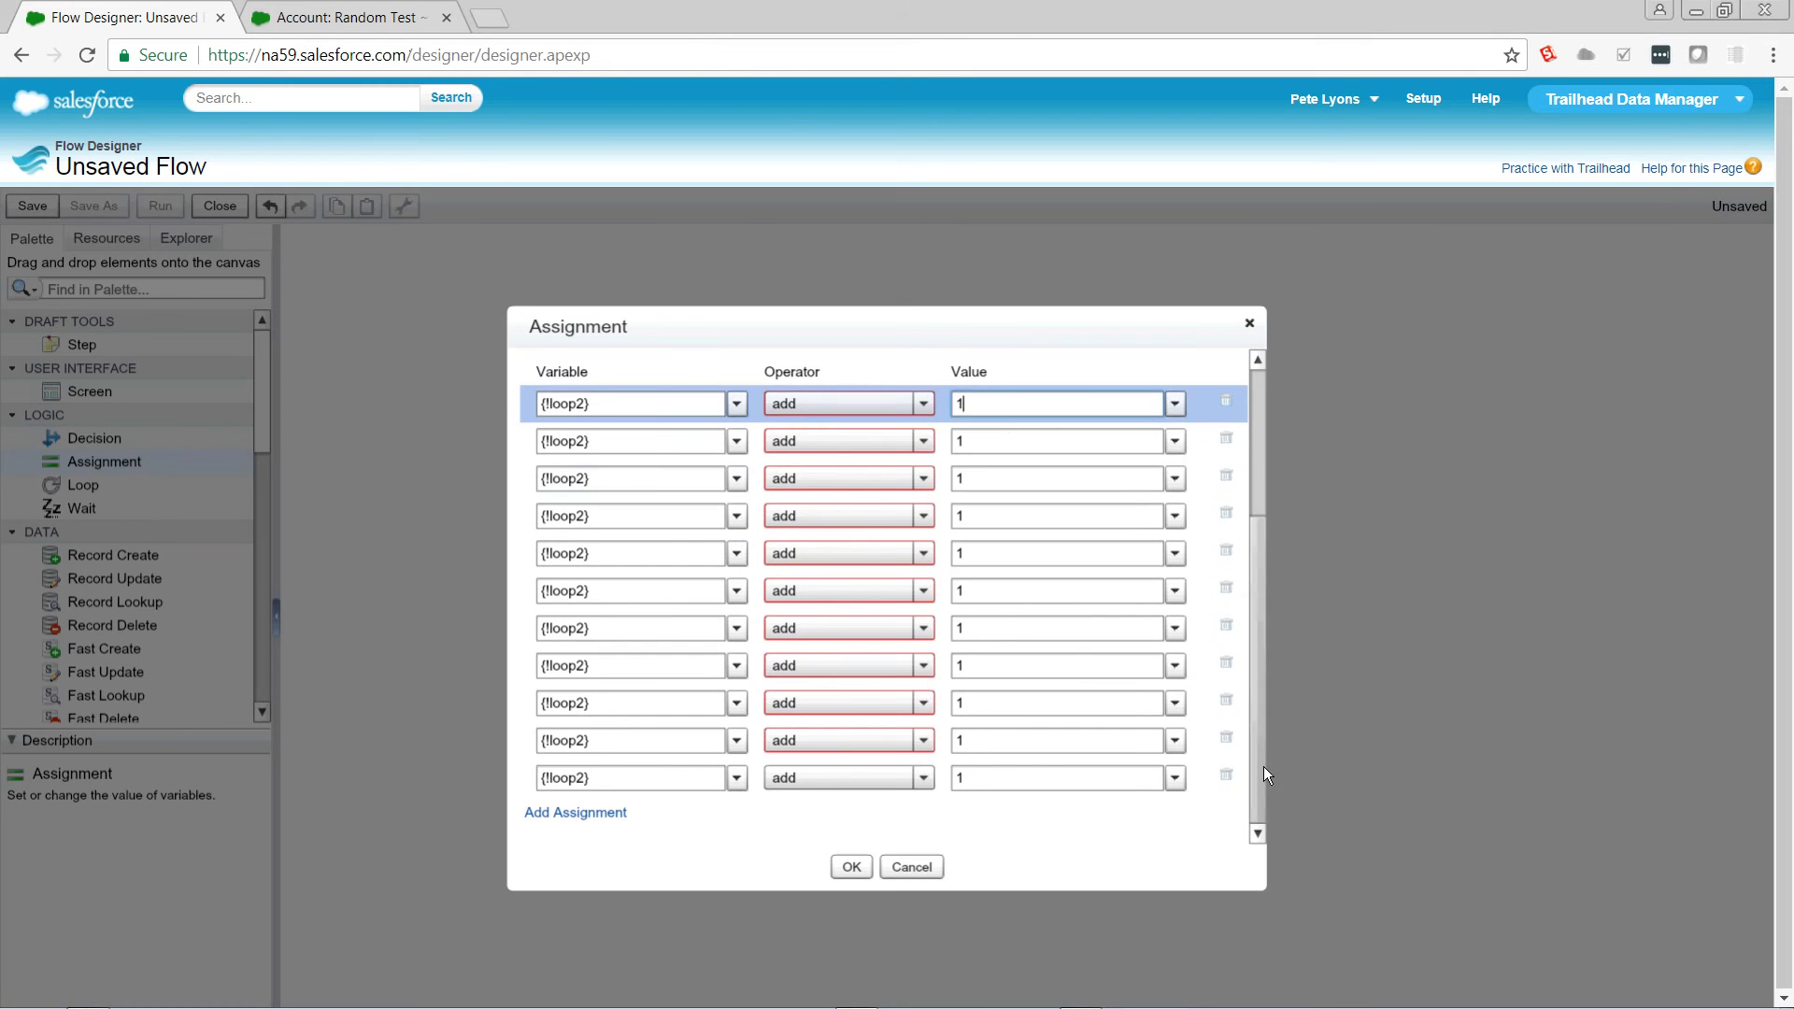
Place count to 11, route loop 9's 'for each value' path into it, and connect it back
{"action": "scroll", "coordinate": [1263, 757], "scroll_direction": "up", "scroll_amount": 5}
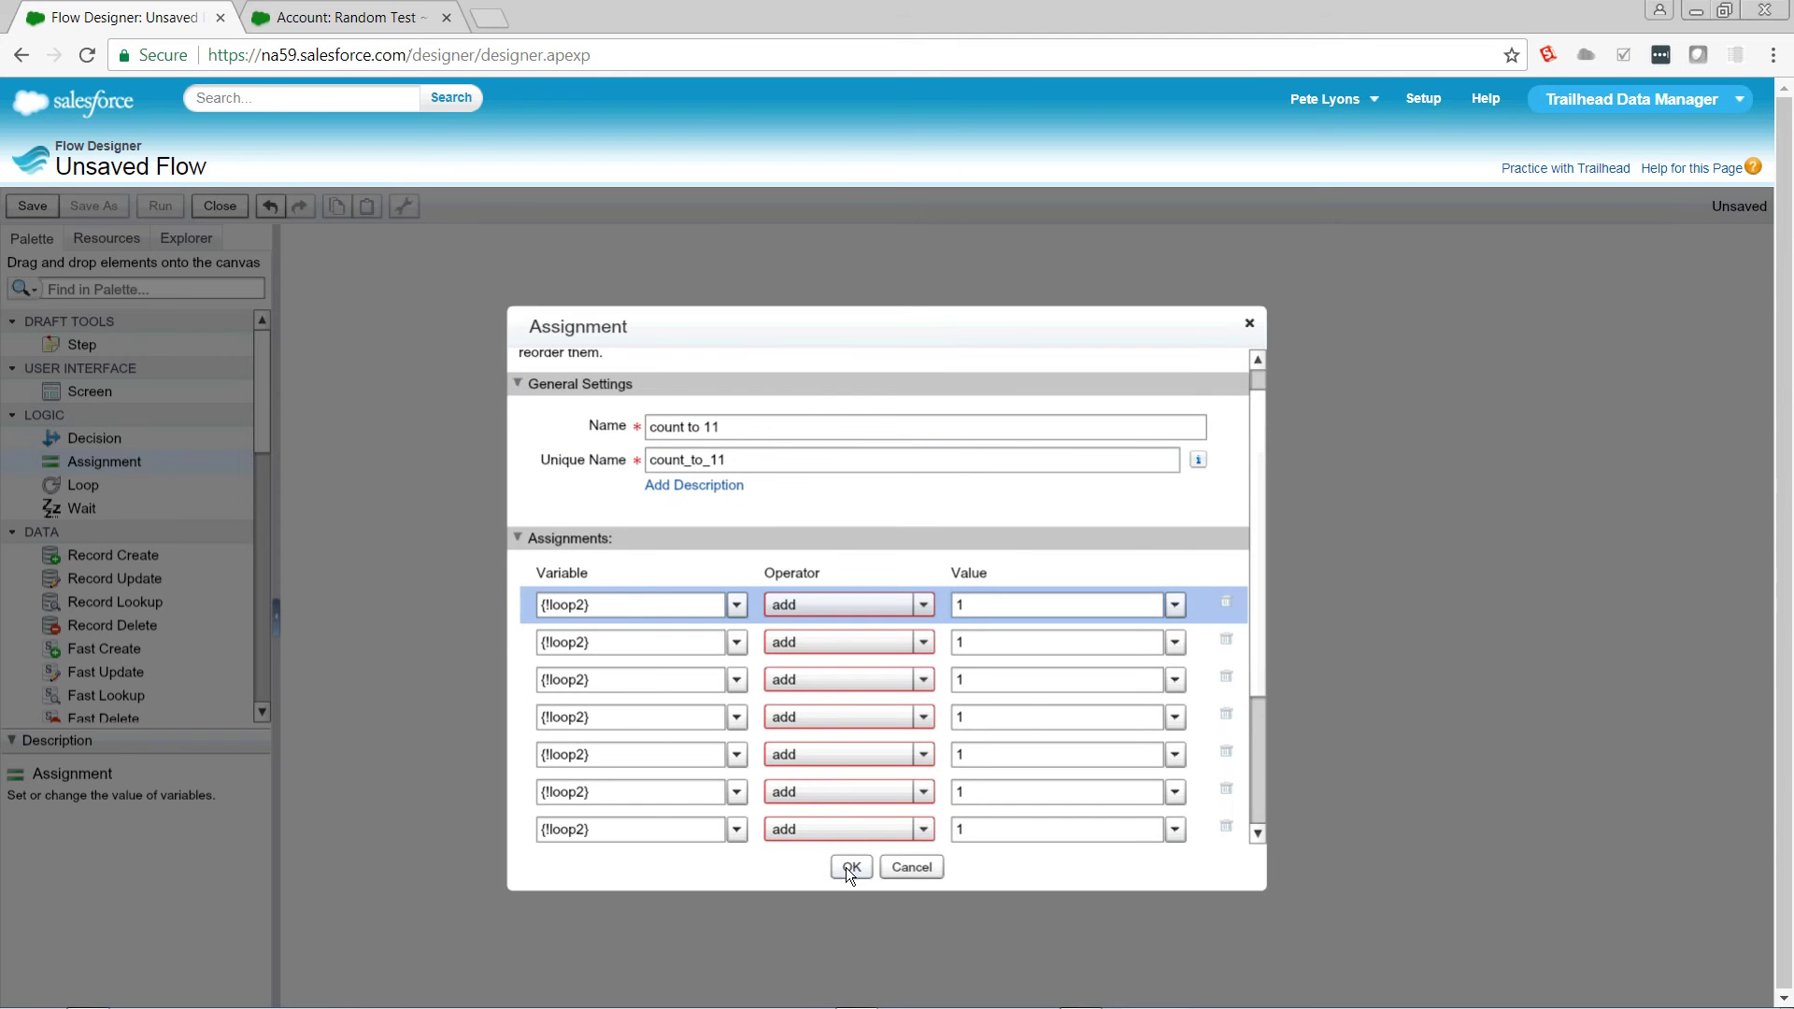
{"action": "left_click", "coordinate": [848, 869]}
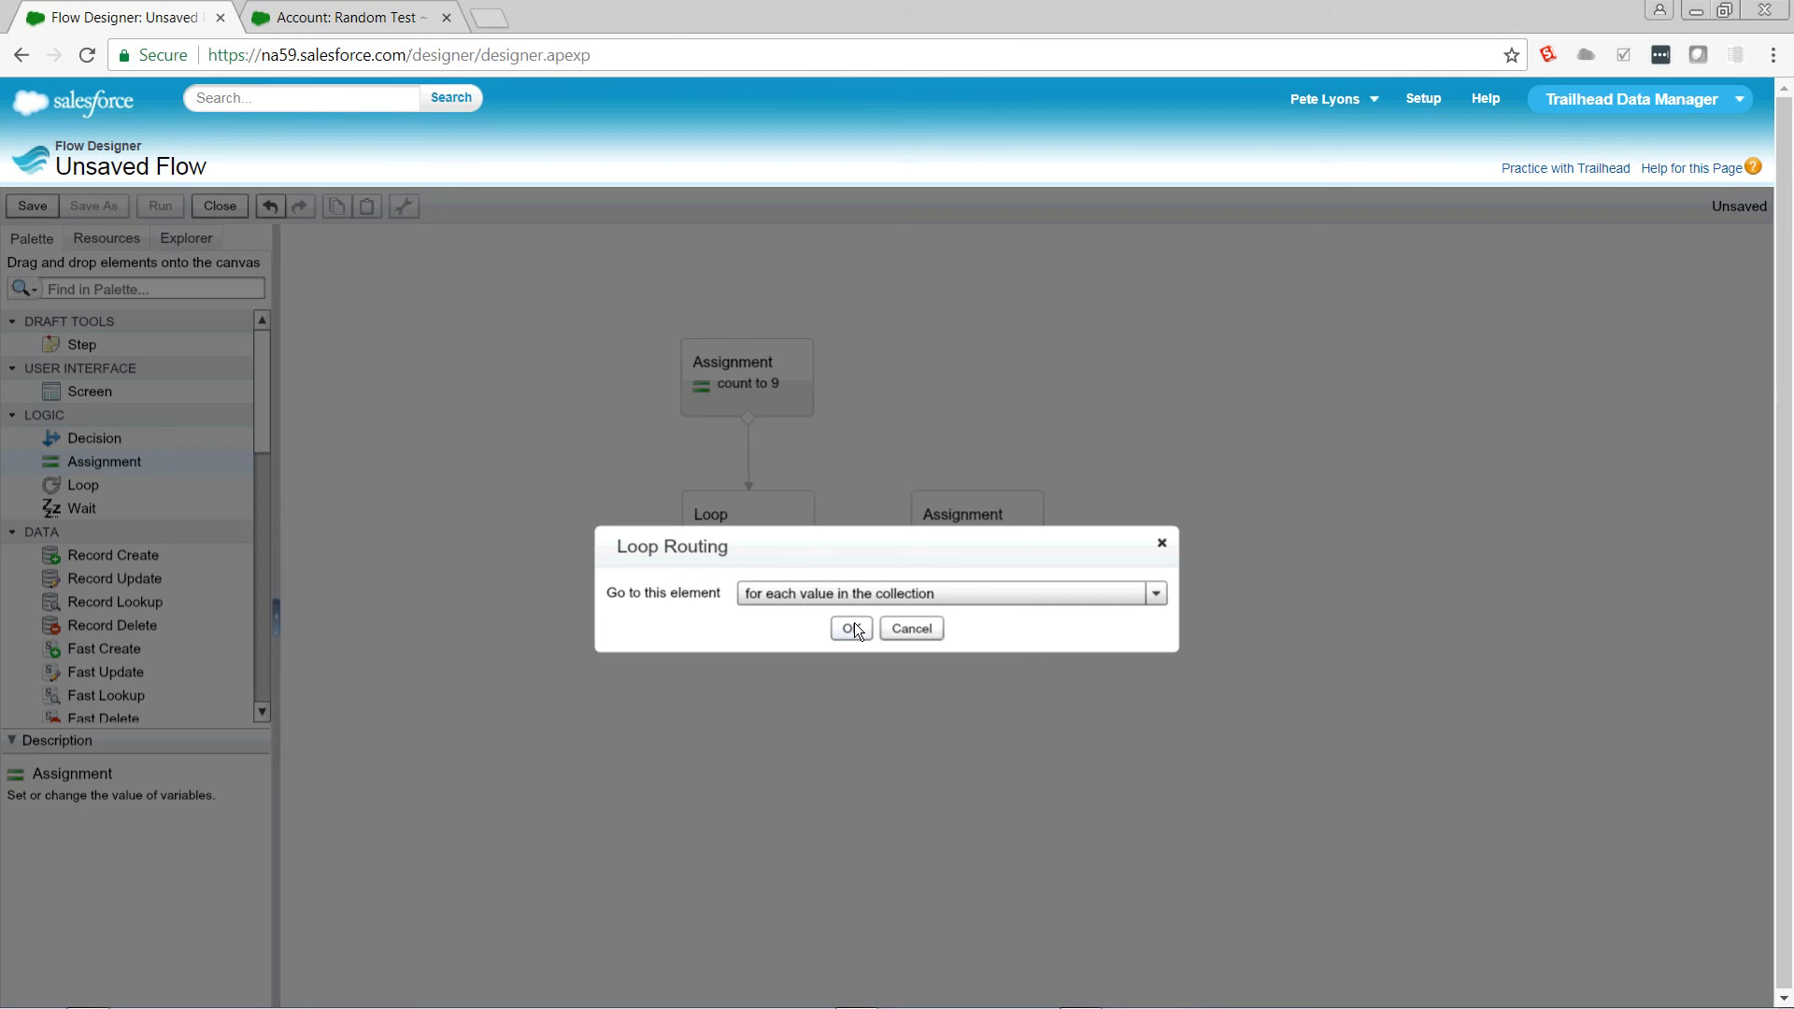
{"action": "left_click", "coordinate": [851, 629]}
{"action": "left_click_drag", "start_coordinate": [985, 533], "coordinate": [1003, 531]}
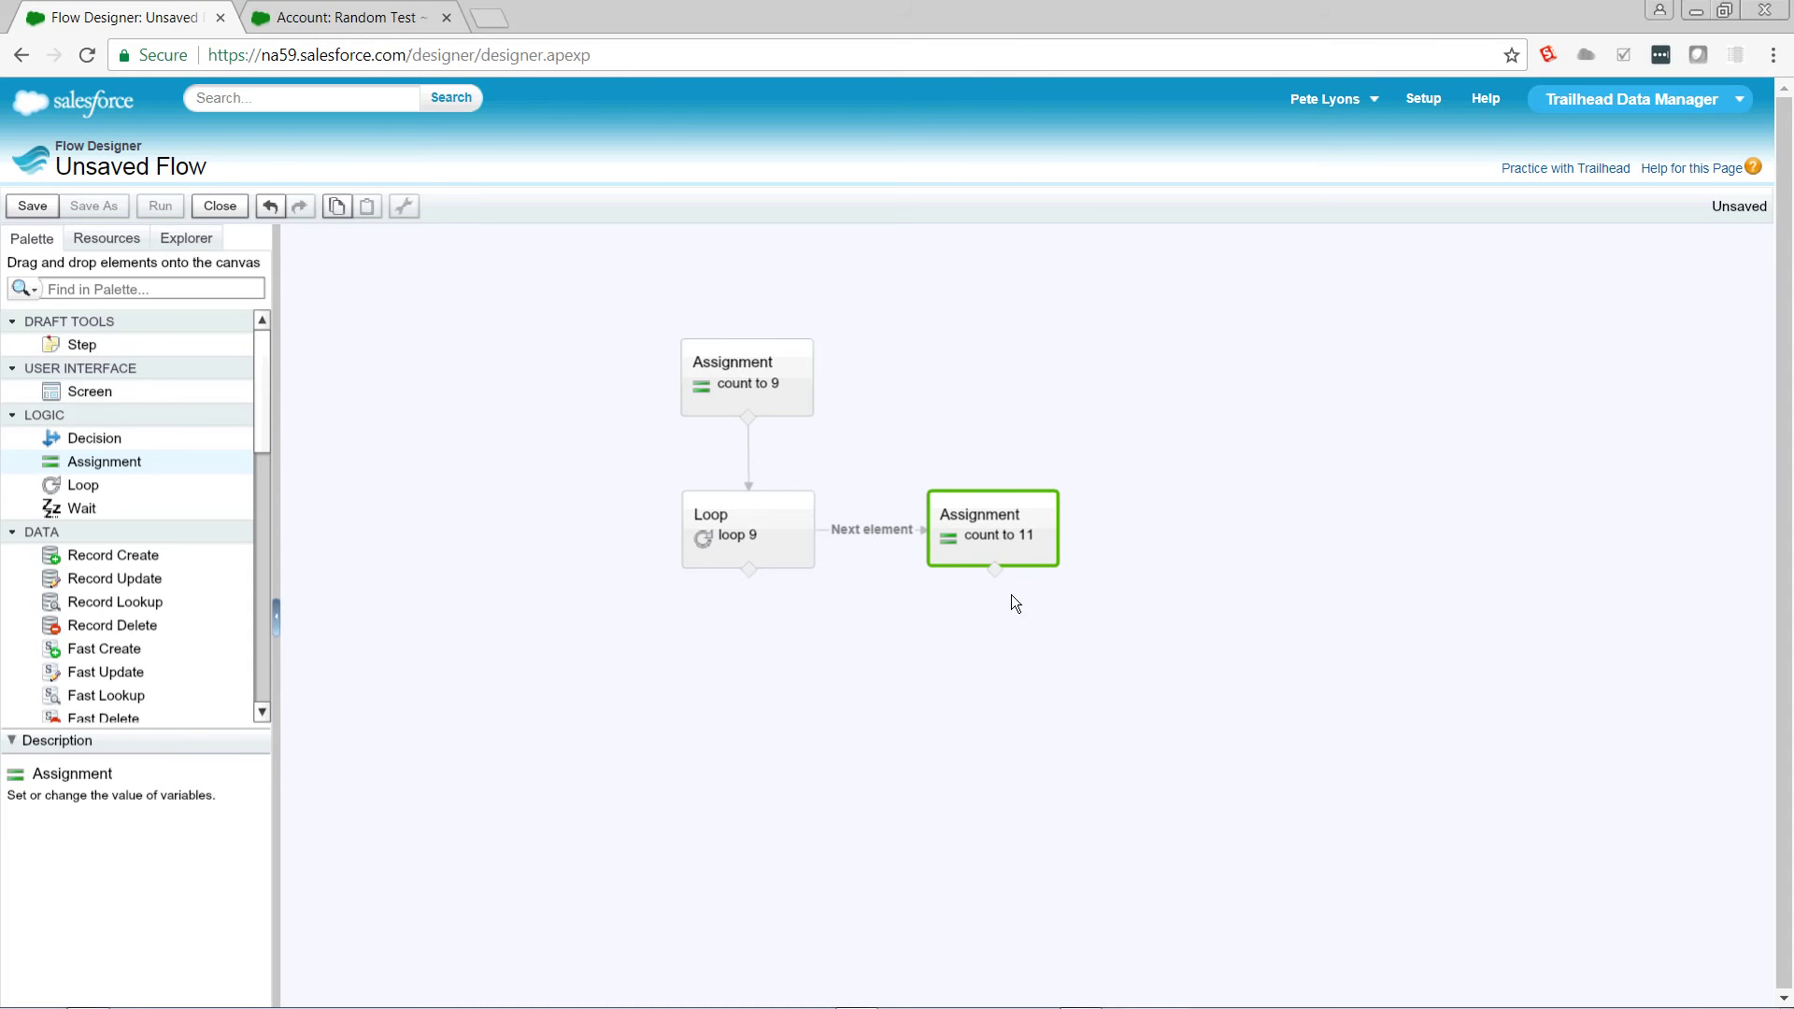
{"action": "left_click_drag", "start_coordinate": [994, 568], "coordinate": [792, 532]}
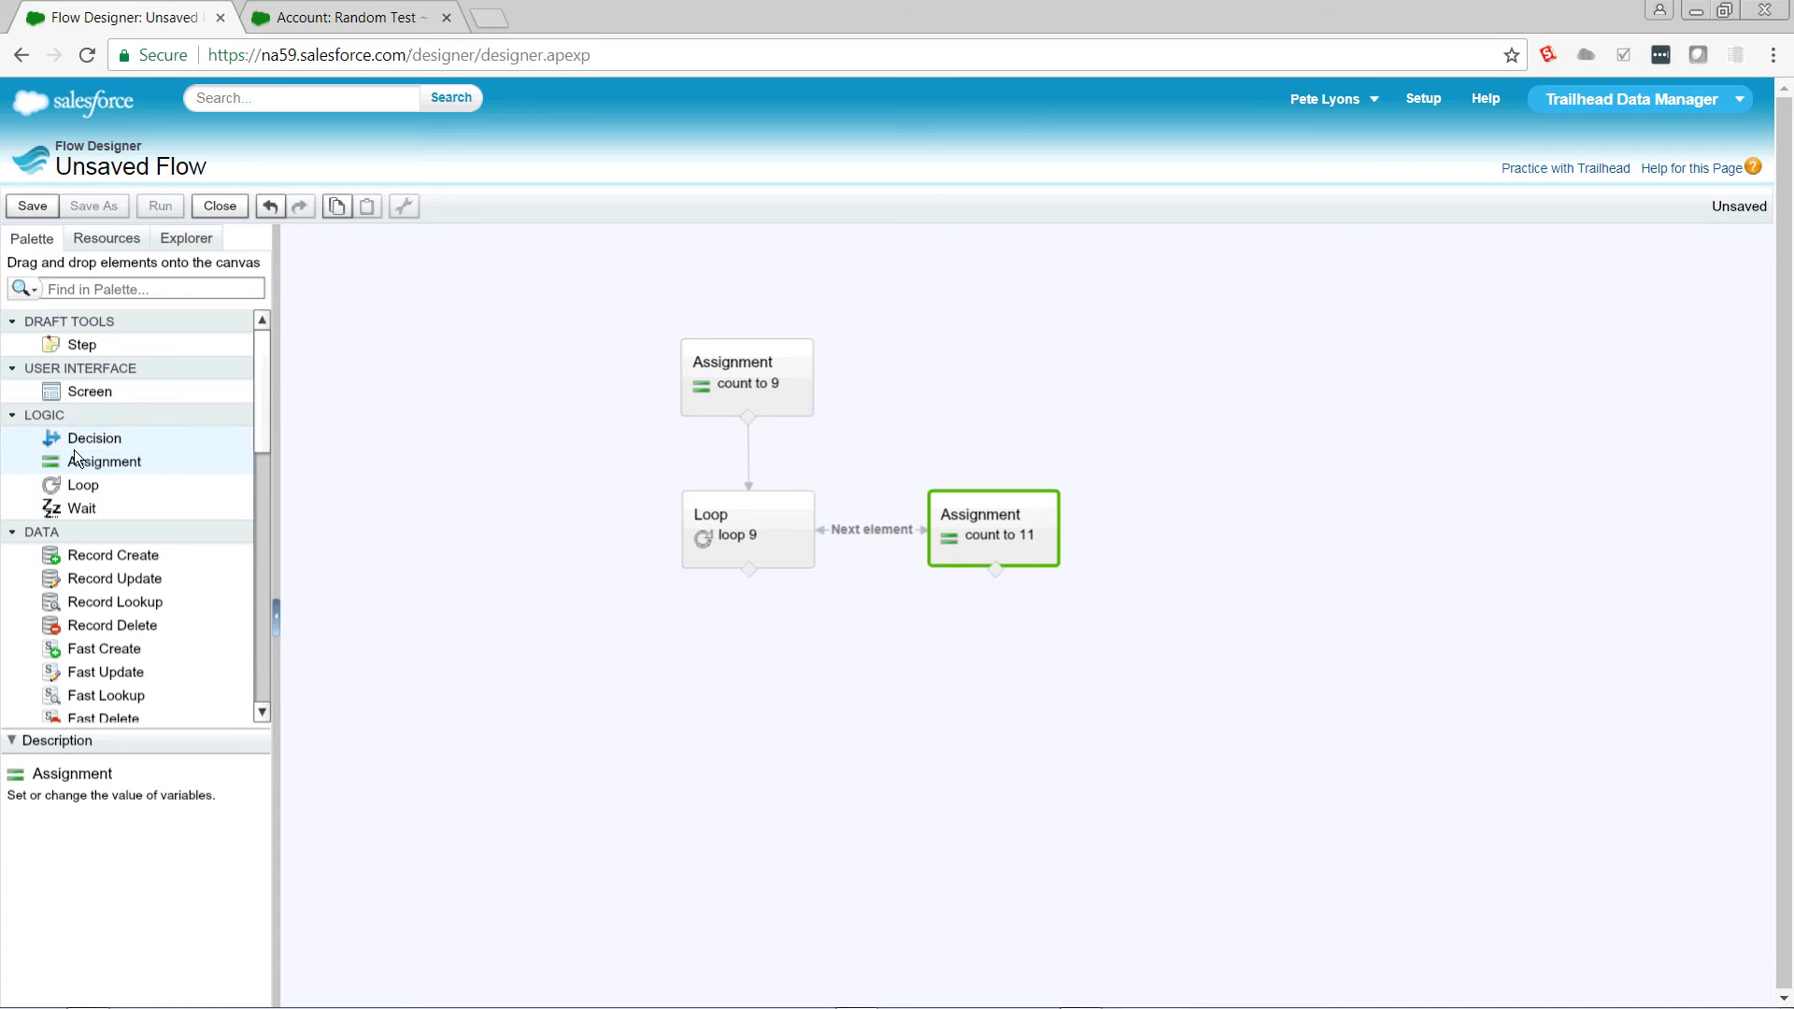
Add Loop 'count 99' over {!loop2} with variable {!thisLoop}, linked from loop 9's end
{"action": "left_click_drag", "start_coordinate": [96, 496], "coordinate": [748, 670]}
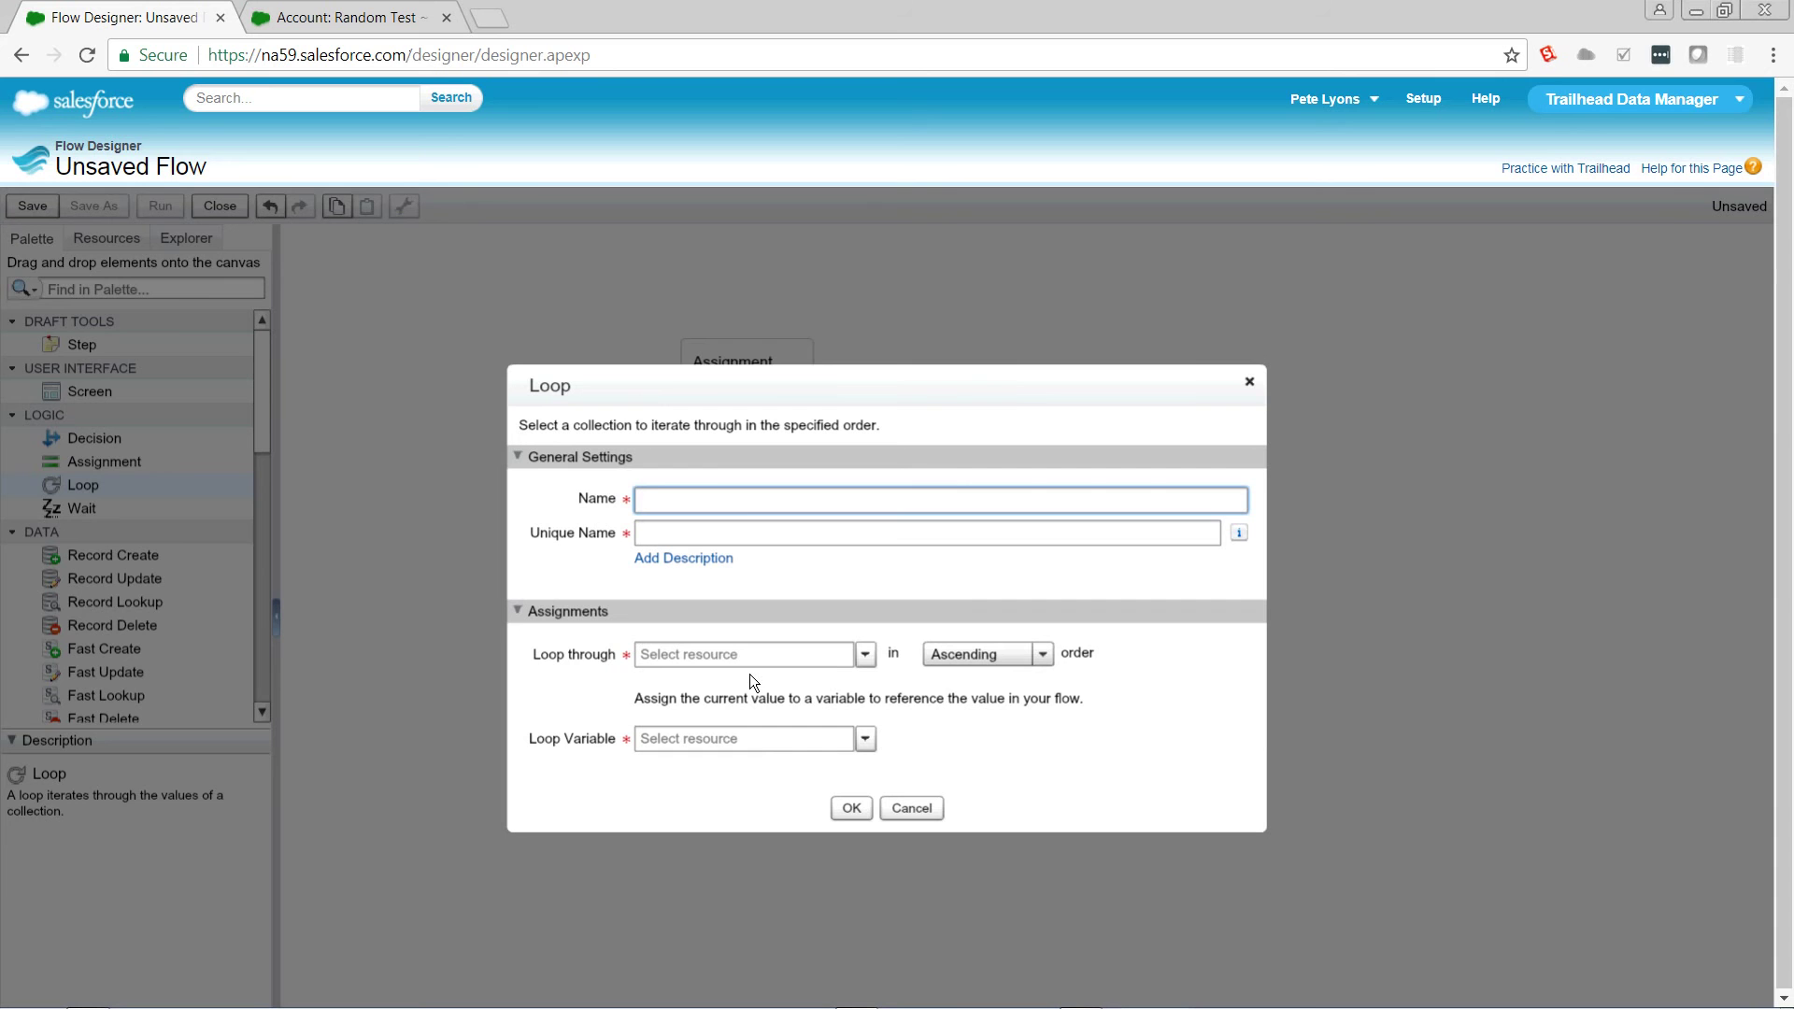
{"action": "type", "text": "count 99"}
{"action": "key", "text": "Tab"}
{"action": "key", "text": "Tab"}
{"action": "key", "text": "Tab"}
{"action": "type", "text": "lo"}
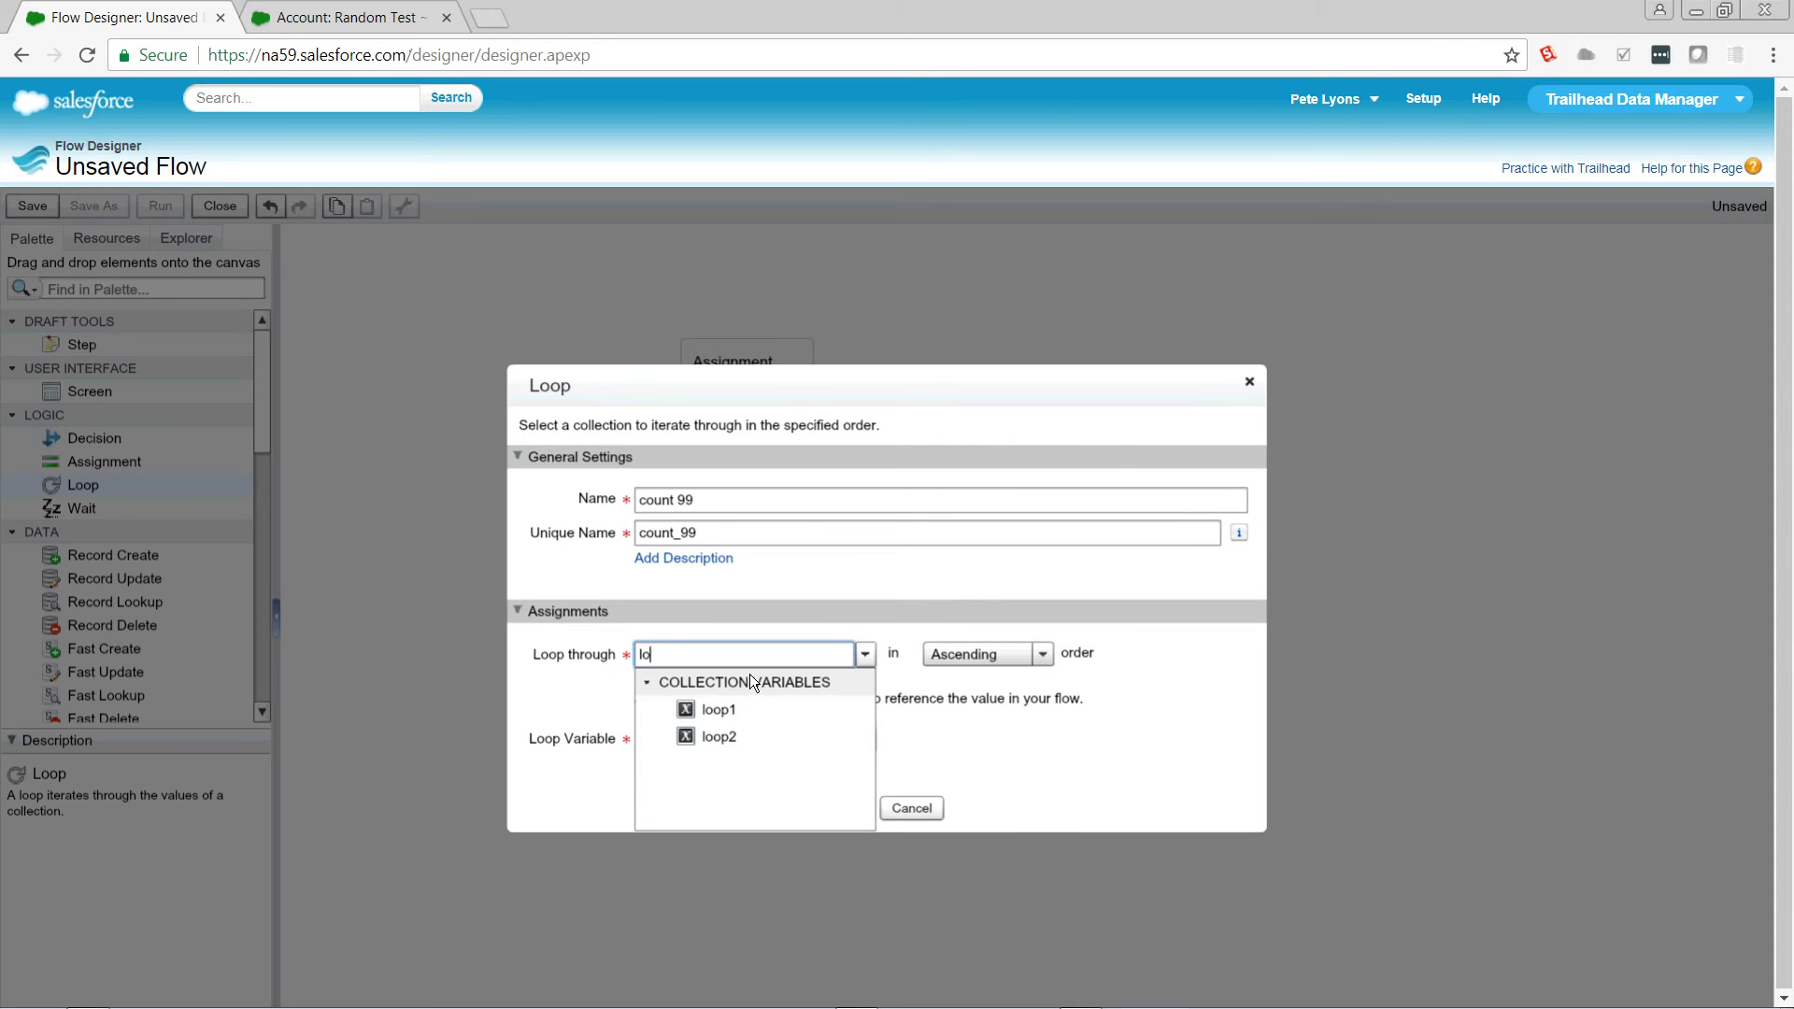
{"action": "left_click", "coordinate": [727, 725]}
{"action": "left_click", "coordinate": [728, 741]}
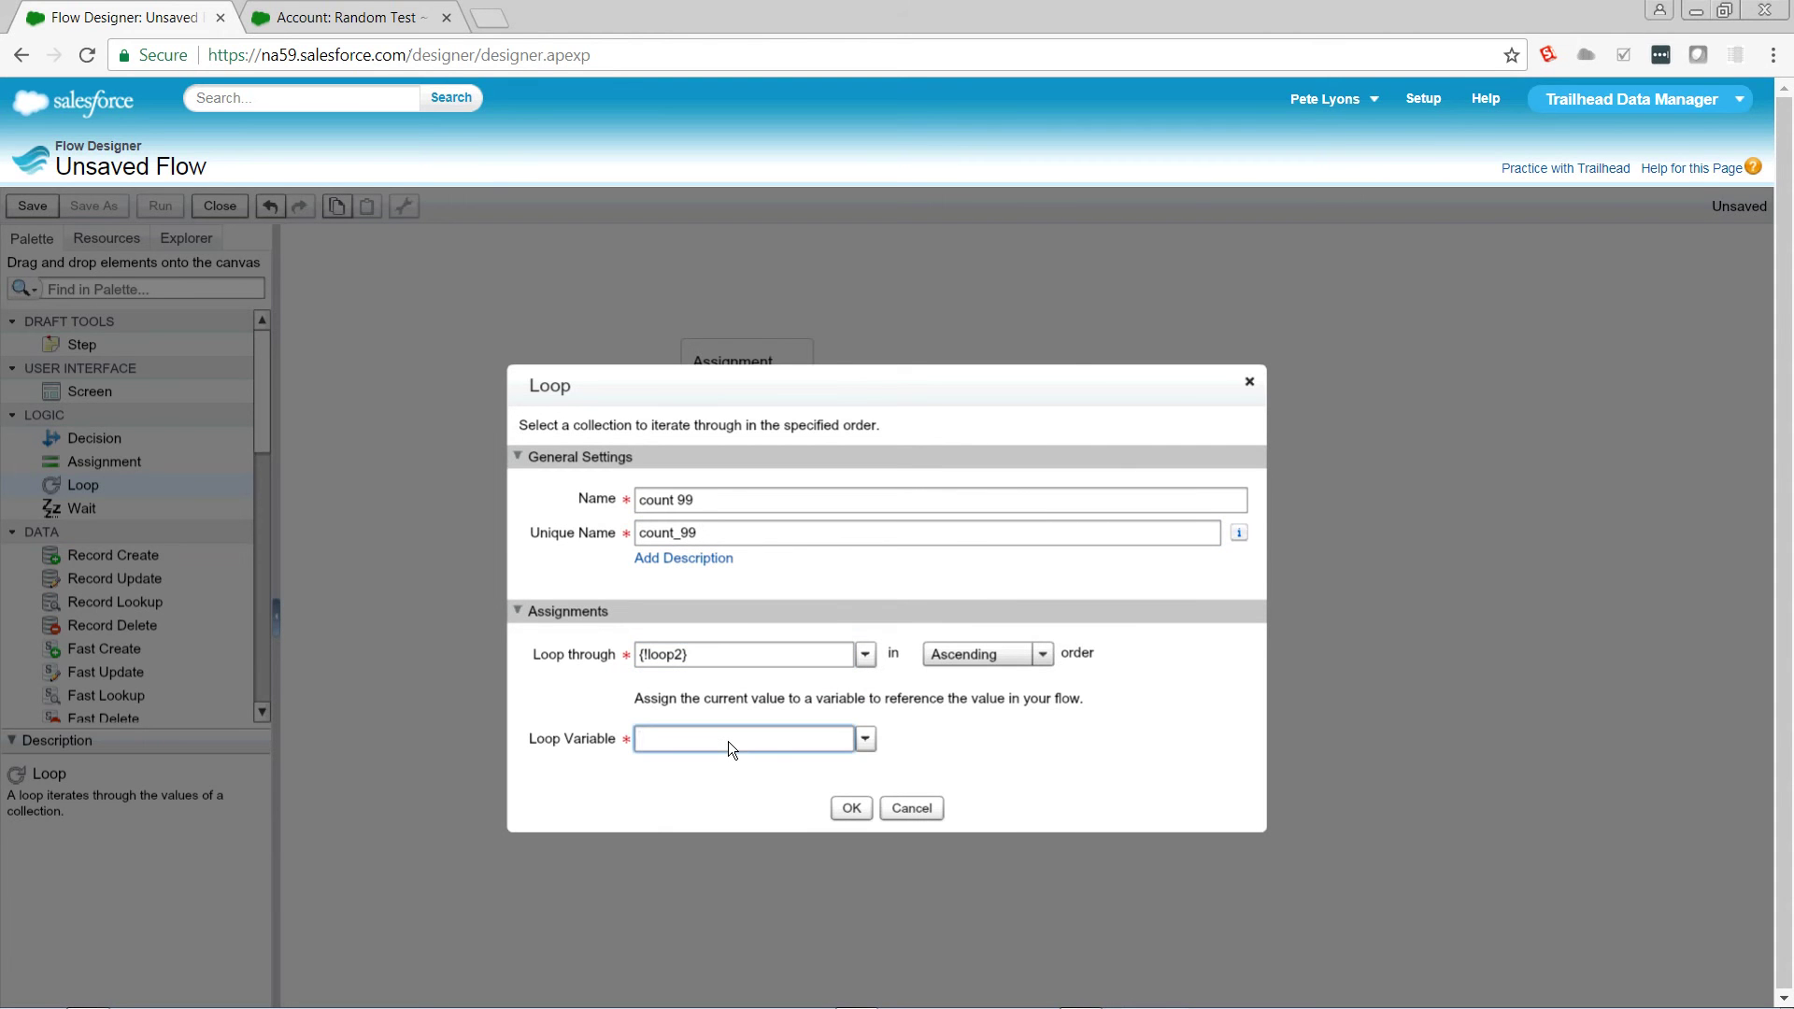
{"action": "type", "text": "th"}
{"action": "left_click", "coordinate": [734, 797]}
{"action": "left_click", "coordinate": [839, 802]}
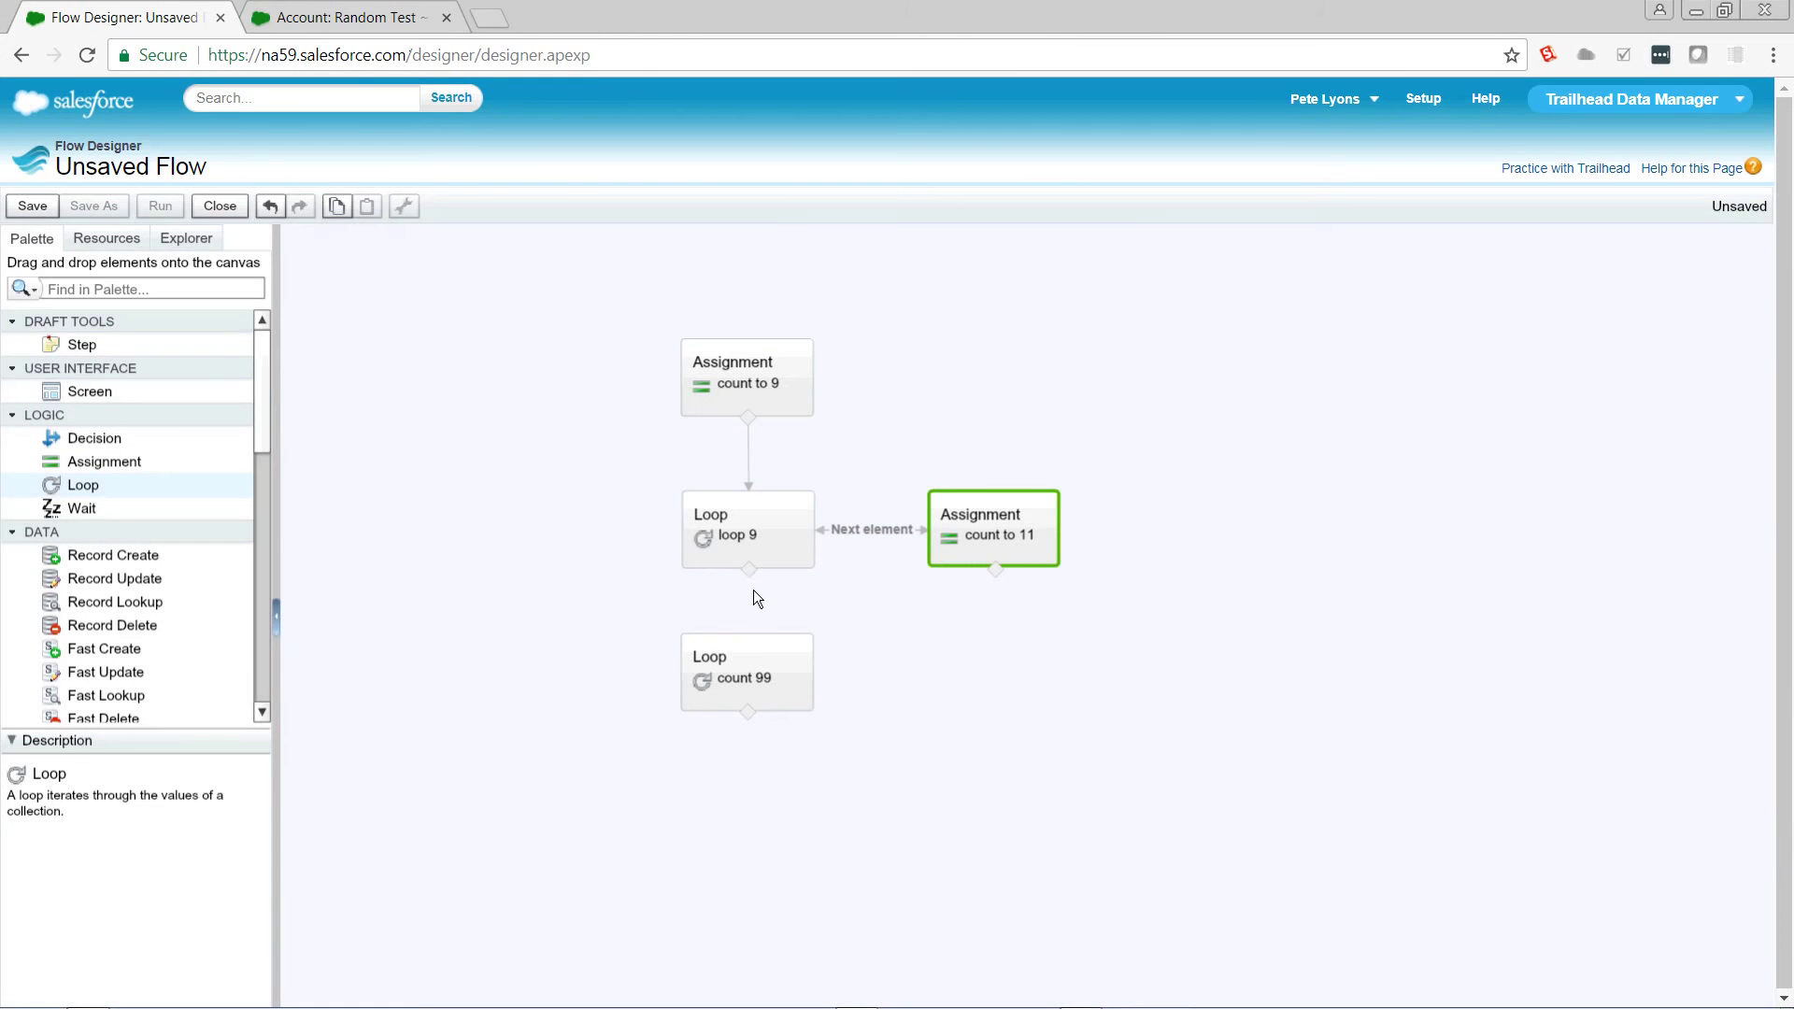
{"action": "left_click_drag", "start_coordinate": [749, 569], "coordinate": [751, 667]}
{"action": "left_click_drag", "start_coordinate": [260, 413], "coordinate": [262, 461]}
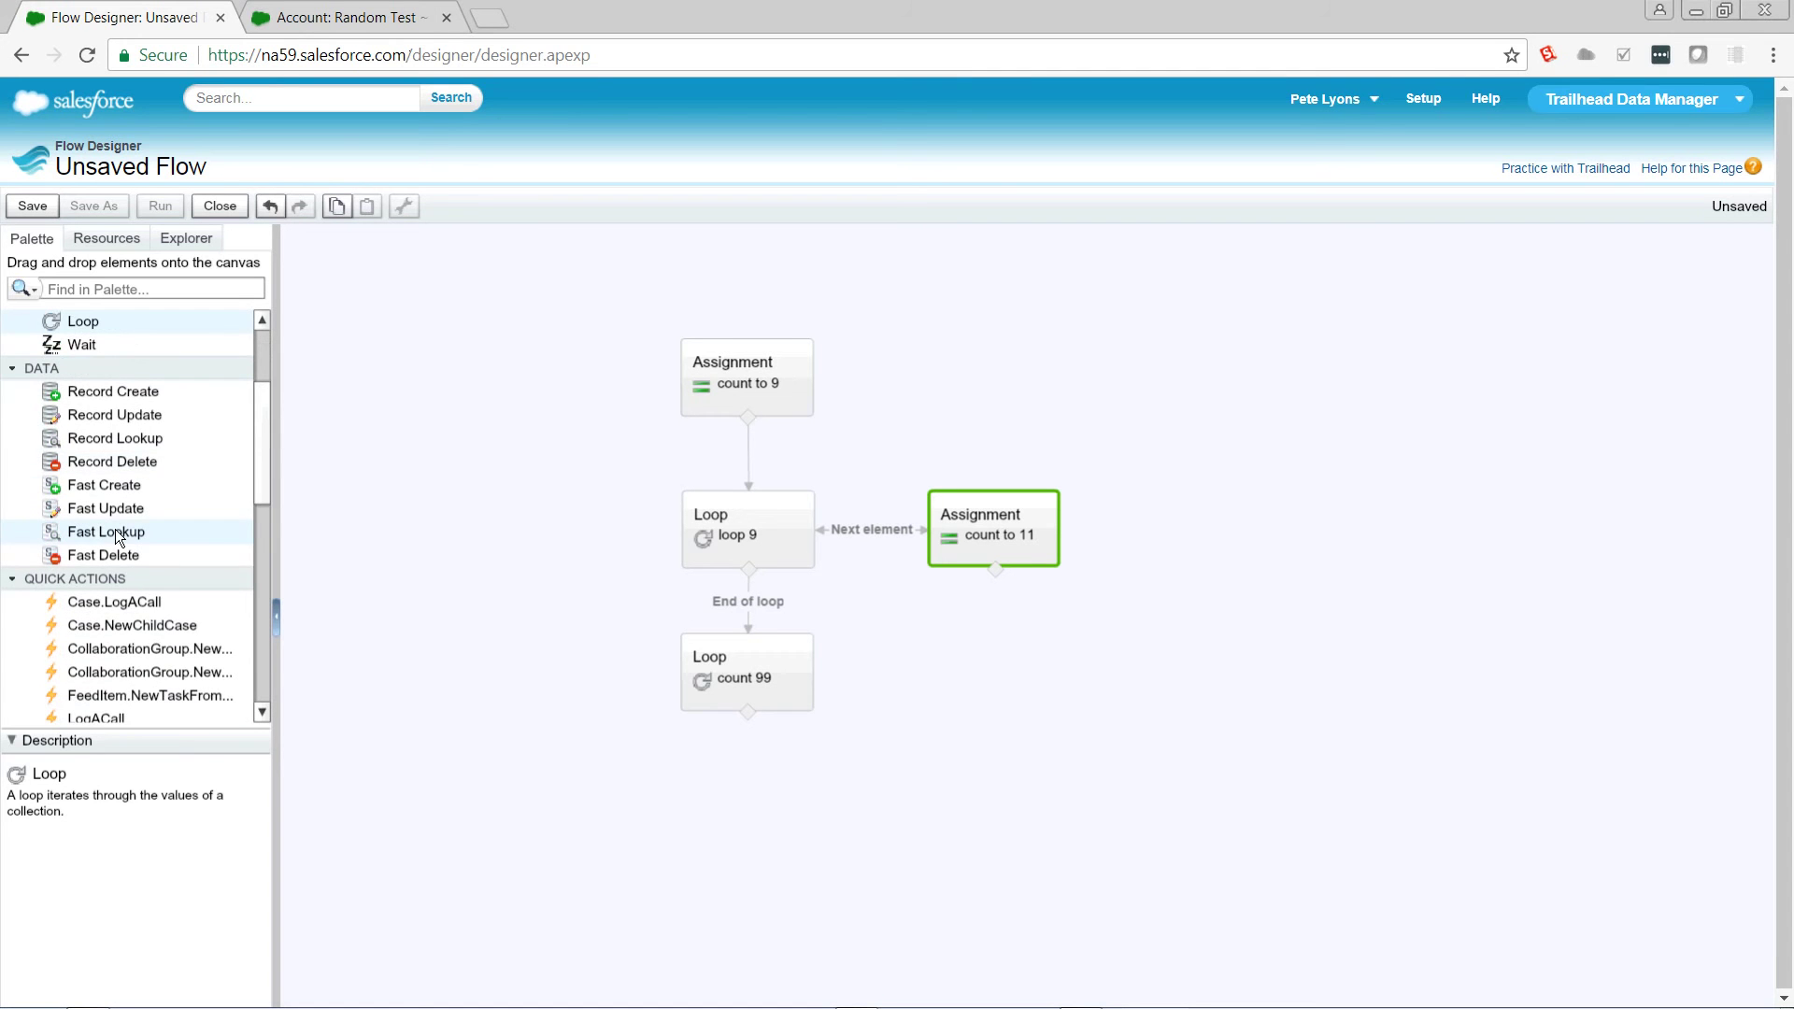
Add Fast Lookup 'rand acct' on Account where AccountNumber does not equal x
{"action": "left_click_drag", "start_coordinate": [116, 528], "coordinate": [993, 680]}
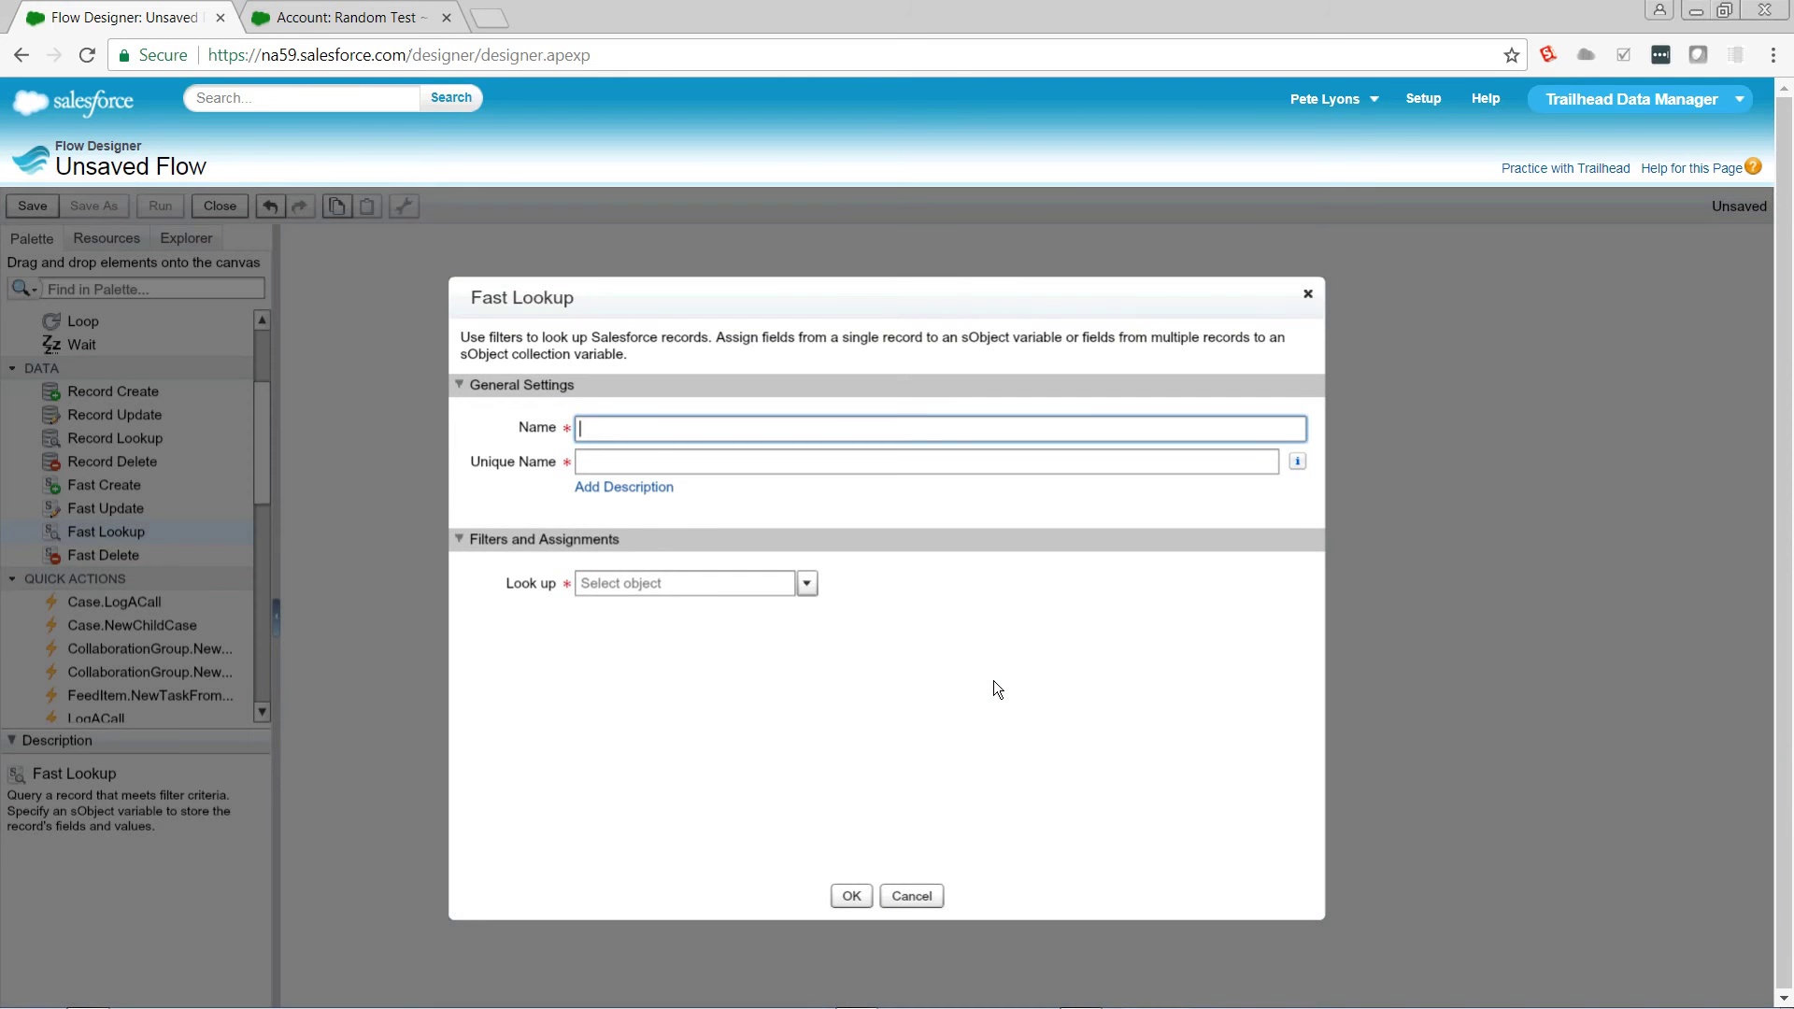
{"action": "type", "text": "rand acct"}
{"action": "key", "text": "Tab"}
{"action": "key", "text": "Tab"}
{"action": "type", "text": "acc"}
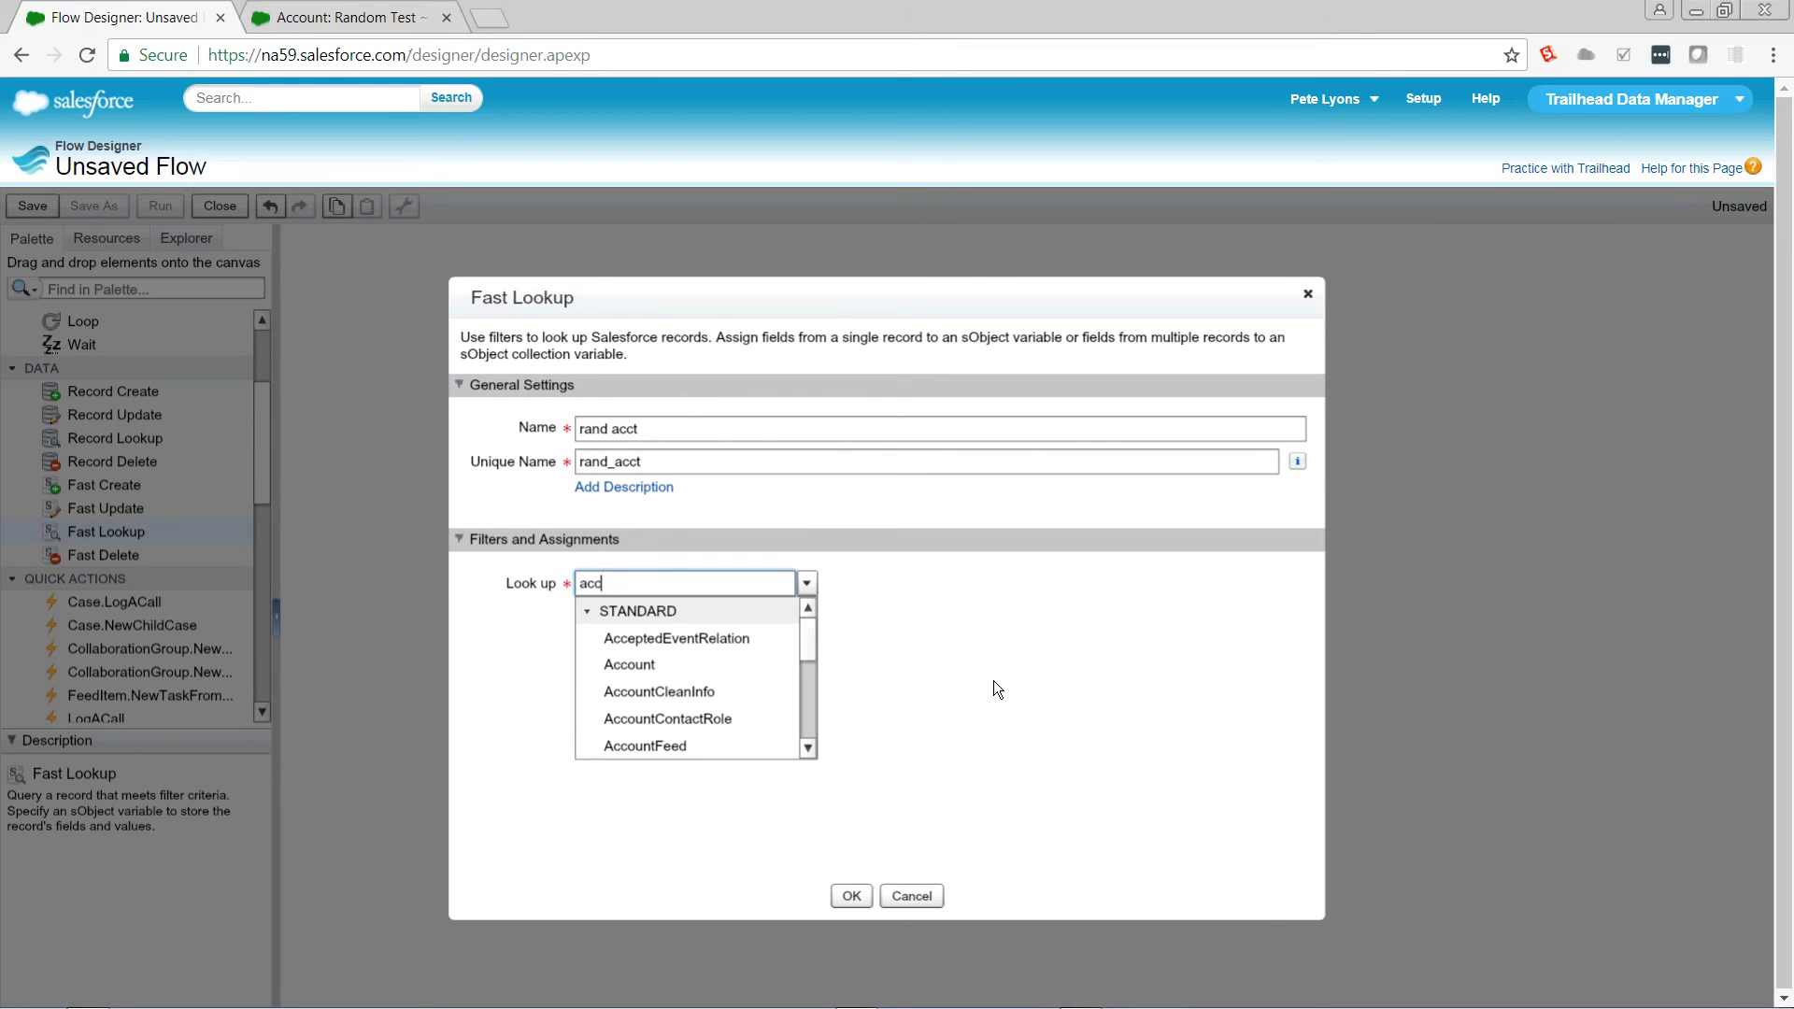
{"action": "left_click", "coordinate": [747, 672]}
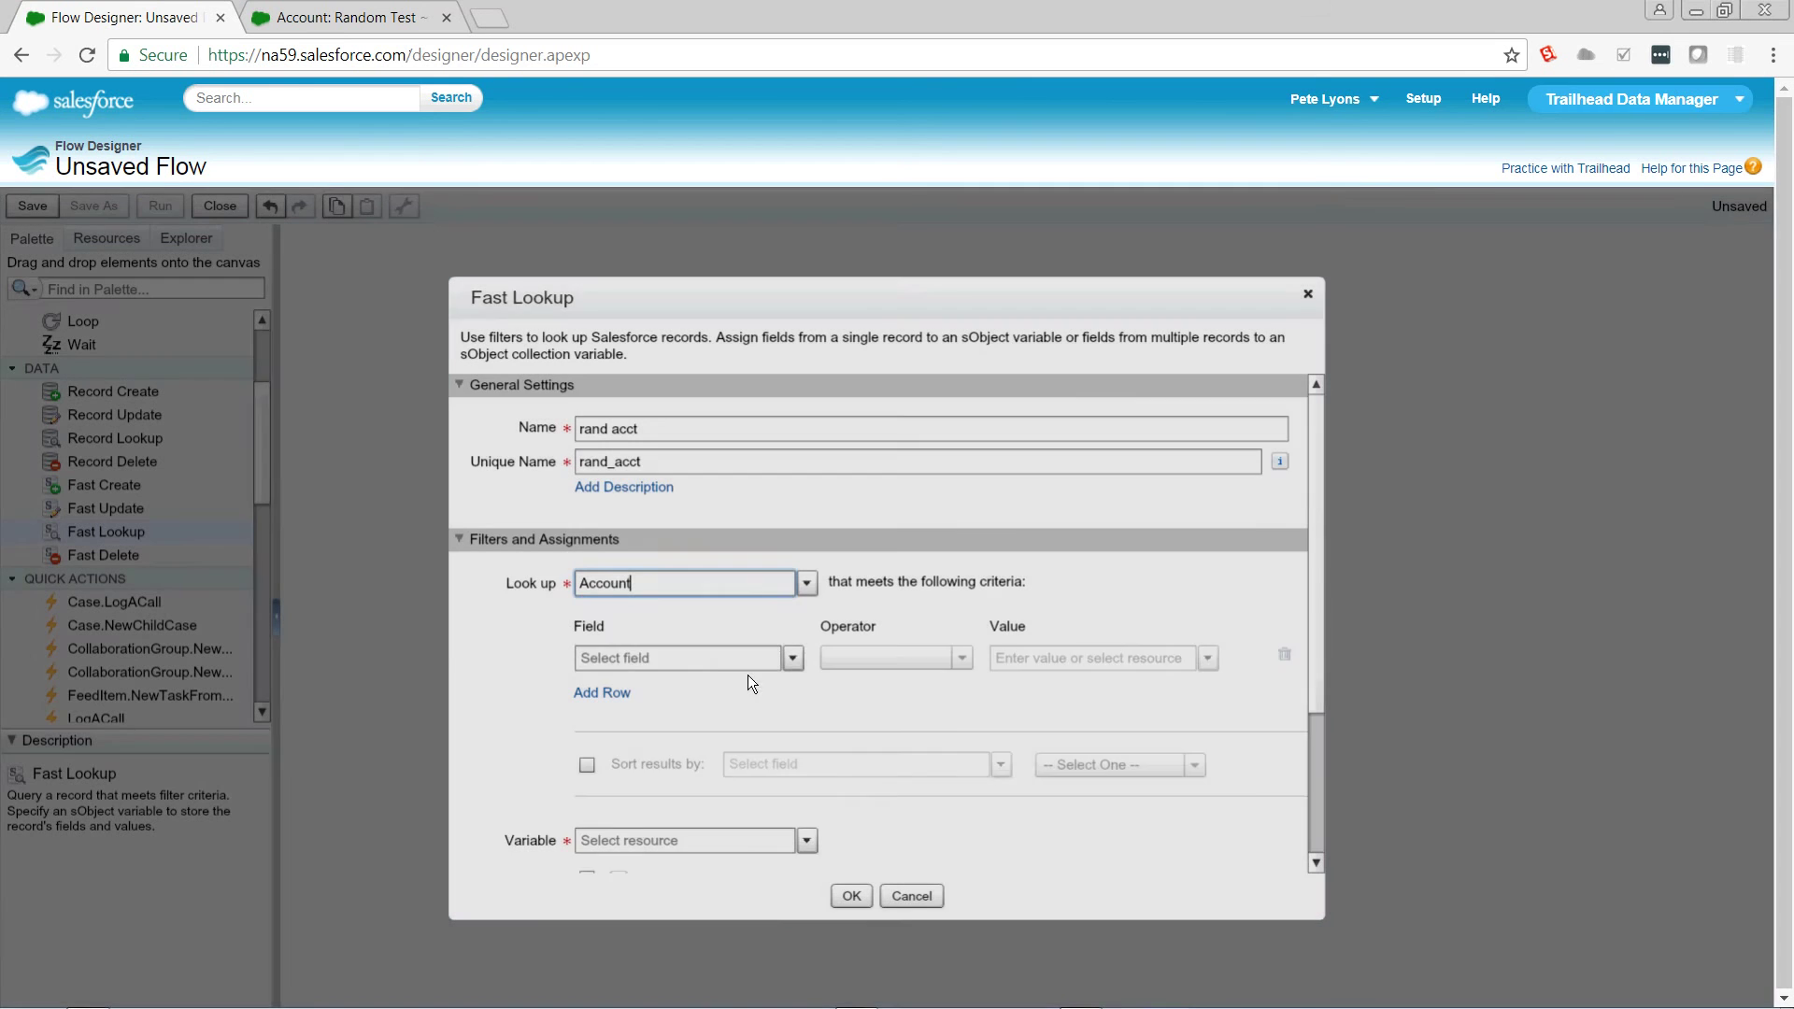
{"action": "left_click", "coordinate": [714, 659]}
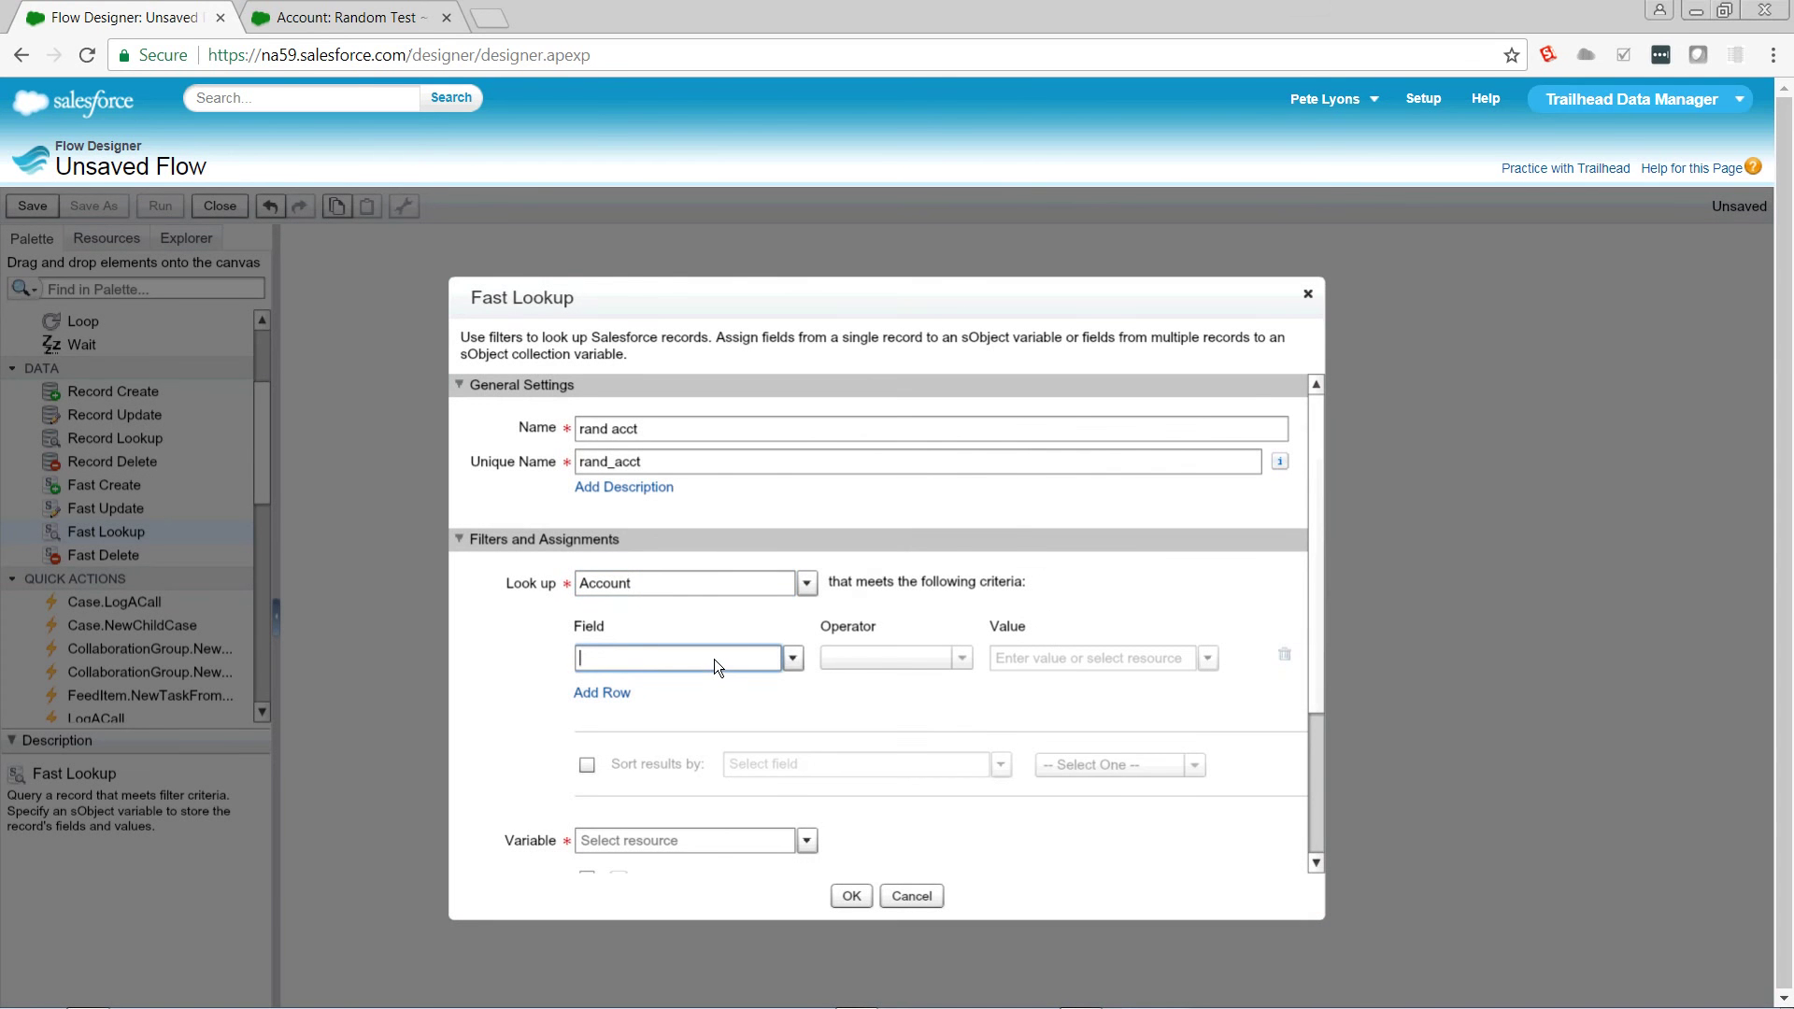
{"action": "left_click", "coordinate": [793, 660]}
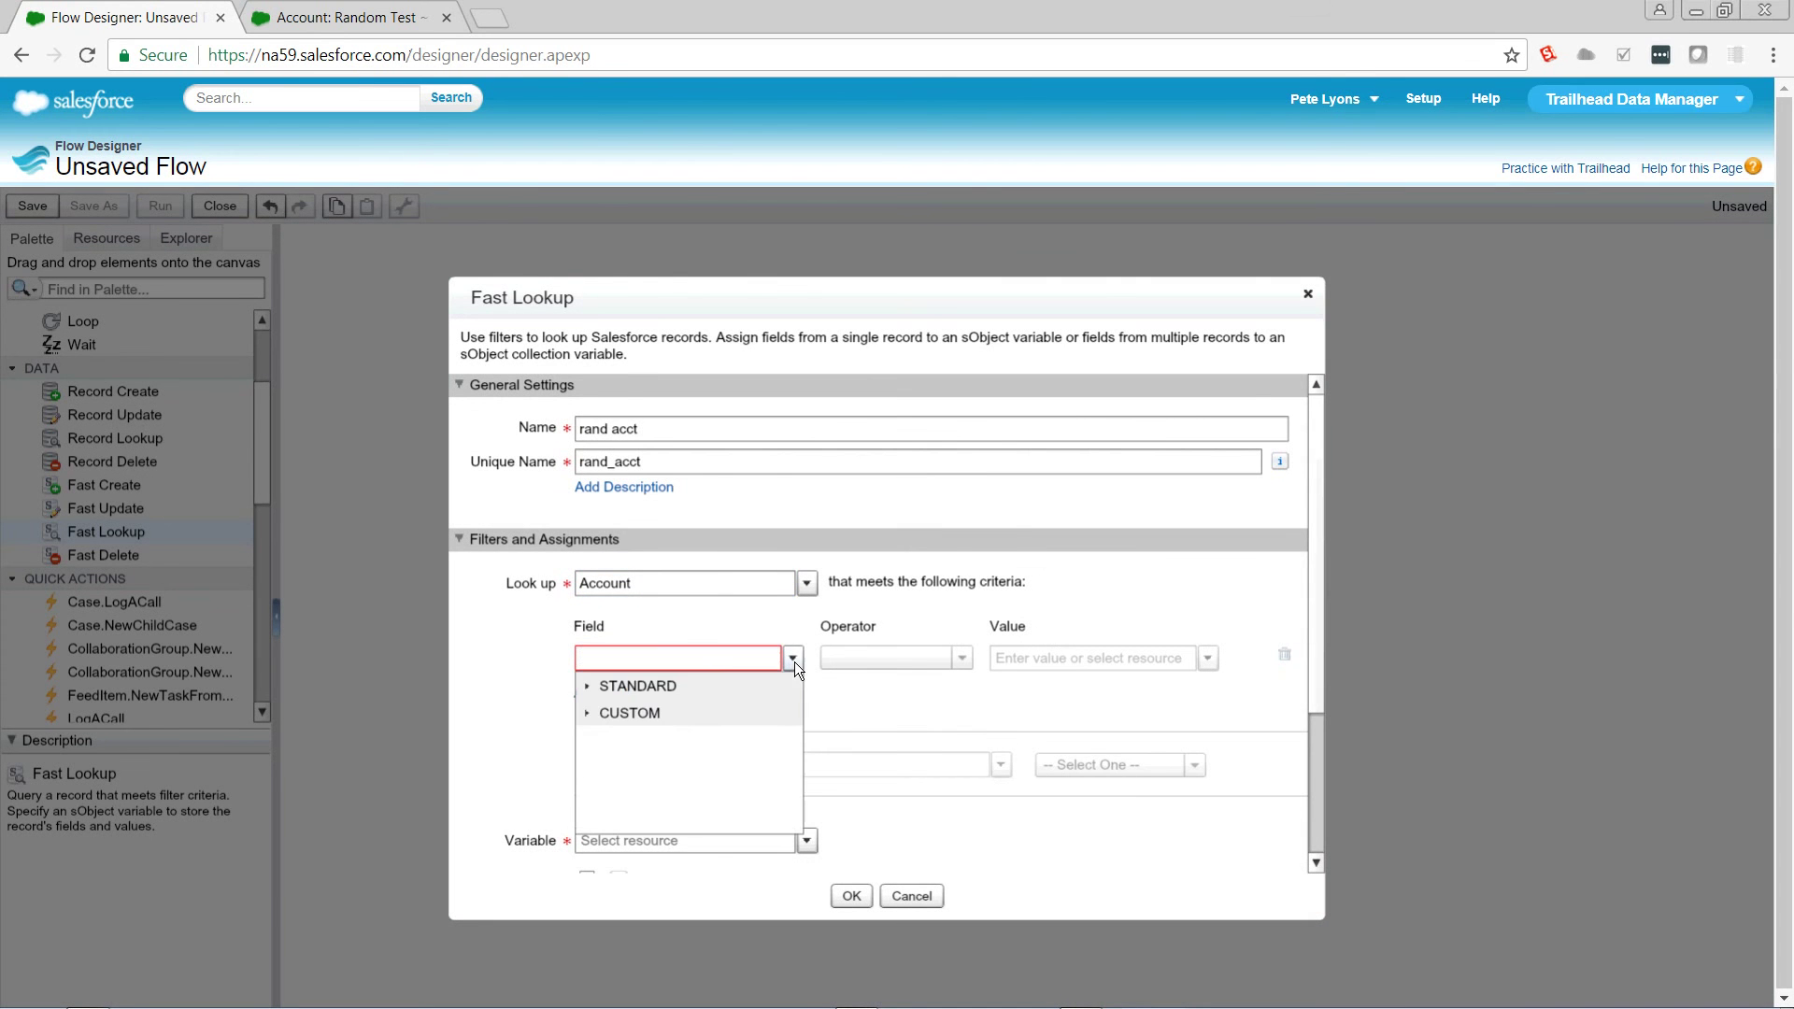
{"action": "left_click", "coordinate": [661, 687]}
{"action": "left_click", "coordinate": [669, 713]}
{"action": "left_click", "coordinate": [913, 662]}
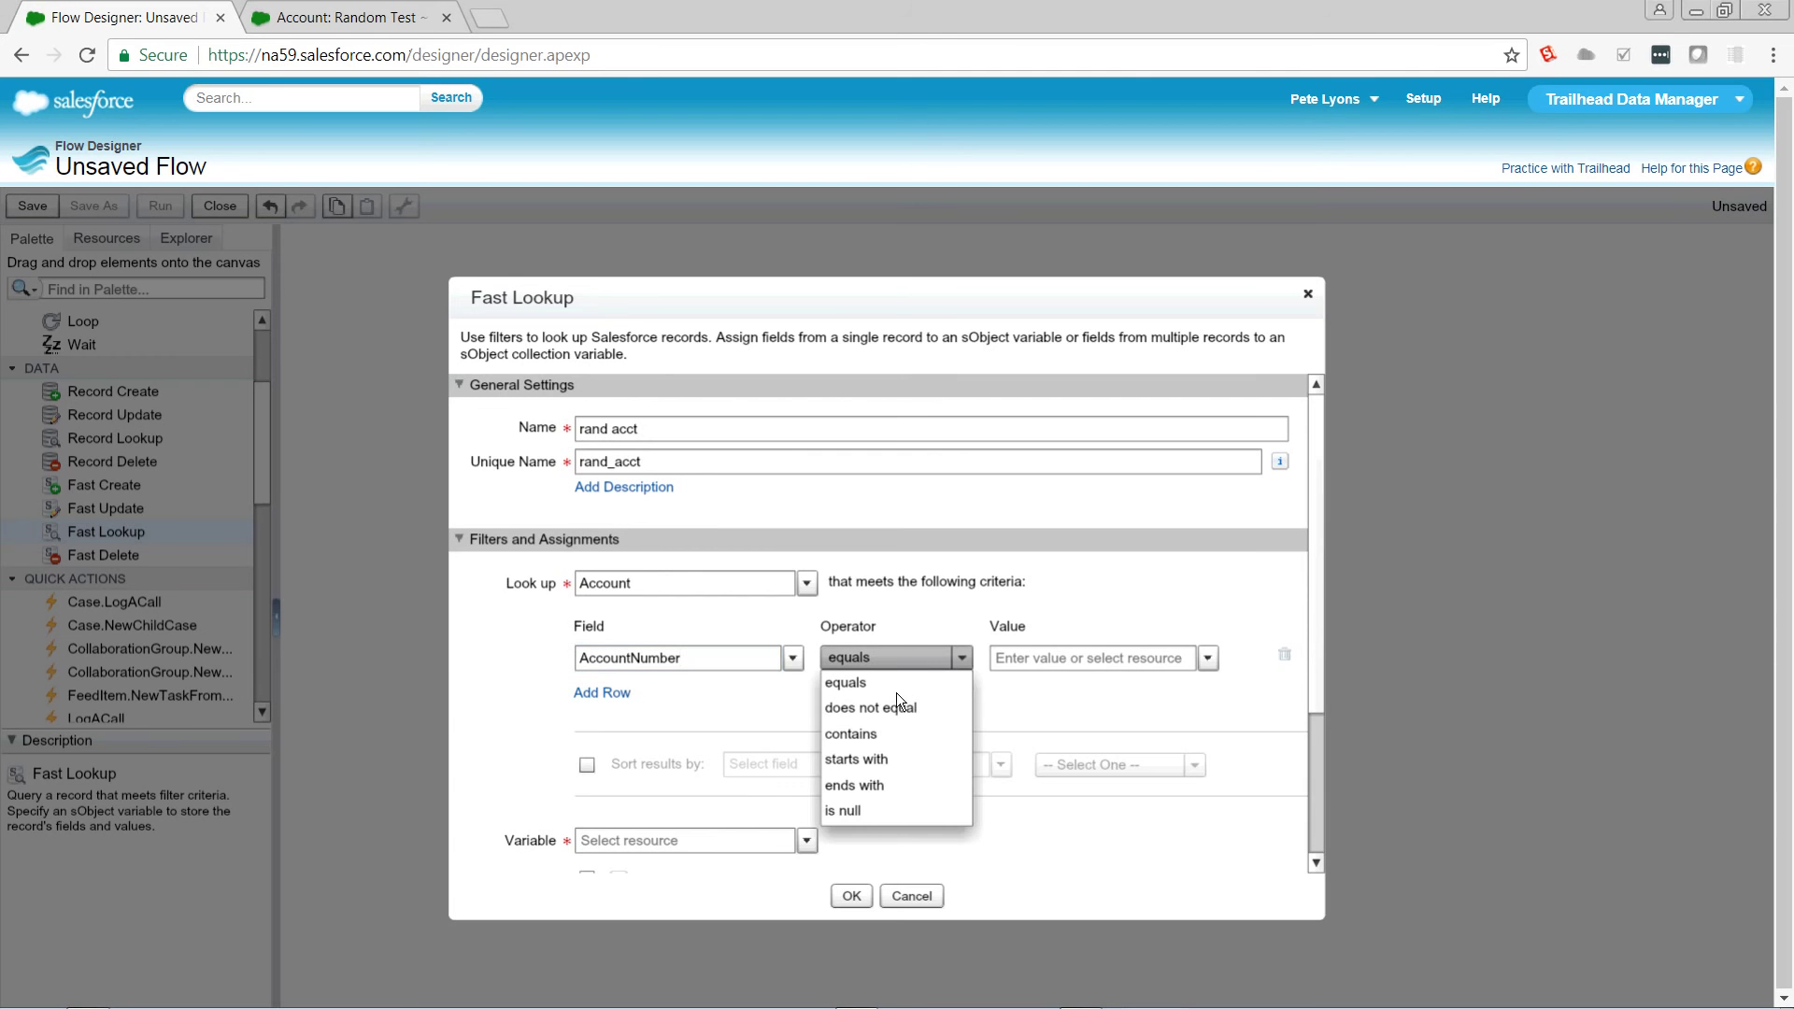
{"action": "left_click", "coordinate": [896, 708]}
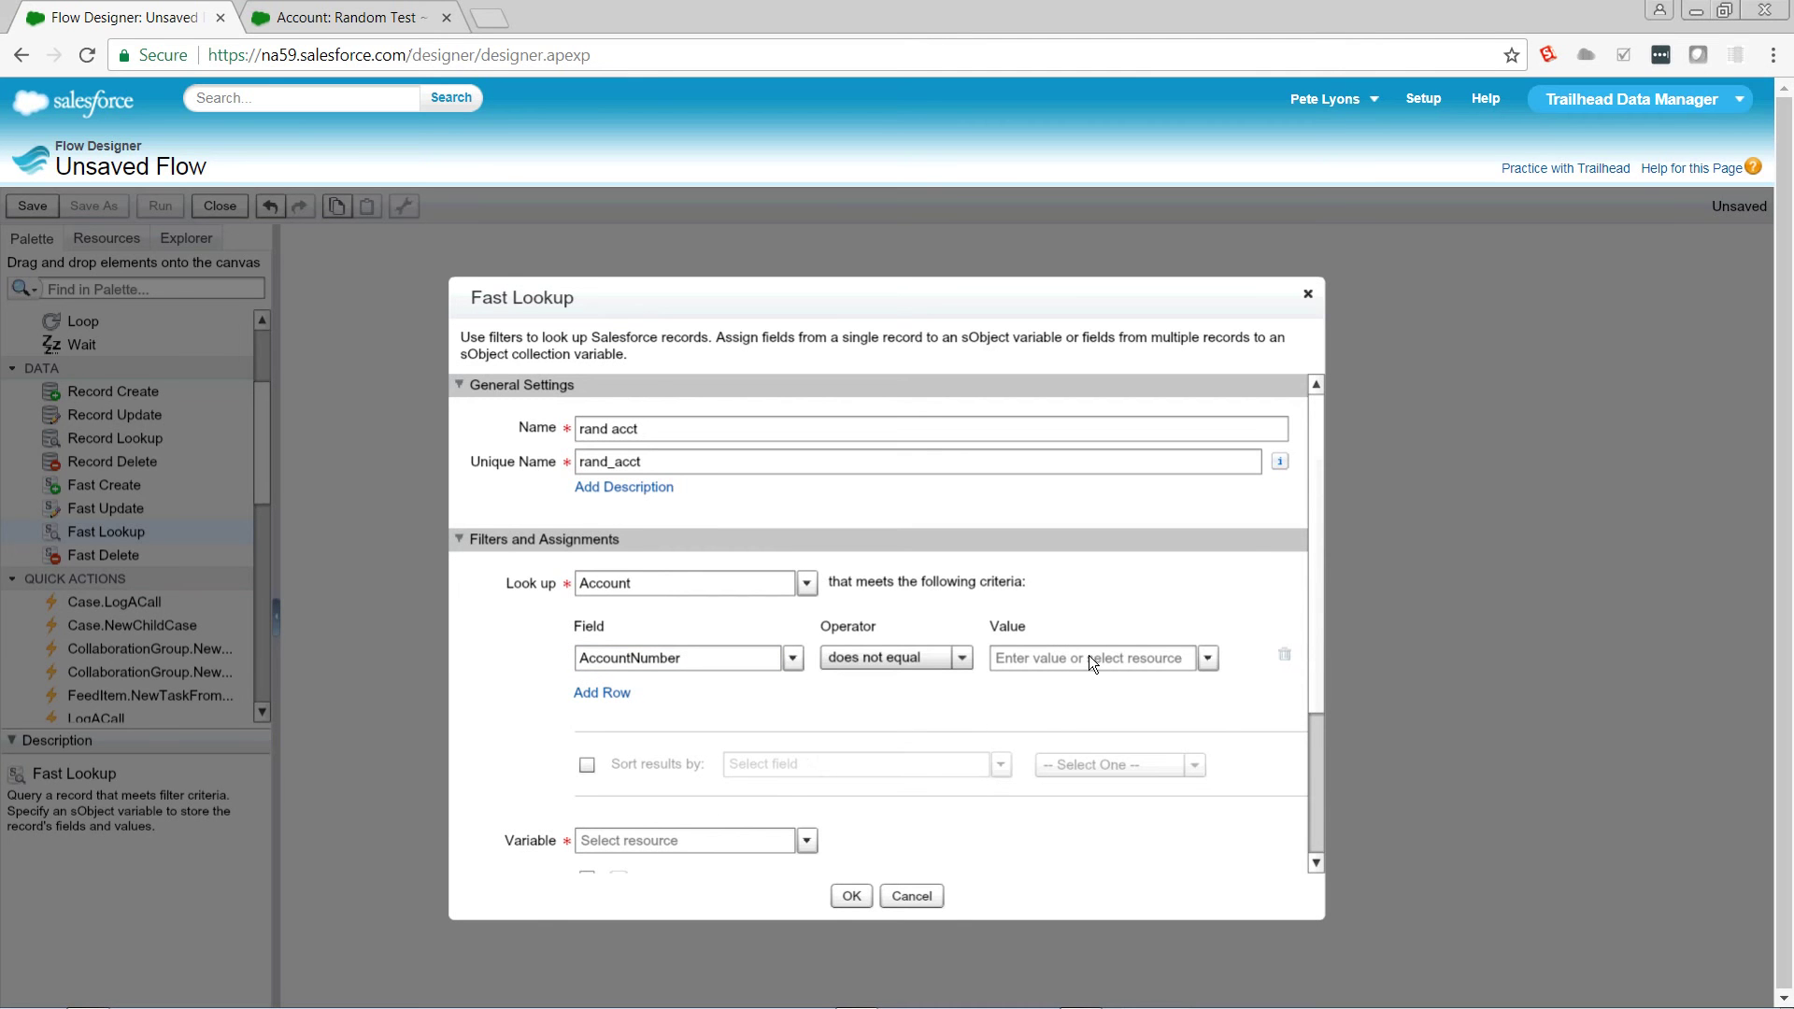
{"action": "left_click", "coordinate": [1088, 657]}
{"action": "type", "text": "x"}
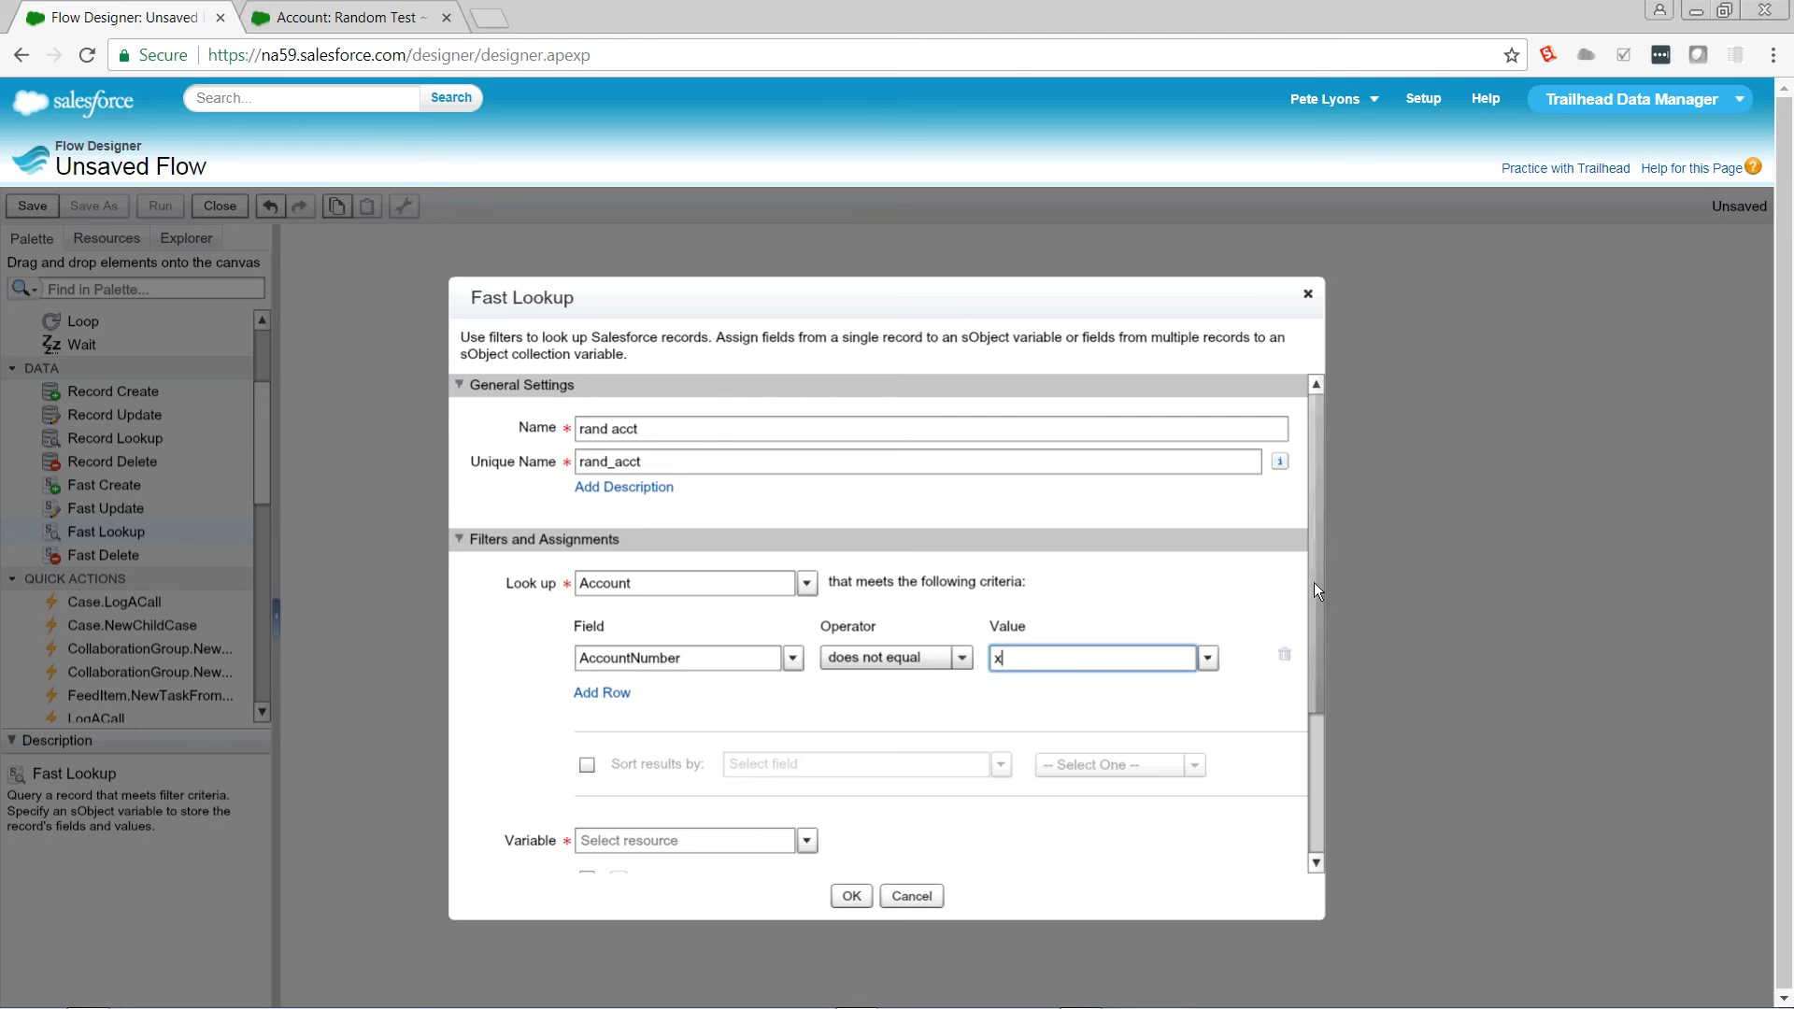
Create a new Account sObject variable randAcct to hold the found record
{"action": "scroll", "coordinate": [1292, 717], "scroll_direction": "down", "scroll_amount": 2}
{"action": "scroll", "coordinate": [1292, 718], "scroll_direction": "down", "scroll_amount": 1}
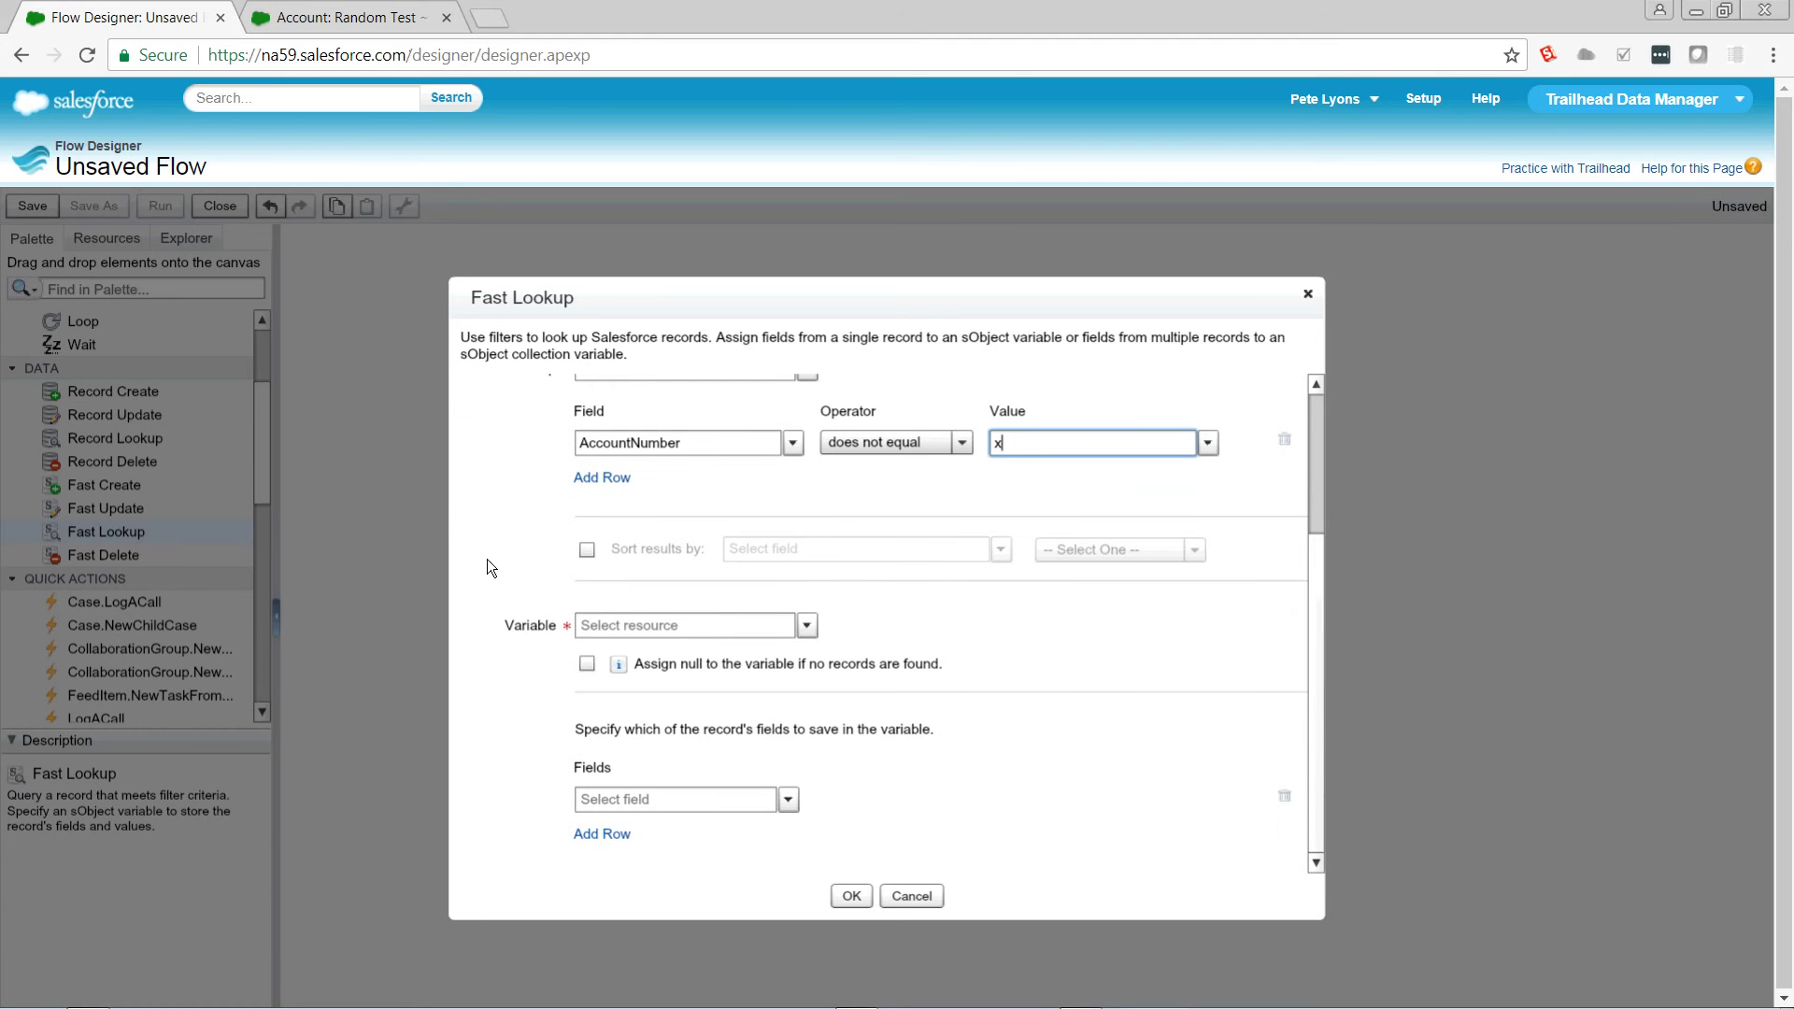
{"action": "left_click", "coordinate": [676, 627]}
{"action": "type", "text": "so"}
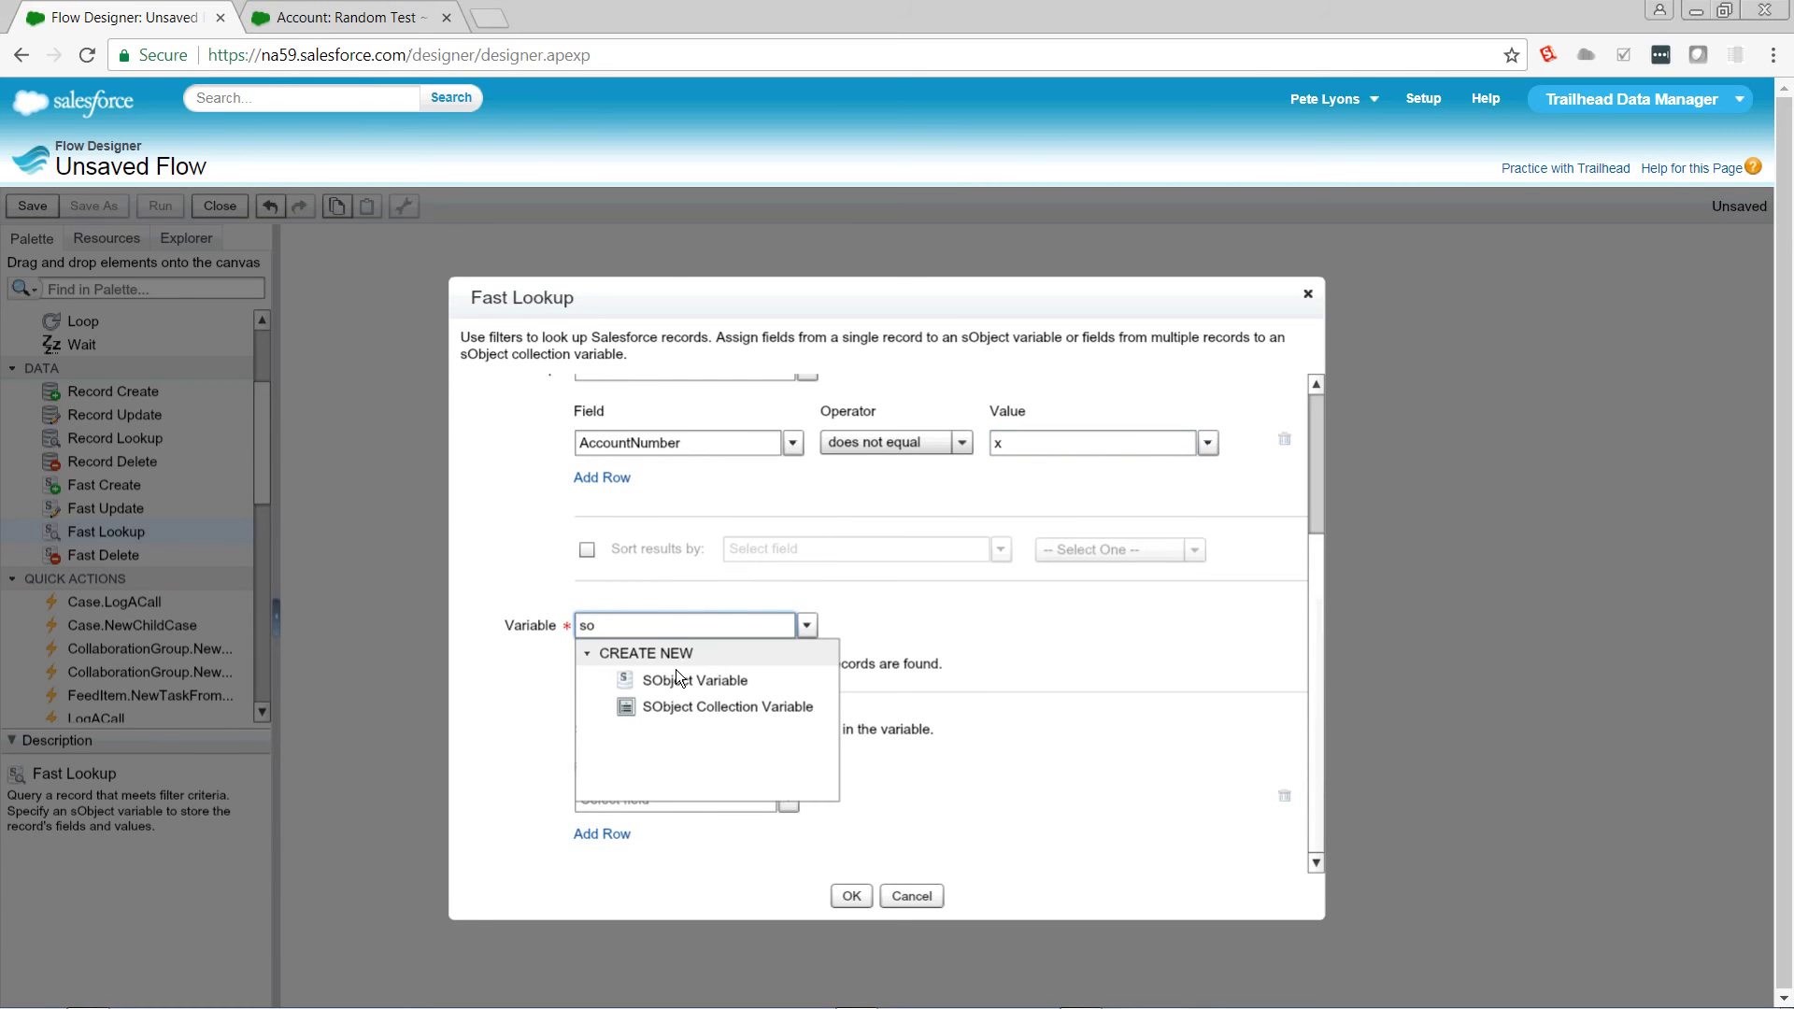
{"action": "left_click", "coordinate": [675, 680]}
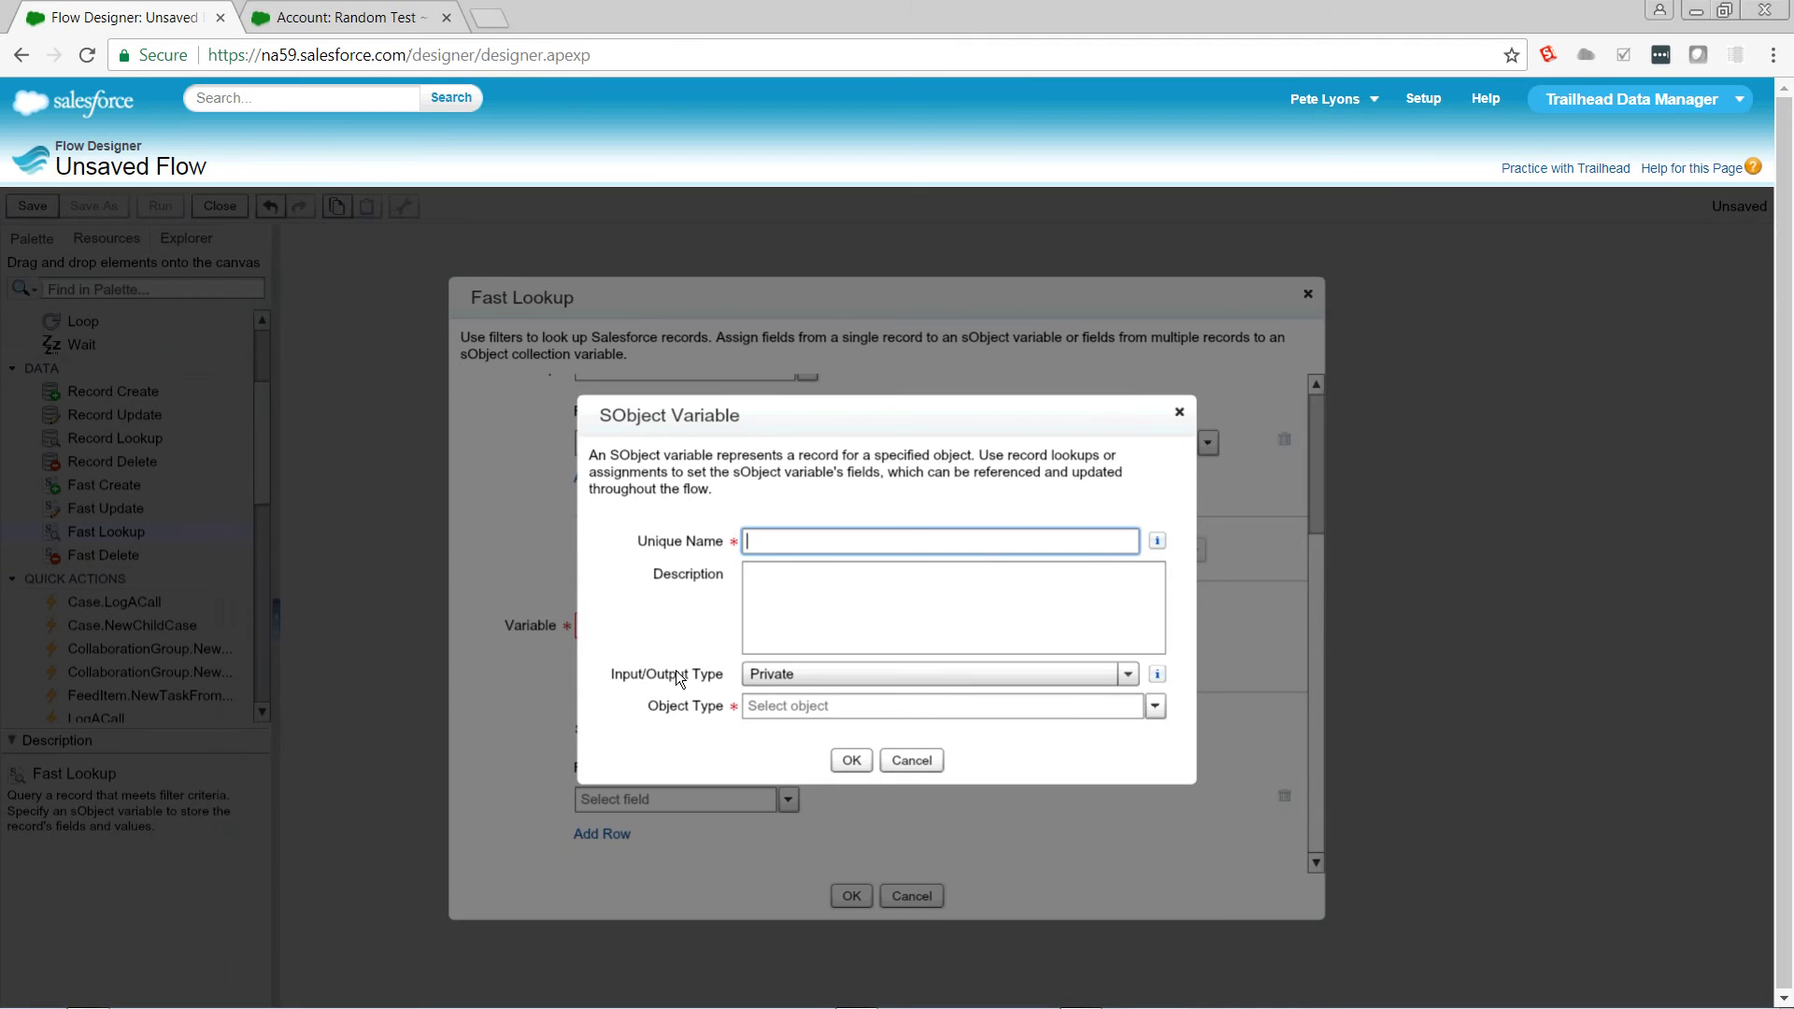
{"action": "type", "text": "randAcct"}
{"action": "left_click", "coordinate": [912, 705]}
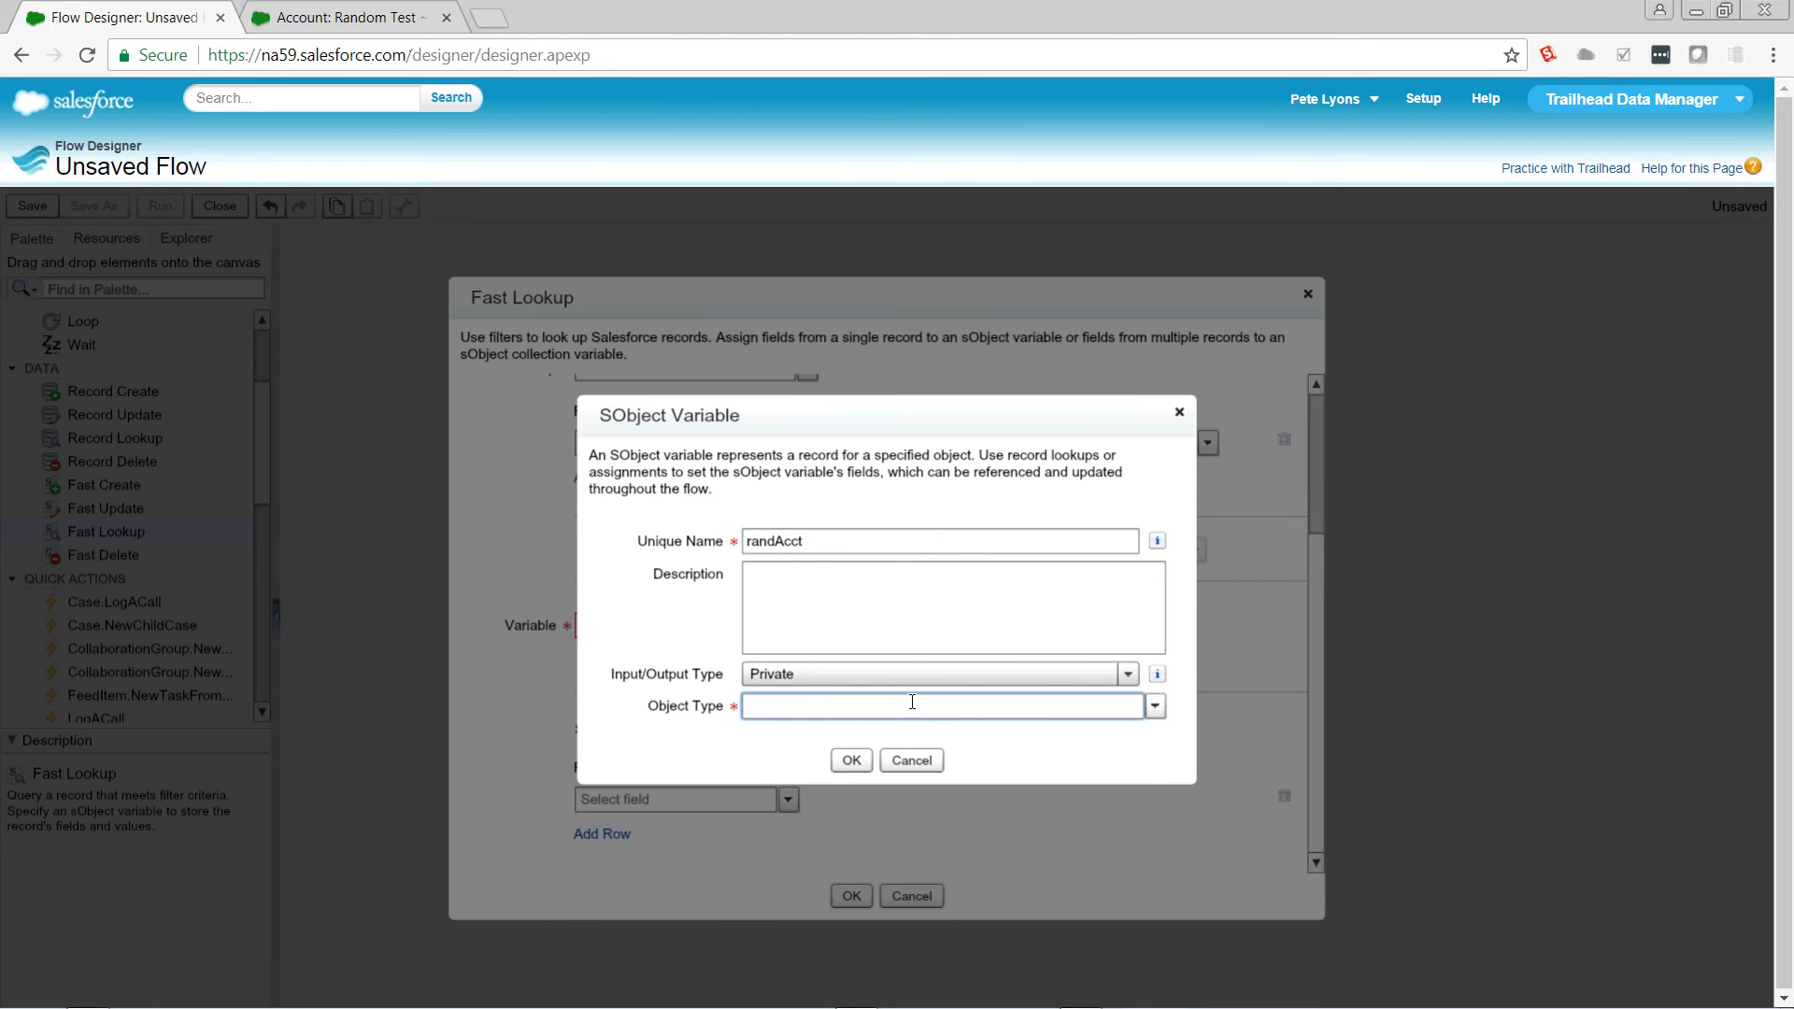
{"action": "type", "text": "acc"}
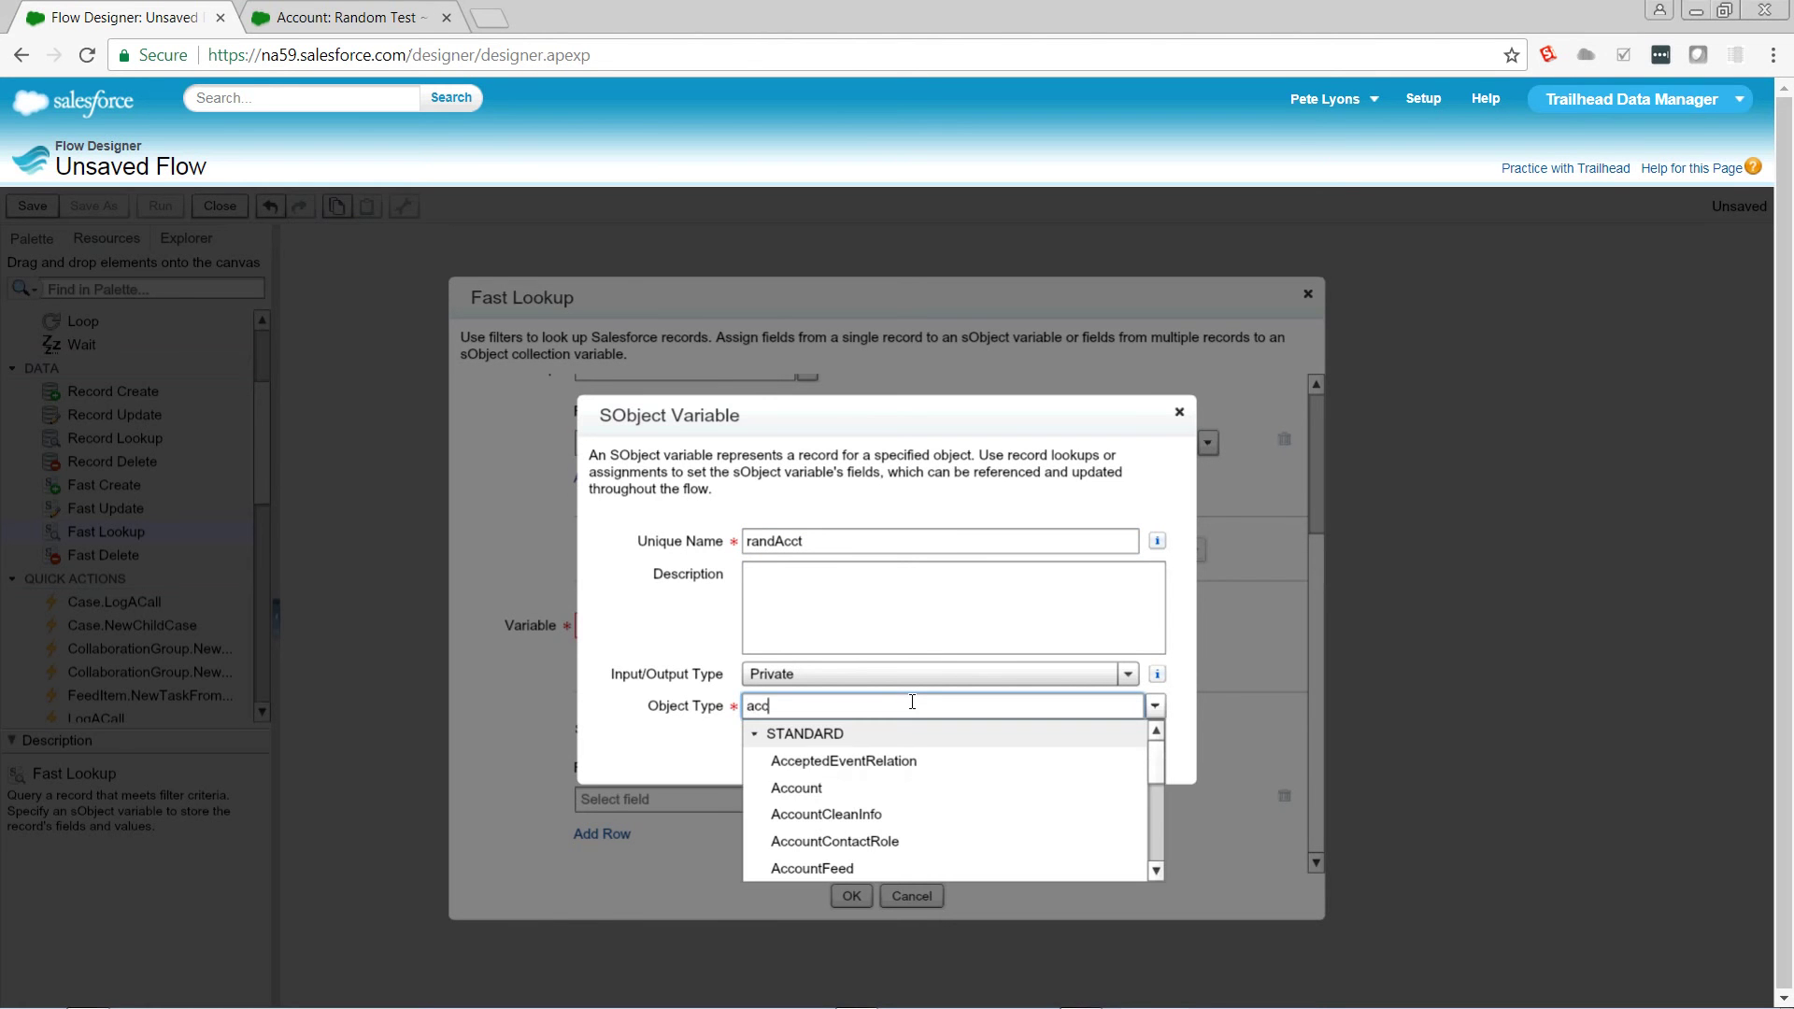
{"action": "left_click", "coordinate": [813, 783]}
{"action": "left_click", "coordinate": [848, 753]}
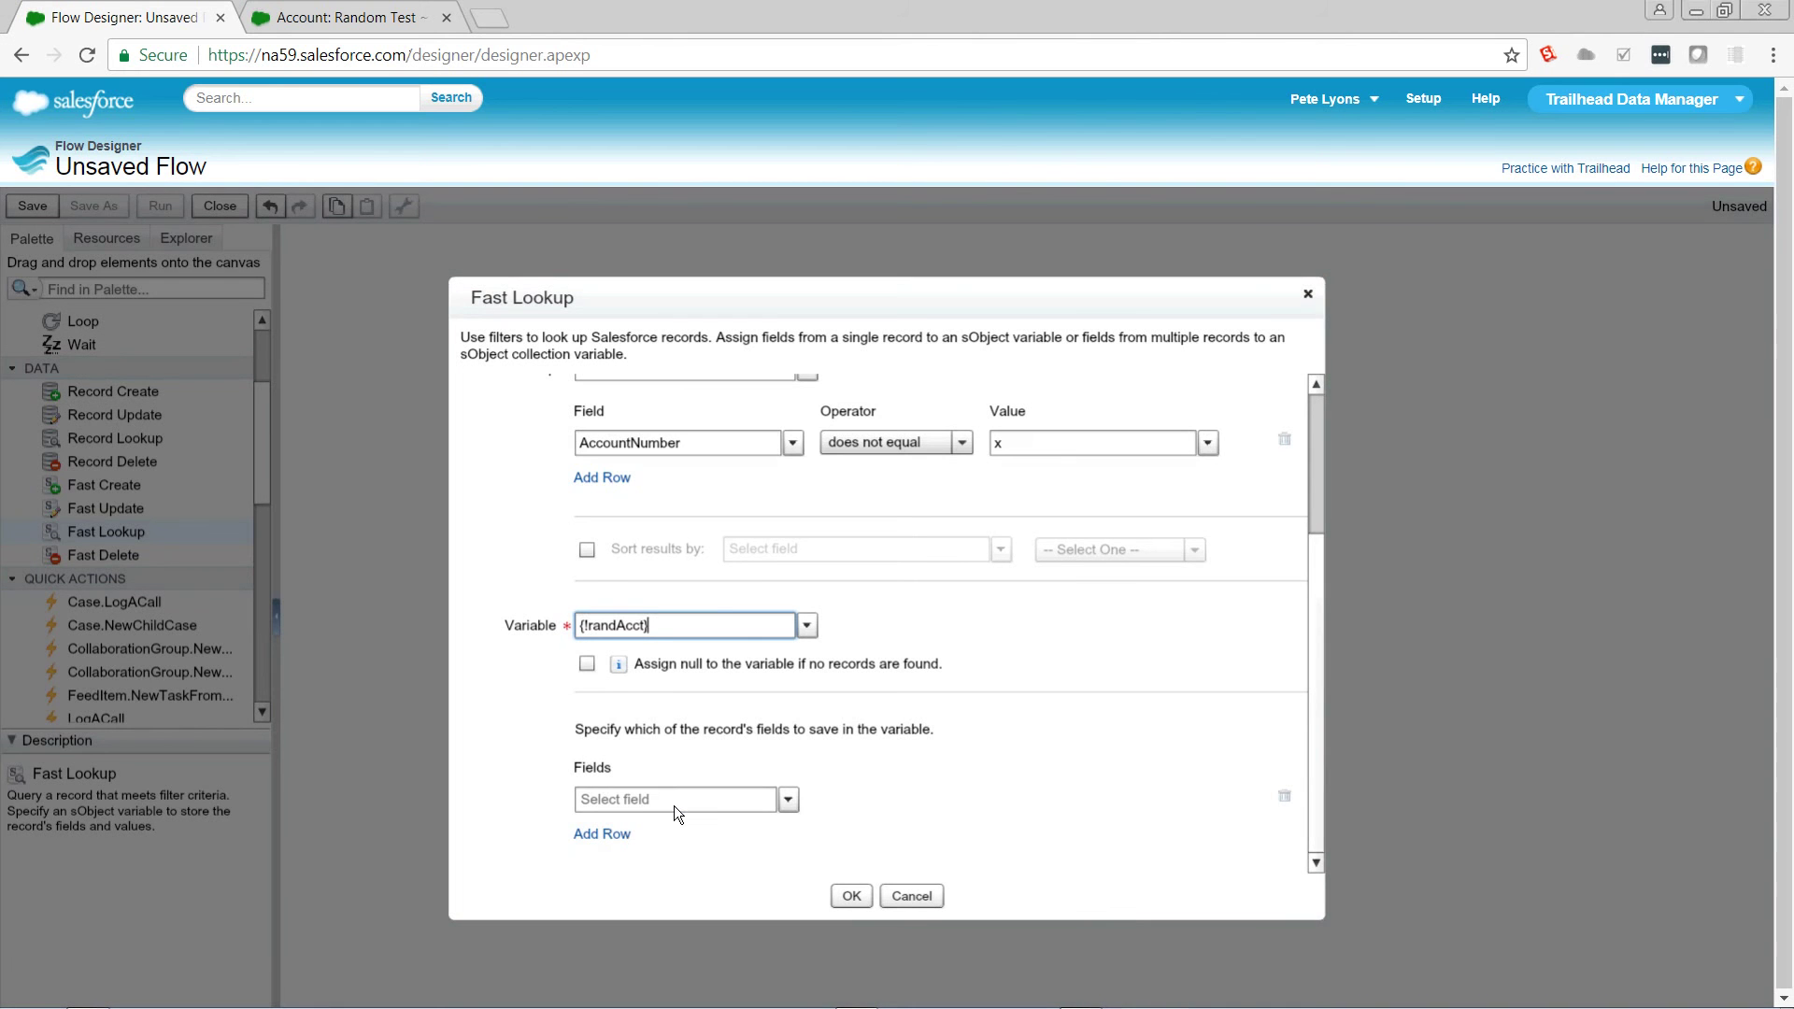
Save the record's Id field and confirm the rand acct lookup
{"action": "left_click", "coordinate": [674, 805]}
{"action": "type", "text": "id"}
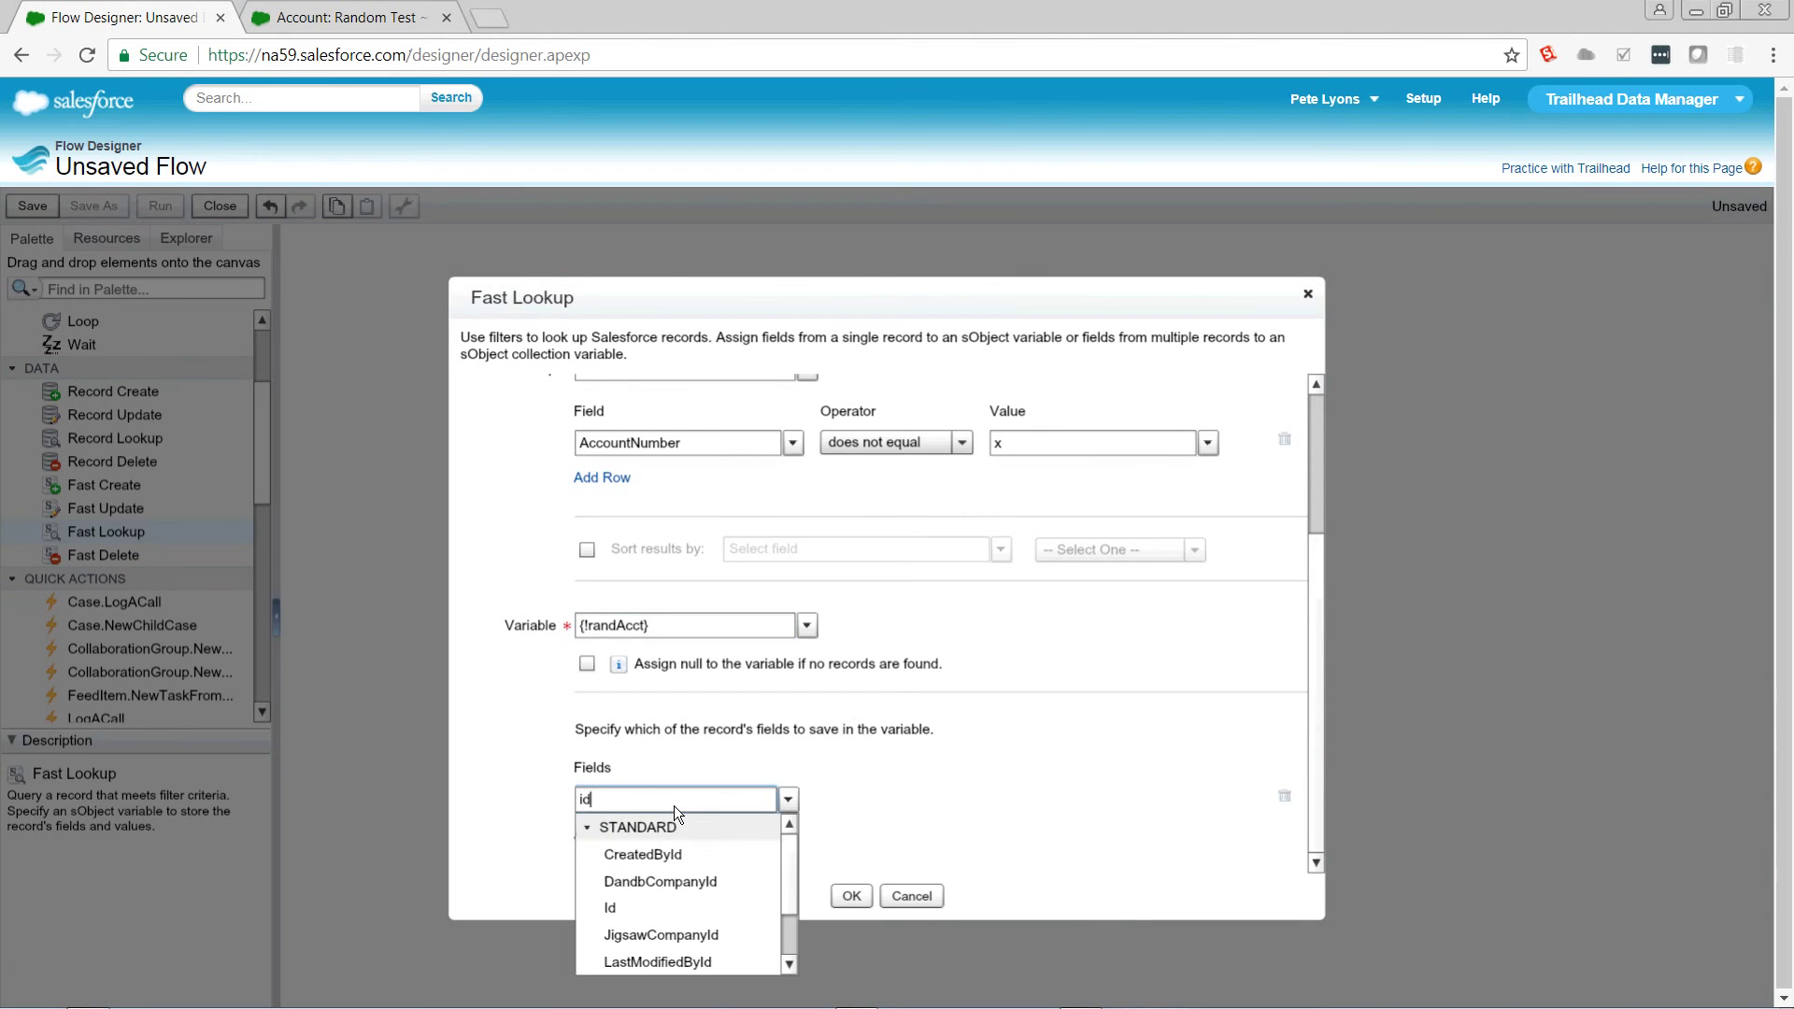
{"action": "left_click", "coordinate": [649, 910]}
{"action": "left_click", "coordinate": [850, 897]}
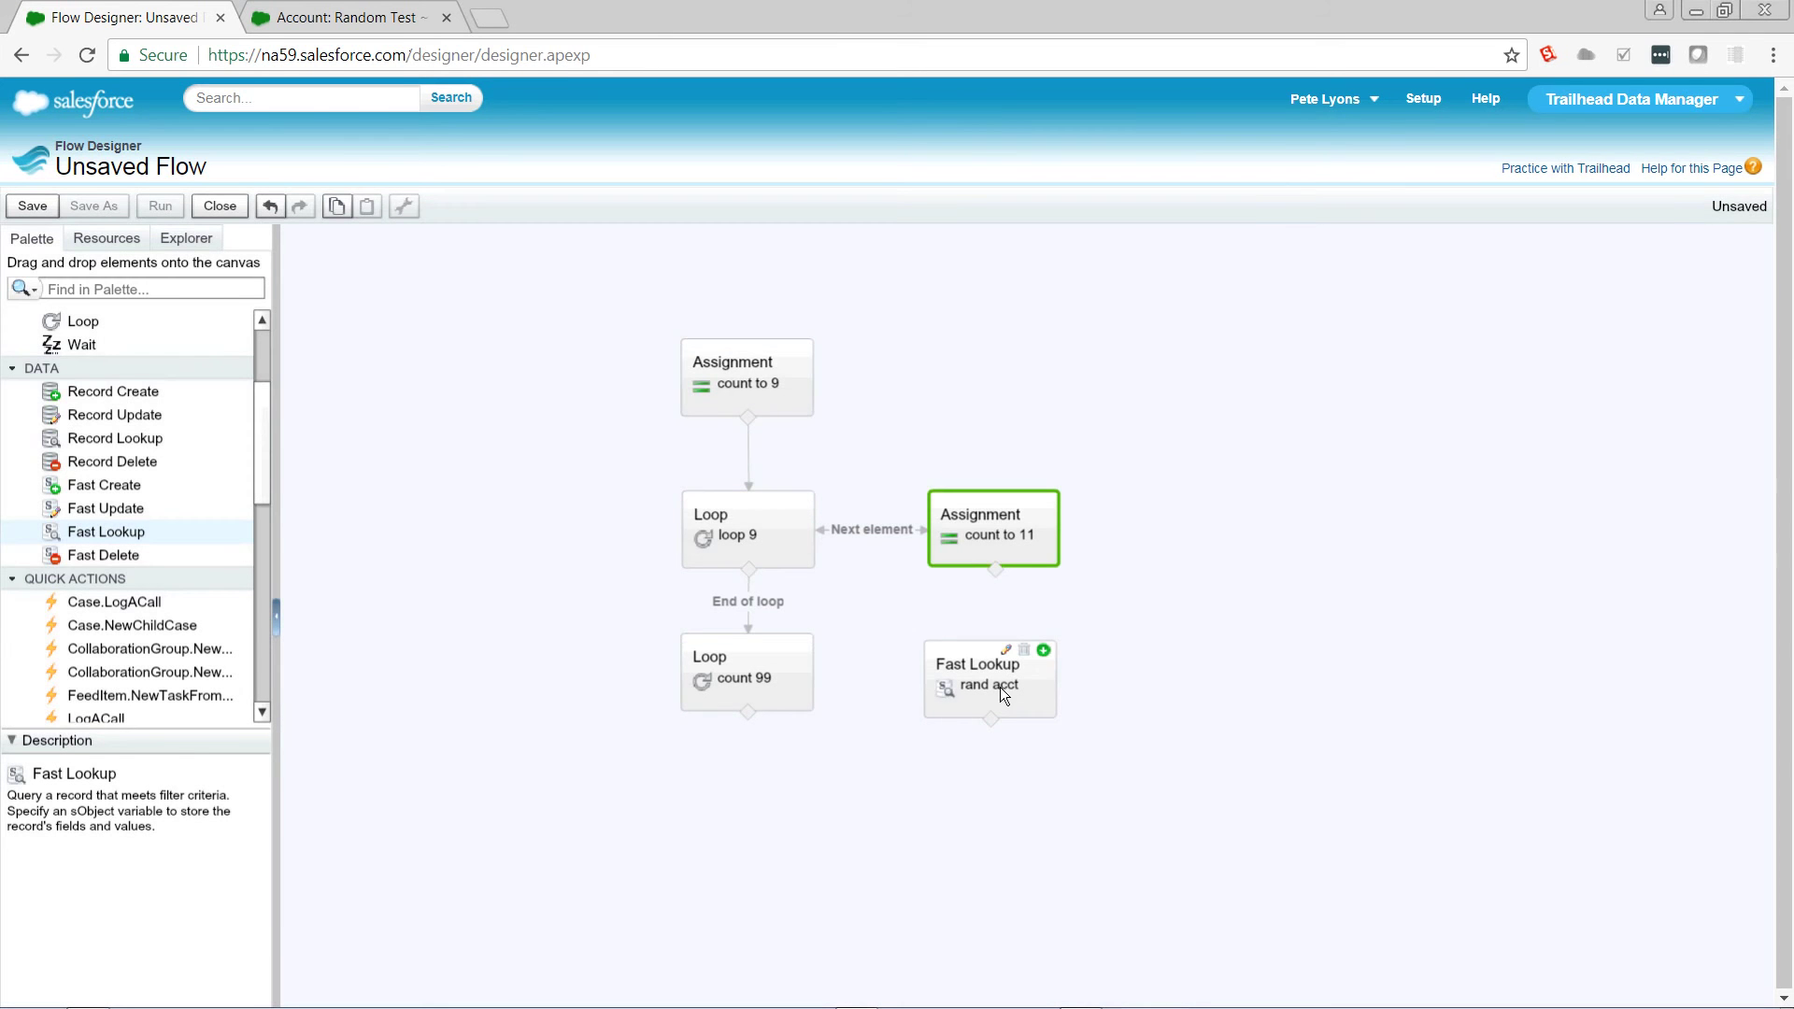
Connect the count 99 loop to rand acct for each collection value, then list creatable resources
{"action": "left_click_drag", "start_coordinate": [999, 688], "coordinate": [996, 682]}
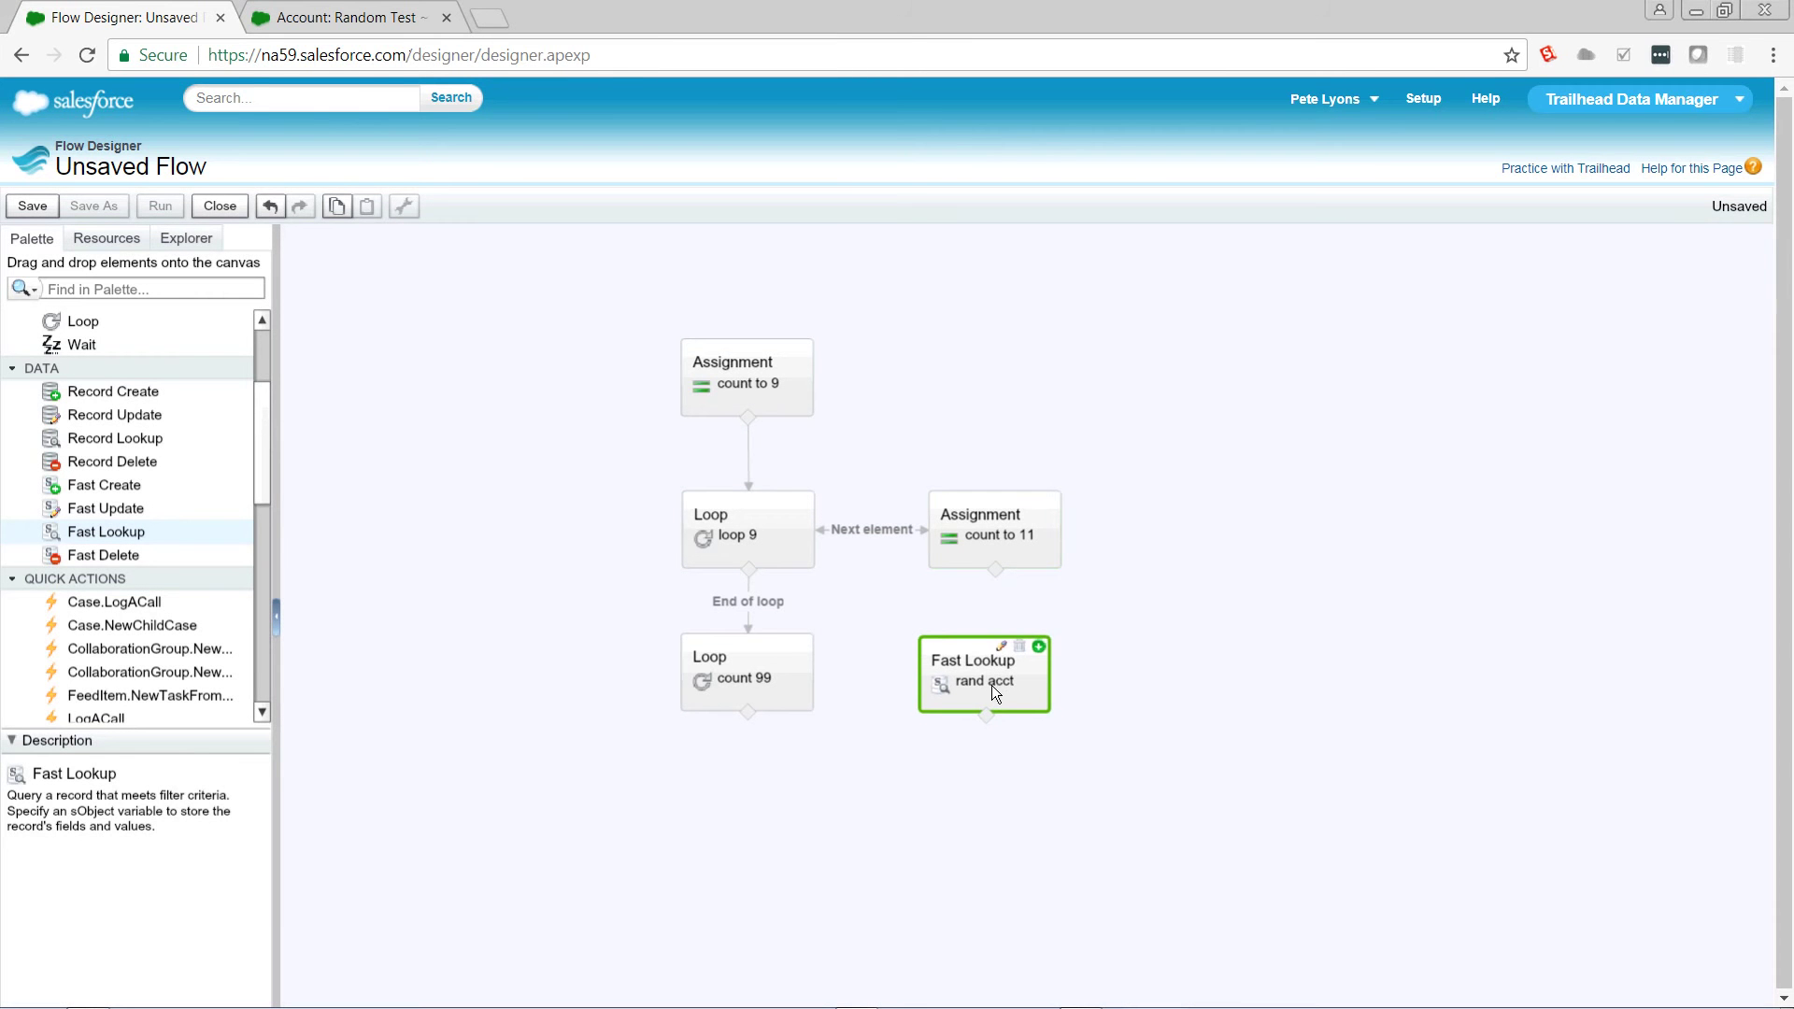
{"action": "left_click_drag", "start_coordinate": [747, 717], "coordinate": [1013, 692]}
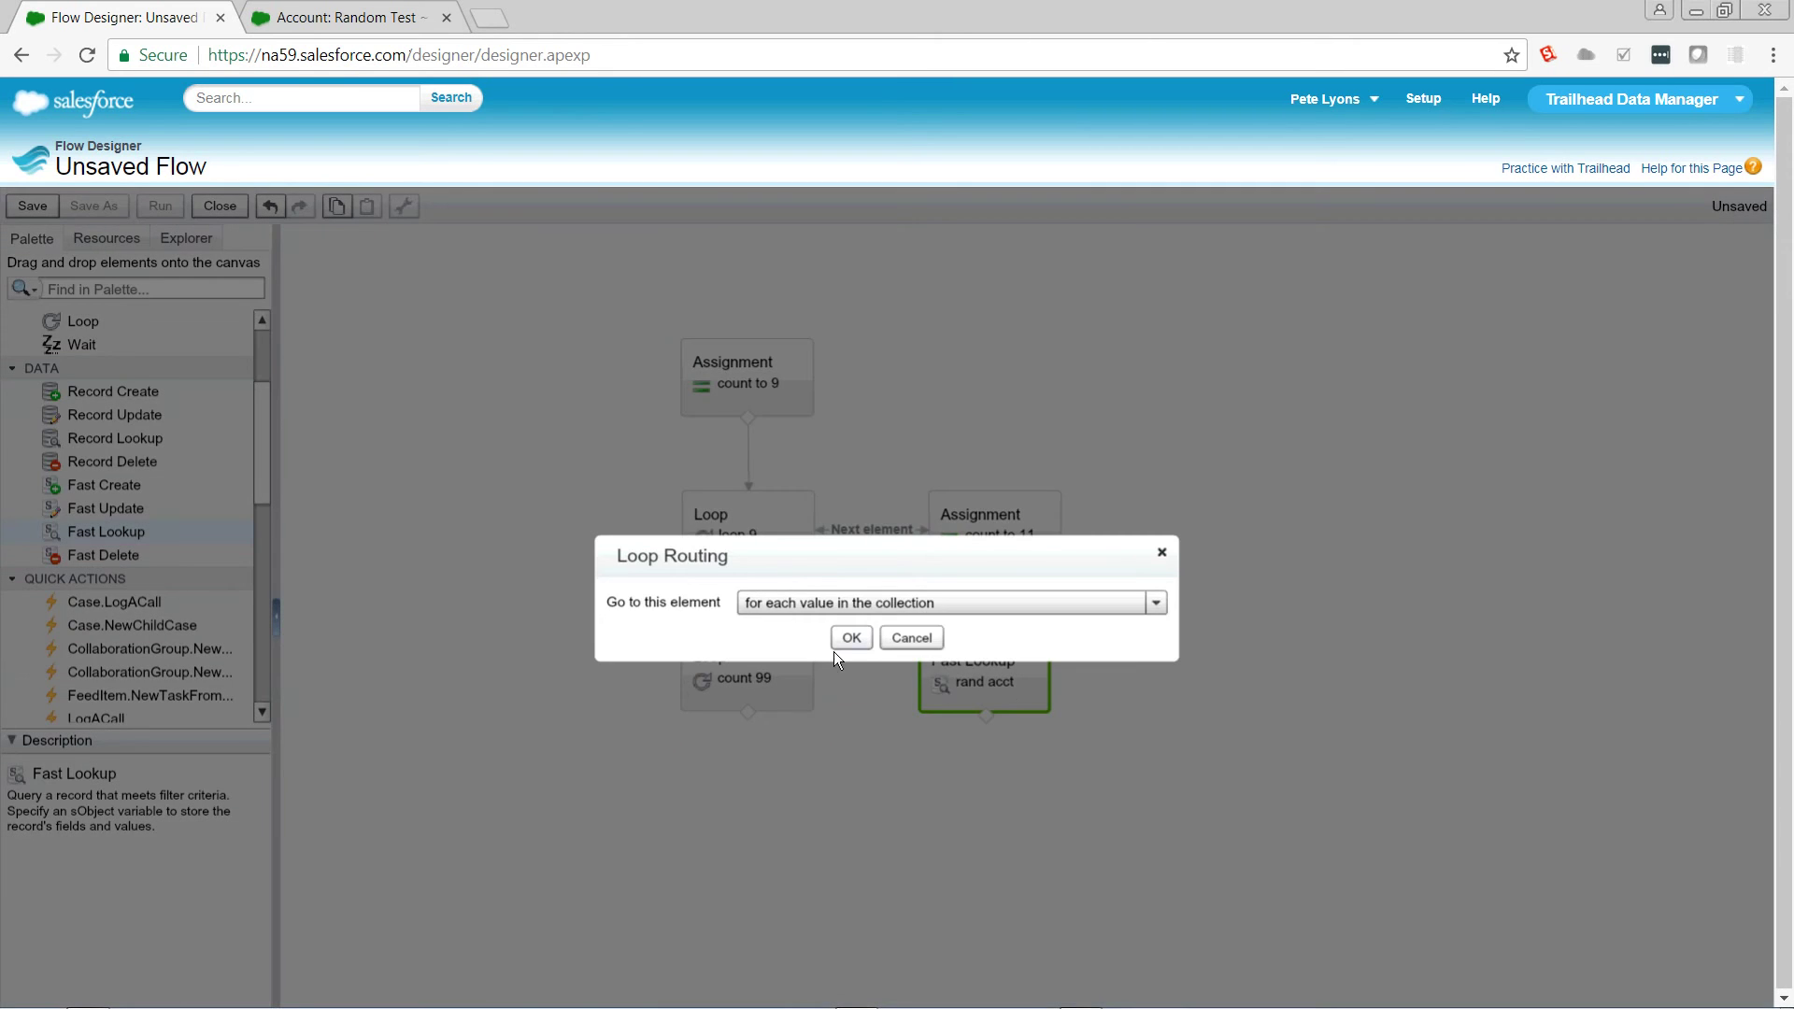
{"action": "left_click", "coordinate": [844, 637]}
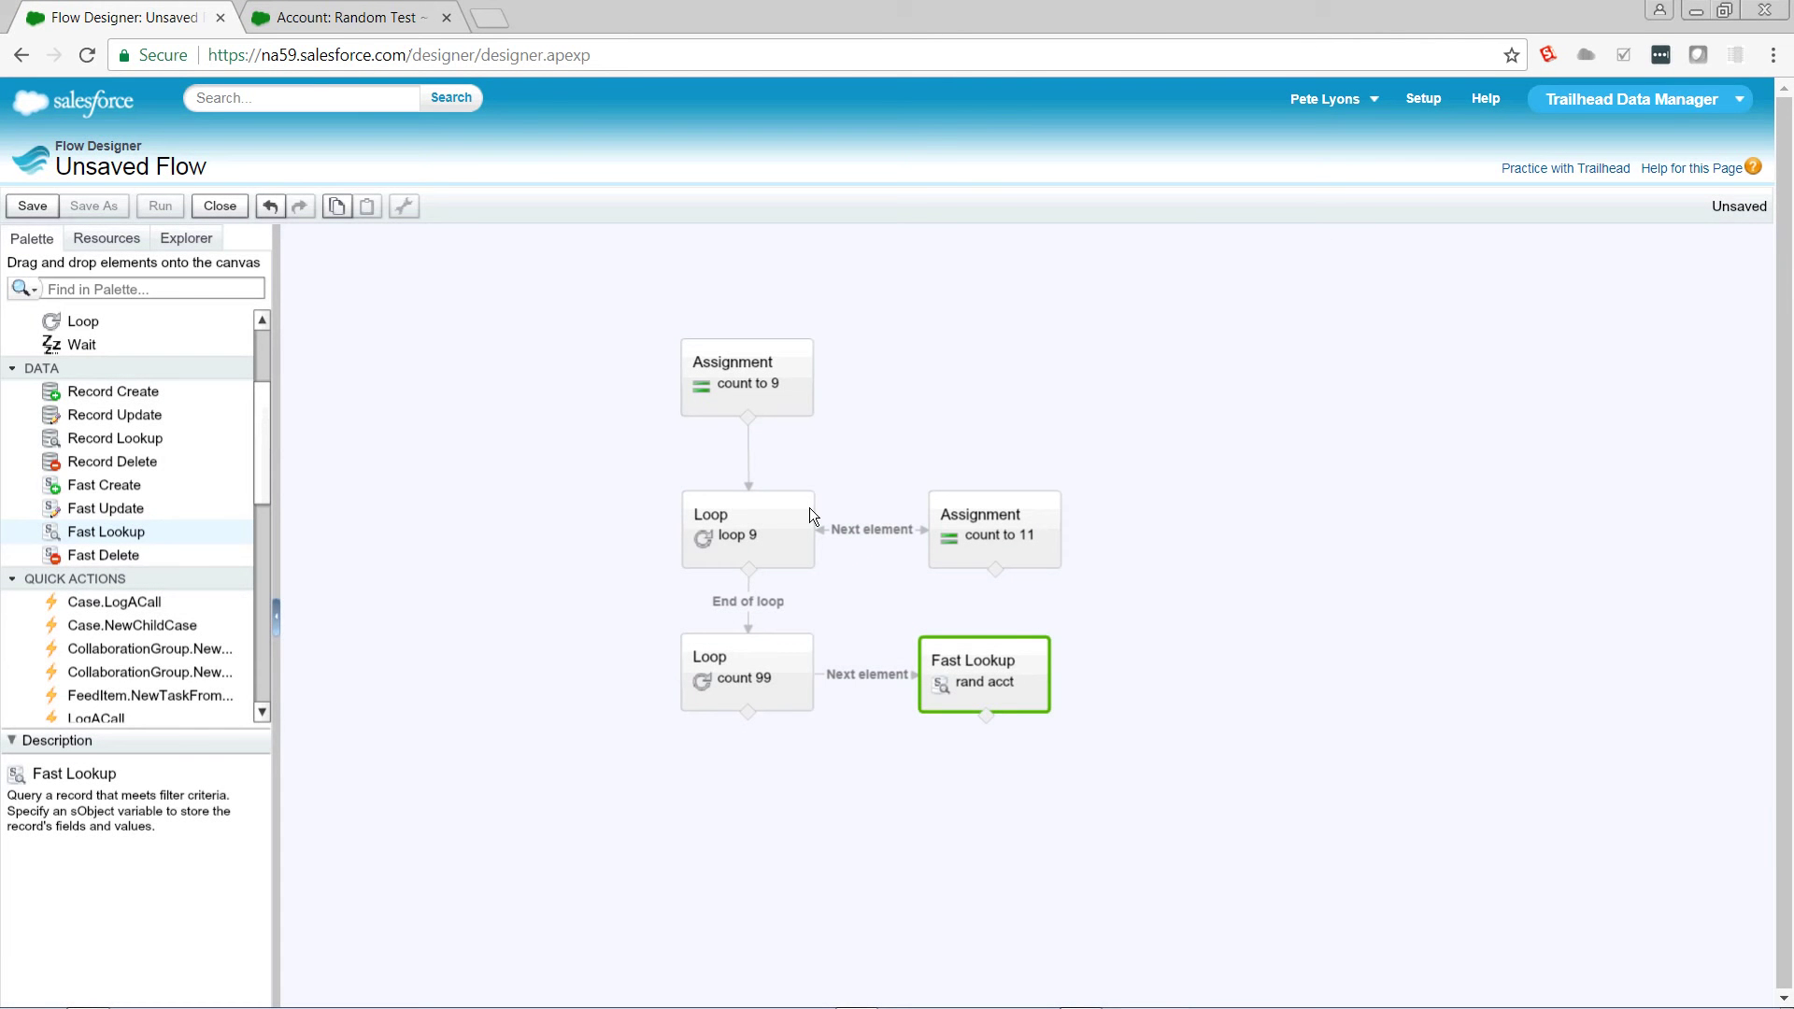
{"action": "mouse_move", "coordinate": [953, 662]}
{"action": "left_click_drag", "start_coordinate": [956, 666], "coordinate": [963, 666]}
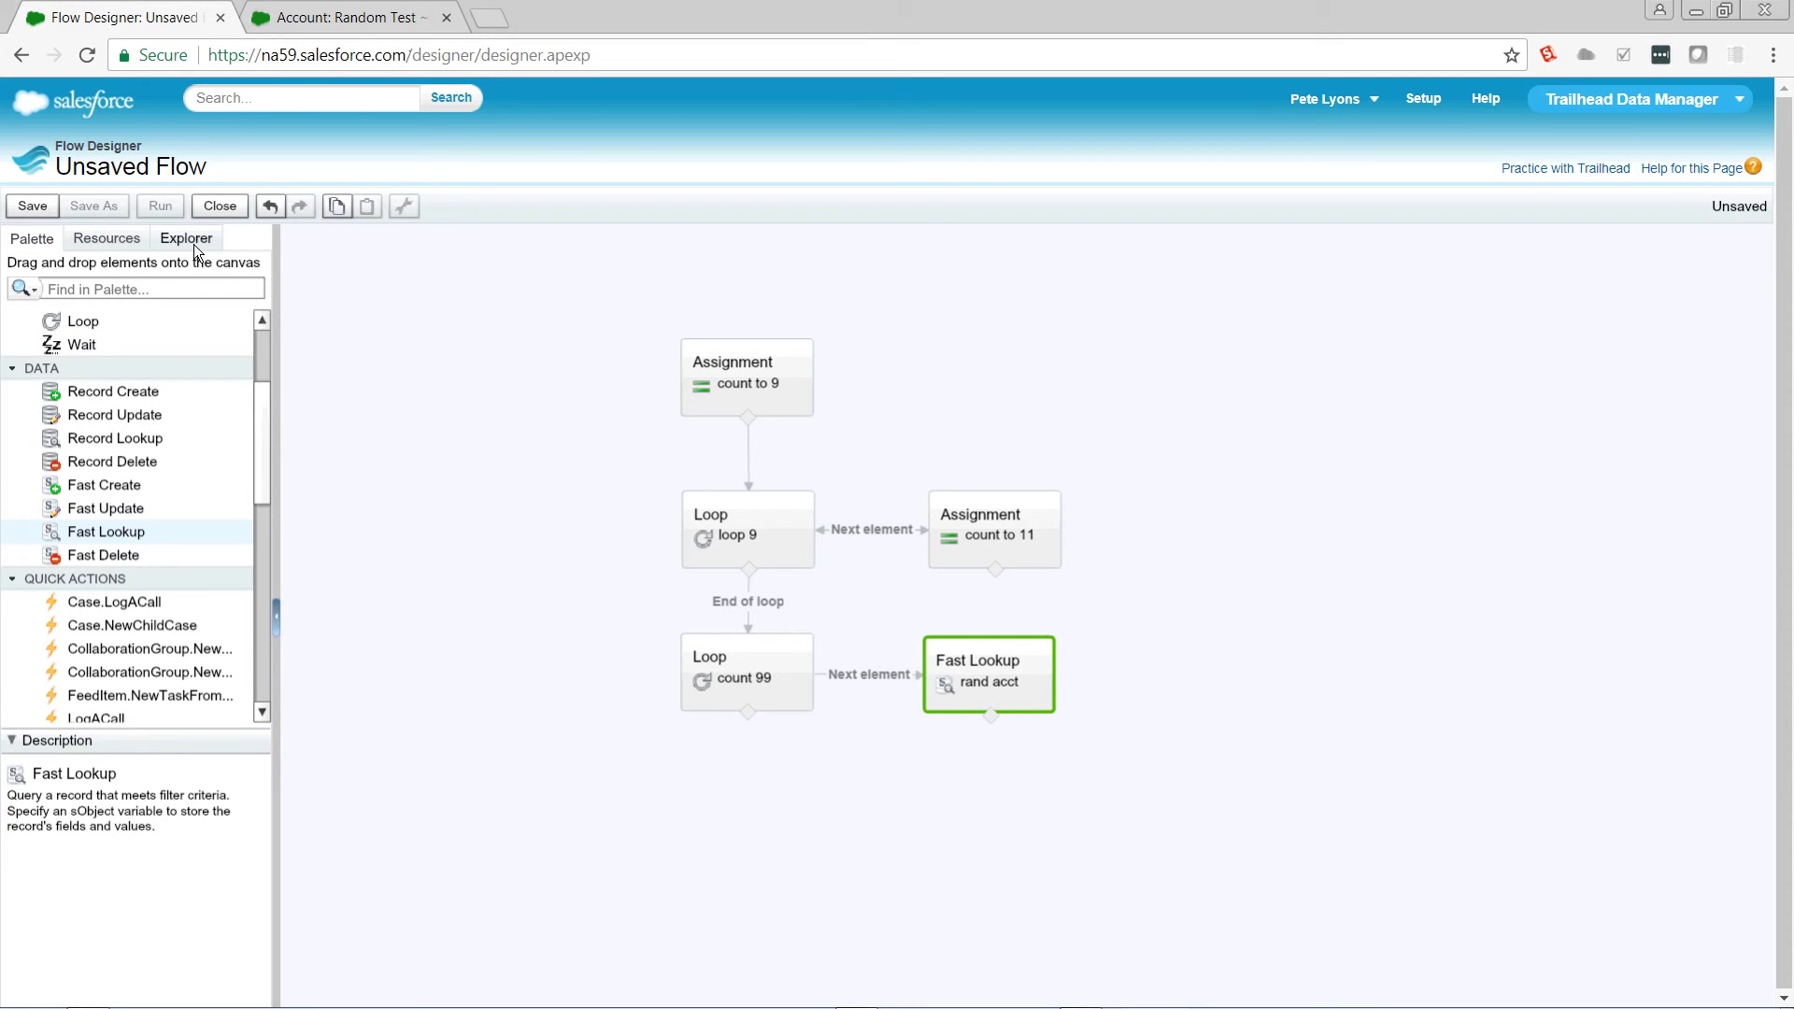
{"action": "left_click", "coordinate": [112, 241]}
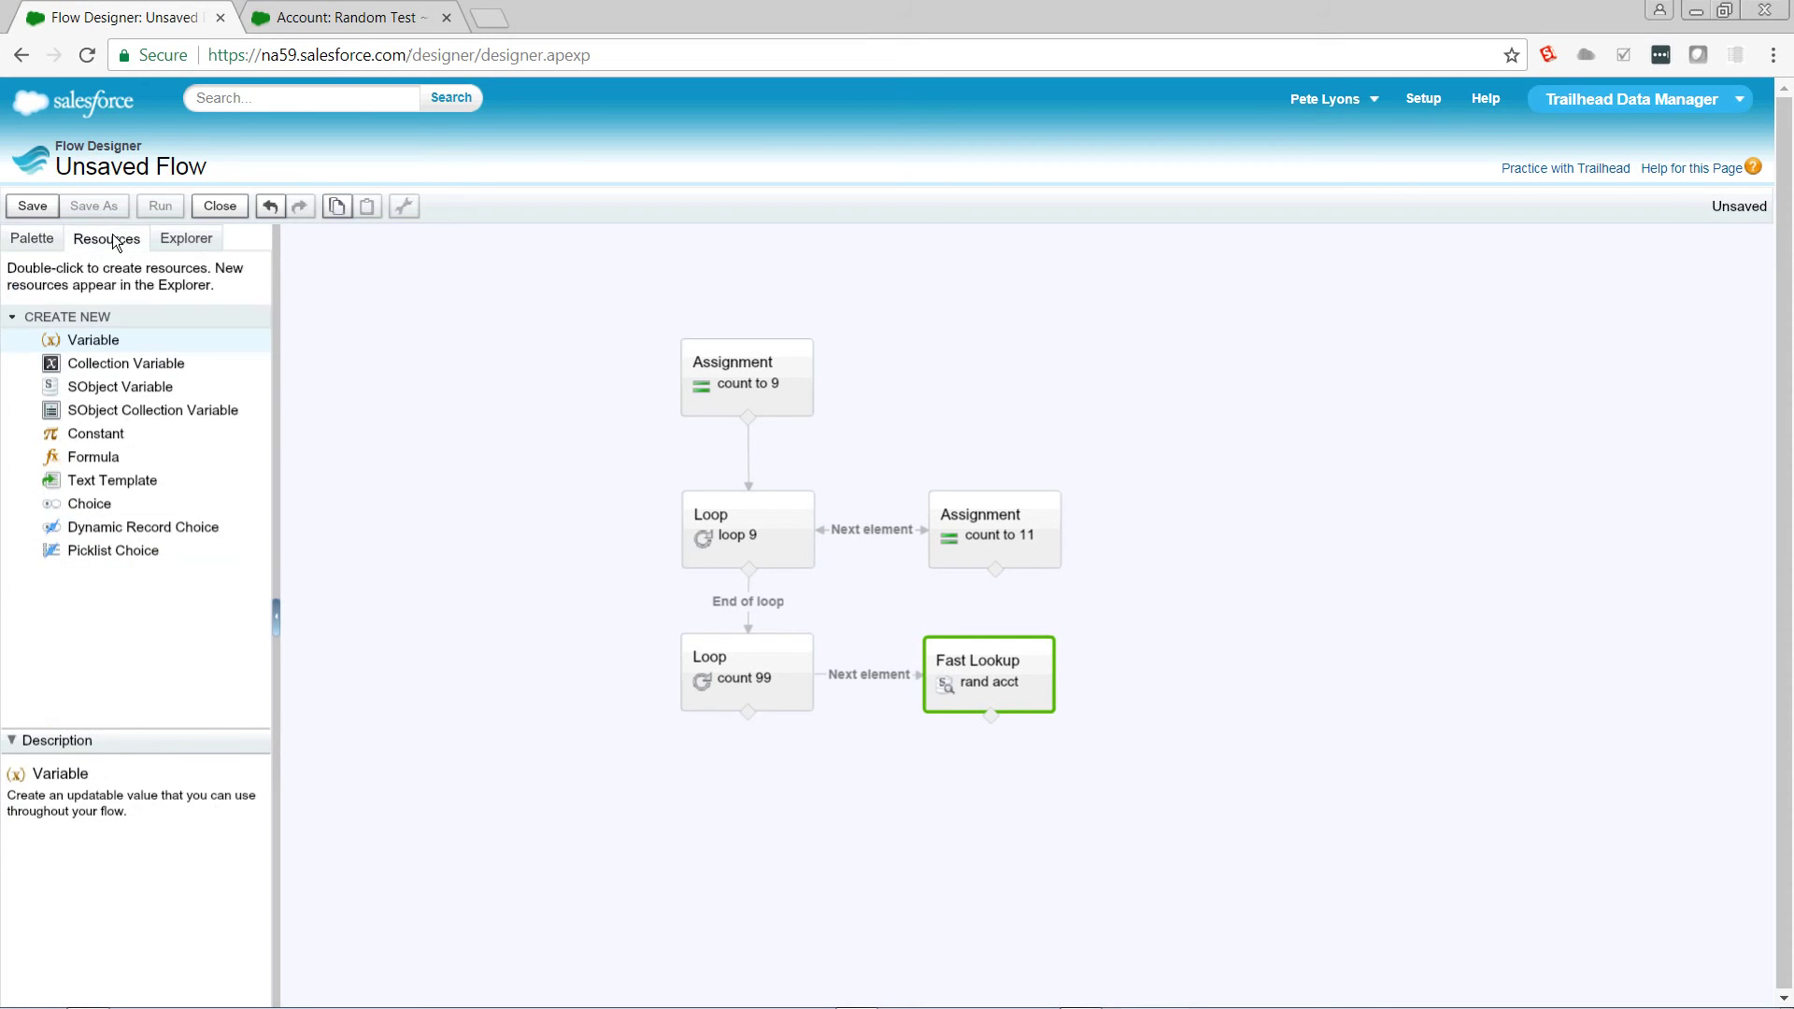
Create a Formula resource named randNow with the expression now()-datetimevalue(today())
{"action": "left_click", "coordinate": [102, 455]}
{"action": "double_click", "coordinate": [102, 451]}
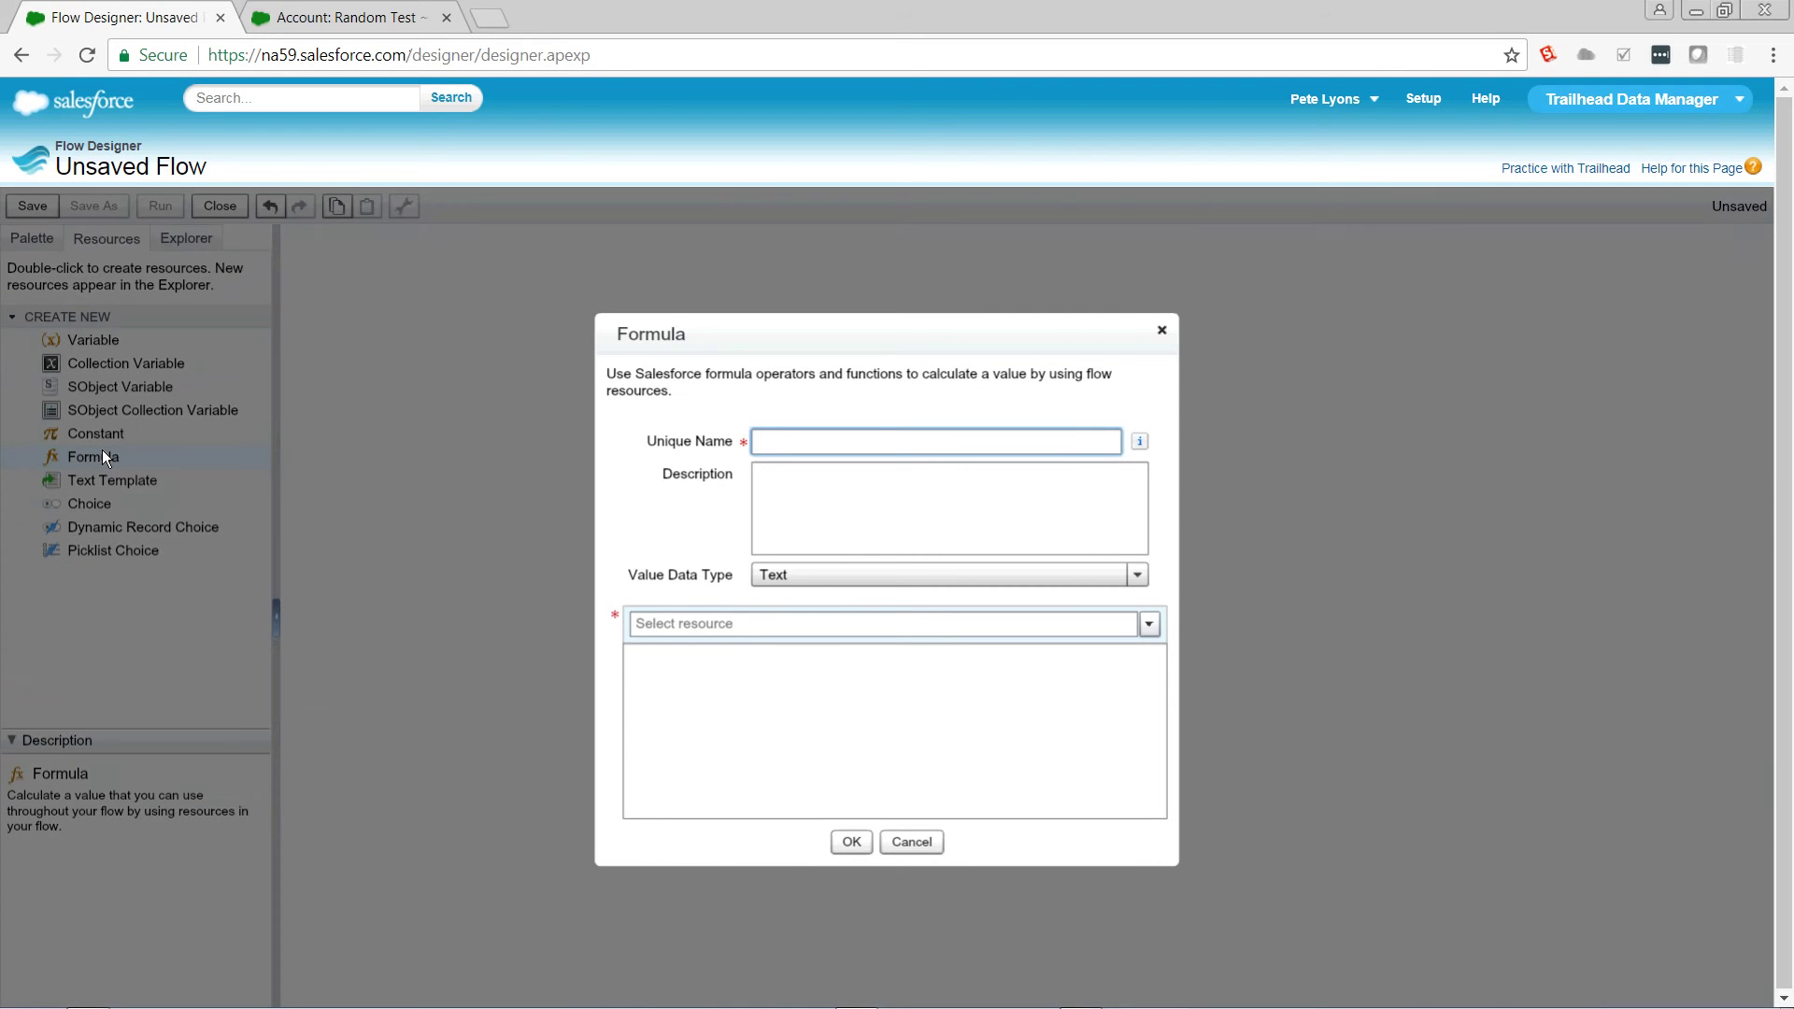
{"action": "type", "text": "randNow"}
{"action": "key", "text": "Tab"}
{"action": "key", "text": "Tab"}
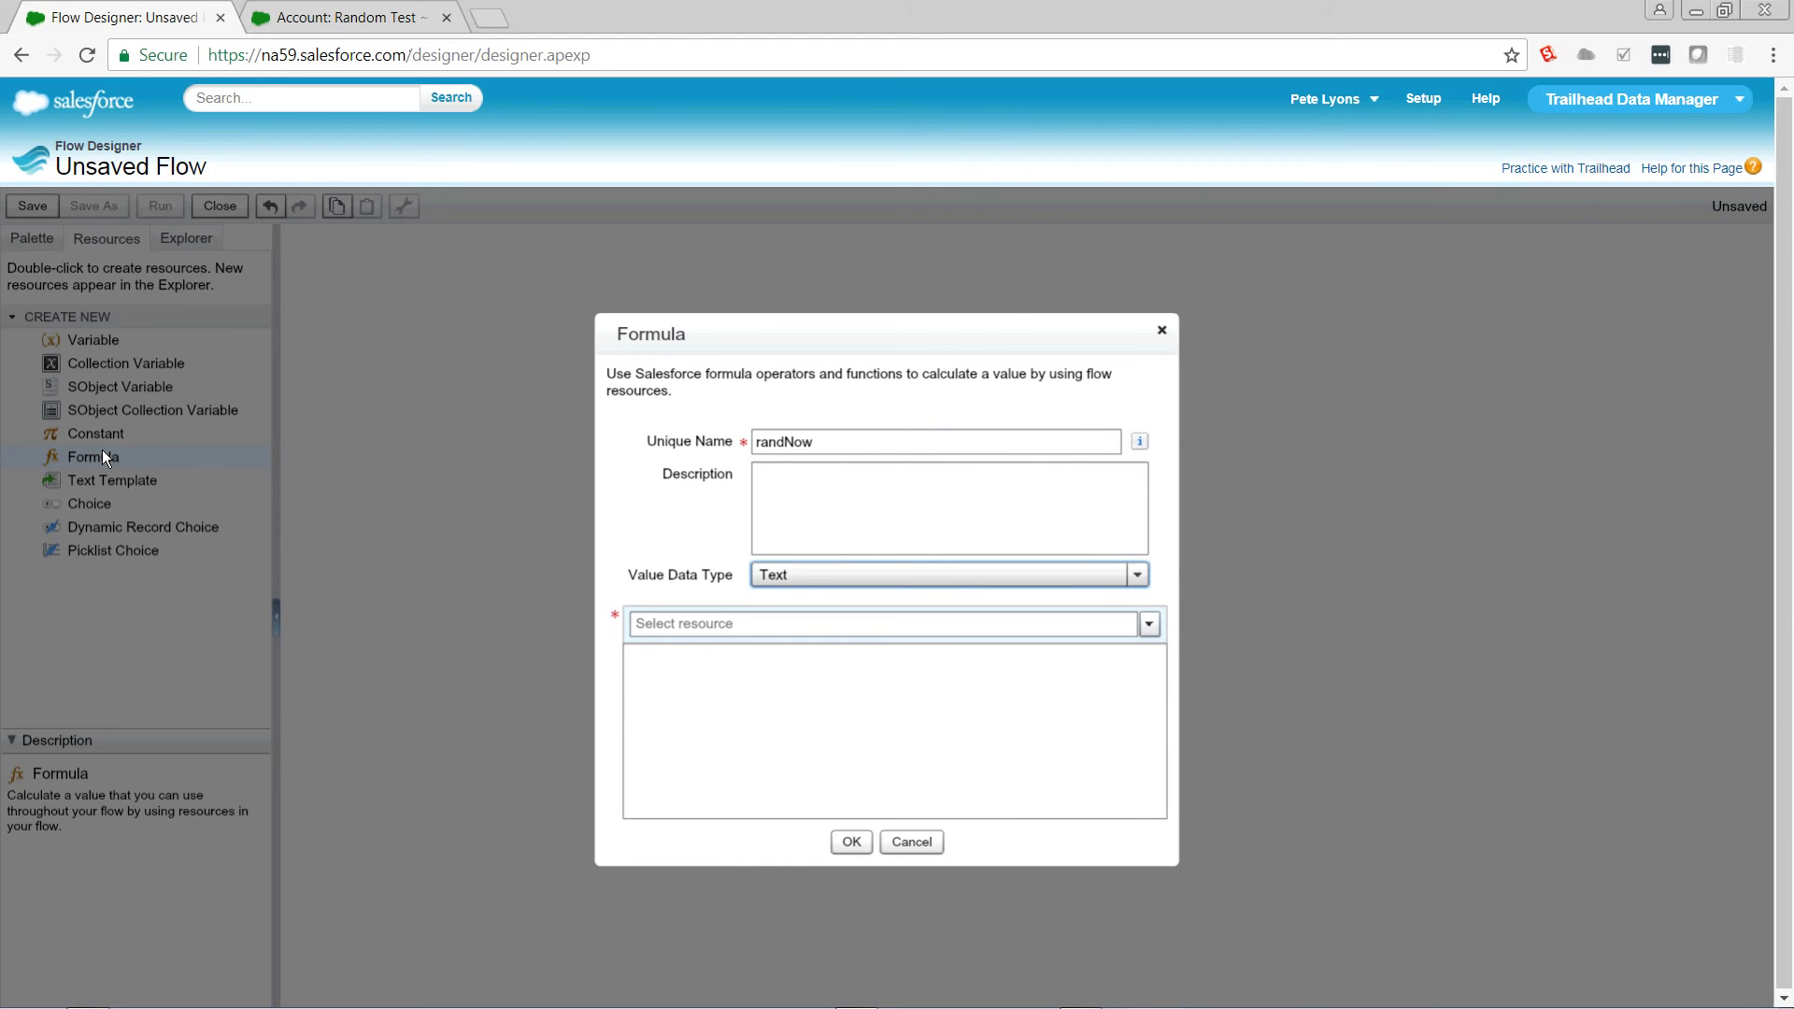
{"action": "key", "text": "Tab"}
{"action": "key", "text": "Tab"}
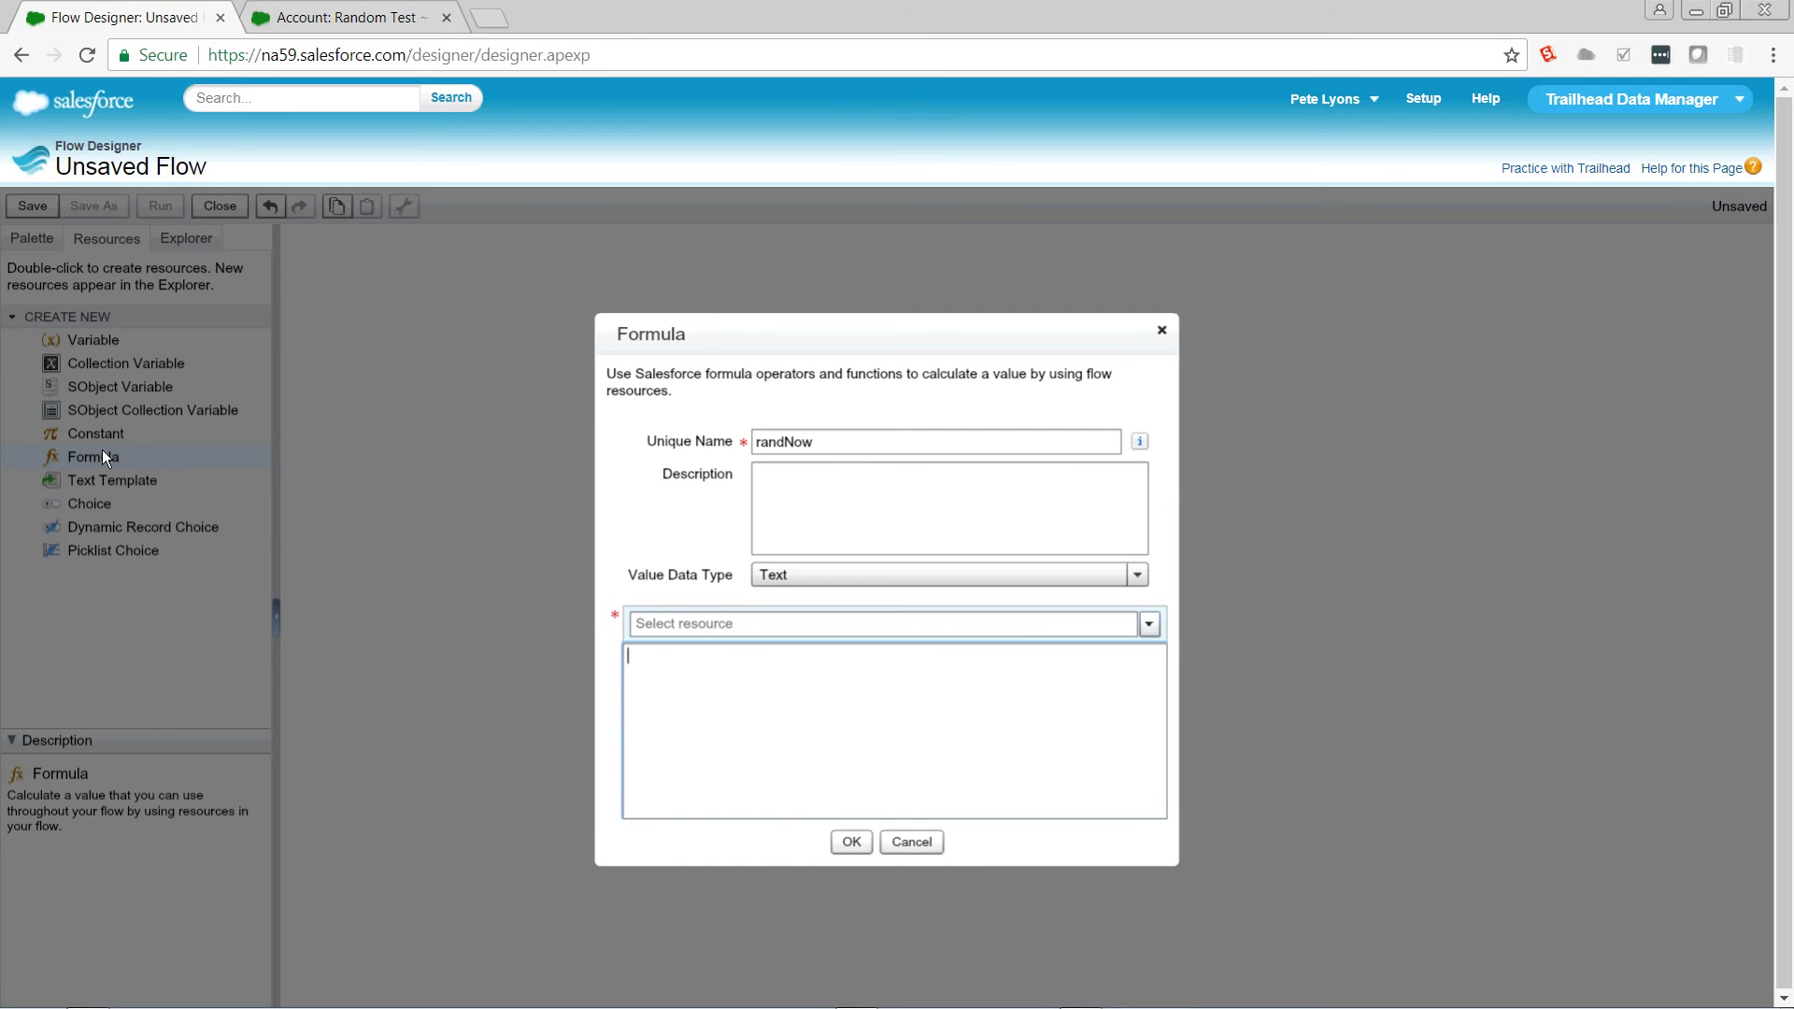
{"action": "type", "text": "now()"}
{"action": "type", "text": "-today()"}
{"action": "key", "text": "Left"}
{"action": "key", "text": "Left"}
{"action": "key", "text": "Left"}
{"action": "type", "text": "datetimevalue(today("}
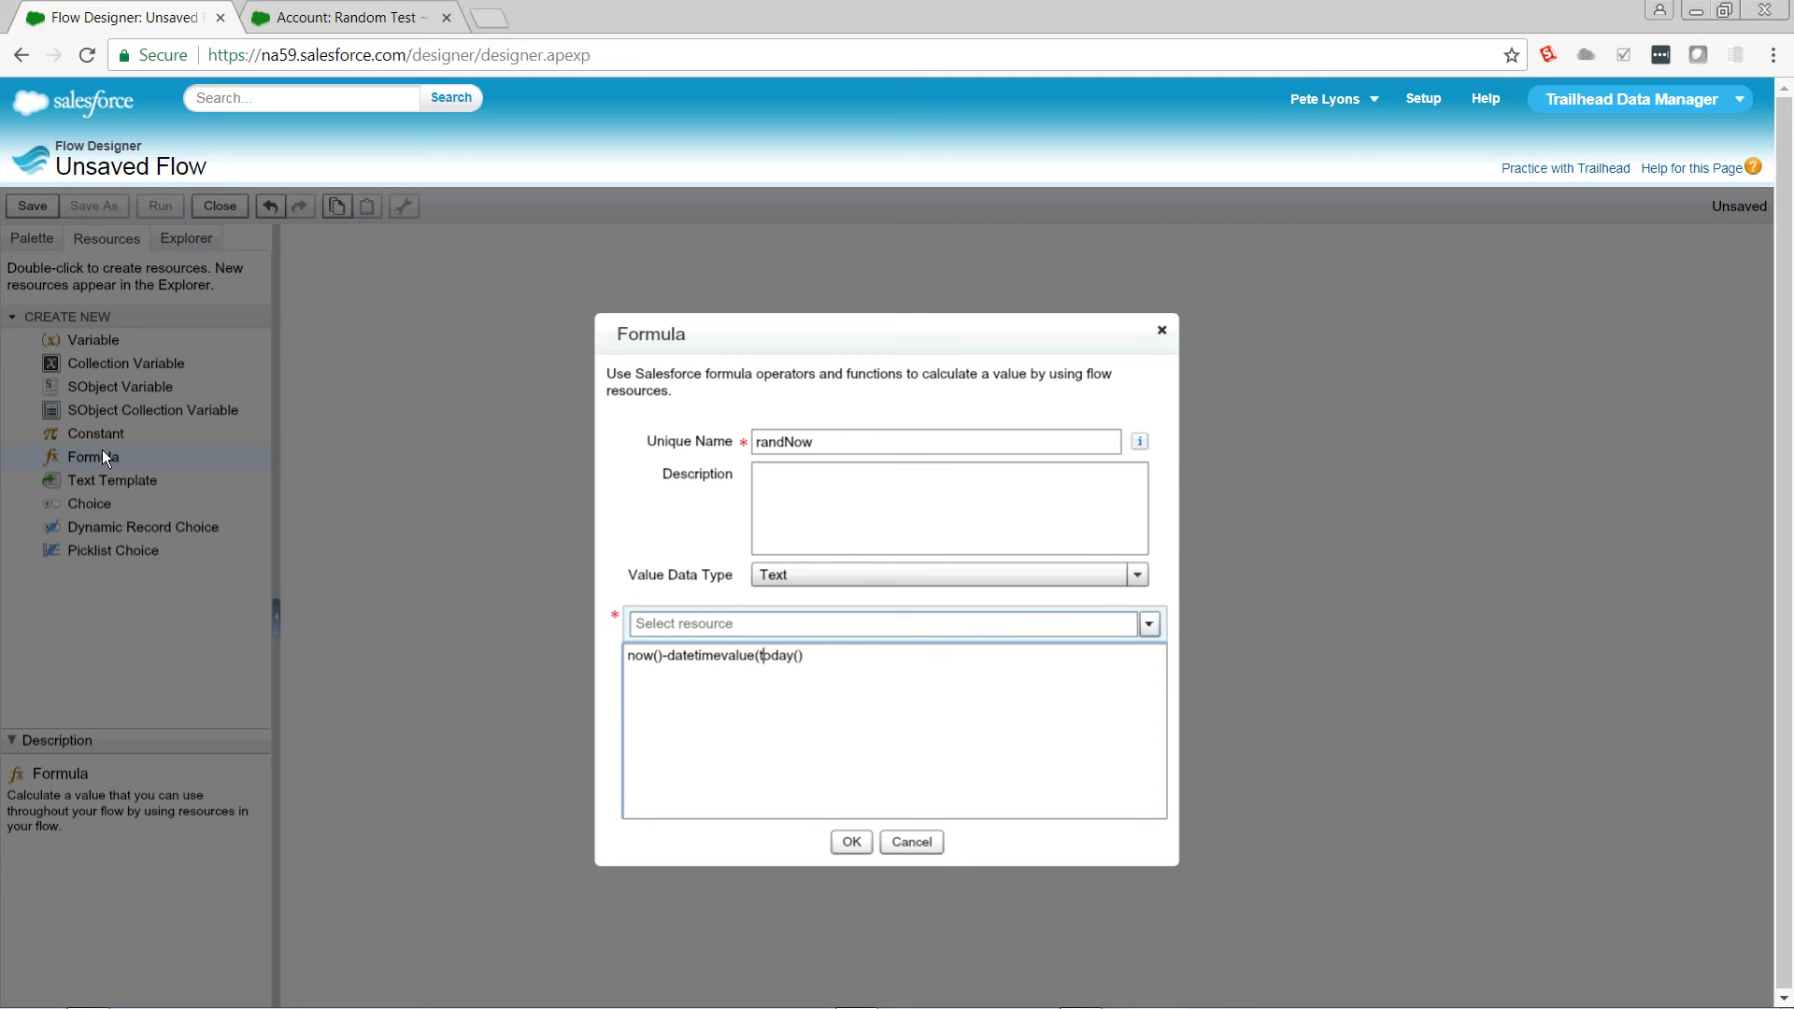
{"action": "type", "text": ")"}
Rewrite randNow as right(((now()-datetimevalue(today()))*86400000),1) and save the formula
{"action": "key", "text": "Left"}
{"action": "key", "text": "Left"}
{"action": "key", "text": "Left"}
{"action": "key", "text": "Left"}
{"action": "key", "text": "Left"}
{"action": "key", "text": "Left"}
{"action": "key", "text": "Left"}
{"action": "key", "text": "Left"}
{"action": "key", "text": "Left"}
{"action": "key", "text": "Left"}
{"action": "key", "text": "Left"}
{"action": "key", "text": "Left"}
{"action": "key", "text": "Left"}
{"action": "key", "text": "Left"}
{"action": "key", "text": "Left"}
{"action": "key", "text": "Left"}
{"action": "key", "text": "Left"}
{"action": "key", "text": "Left"}
{"action": "type", "text": "("}
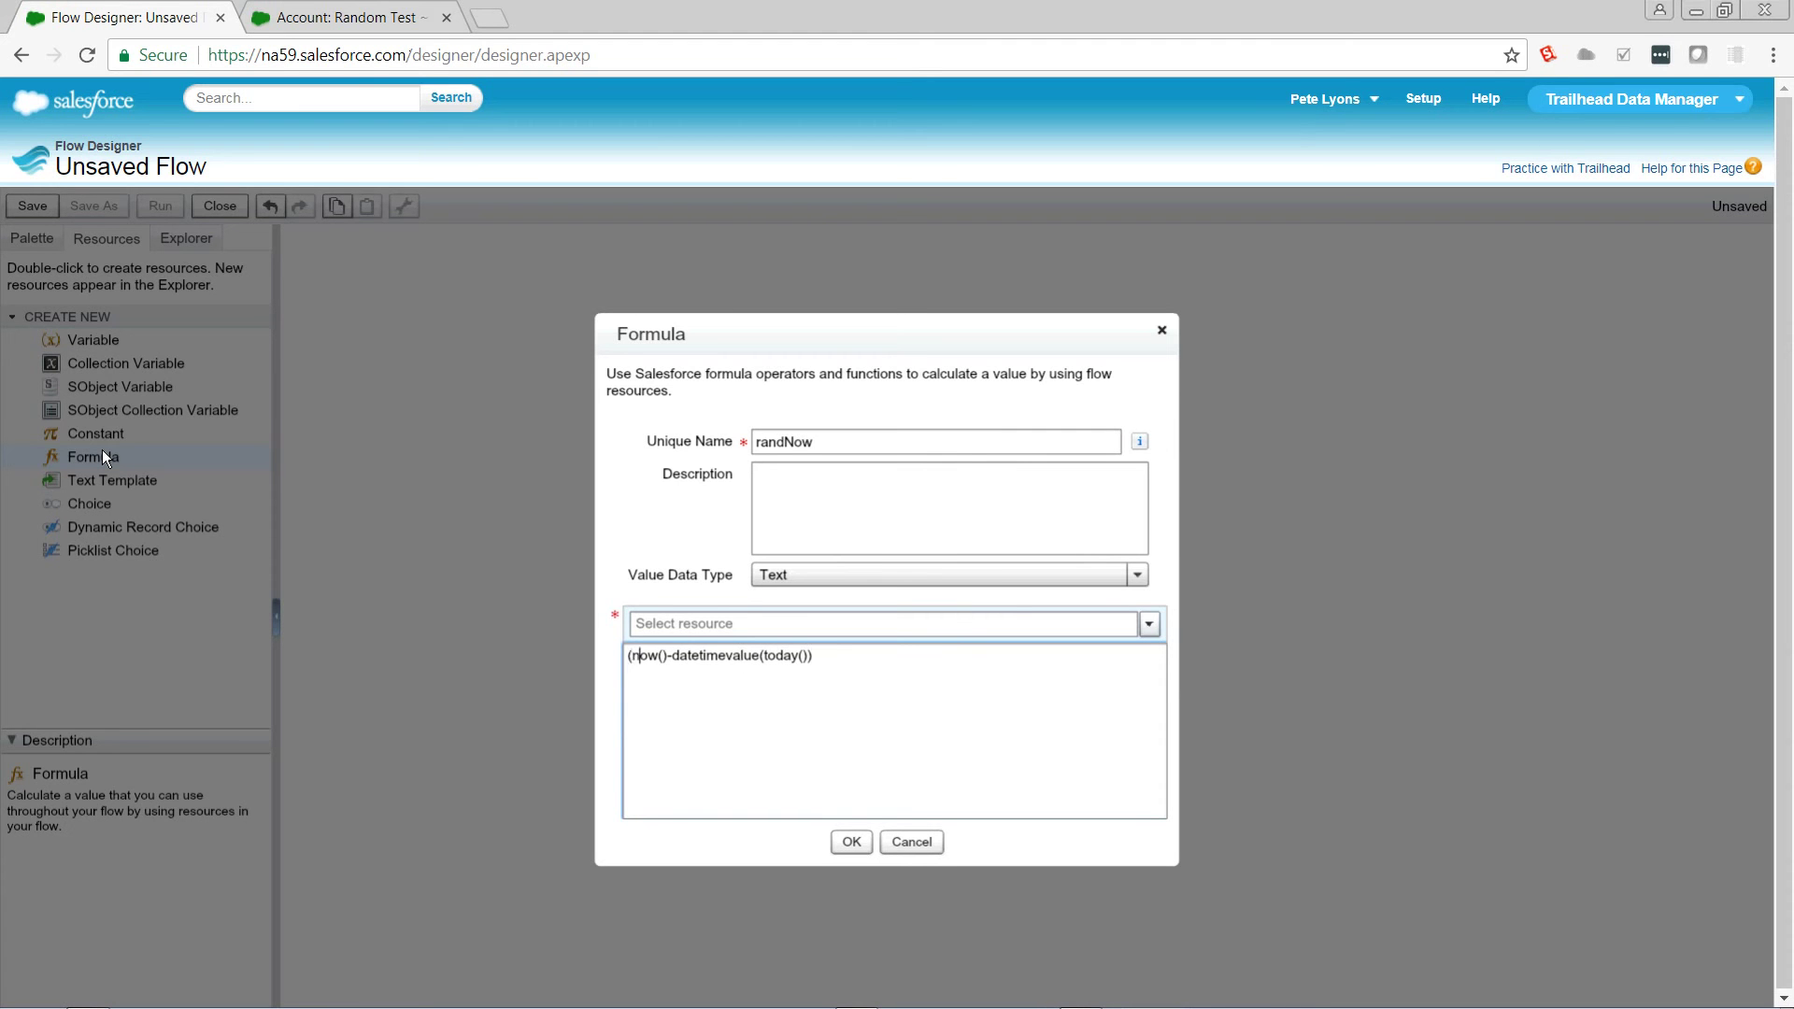
{"action": "key", "text": "Right"}
{"action": "key", "text": "Right"}
{"action": "key", "text": "Right"}
{"action": "key", "text": "Right"}
{"action": "key", "text": "Right"}
{"action": "key", "text": "Right"}
{"action": "key", "text": "Right"}
{"action": "key", "text": "Right"}
{"action": "type", "text": ")*84"}
{"action": "key", "text": "BackSpace"}
{"action": "type", "text": "6400000)"}
{"action": "key", "text": "Left"}
{"action": "key", "text": "Left"}
{"action": "key", "text": "Left"}
{"action": "key", "text": "Left"}
{"action": "key", "text": "Left"}
{"action": "key", "text": "Left"}
{"action": "key", "text": "Left"}
{"action": "key", "text": "Left"}
{"action": "key", "text": "Left"}
{"action": "key", "text": "Left"}
{"action": "key", "text": "Left"}
{"action": "key", "text": "Left"}
{"action": "key", "text": "Left"}
{"action": "key", "text": "Left"}
{"action": "key", "text": "Left"}
{"action": "key", "text": "Left"}
{"action": "key", "text": "Left"}
{"action": "key", "text": "Left"}
{"action": "key", "text": "Left"}
{"action": "key", "text": "Left"}
{"action": "key", "text": "Left"}
{"action": "key", "text": "Left"}
{"action": "key", "text": "Left"}
{"action": "key", "text": "Left"}
{"action": "key", "text": "Left"}
{"action": "type", "text": "("}
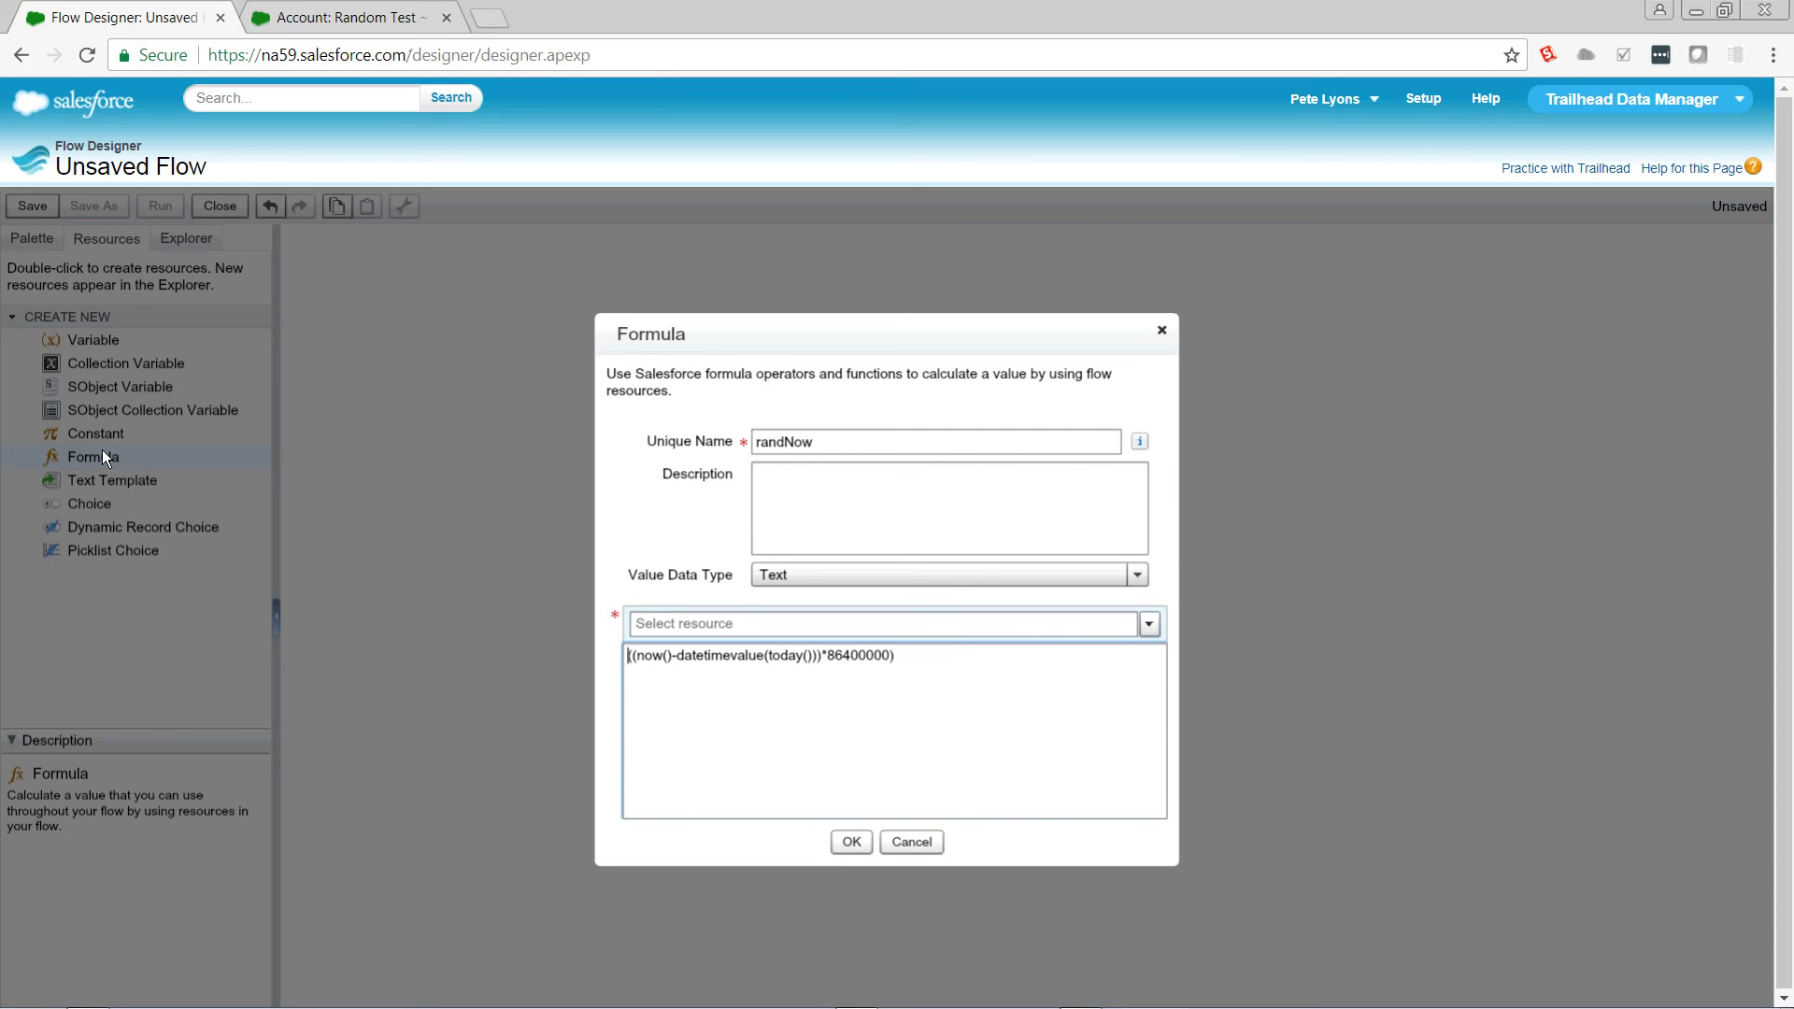
{"action": "type", "text": "right"}
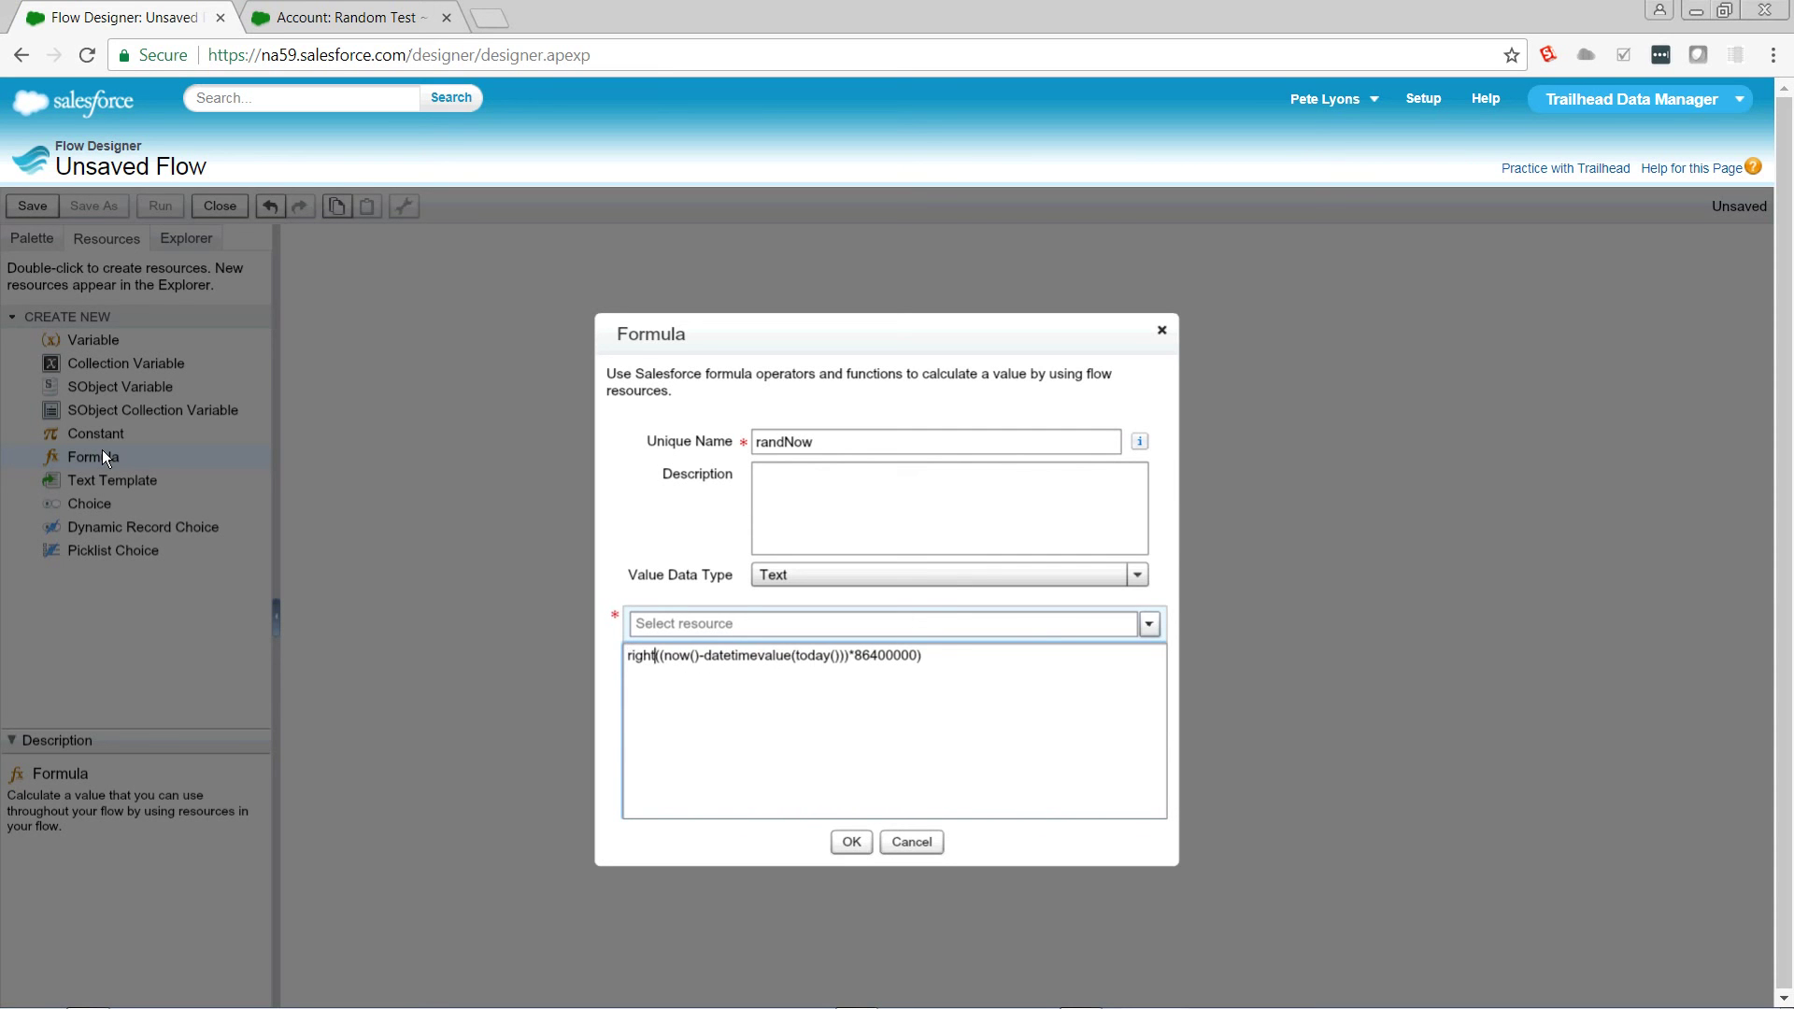
{"action": "type", "text": "("}
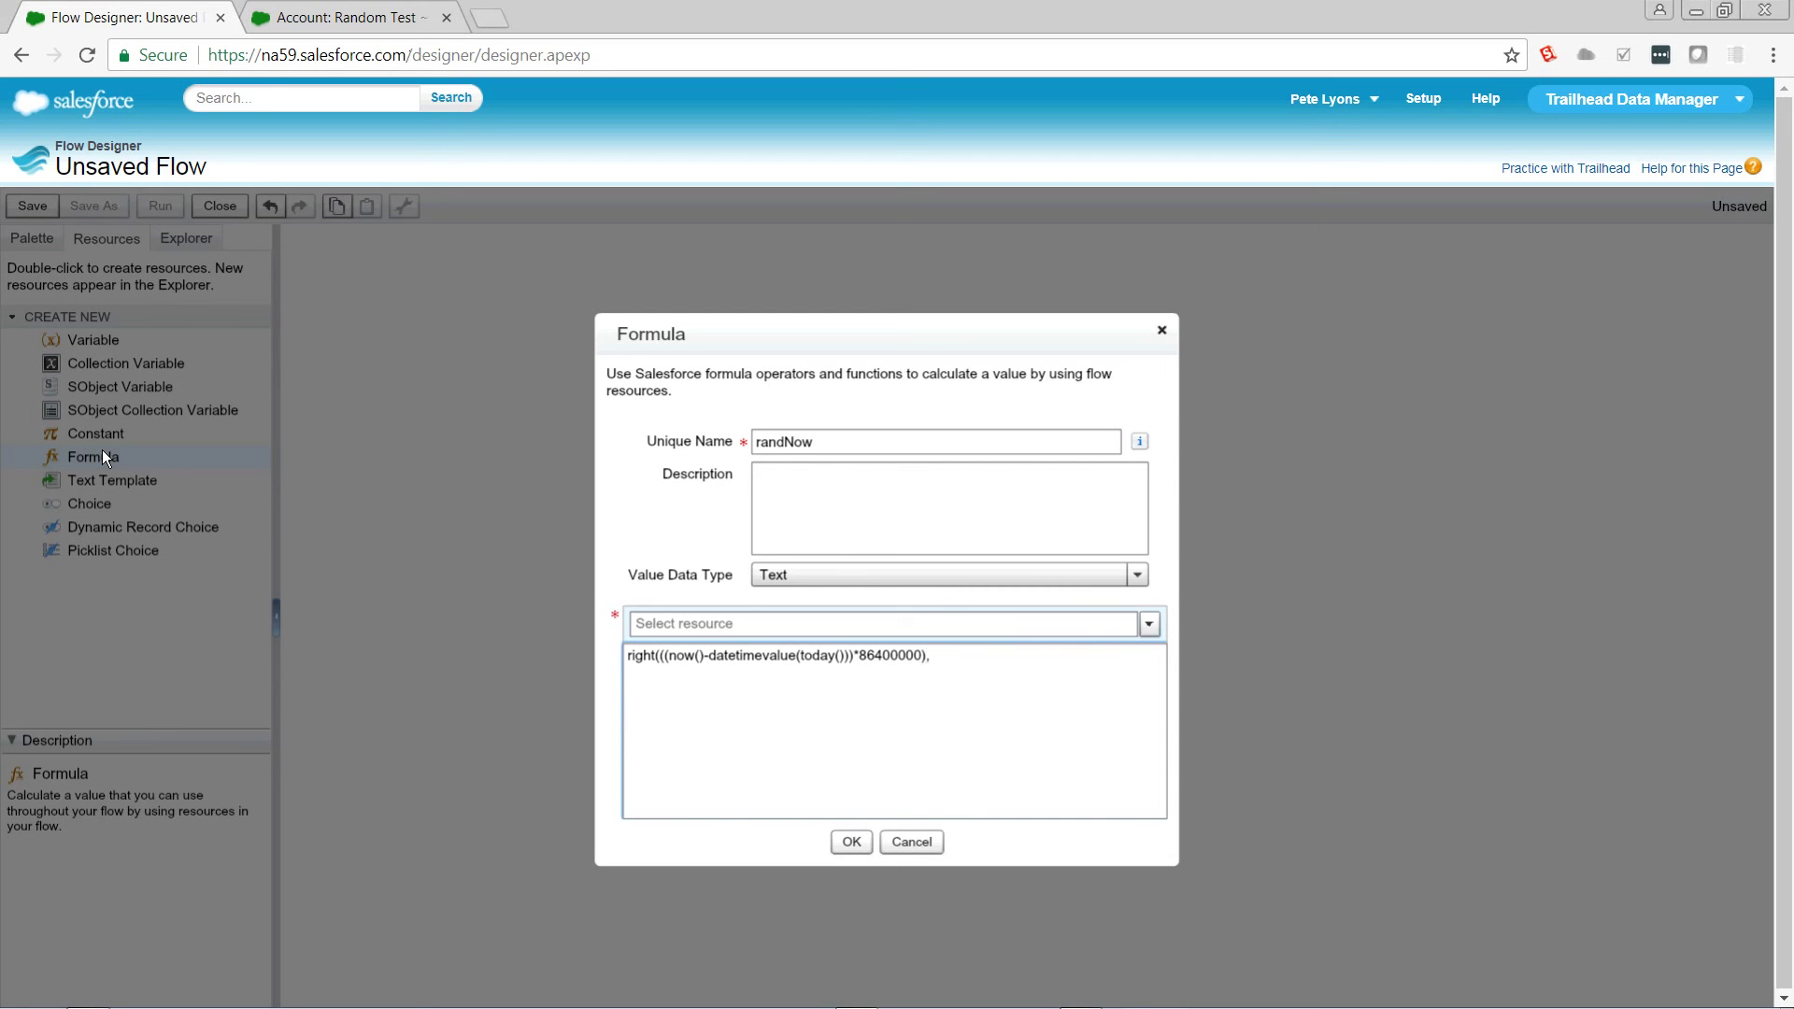
{"action": "type", "text": ")"}
{"action": "left_click", "coordinate": [844, 844]}
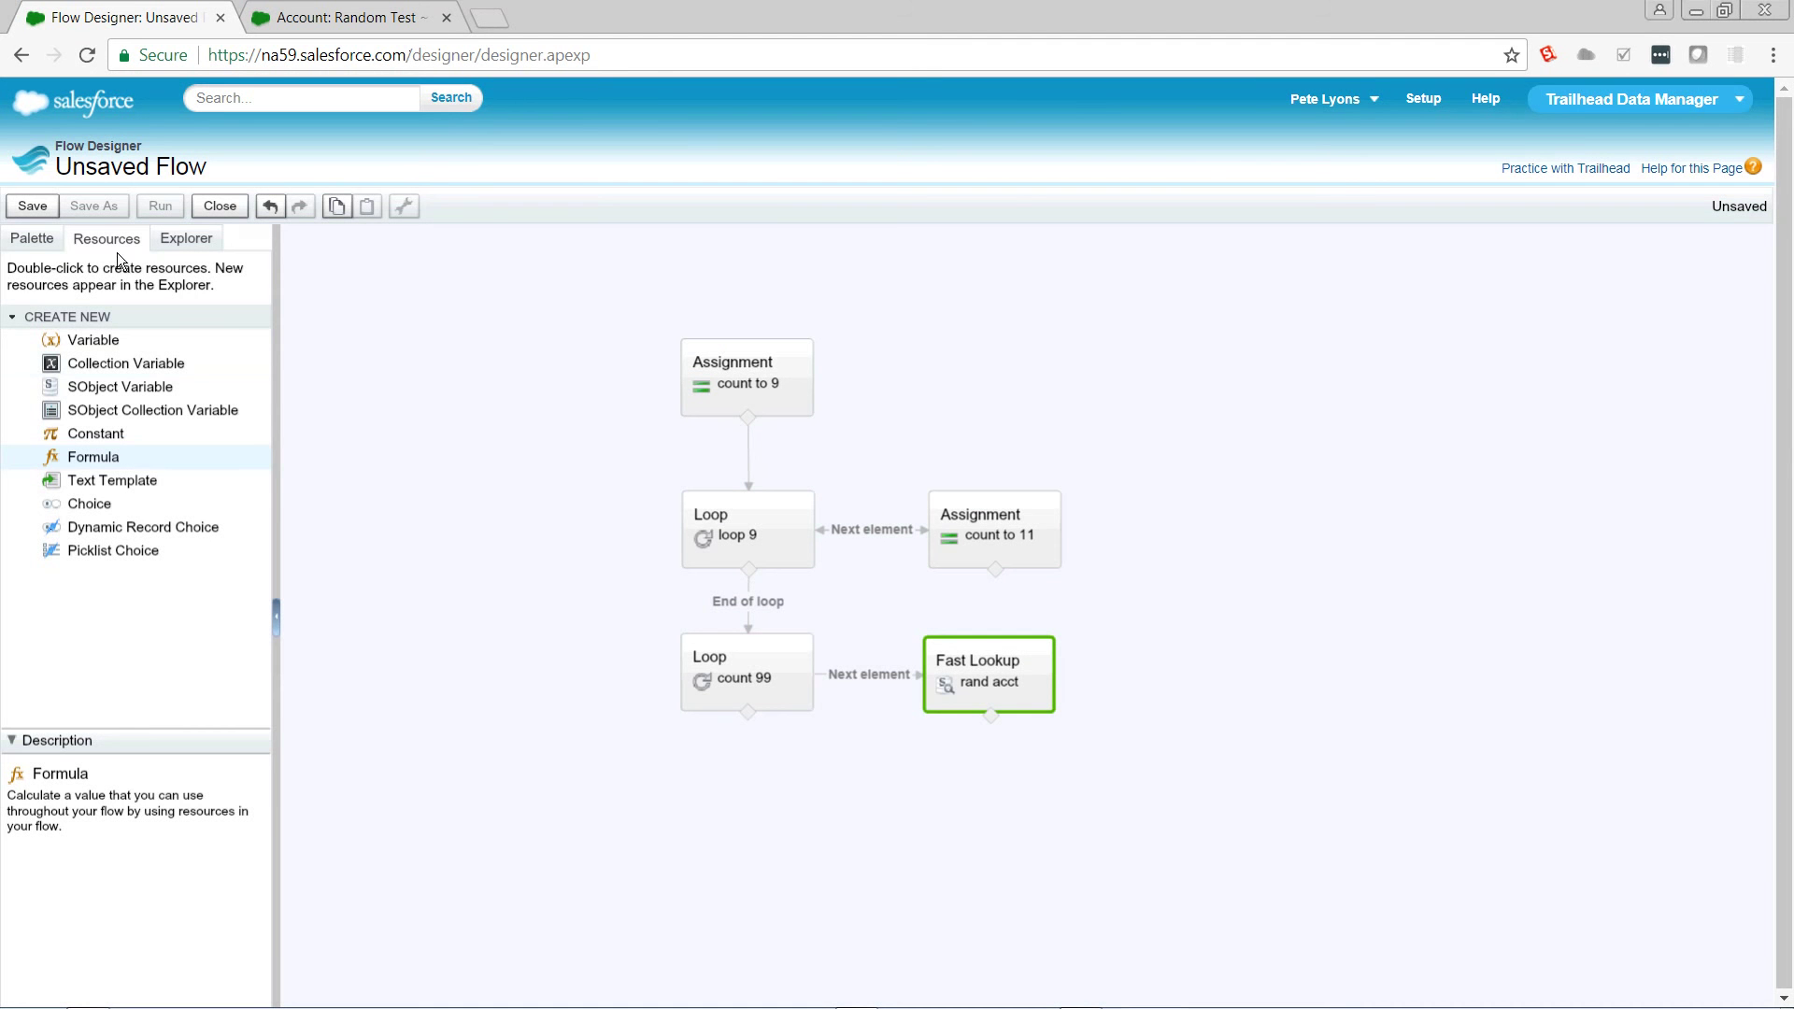
Add a 'save time' Assignment and create a new randomString variable for it
{"action": "left_click", "coordinate": [44, 236]}
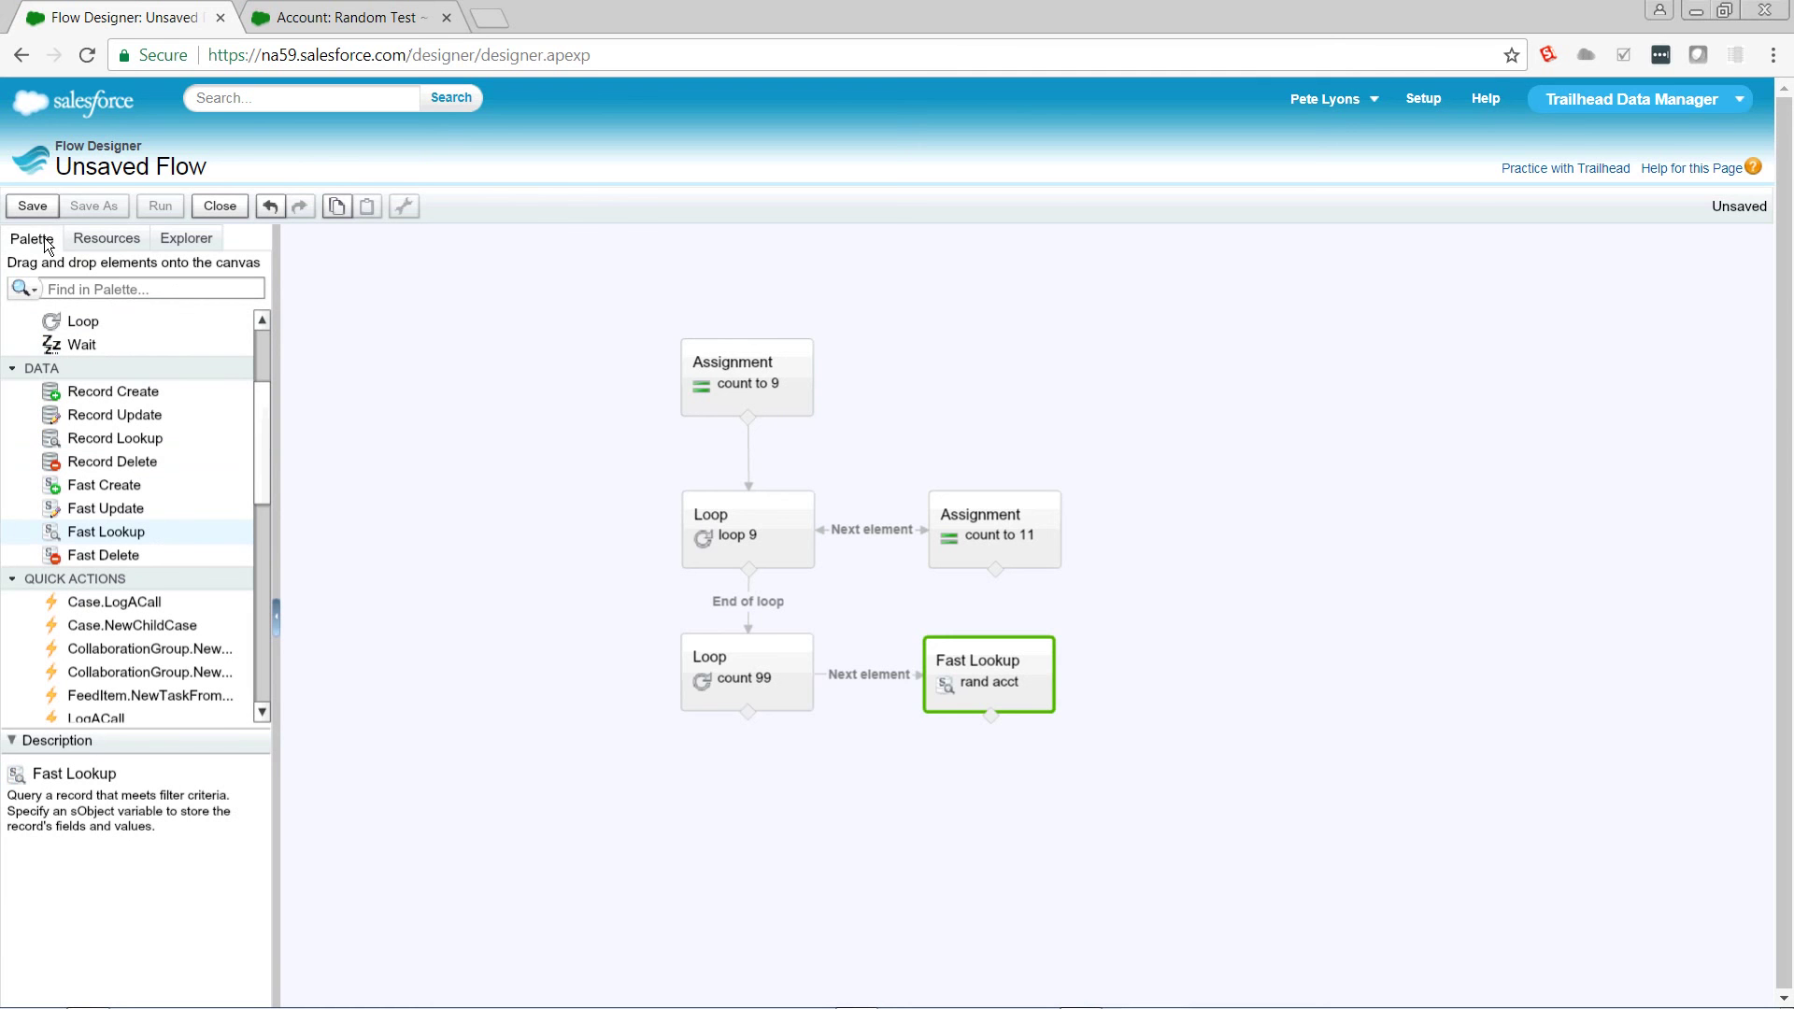
{"action": "left_click_drag", "start_coordinate": [260, 426], "coordinate": [289, 330]}
{"action": "left_click_drag", "start_coordinate": [78, 458], "coordinate": [864, 834]}
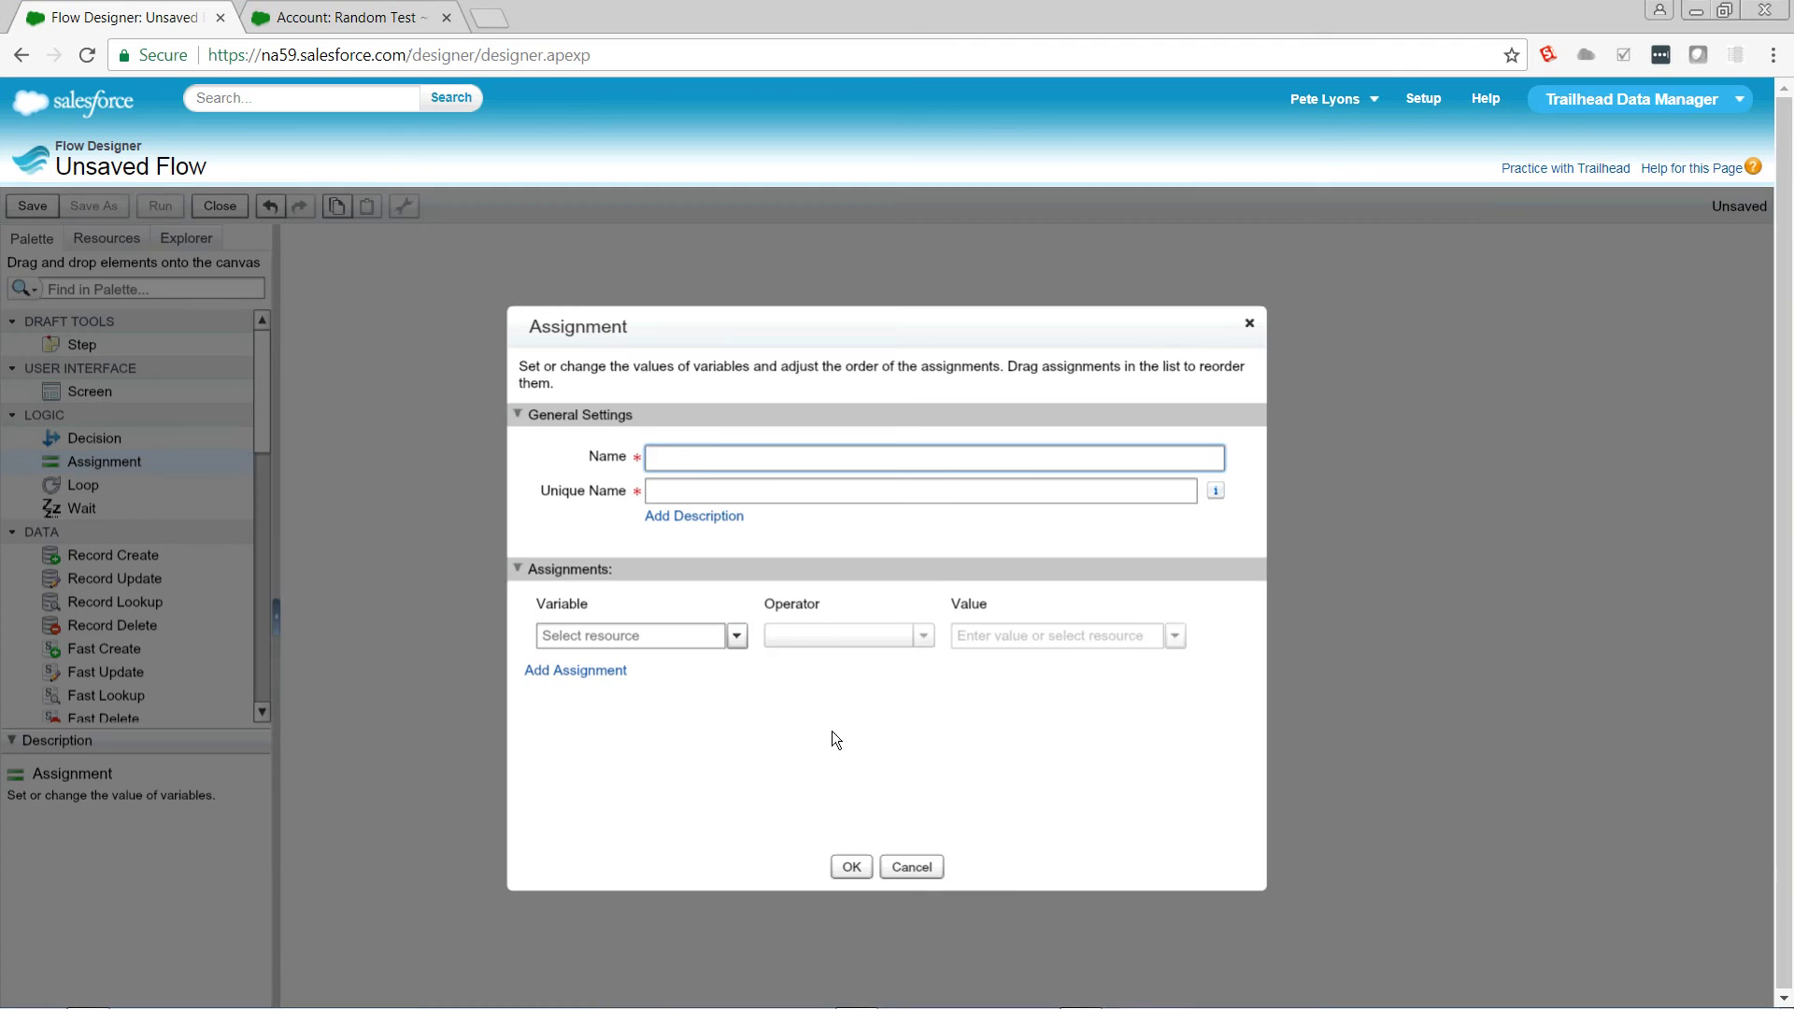
{"action": "type", "text": "save time"}
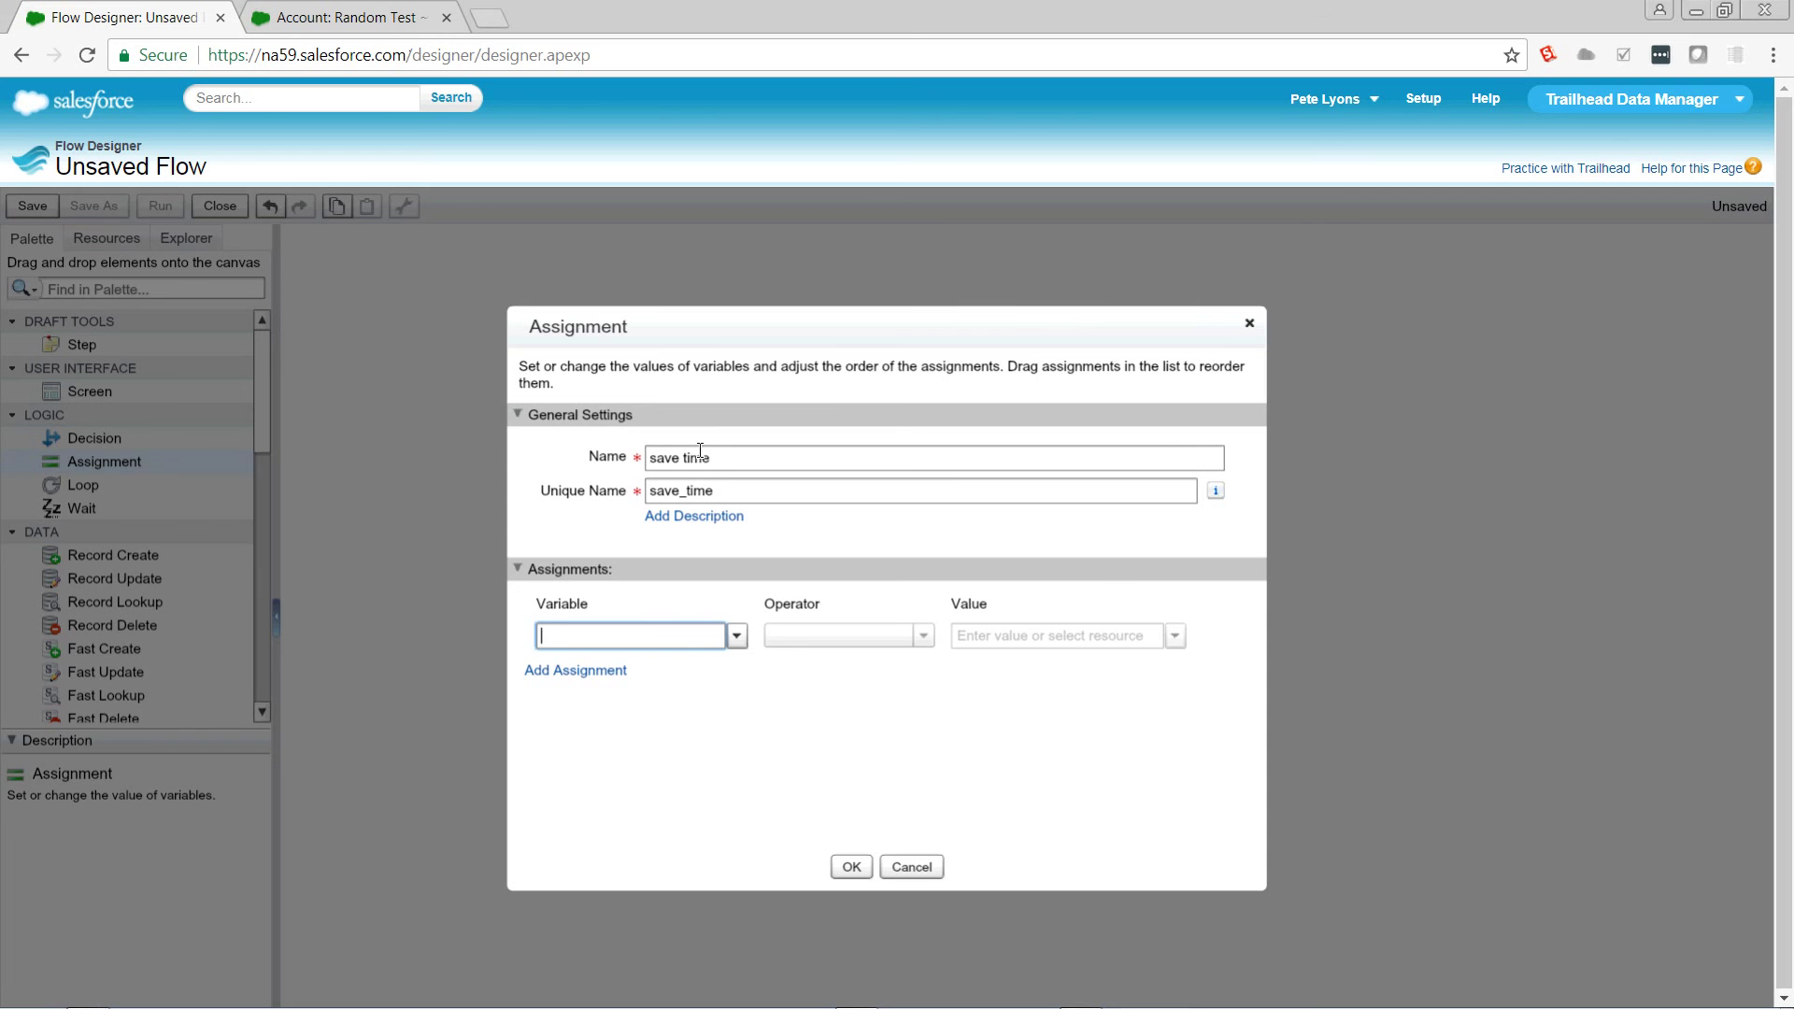
{"action": "type", "text": "var"}
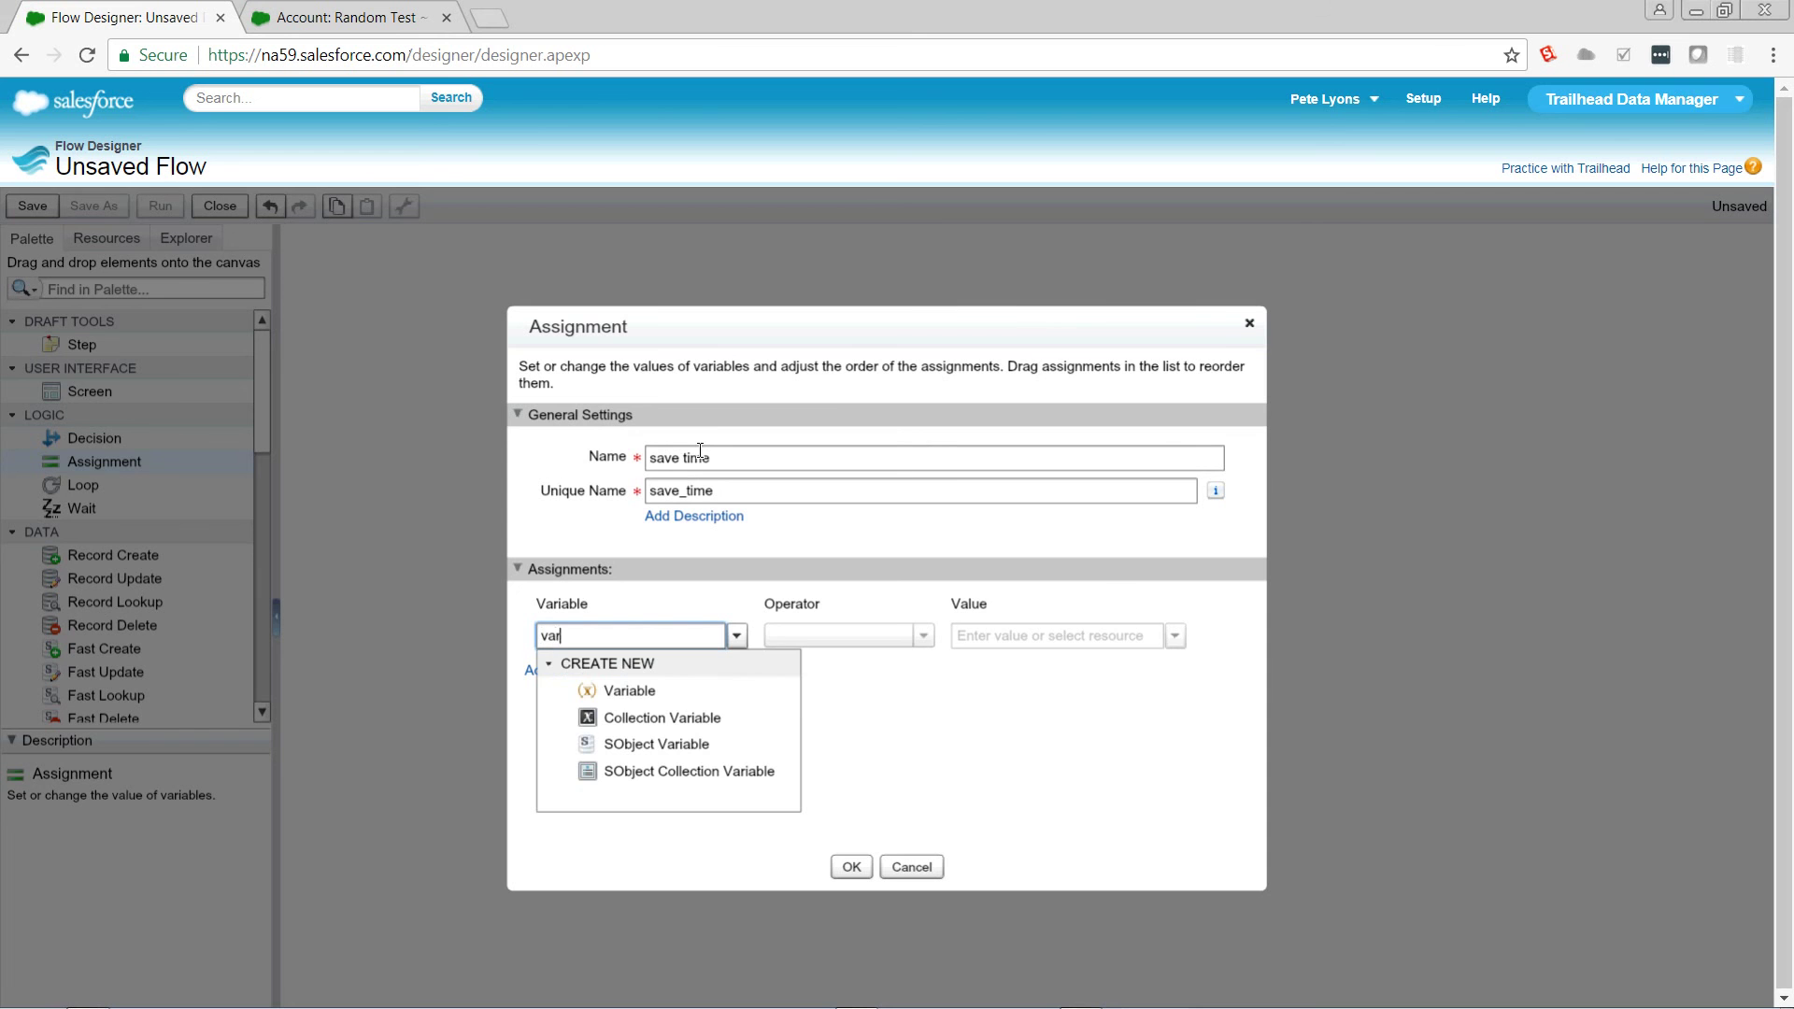
{"action": "left_click", "coordinate": [598, 691]}
{"action": "type", "text": "rand"}
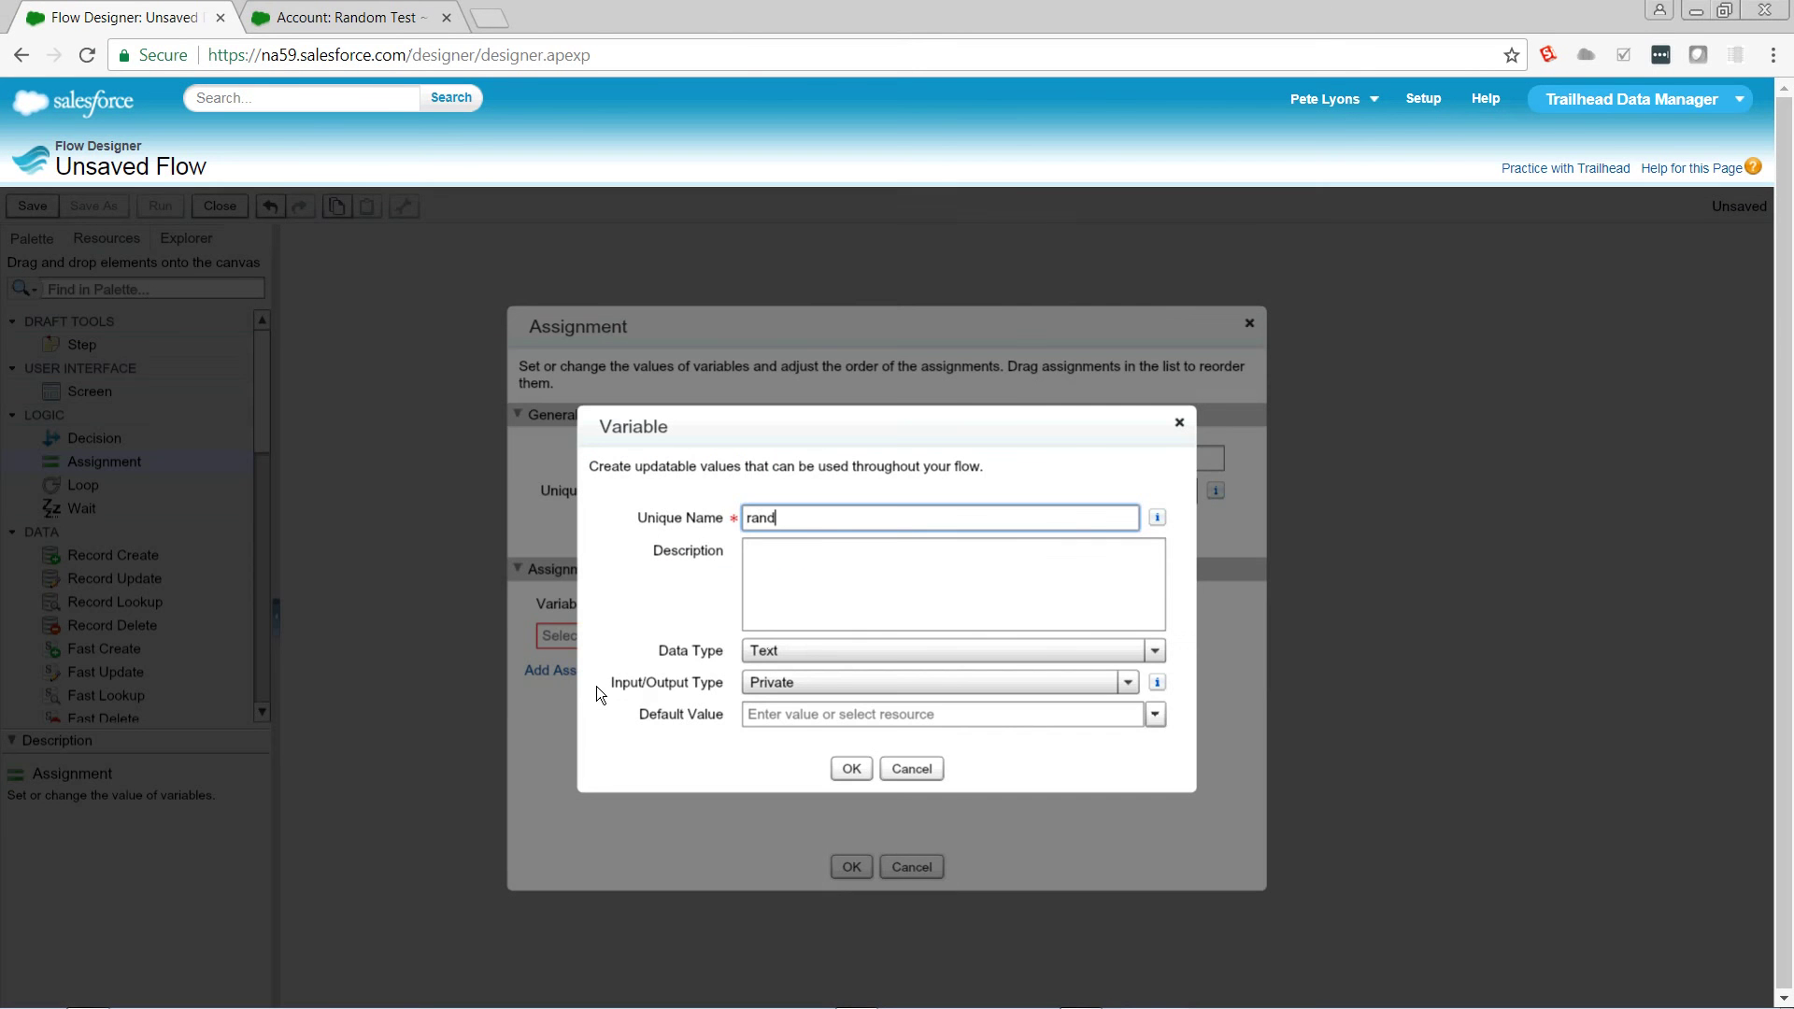
{"action": "type", "text": "omString"}
{"action": "key", "text": "Tab"}
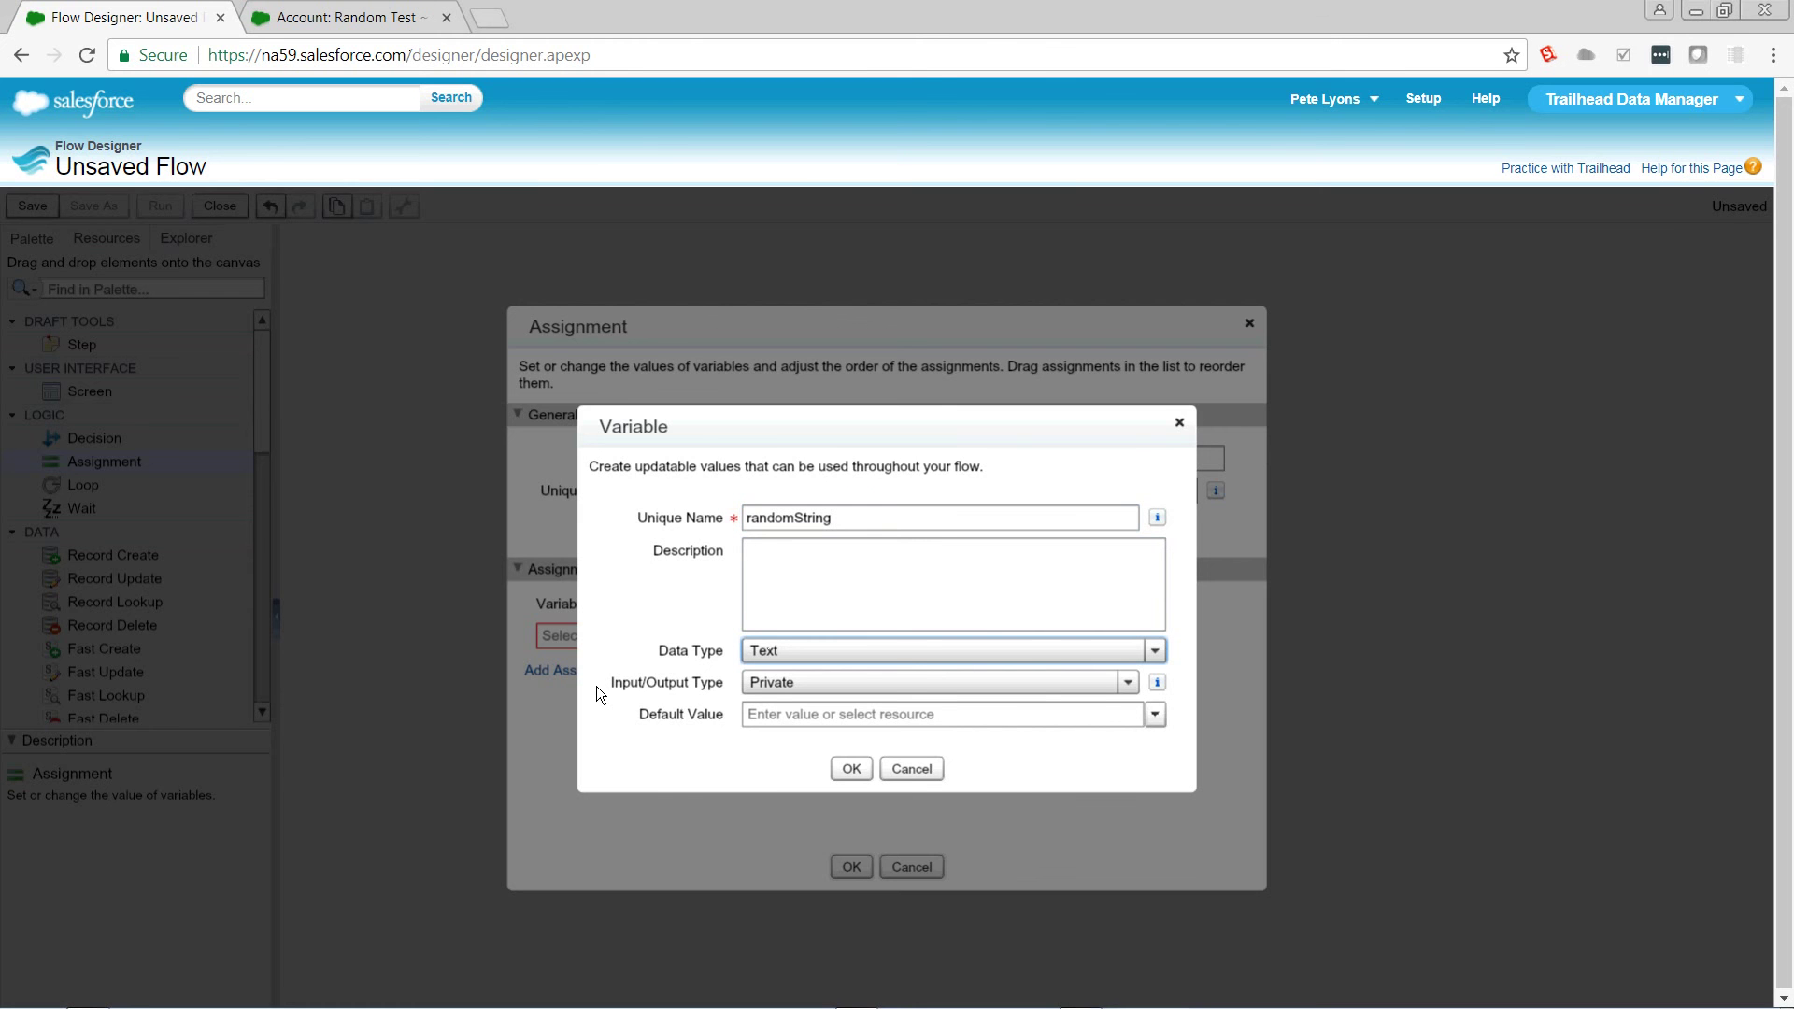
{"action": "left_click", "coordinate": [851, 769]}
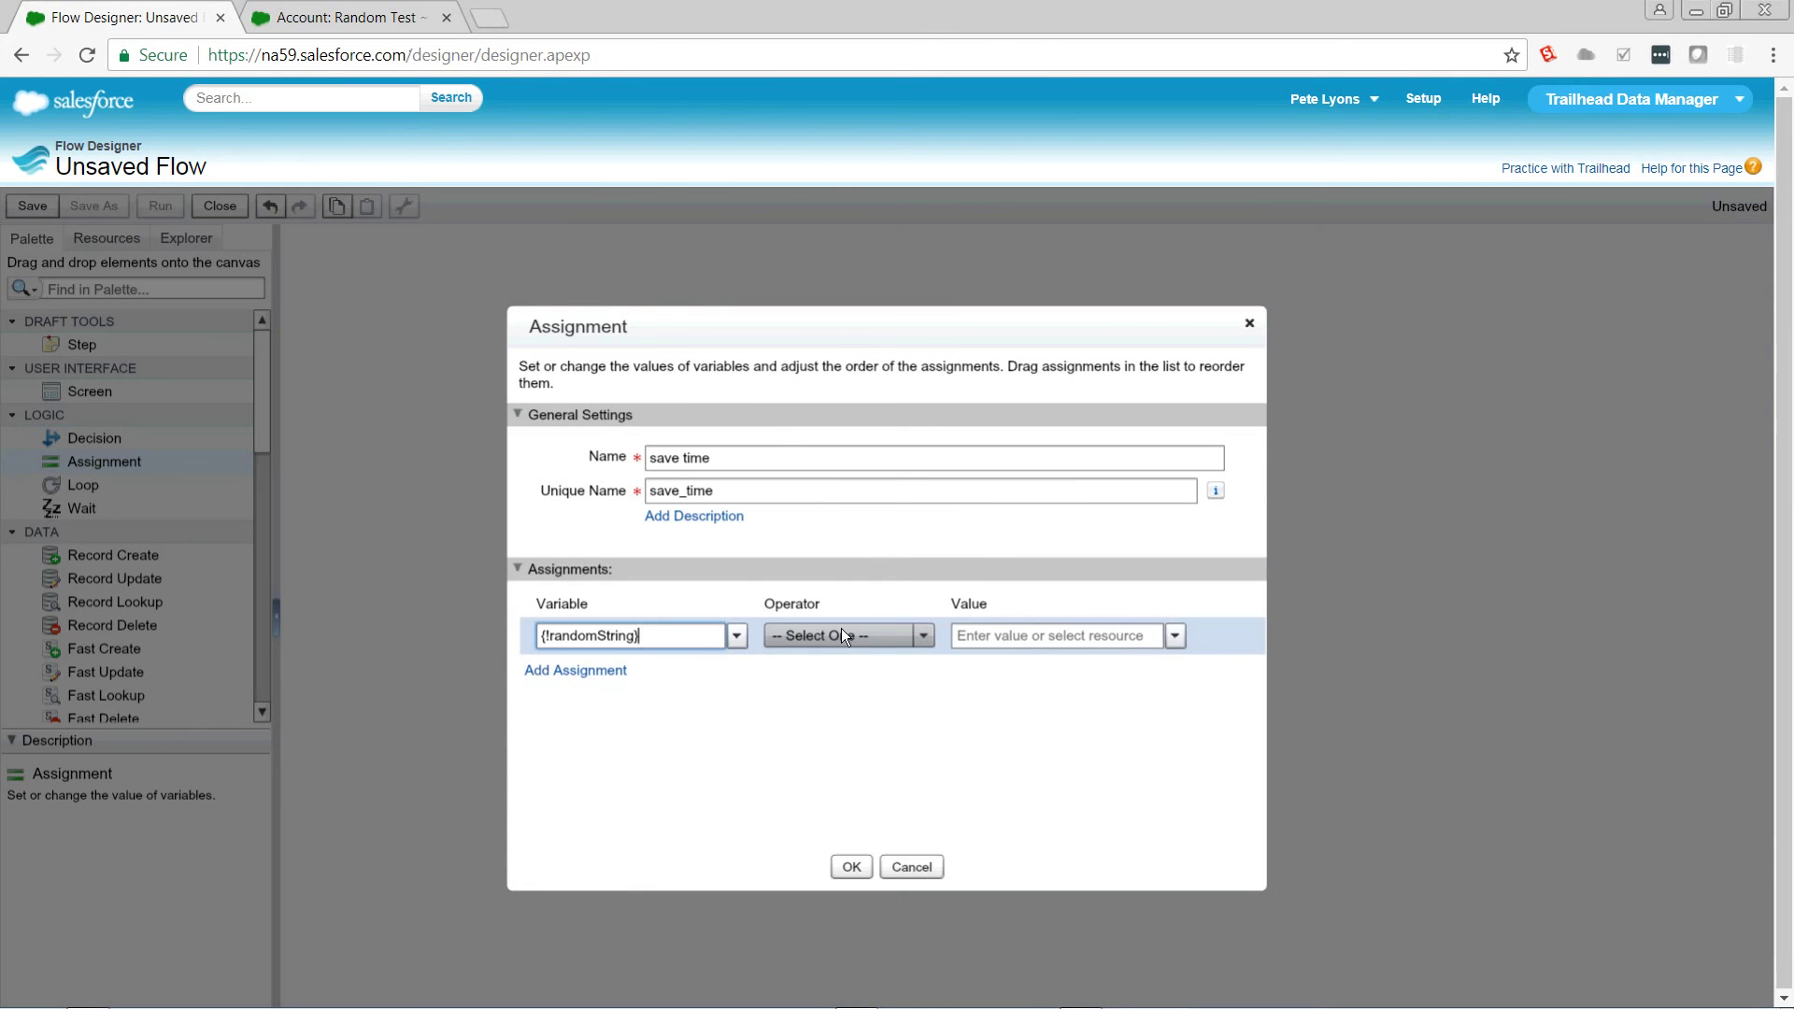
Set the assignment to add {!randNow} to randomString and confirm it
{"action": "left_click", "coordinate": [840, 640]}
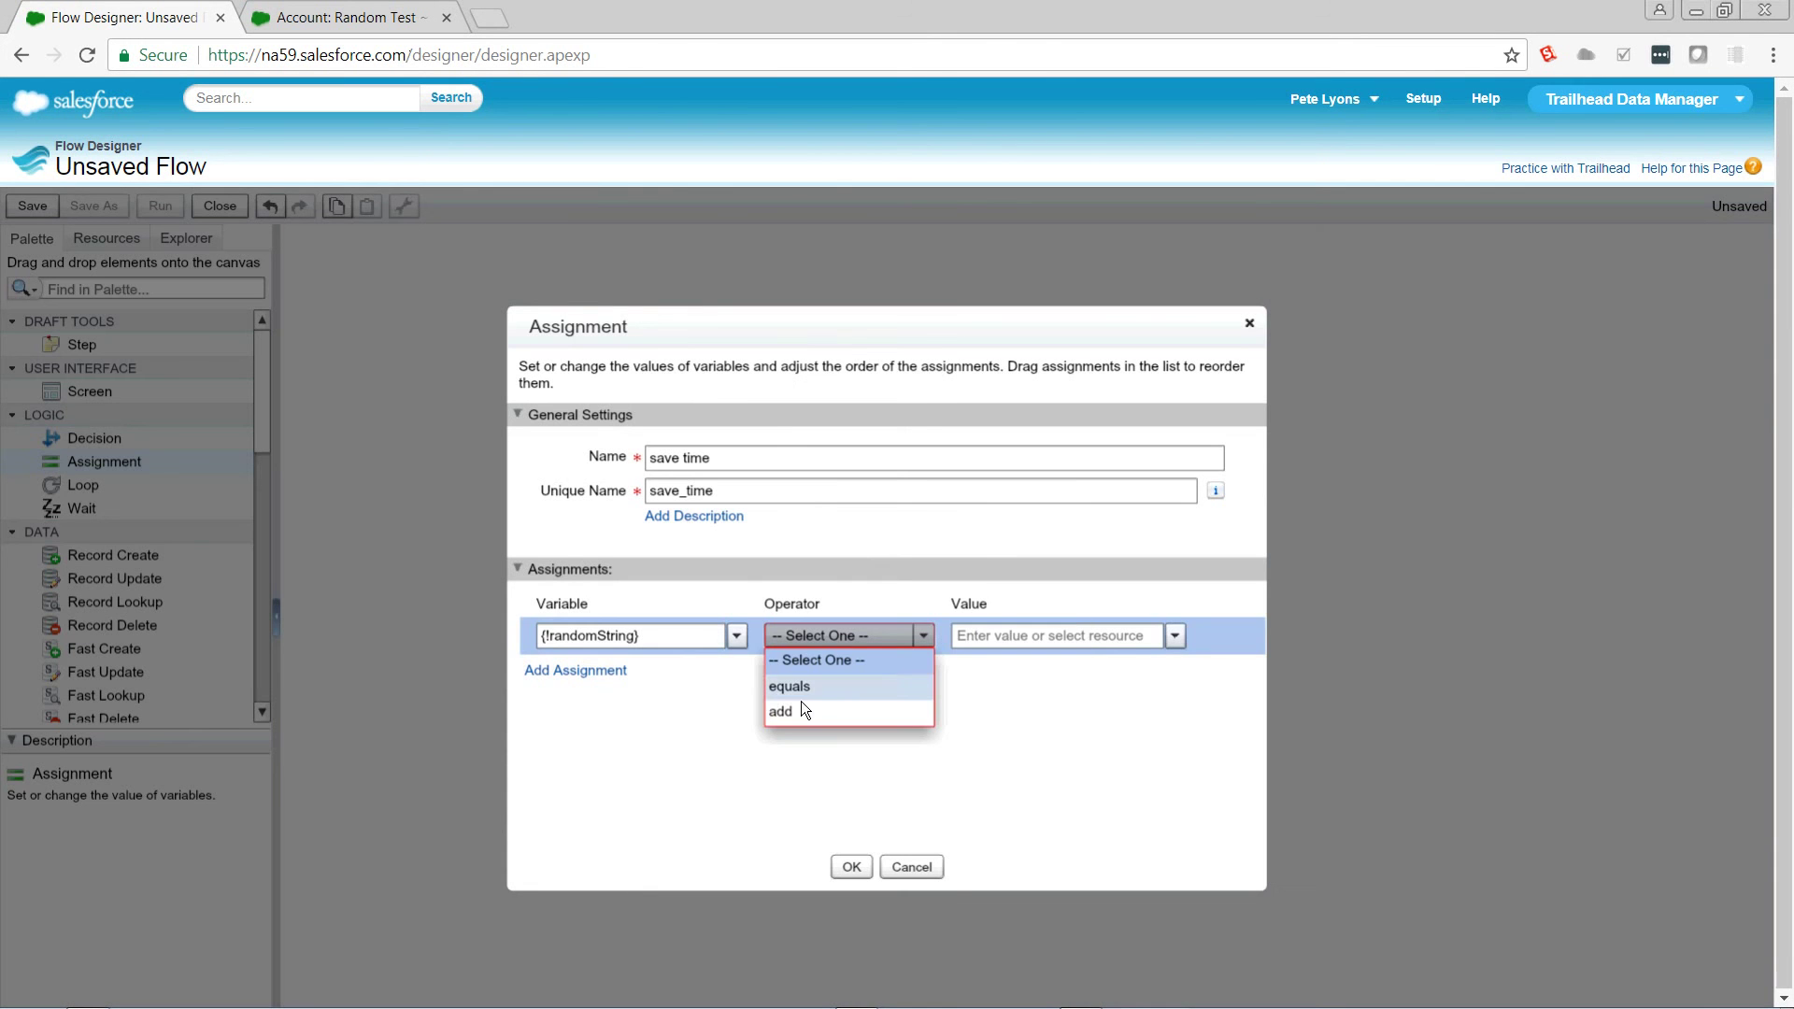
{"action": "left_click", "coordinate": [801, 705]}
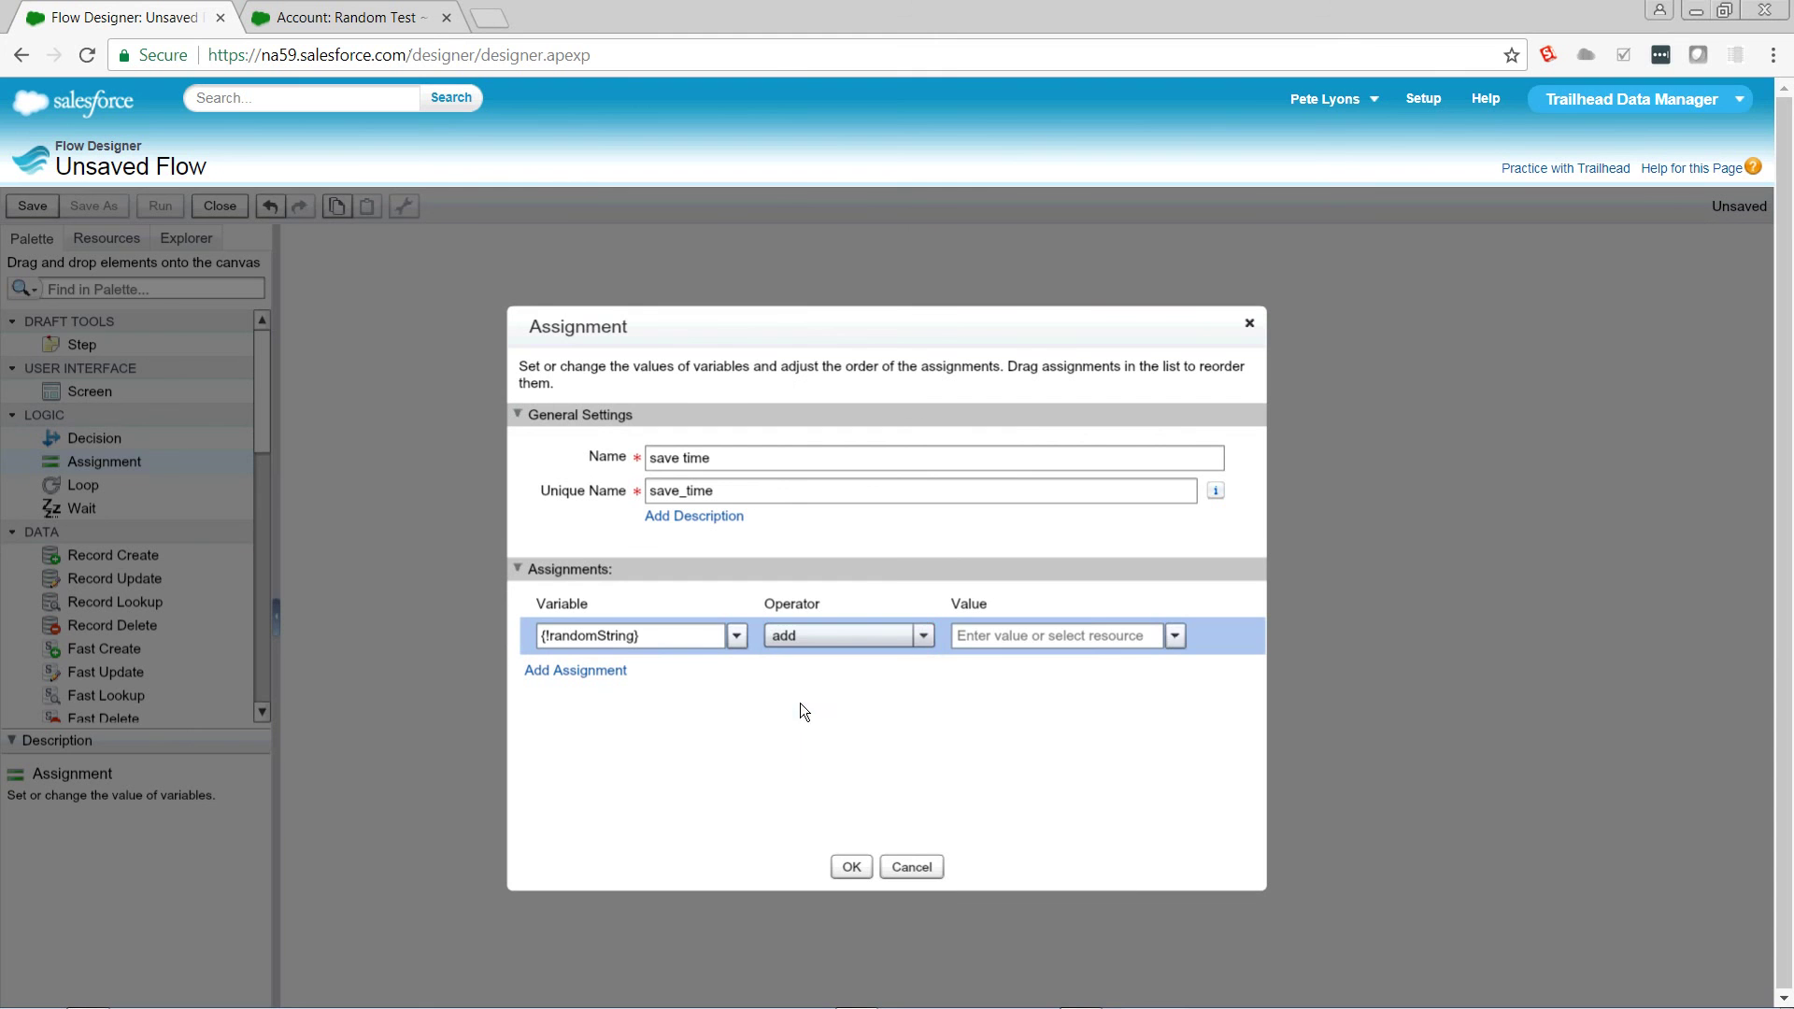
{"action": "left_click", "coordinate": [1031, 640]}
{"action": "type", "text": "ran"}
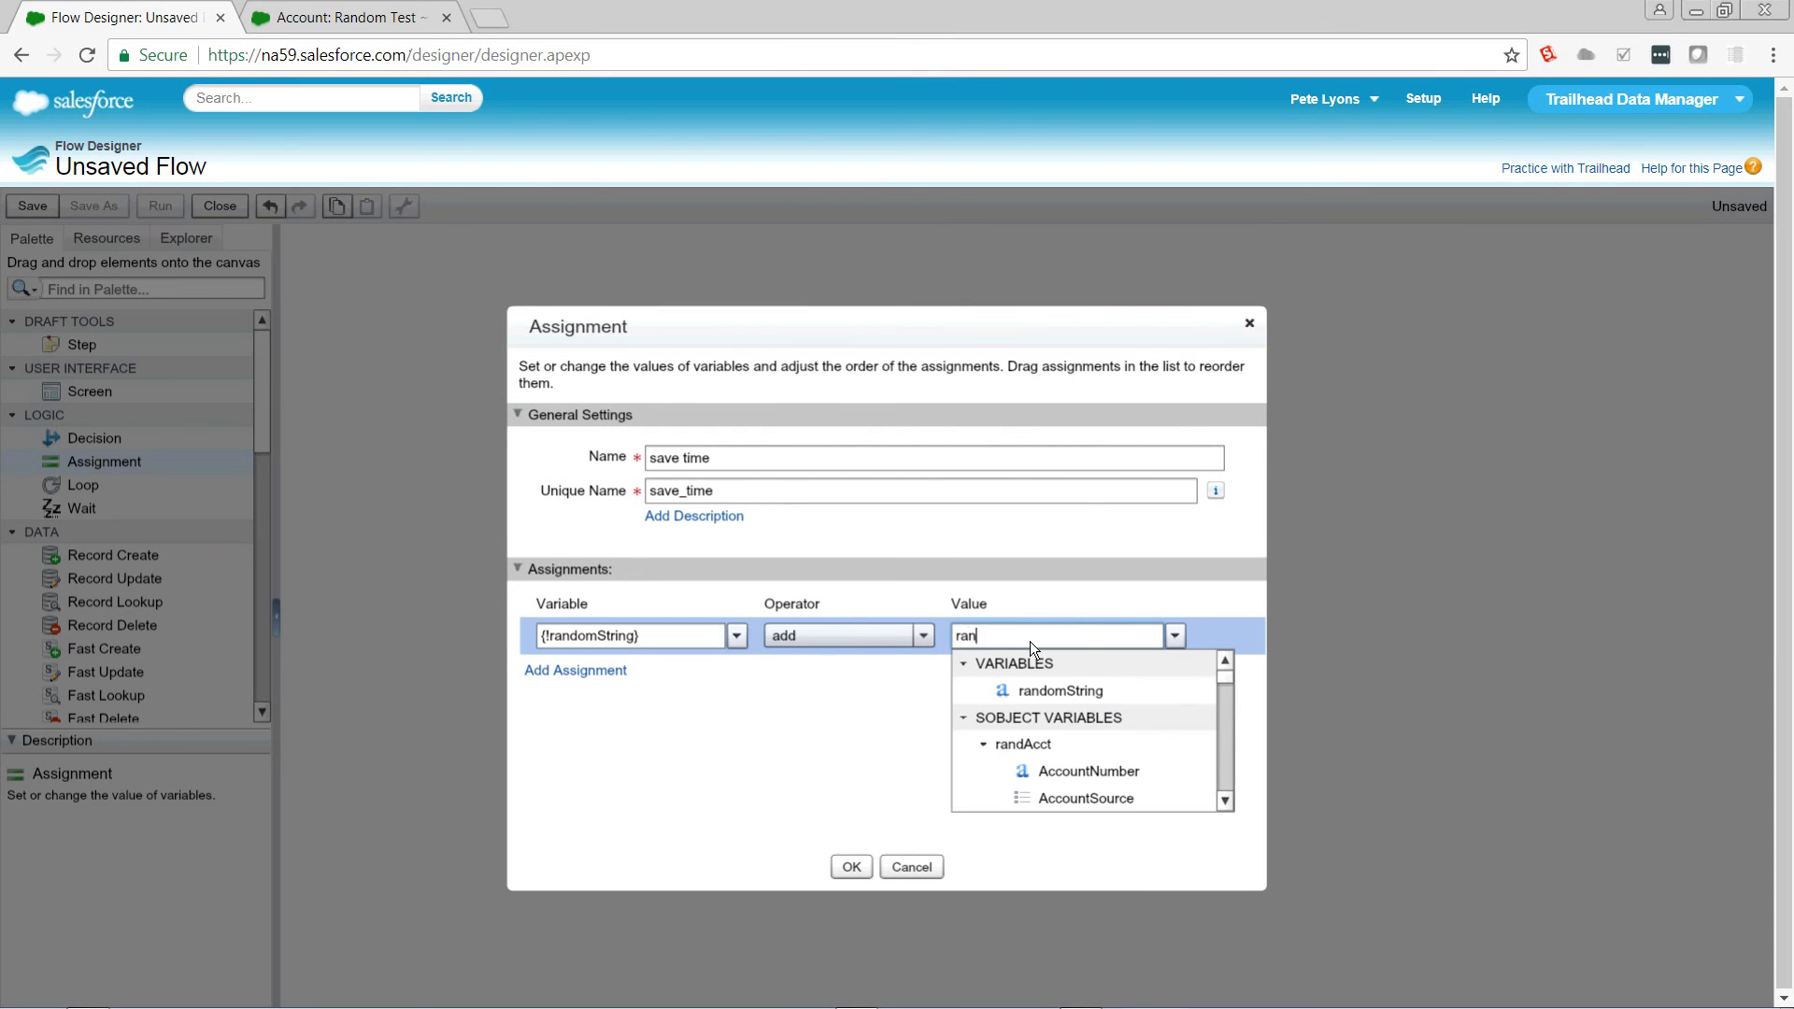
{"action": "type", "text": "dNow"}
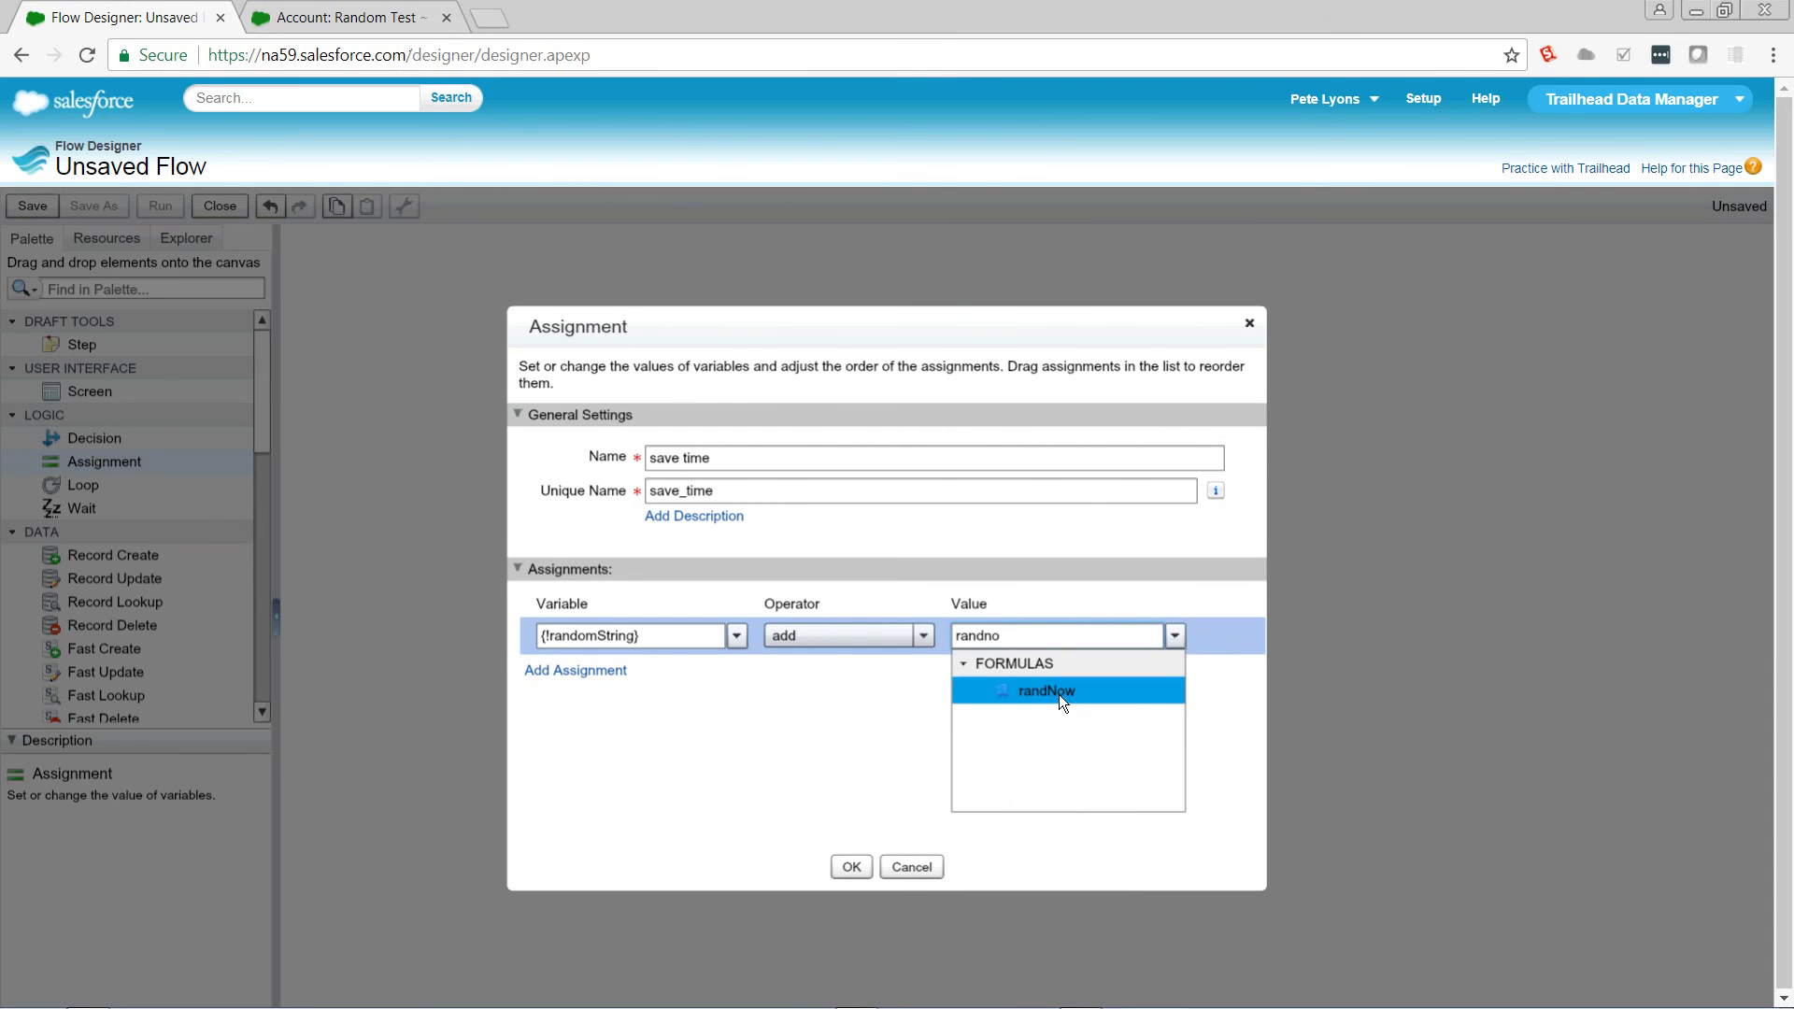
{"action": "left_click", "coordinate": [1058, 689]}
{"action": "left_click", "coordinate": [846, 876]}
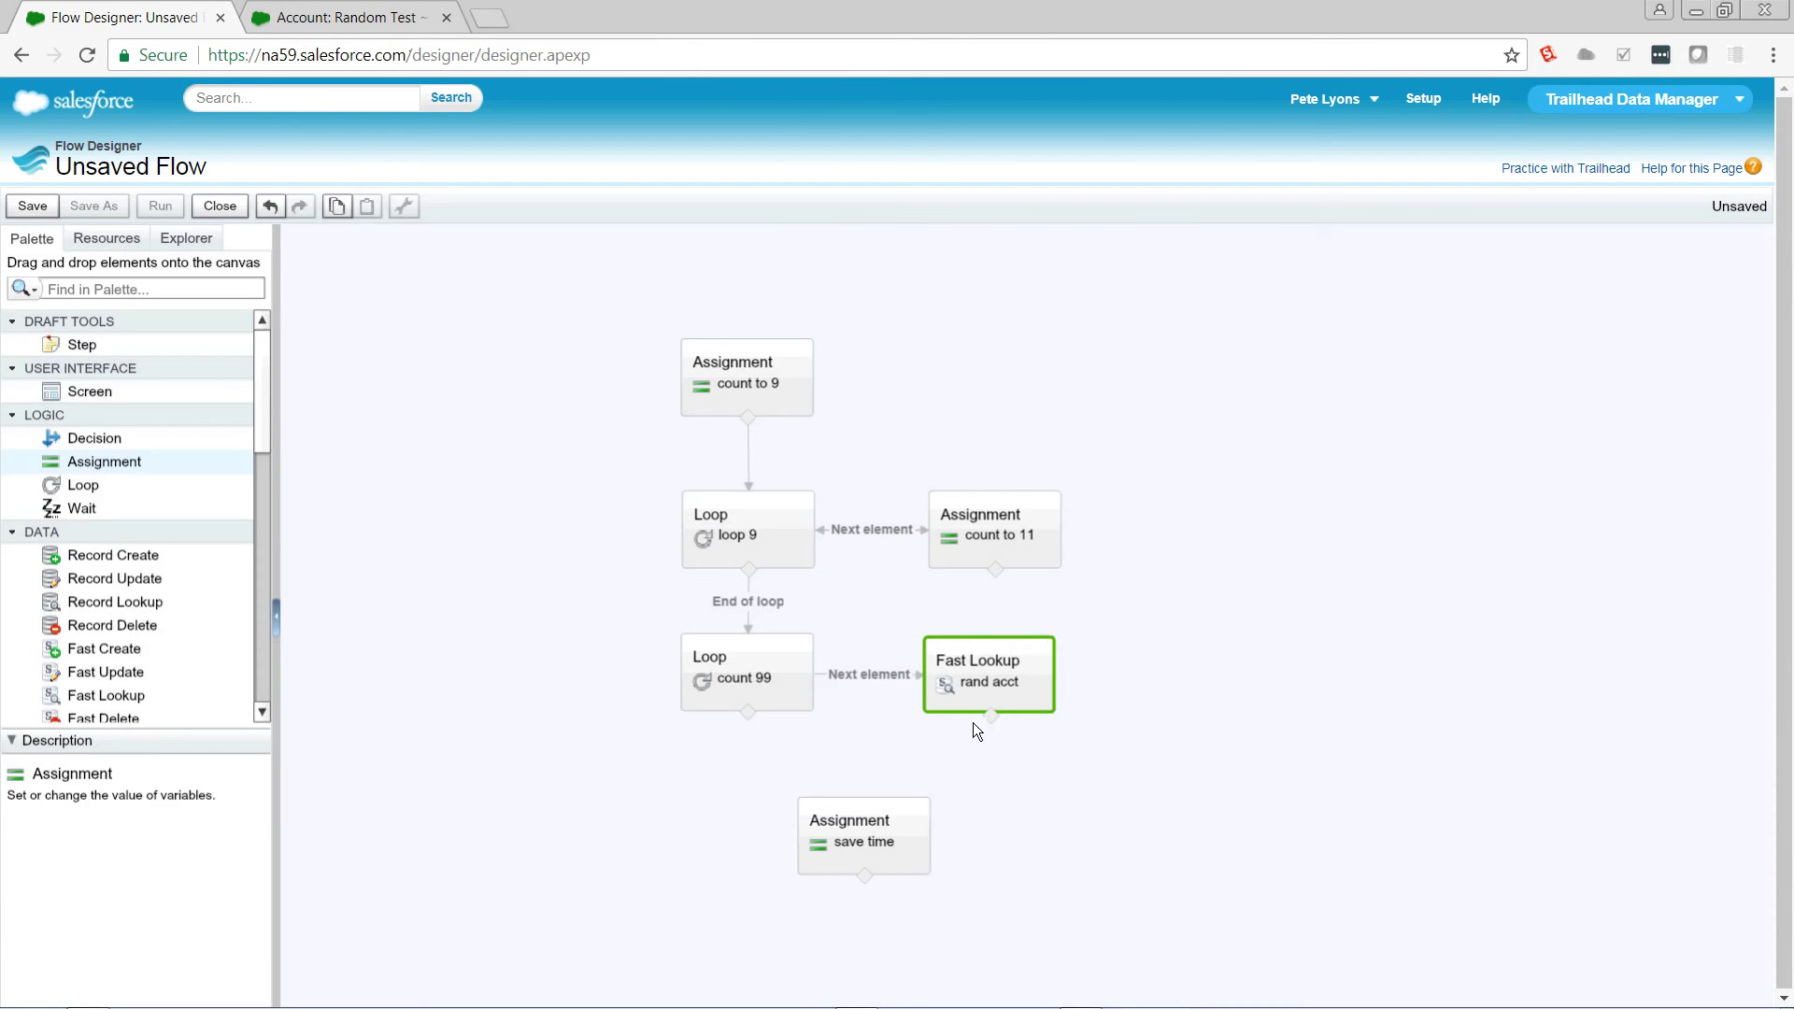
Connect the rand acct lookup to the save time assignment
{"action": "left_click_drag", "start_coordinate": [990, 716], "coordinate": [786, 686]}
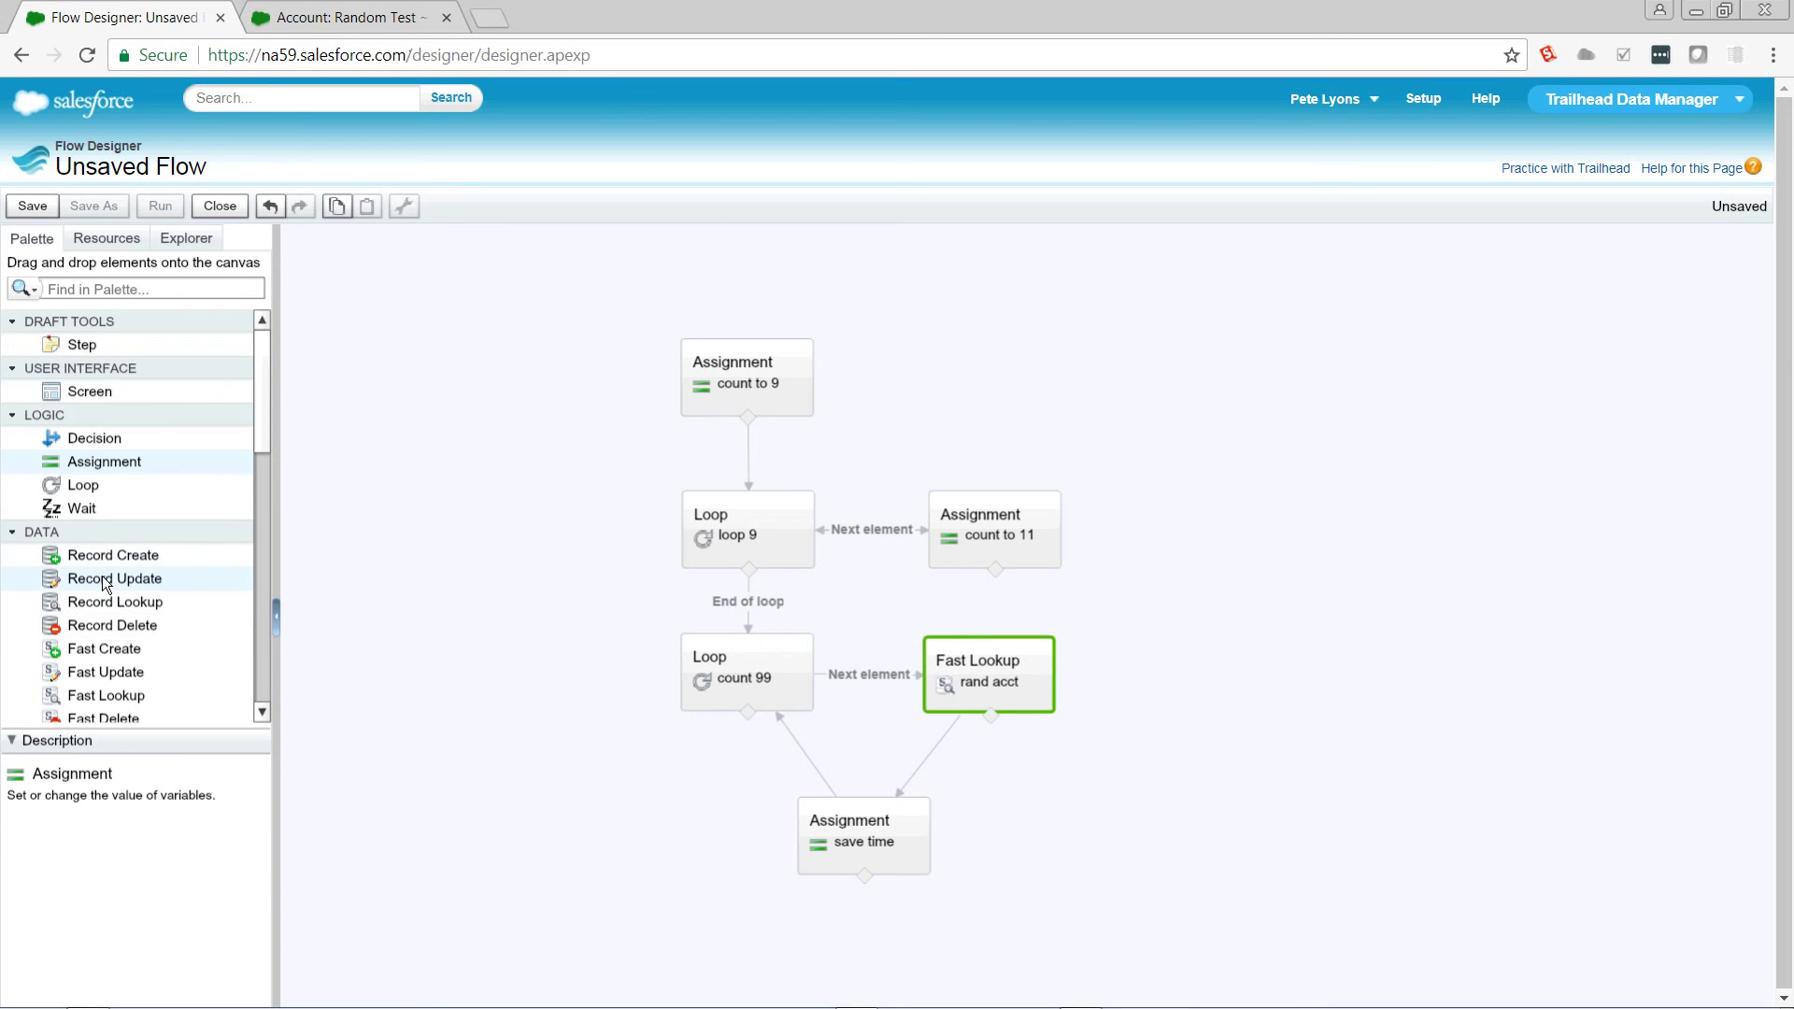
Add a 'save value to acct' Record Update on Account, filtered where Id equals {!acctID}
{"action": "left_click_drag", "start_coordinate": [102, 576], "coordinate": [532, 673]}
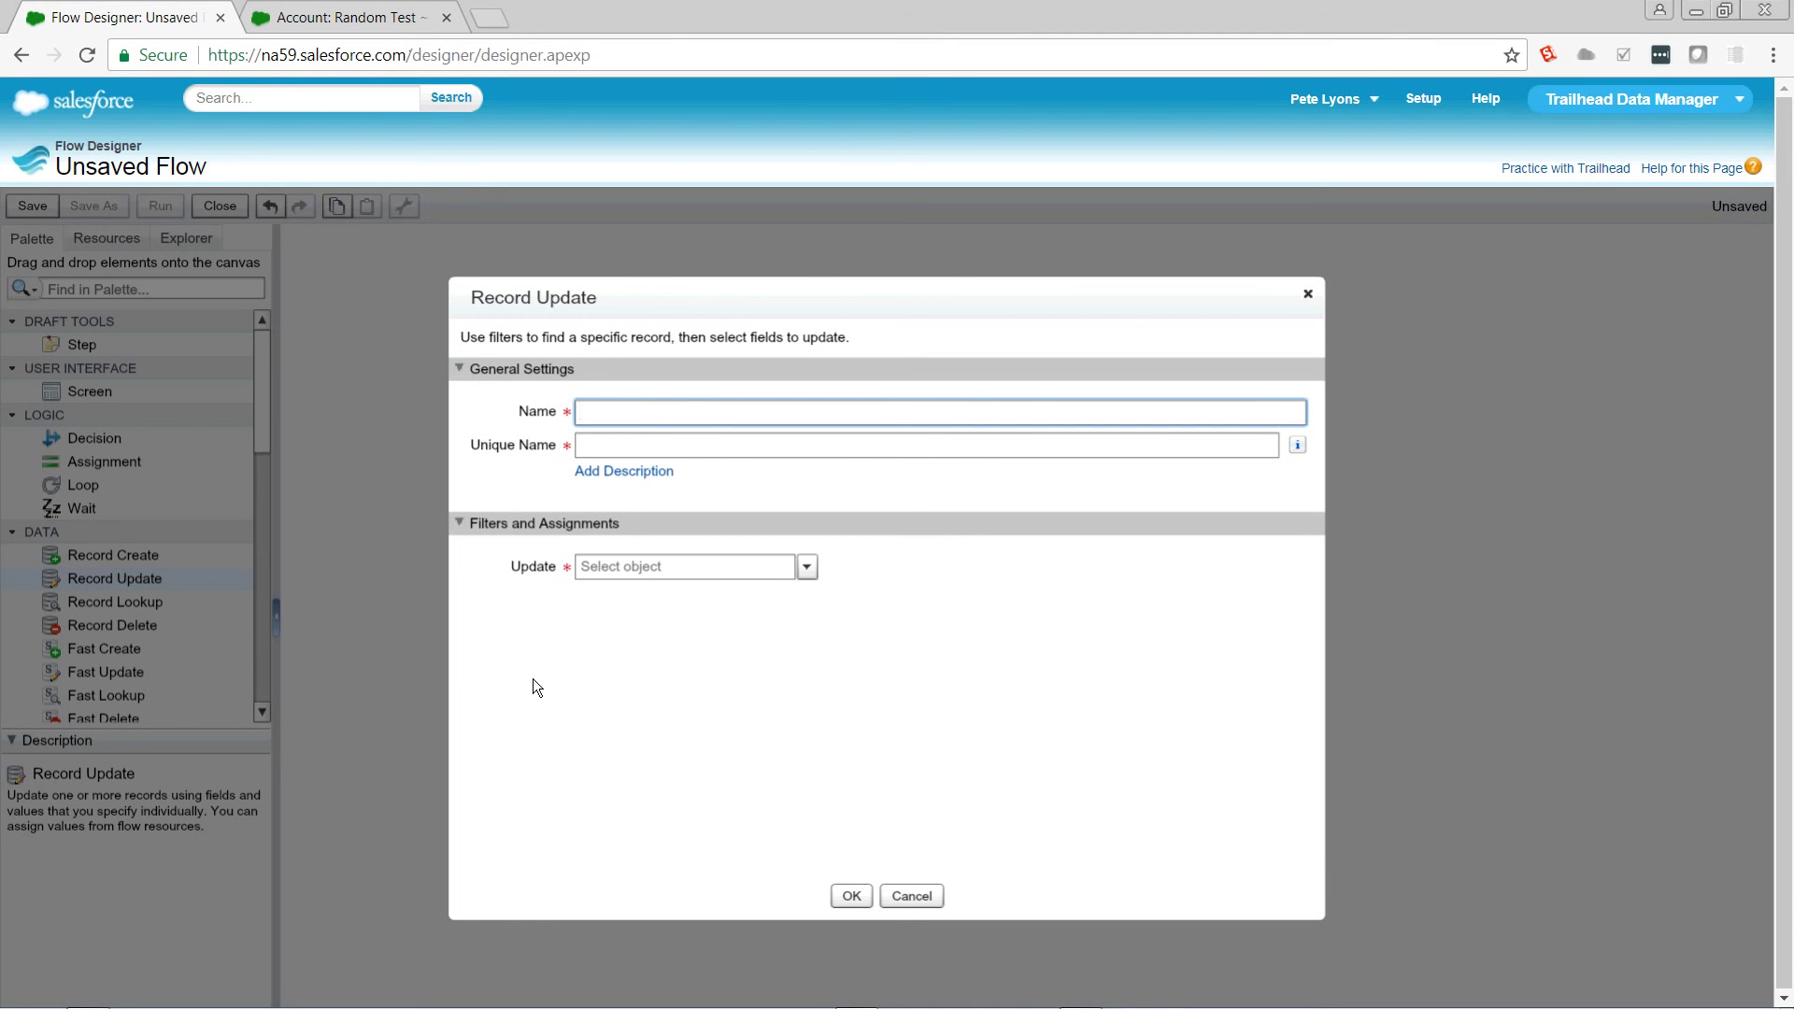
{"action": "type", "text": "save value to acct"}
{"action": "key", "text": "Tab"}
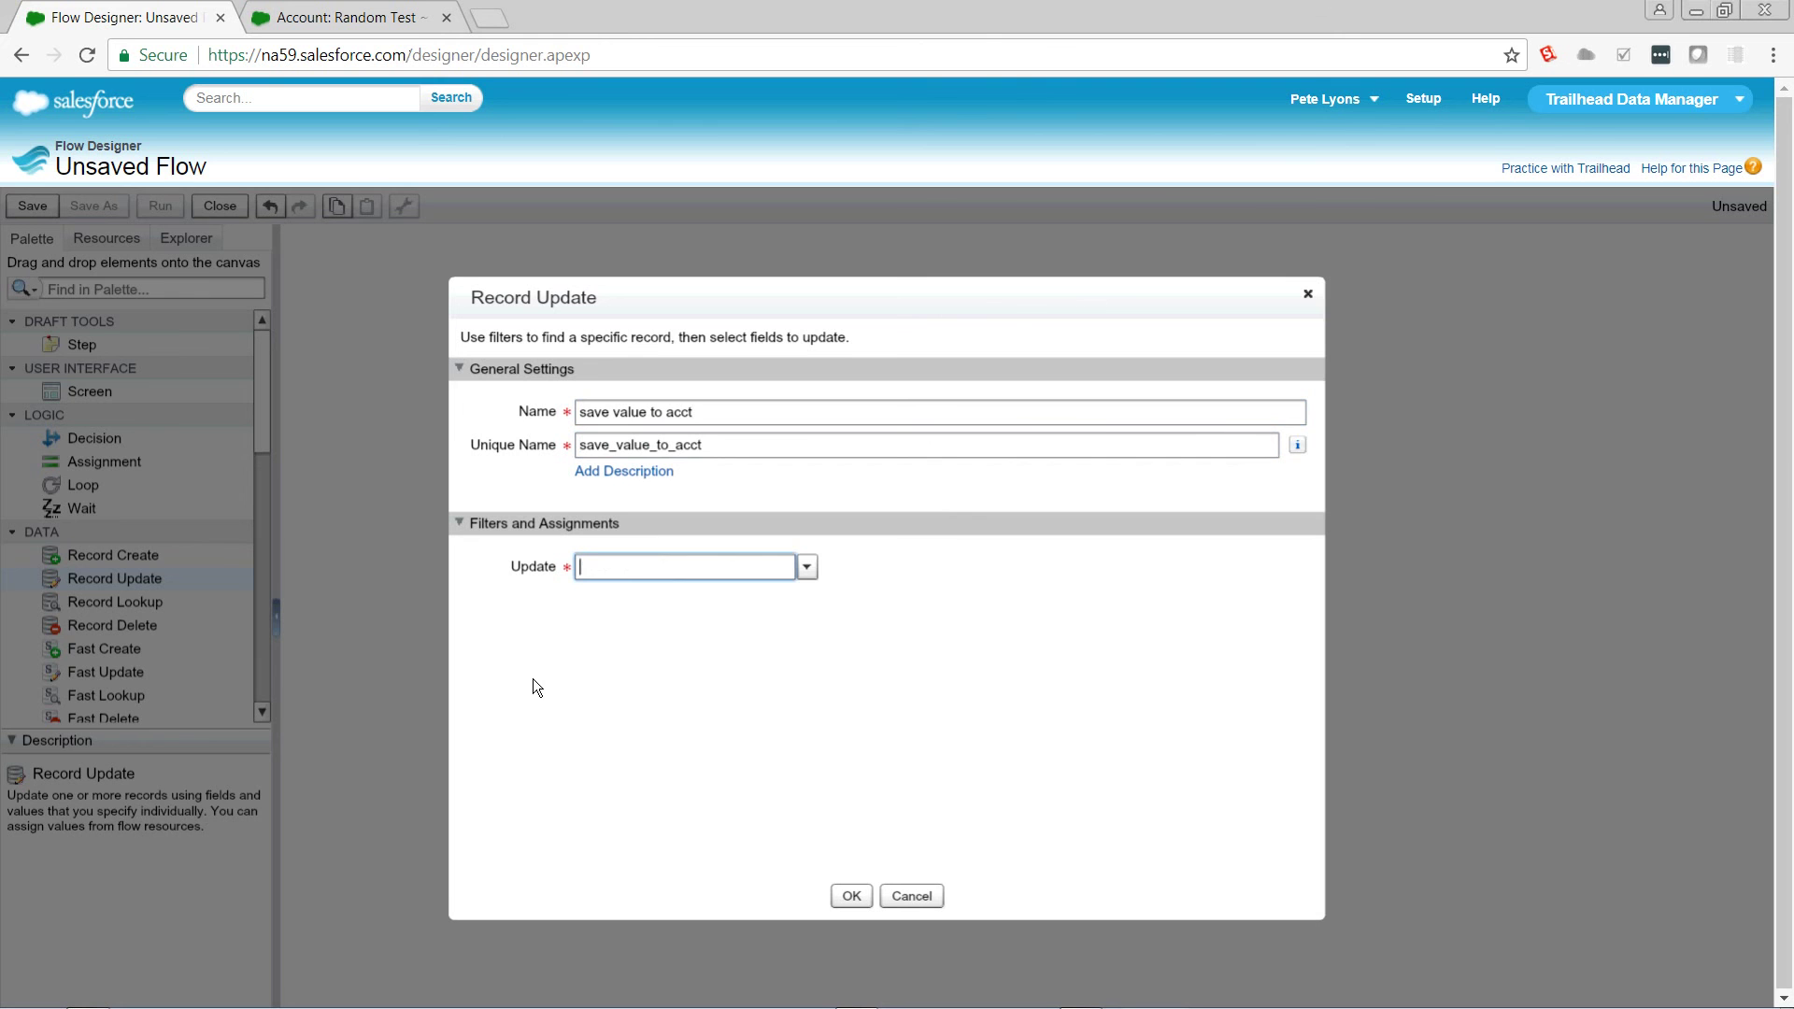
{"action": "type", "text": "acc"}
{"action": "left_click", "coordinate": [665, 618]}
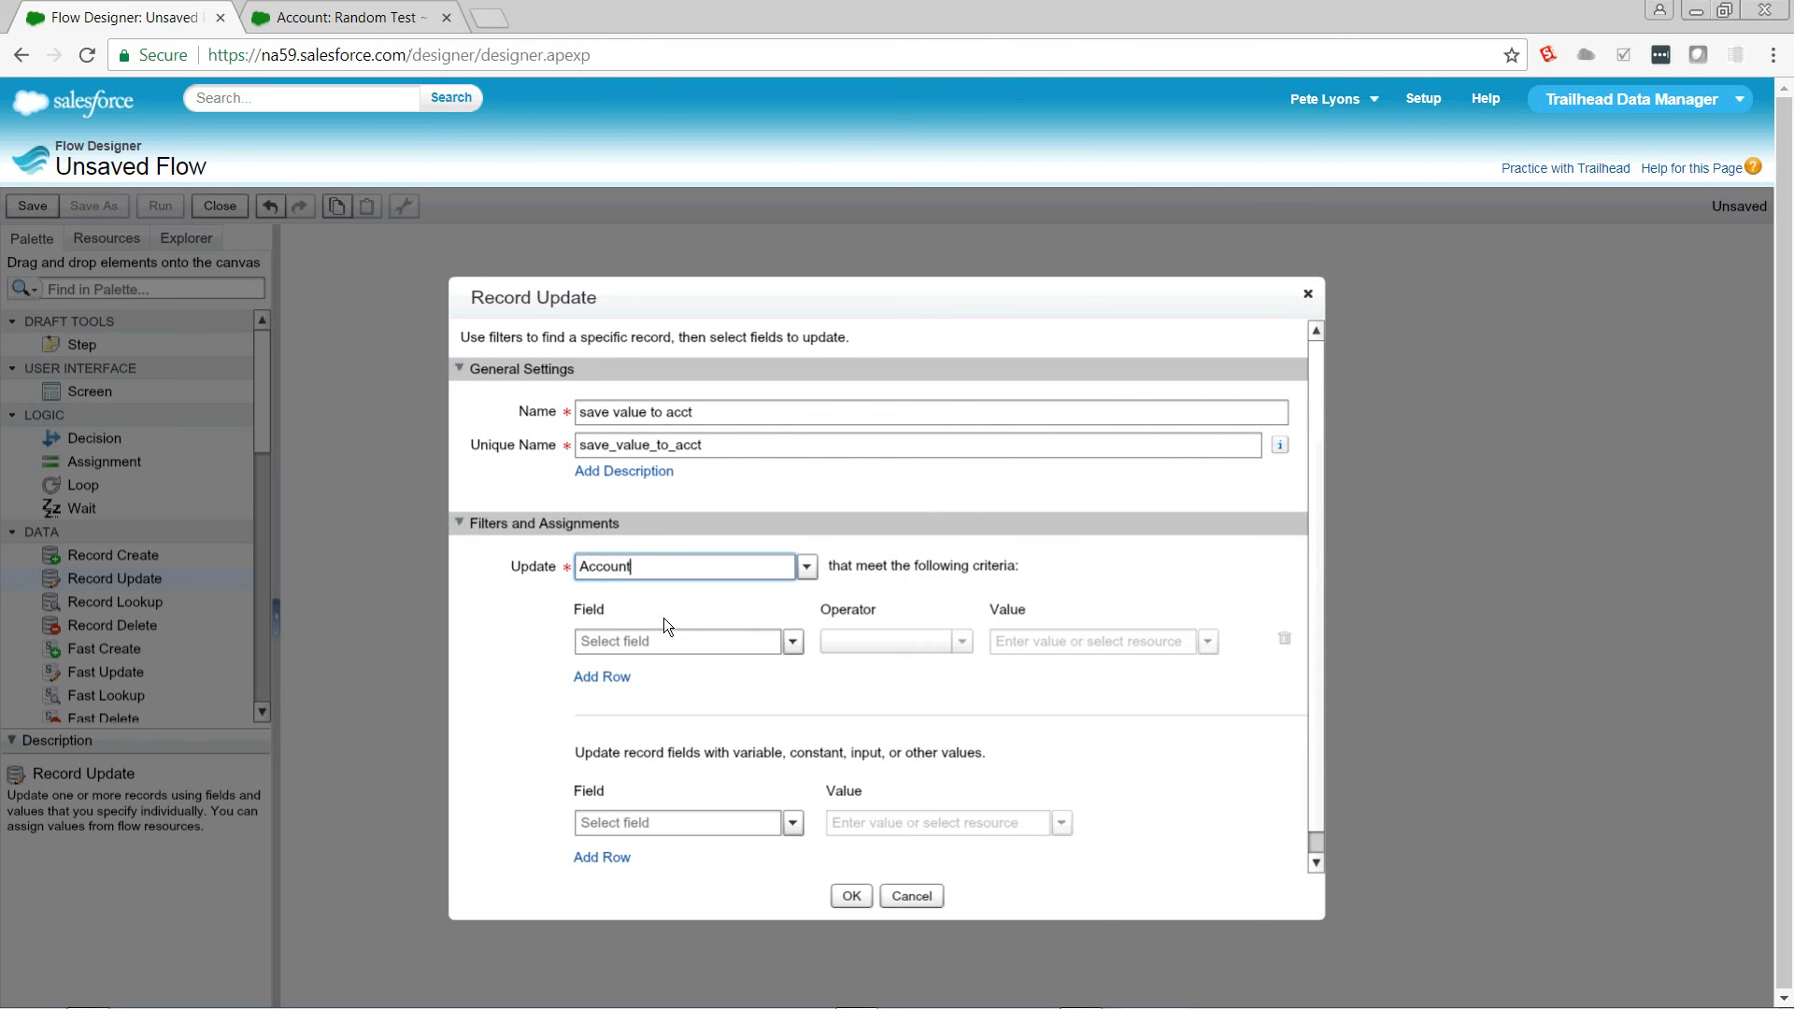
{"action": "left_click", "coordinate": [655, 644]}
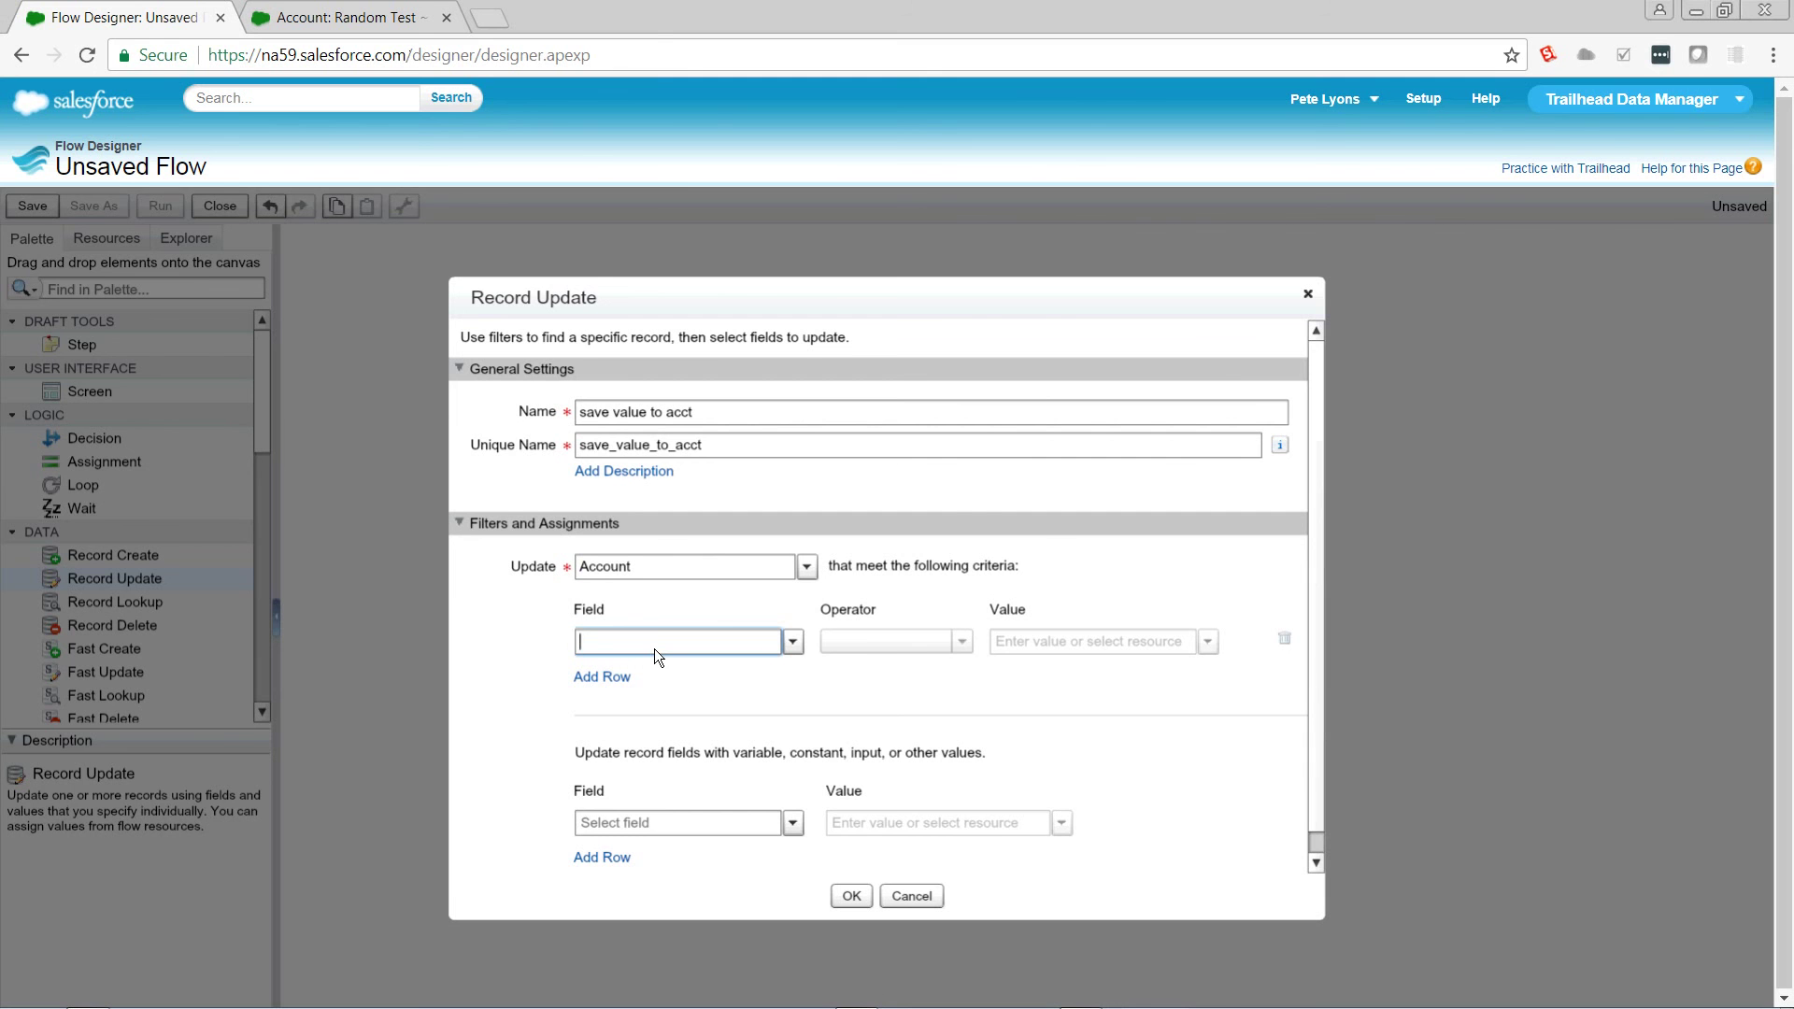
{"action": "type", "text": "id"}
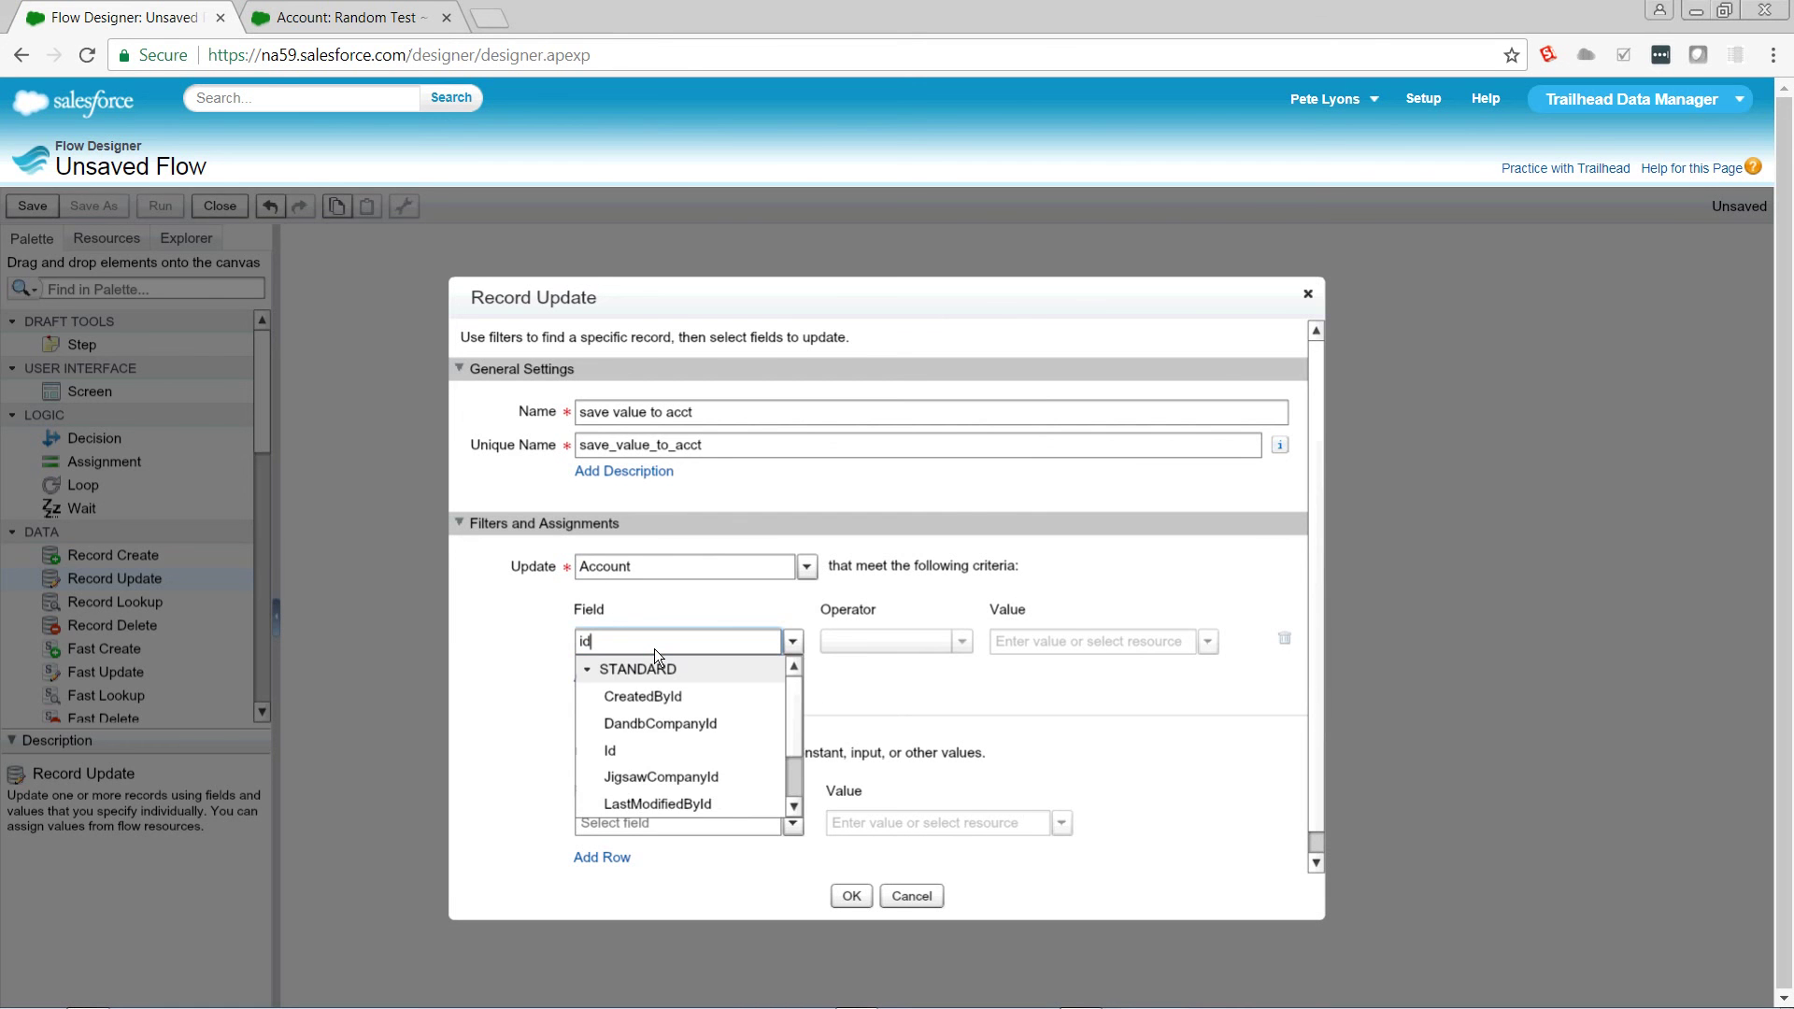
{"action": "left_click", "coordinate": [640, 747]}
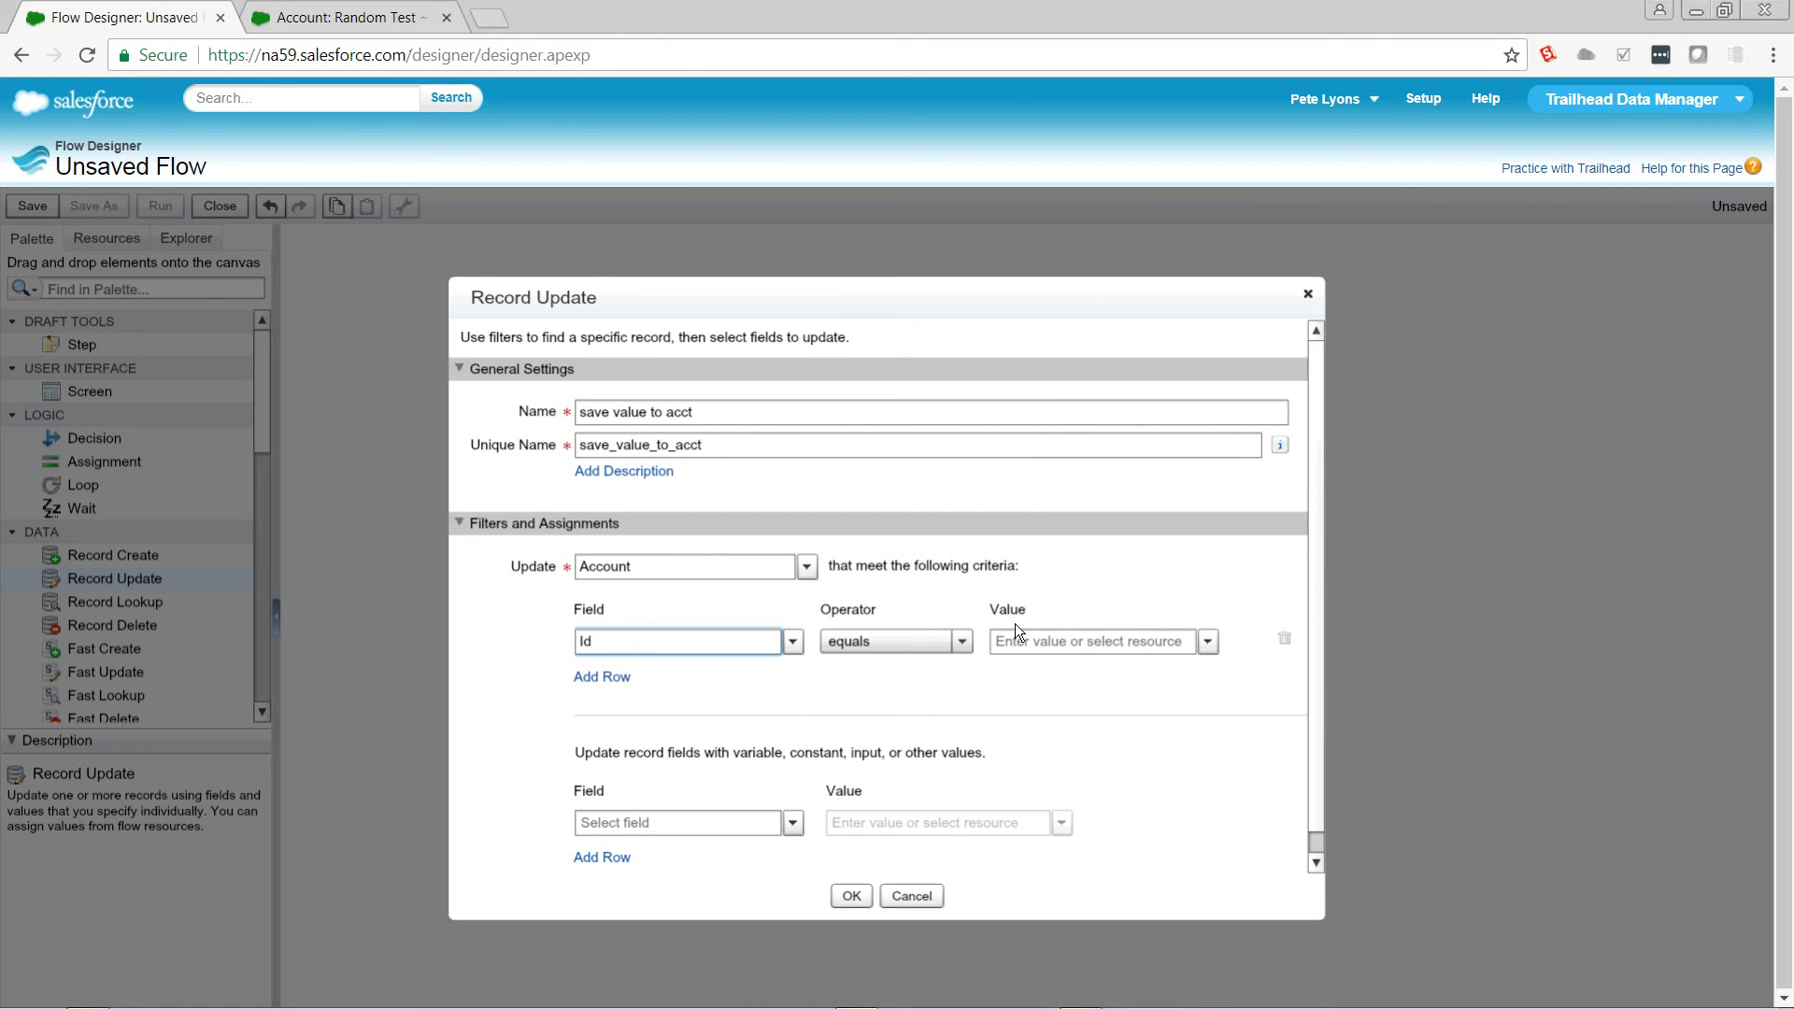
{"action": "left_click", "coordinate": [1019, 640]}
{"action": "type", "text": "{!"}
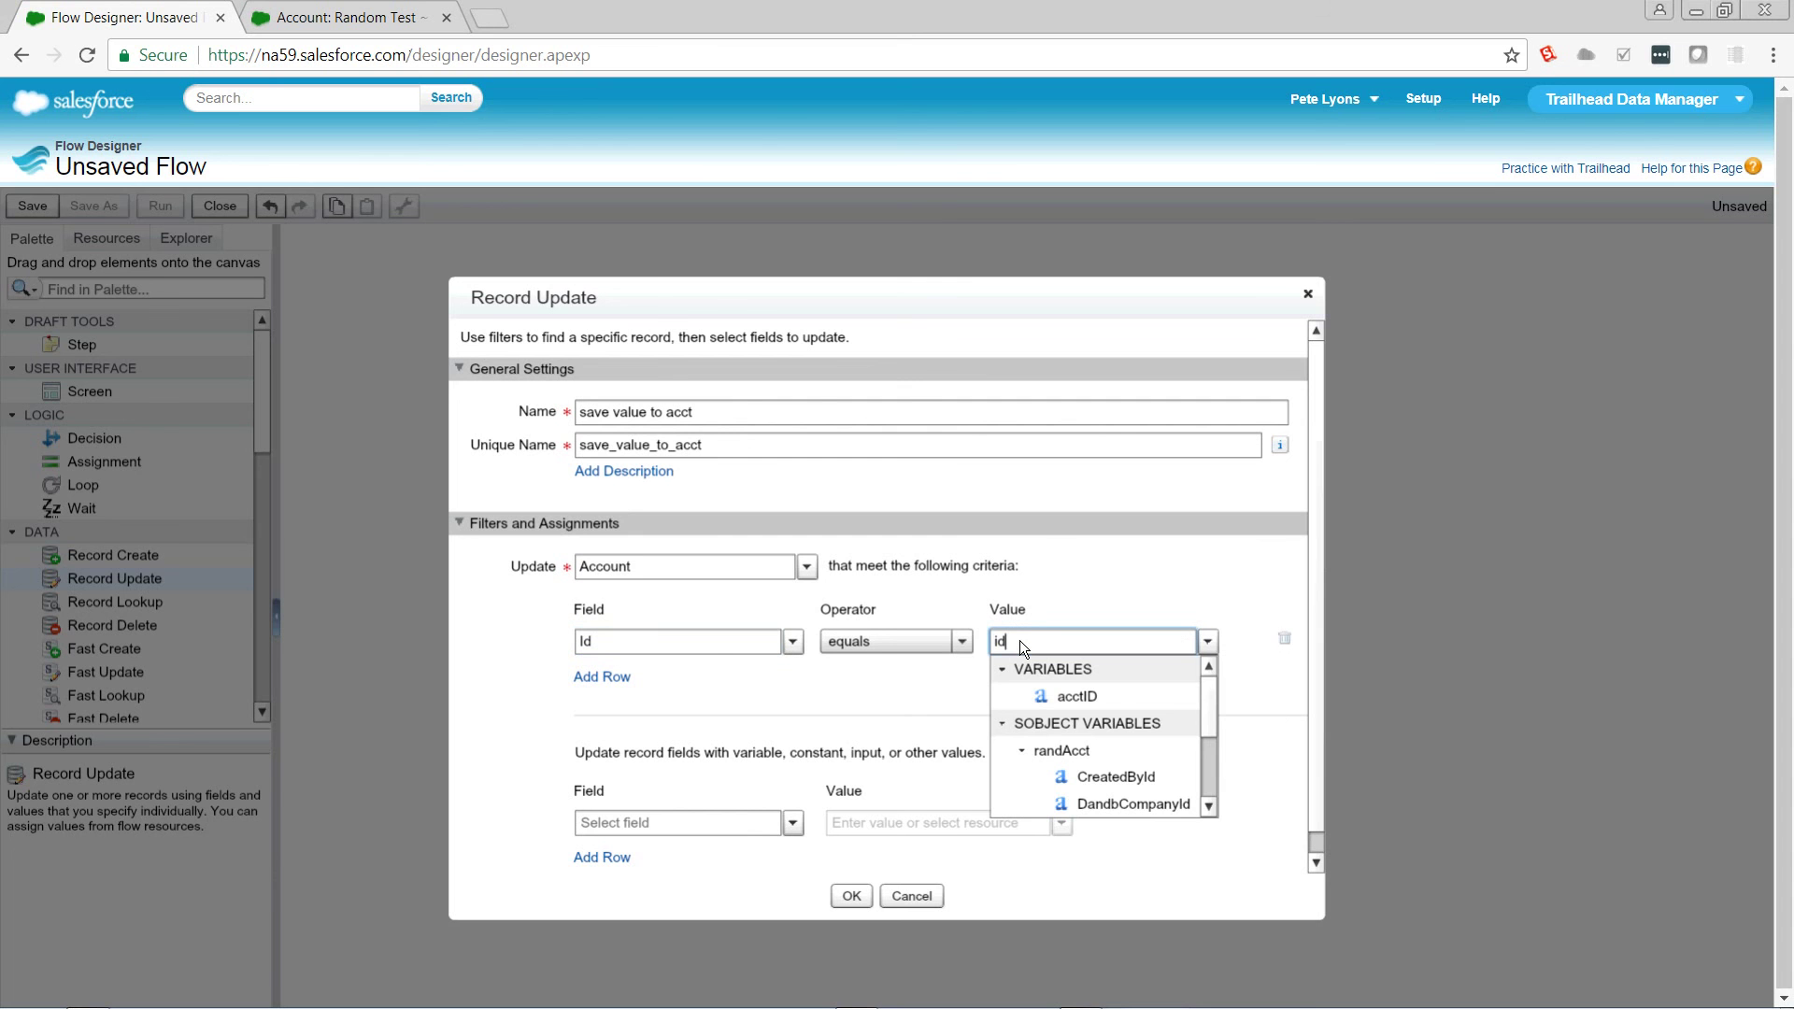
{"action": "left_click", "coordinate": [1055, 702]}
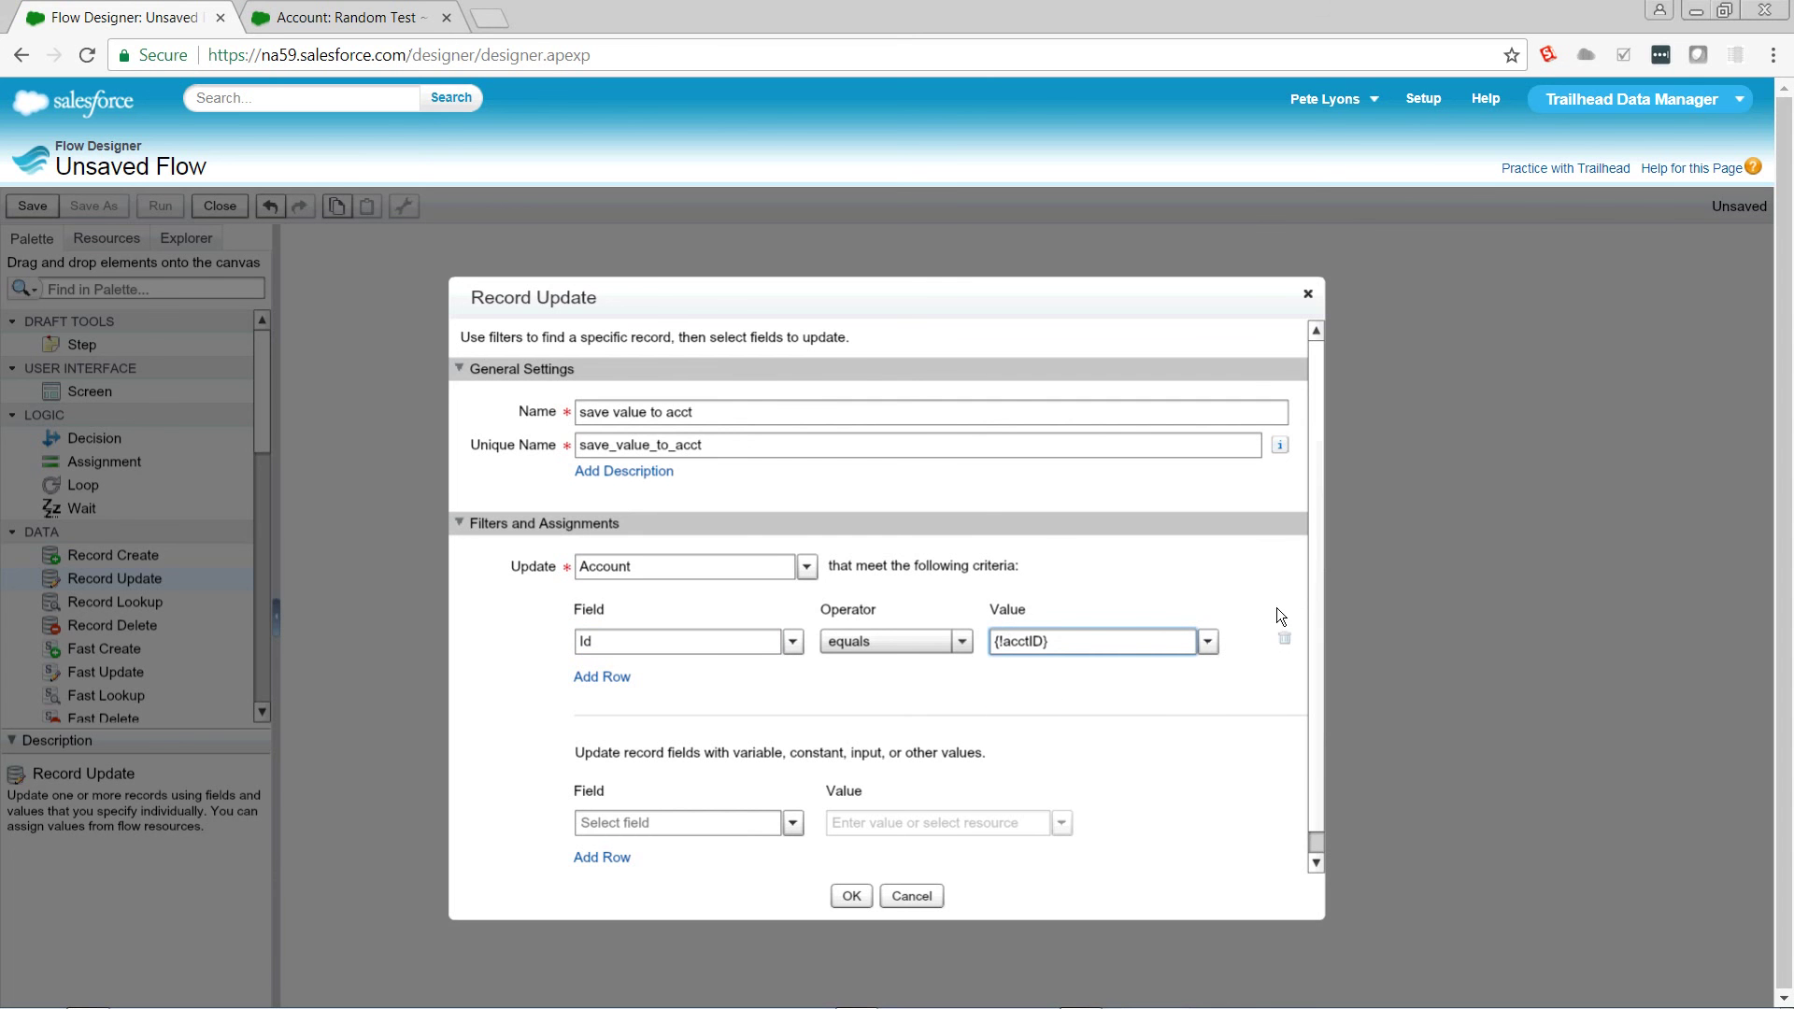
Set the account's Description field to {!randomString} and confirm the record update
{"action": "scroll", "coordinate": [1318, 804], "scroll_direction": "down", "scroll_amount": 1}
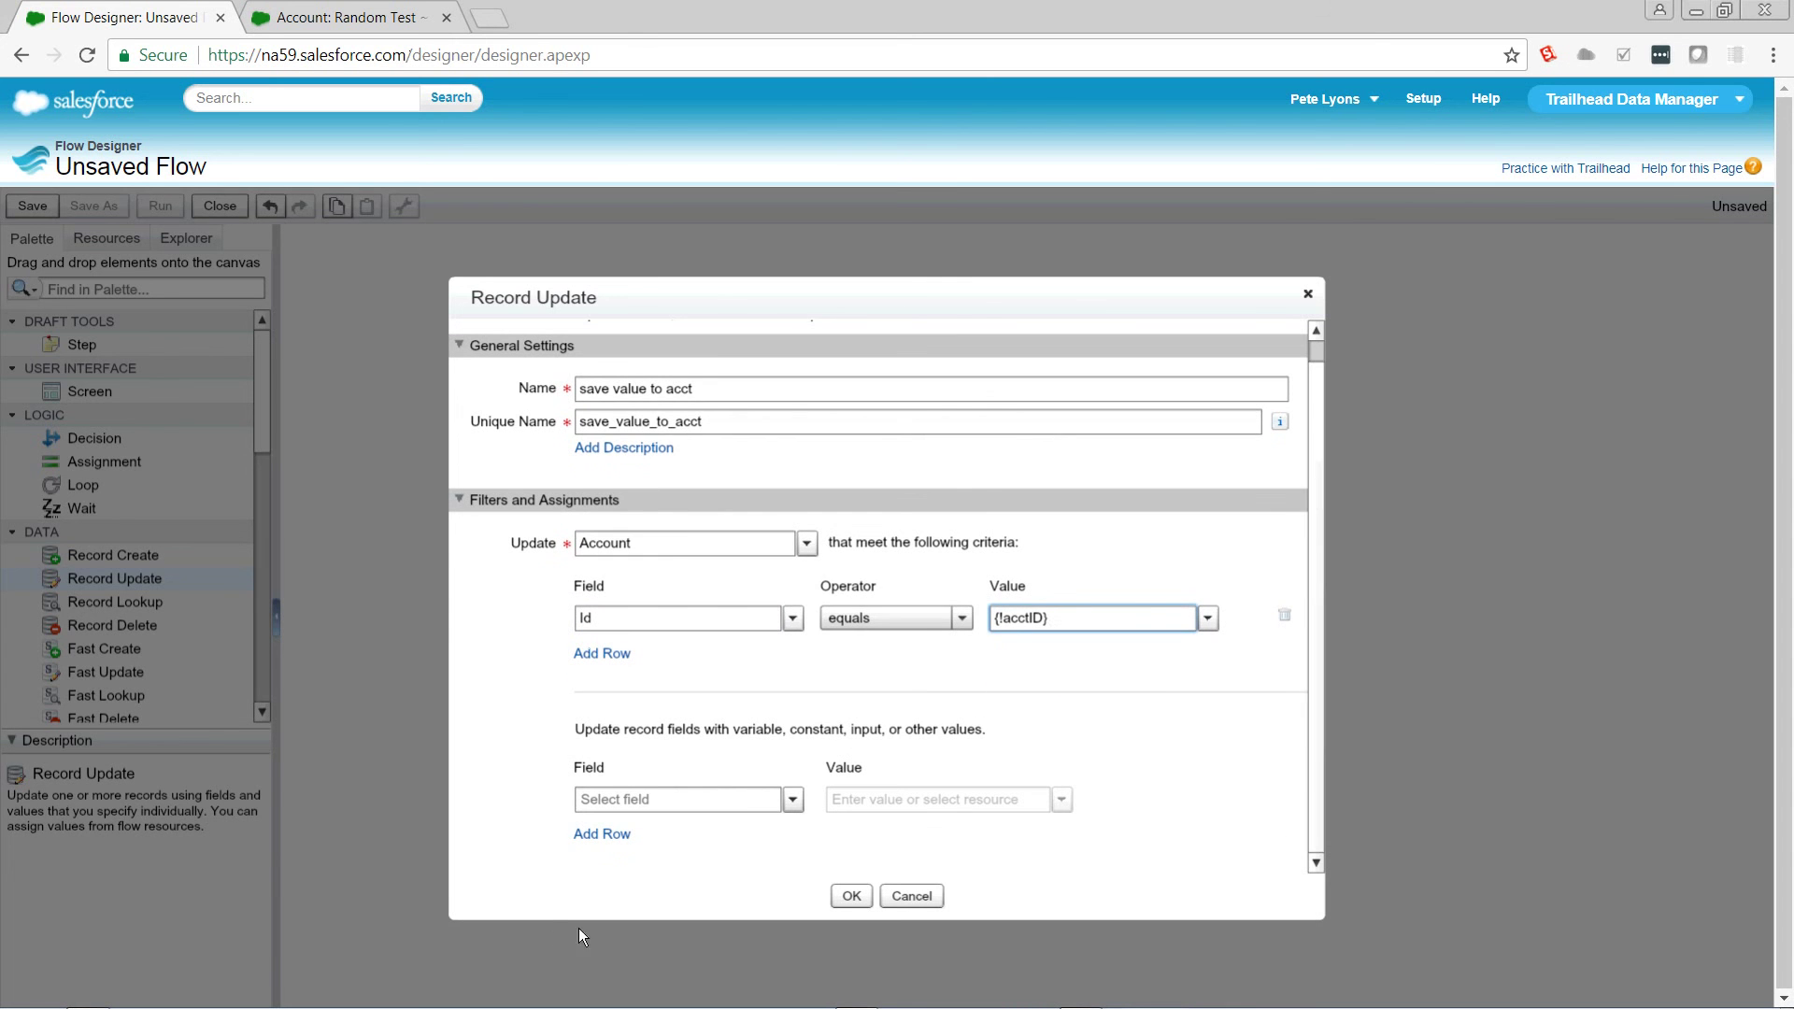
{"action": "left_click", "coordinate": [659, 802]}
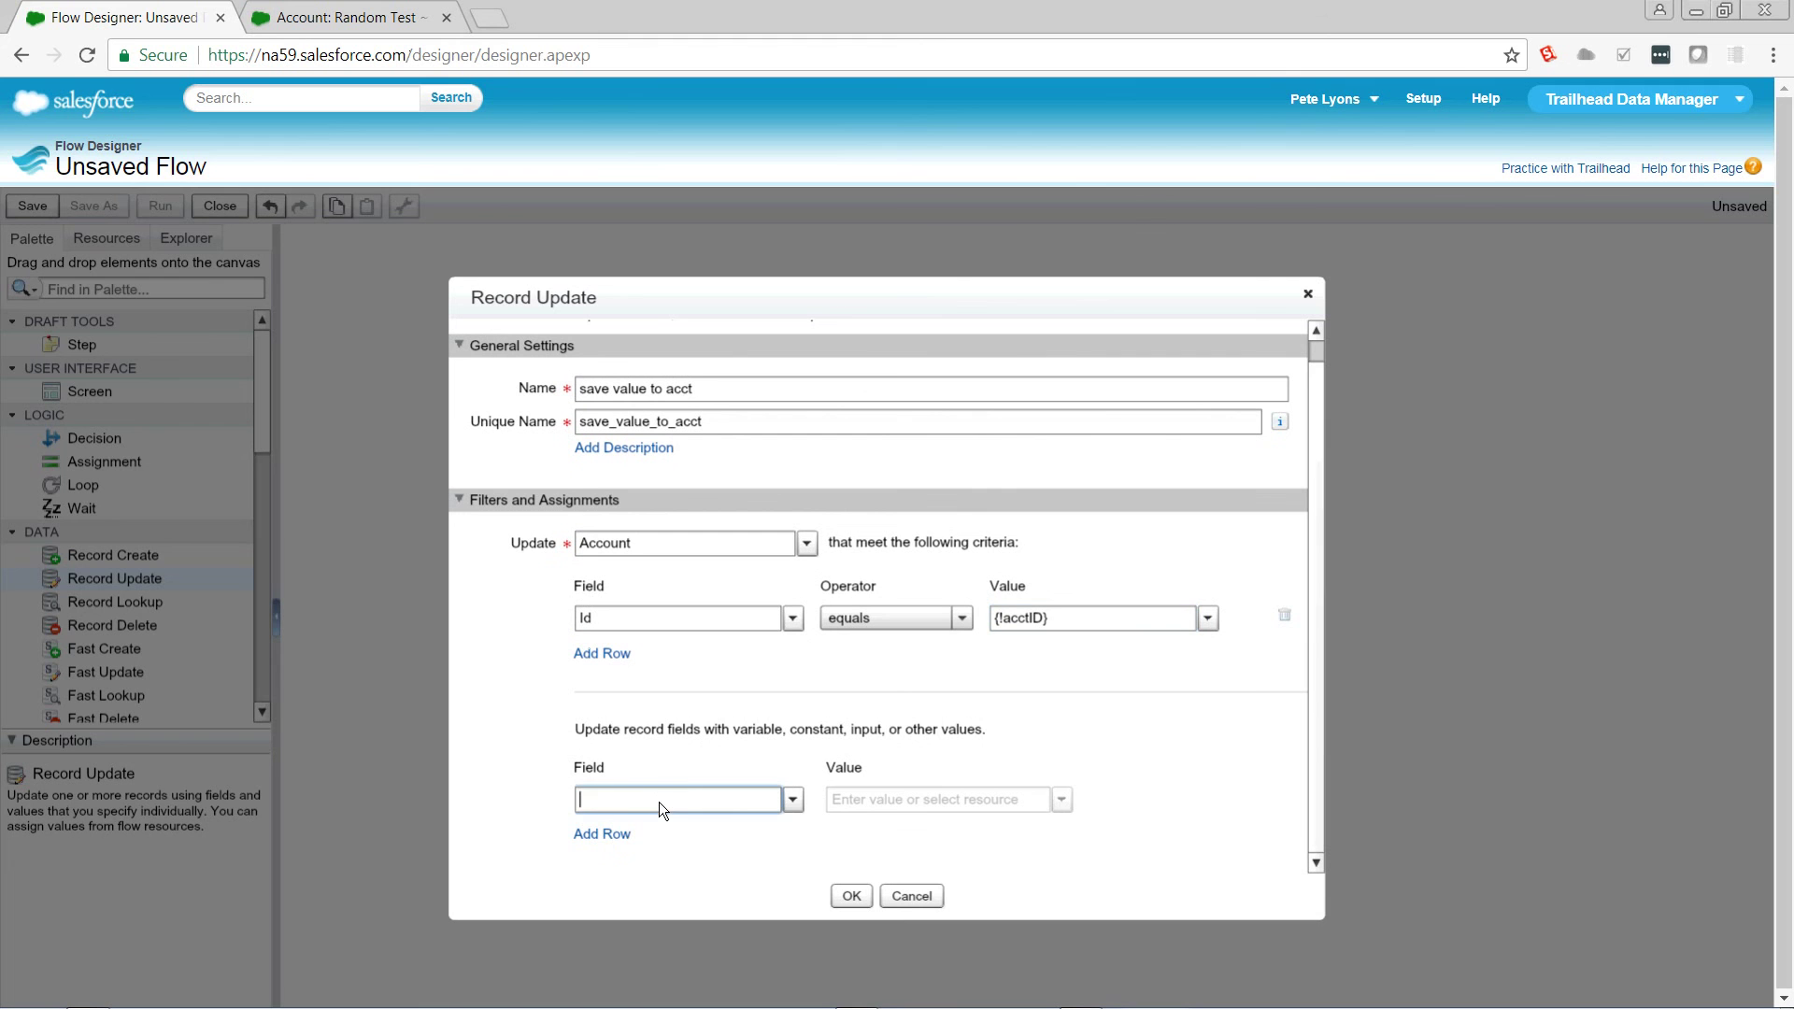
{"action": "type", "text": "des"}
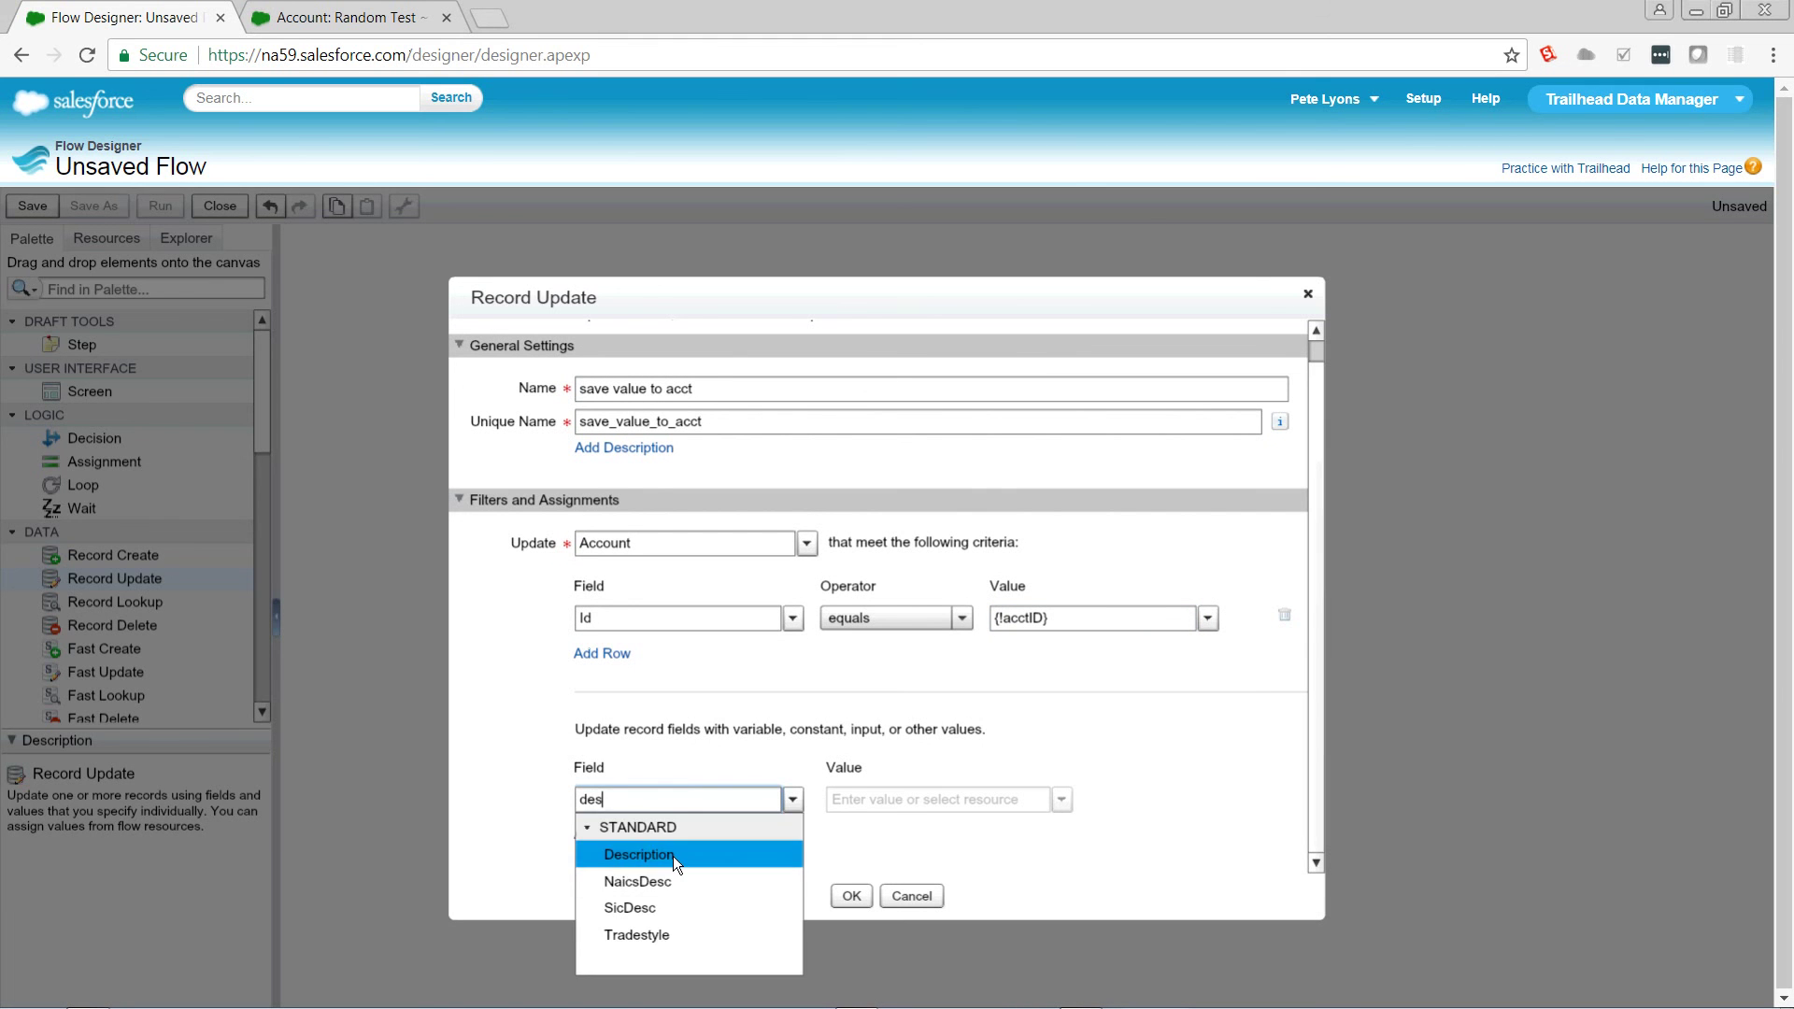
{"action": "left_click", "coordinate": [673, 856]}
{"action": "left_click", "coordinate": [981, 804]}
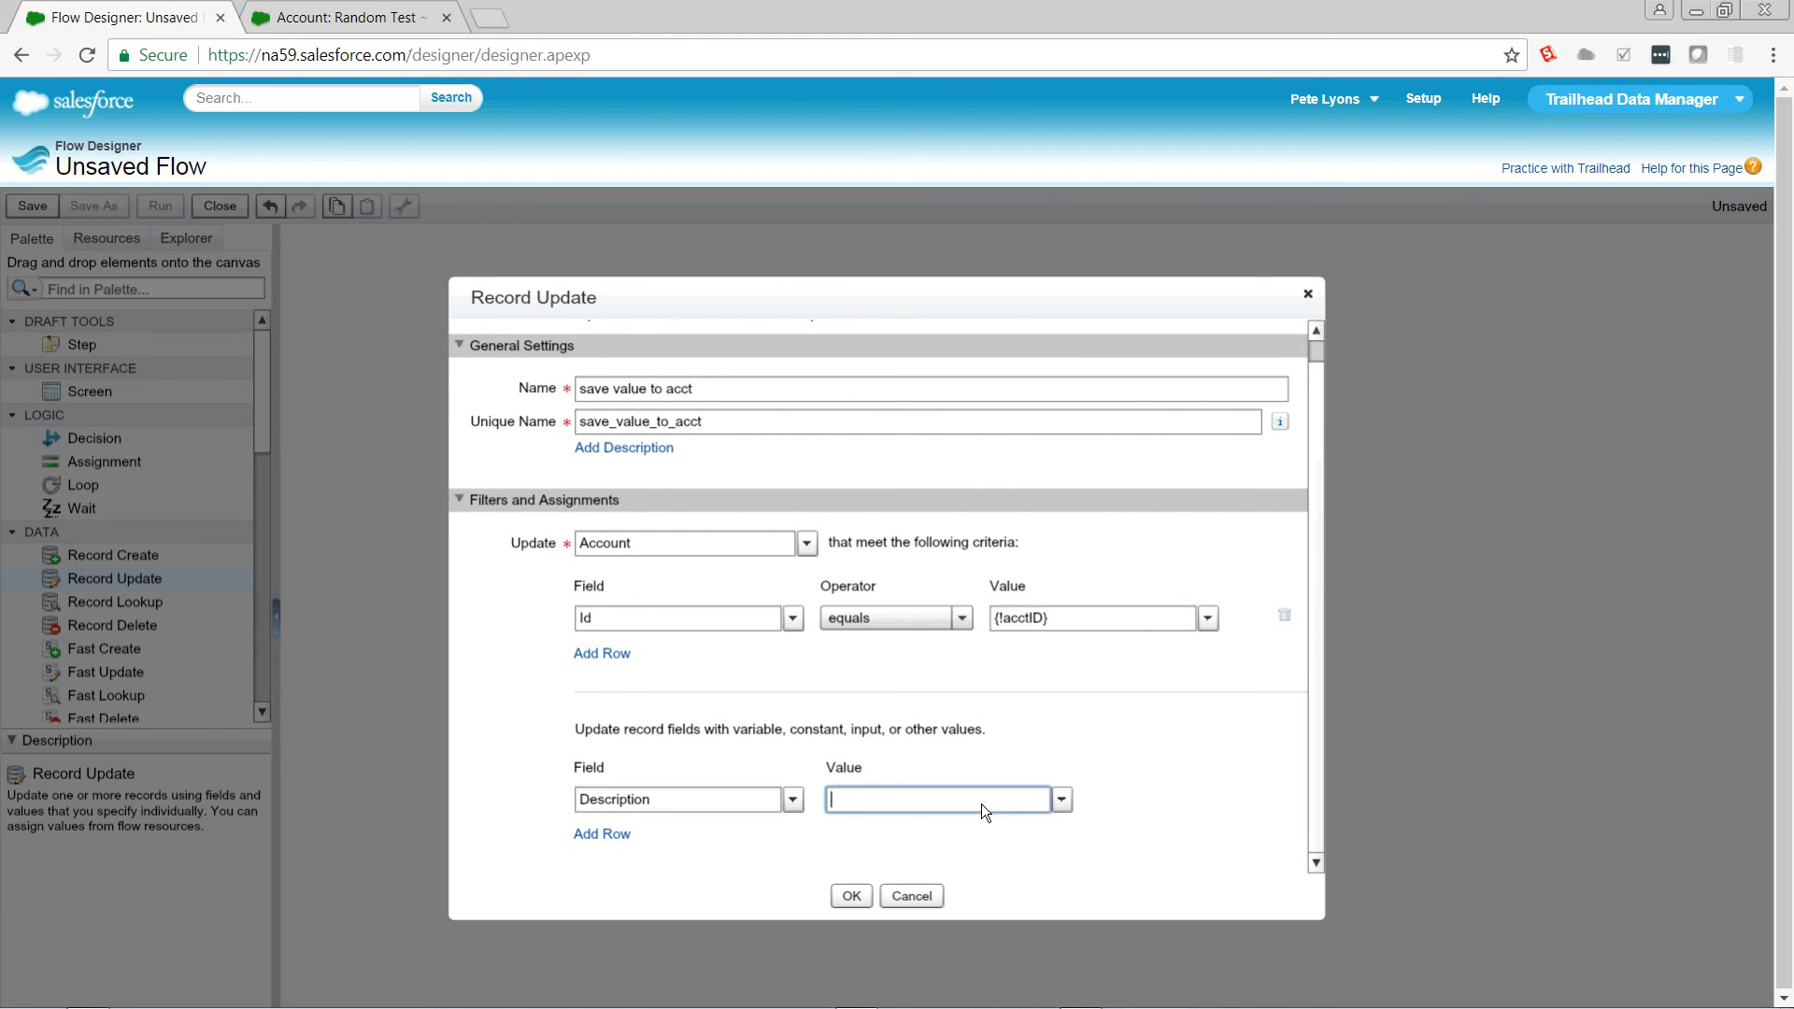
{"action": "type", "text": "rand"}
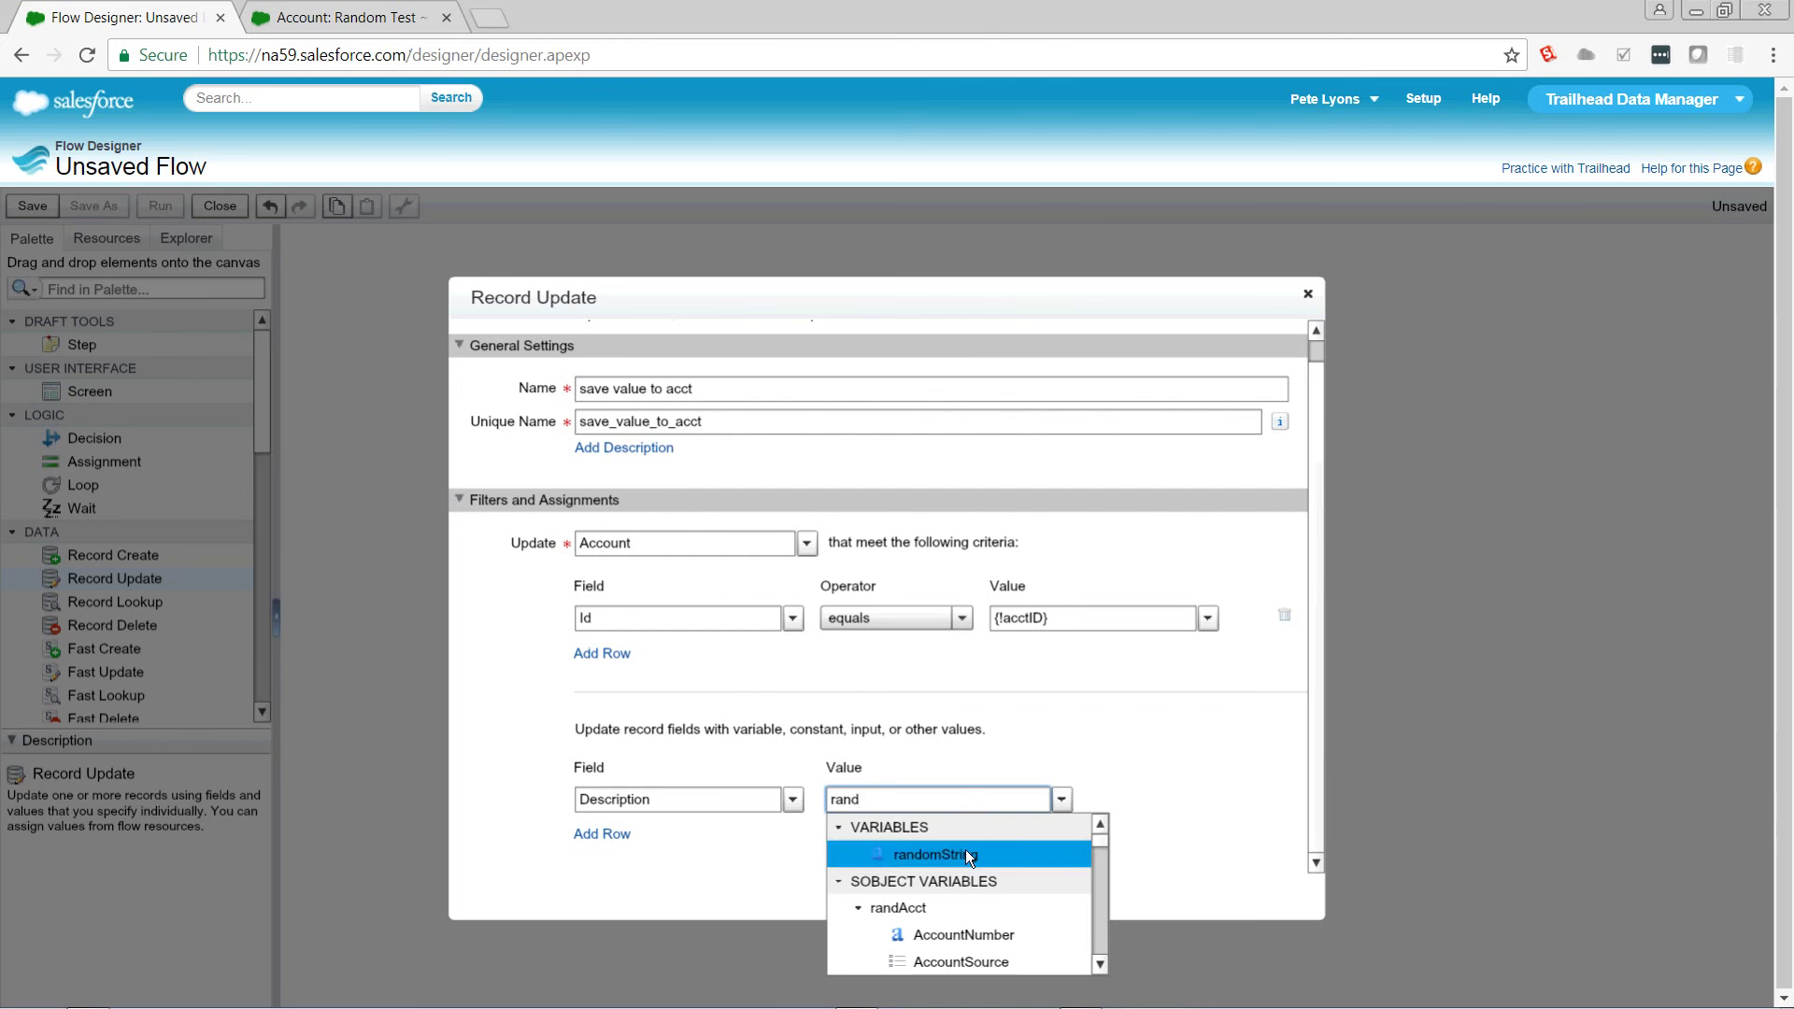
{"action": "left_click", "coordinate": [966, 851]}
{"action": "left_click", "coordinate": [848, 897]}
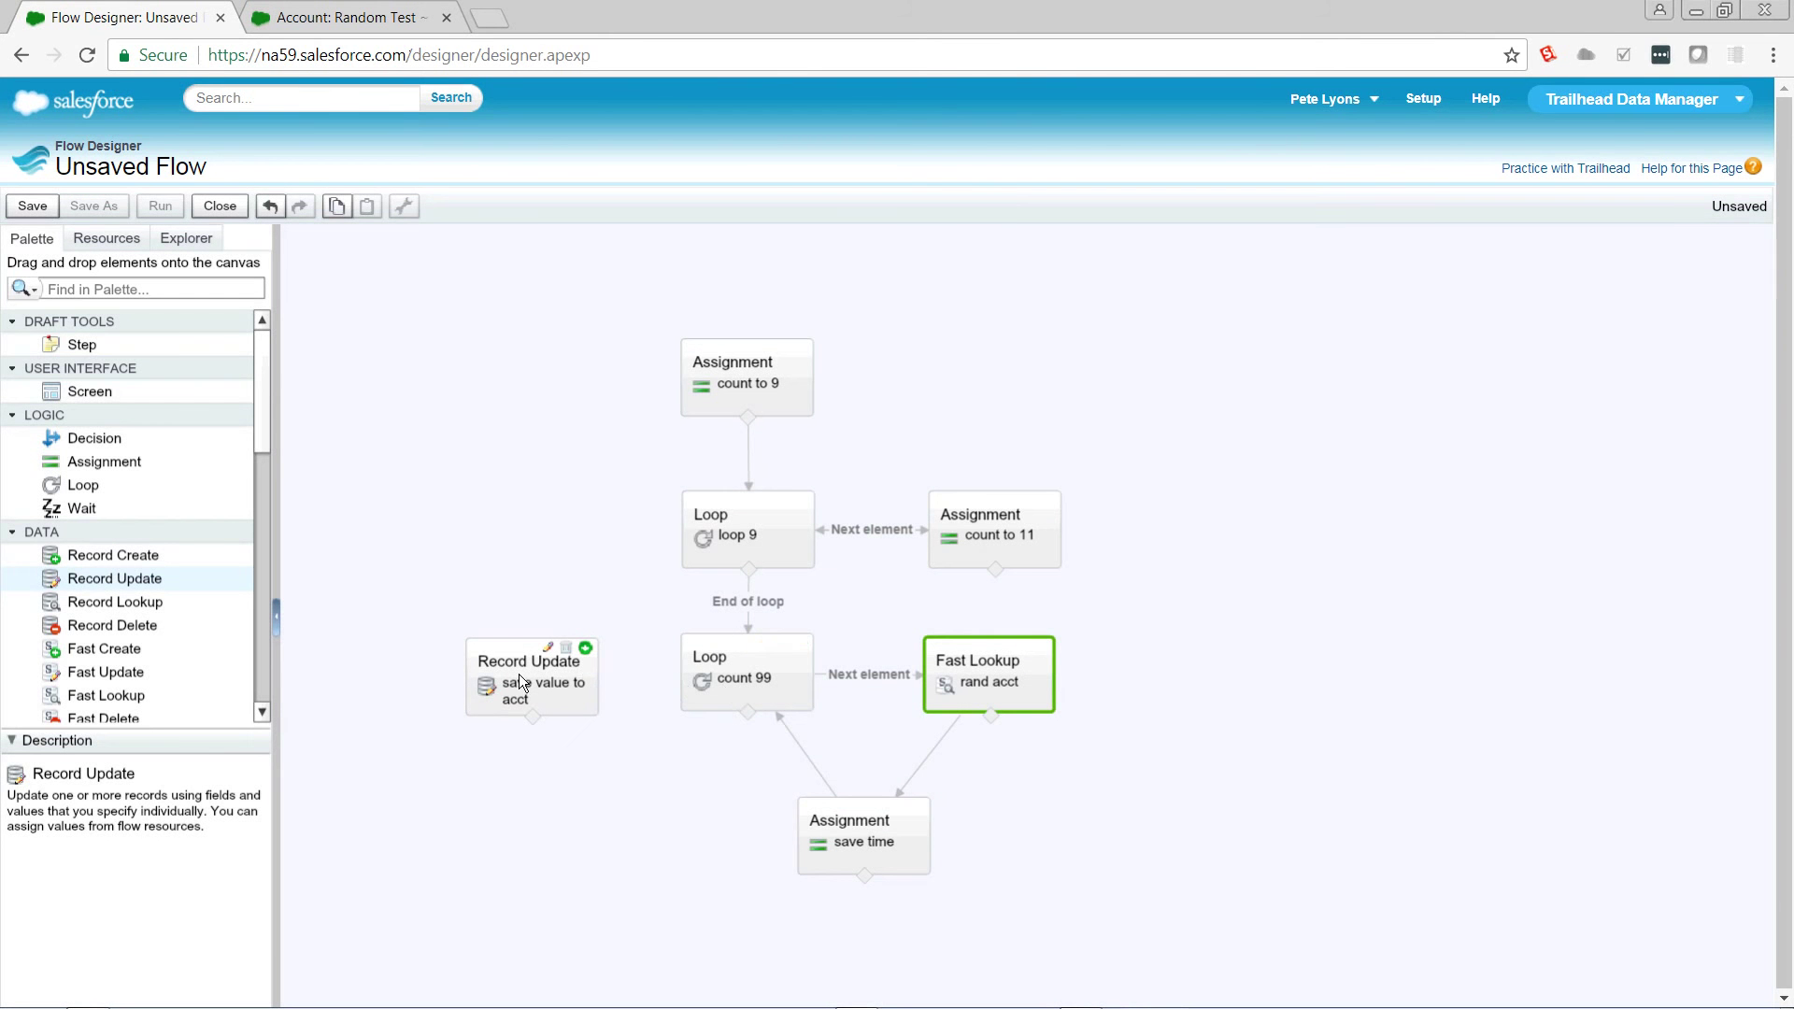
Link count 99's end of loop to save value to acct and save as 'Random Number Generator'
{"action": "left_click_drag", "start_coordinate": [519, 674], "coordinate": [518, 668]}
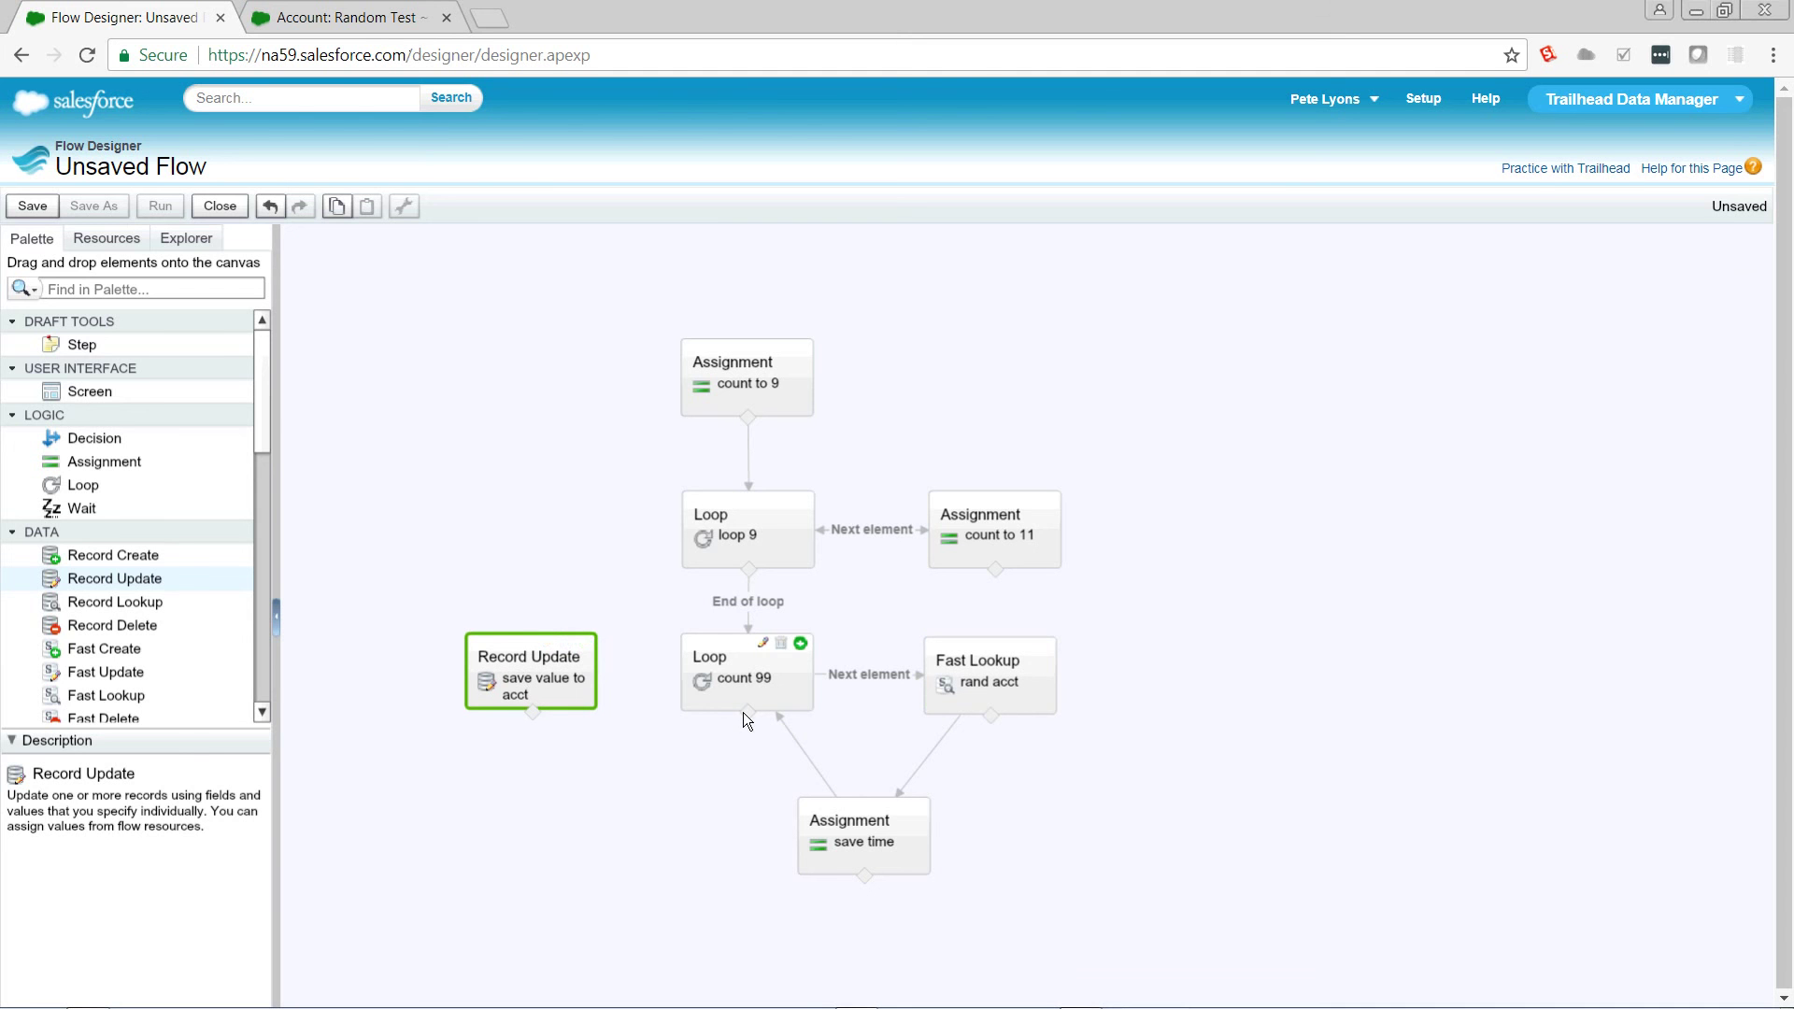
{"action": "left_click_drag", "start_coordinate": [747, 711], "coordinate": [521, 690]}
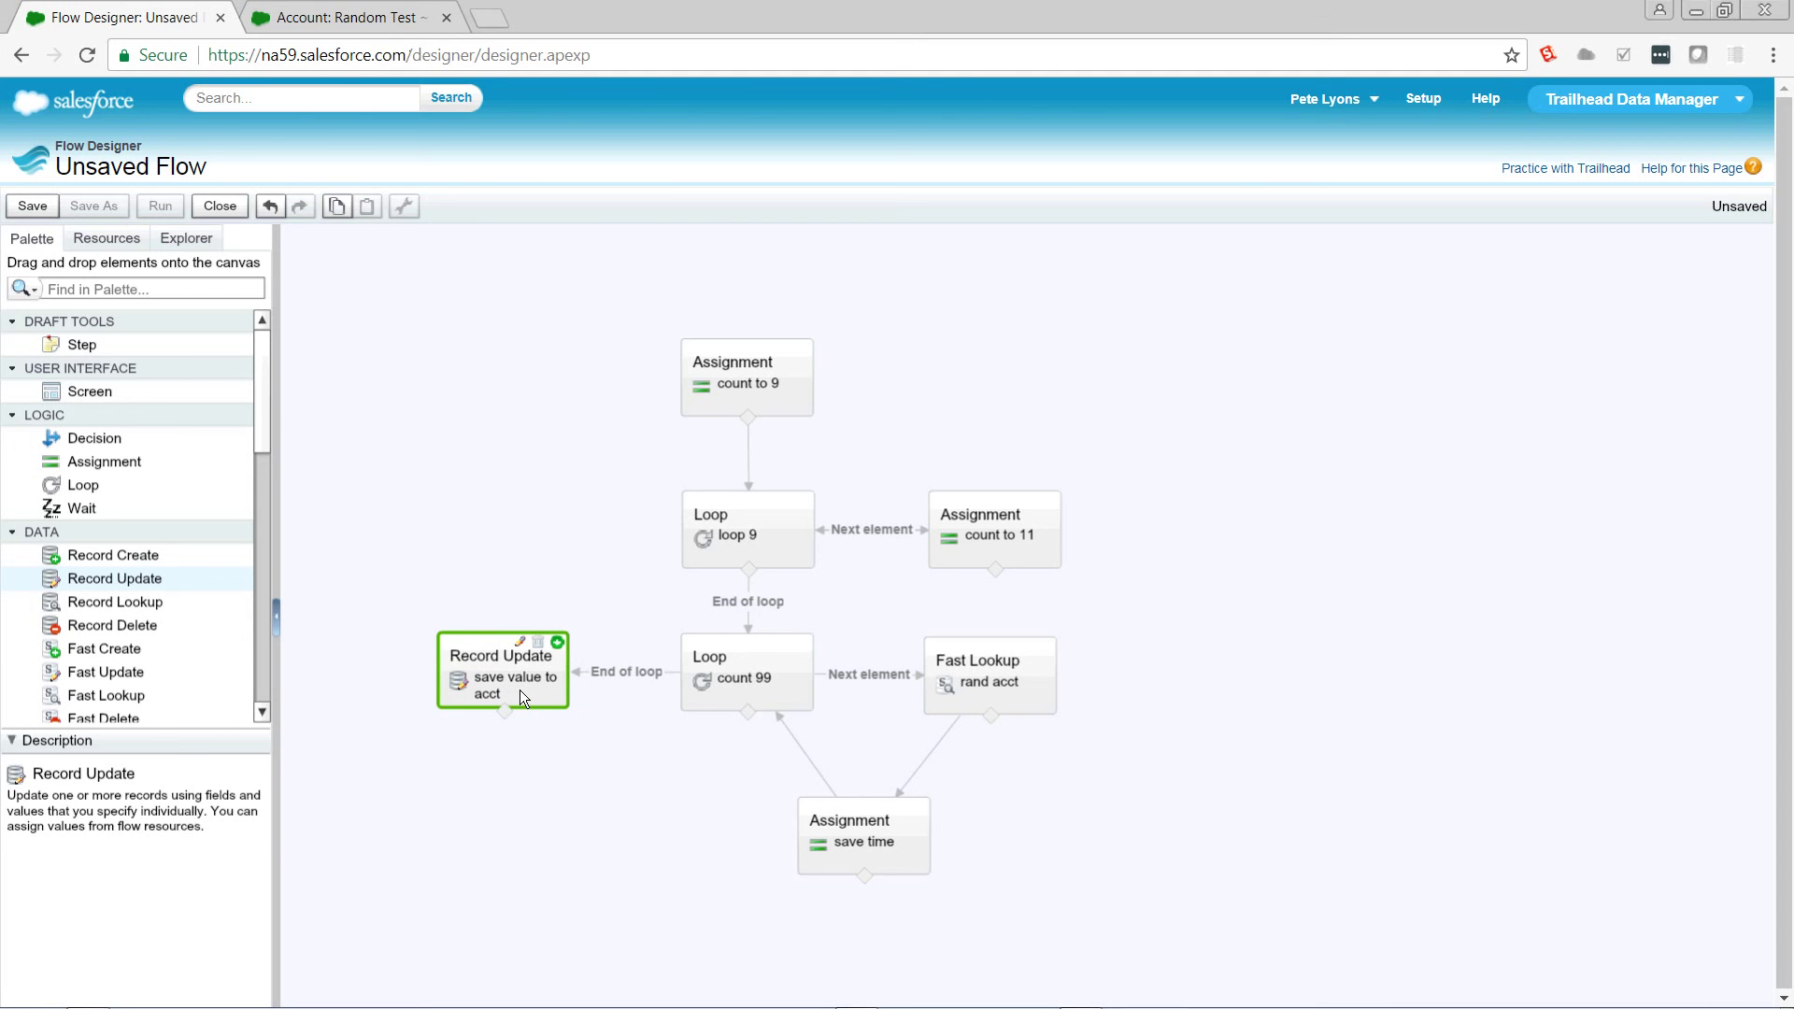
{"action": "left_click", "coordinate": [35, 206]}
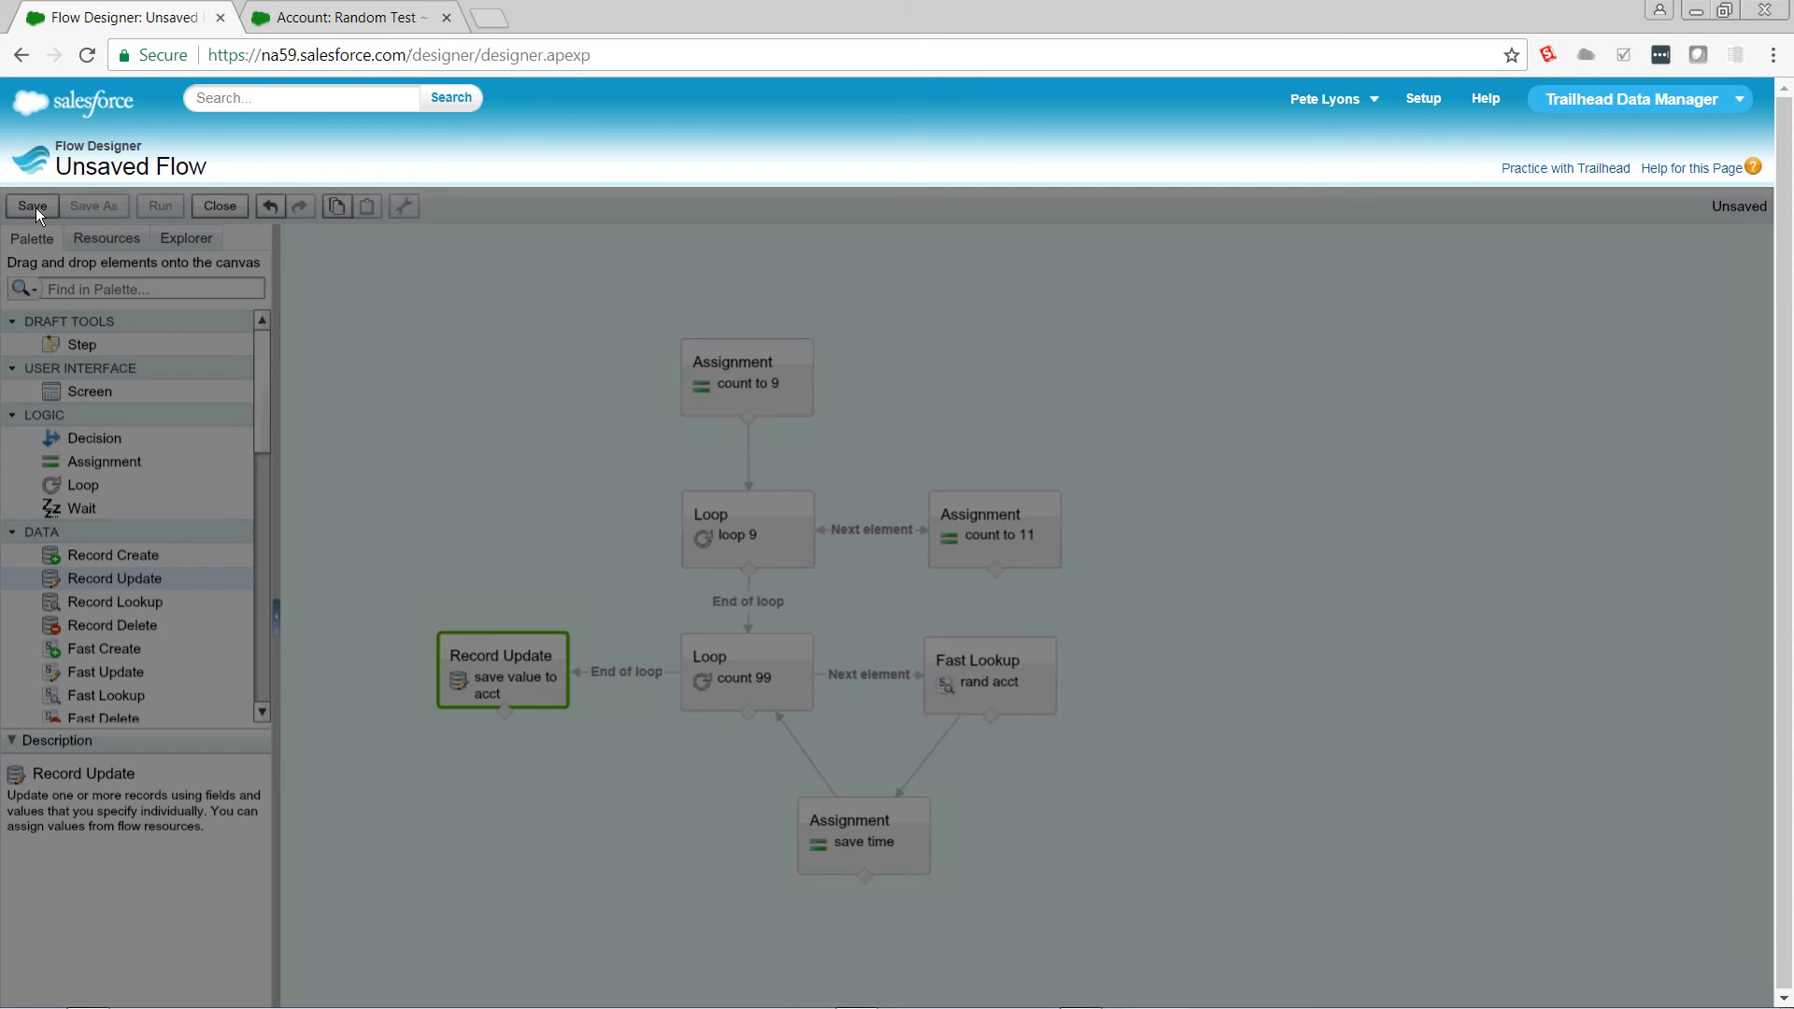
{"action": "type", "text": "Random Number Generator"}
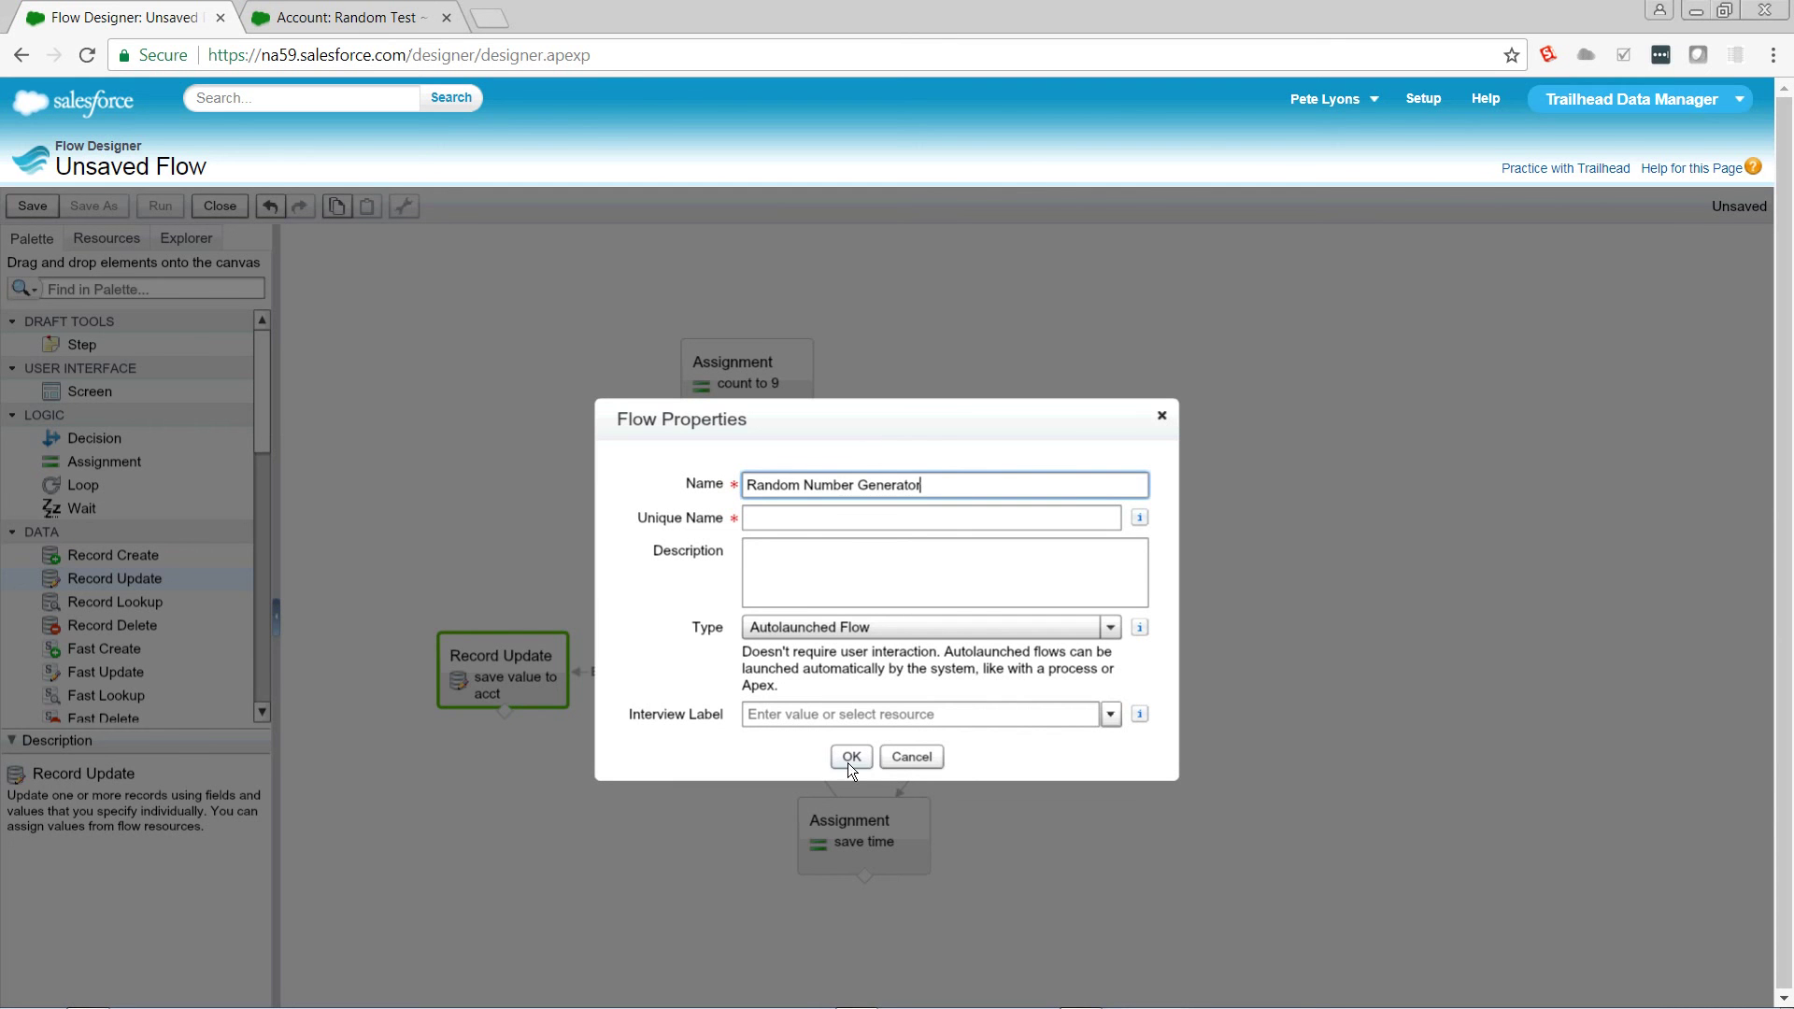
{"action": "left_click", "coordinate": [851, 758]}
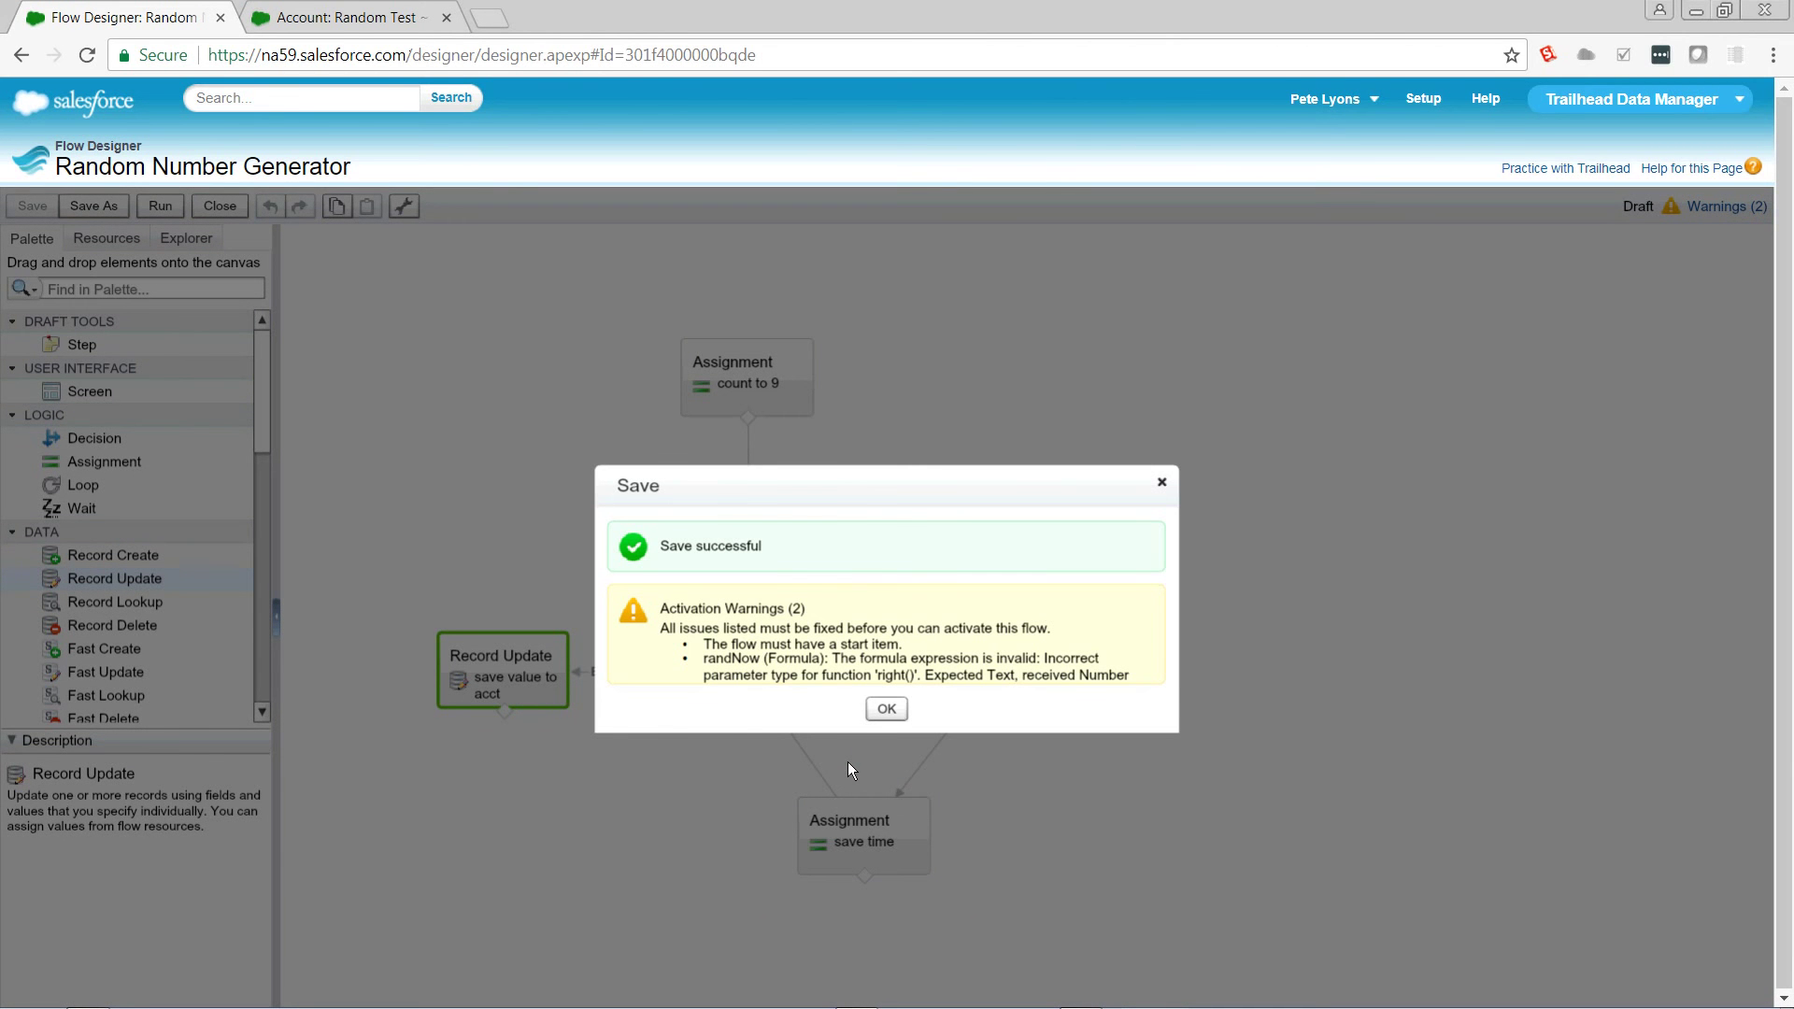
Wrap randNow's 86400000 calculation in text() inside right() and resave the flow
{"action": "left_click", "coordinate": [884, 708]}
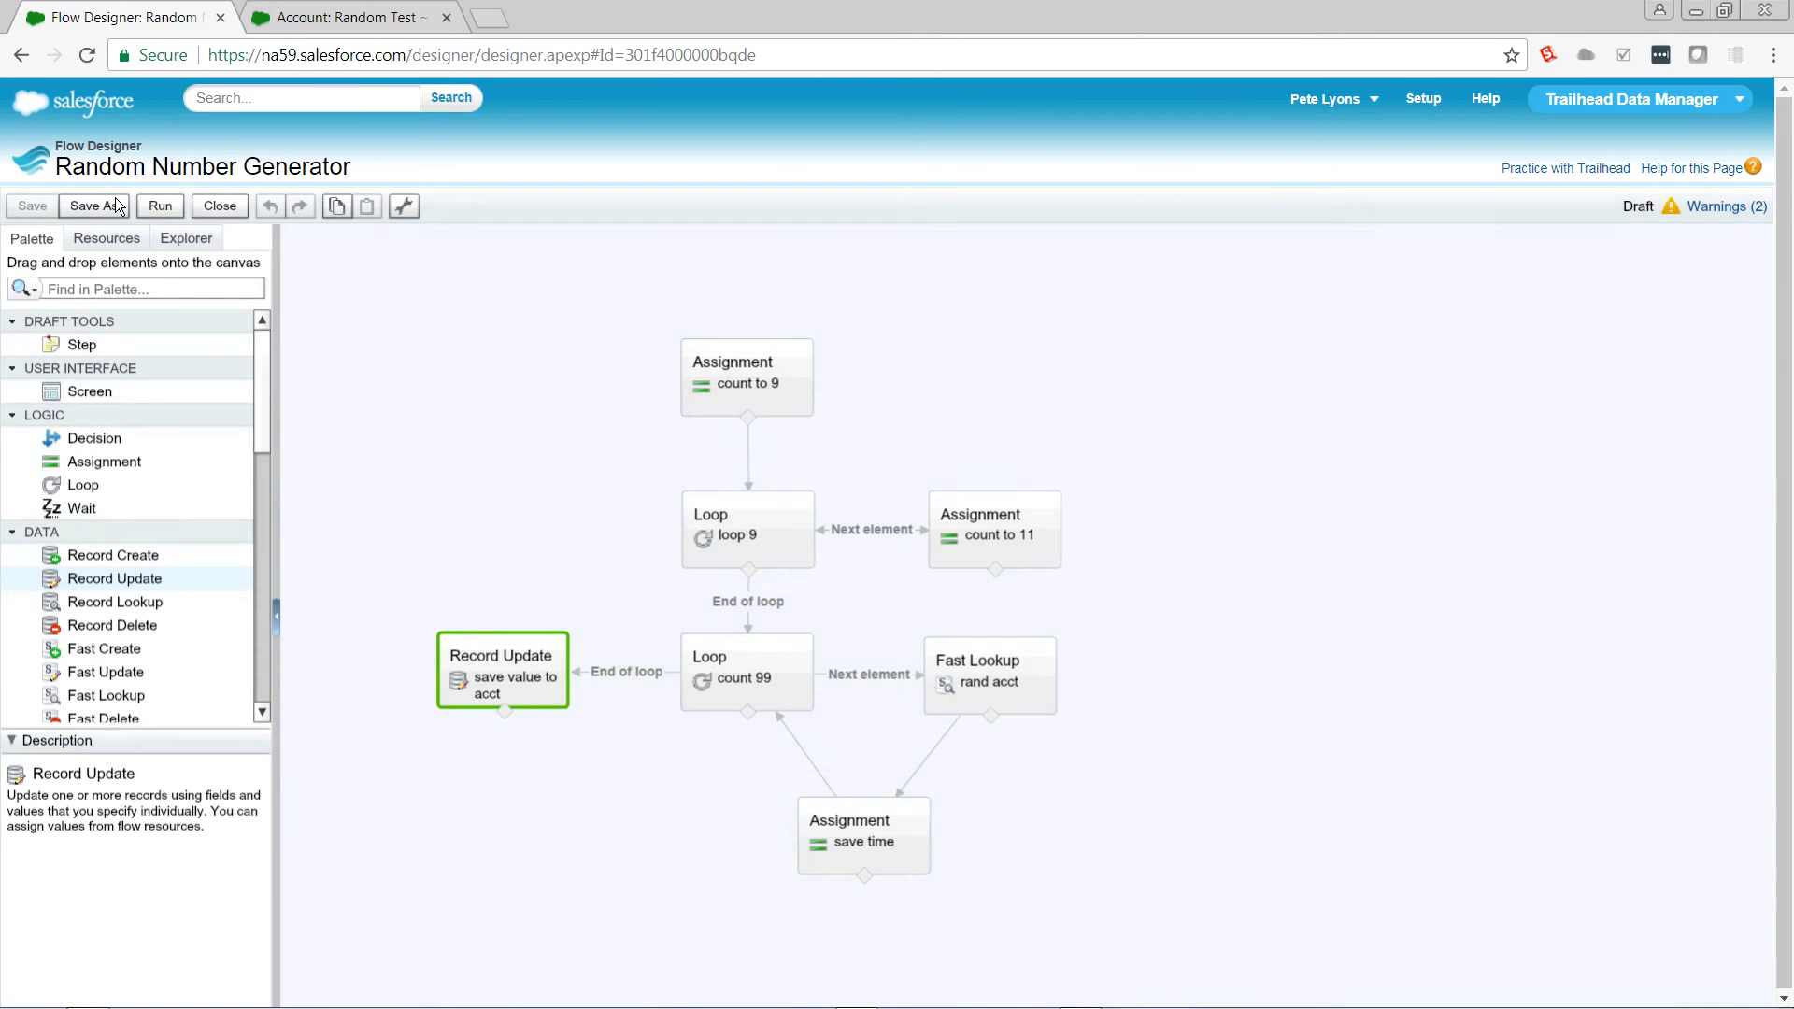
{"action": "left_click", "coordinate": [119, 234]}
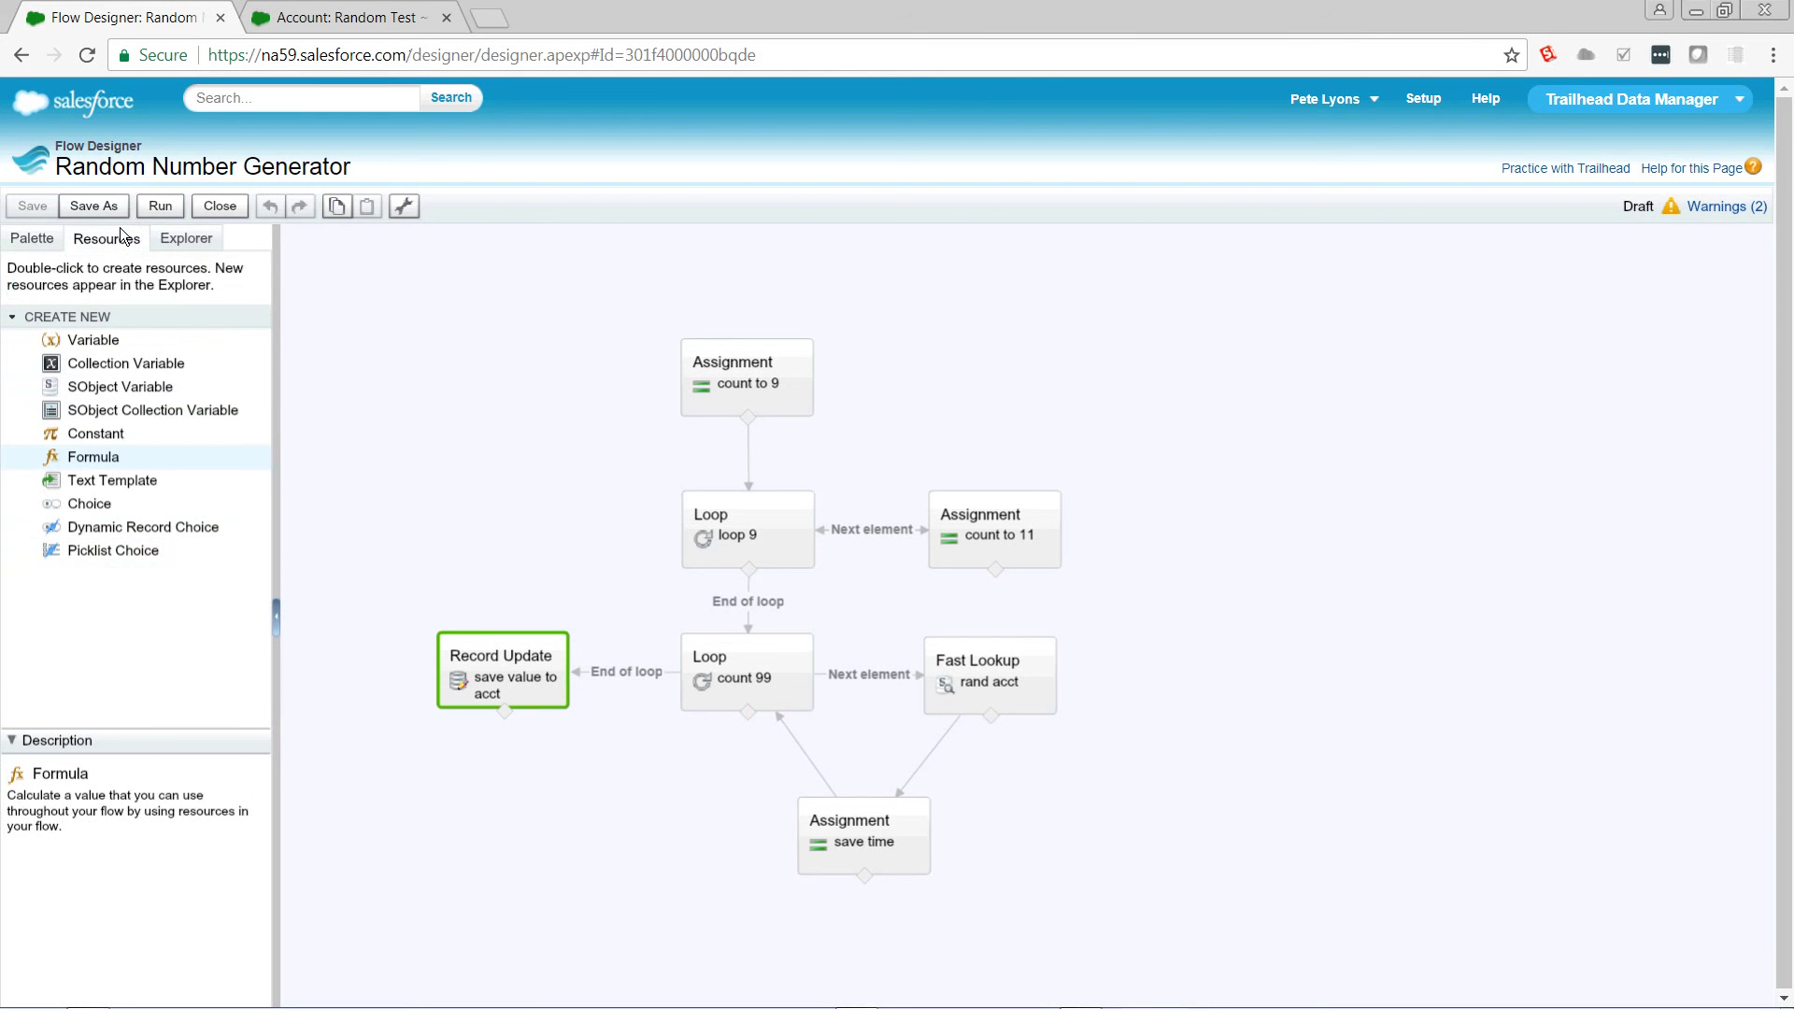
{"action": "left_click", "coordinate": [186, 238]}
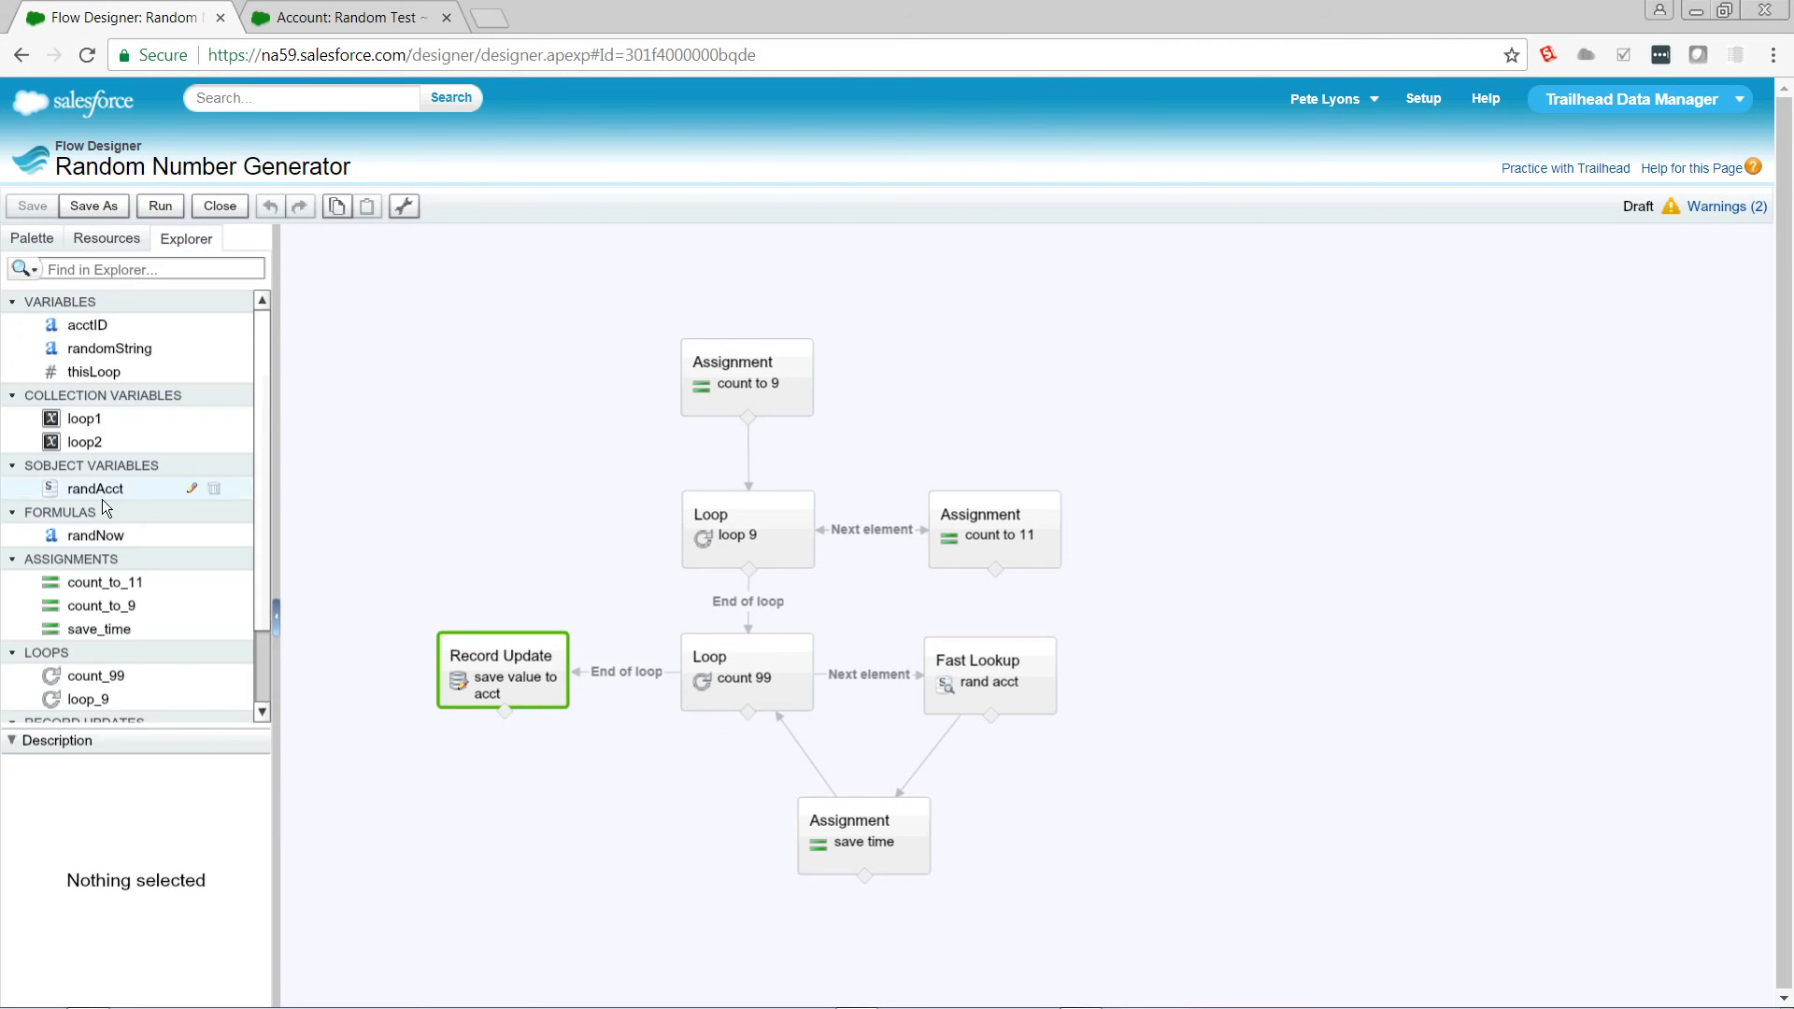
{"action": "double_click", "coordinate": [103, 534]}
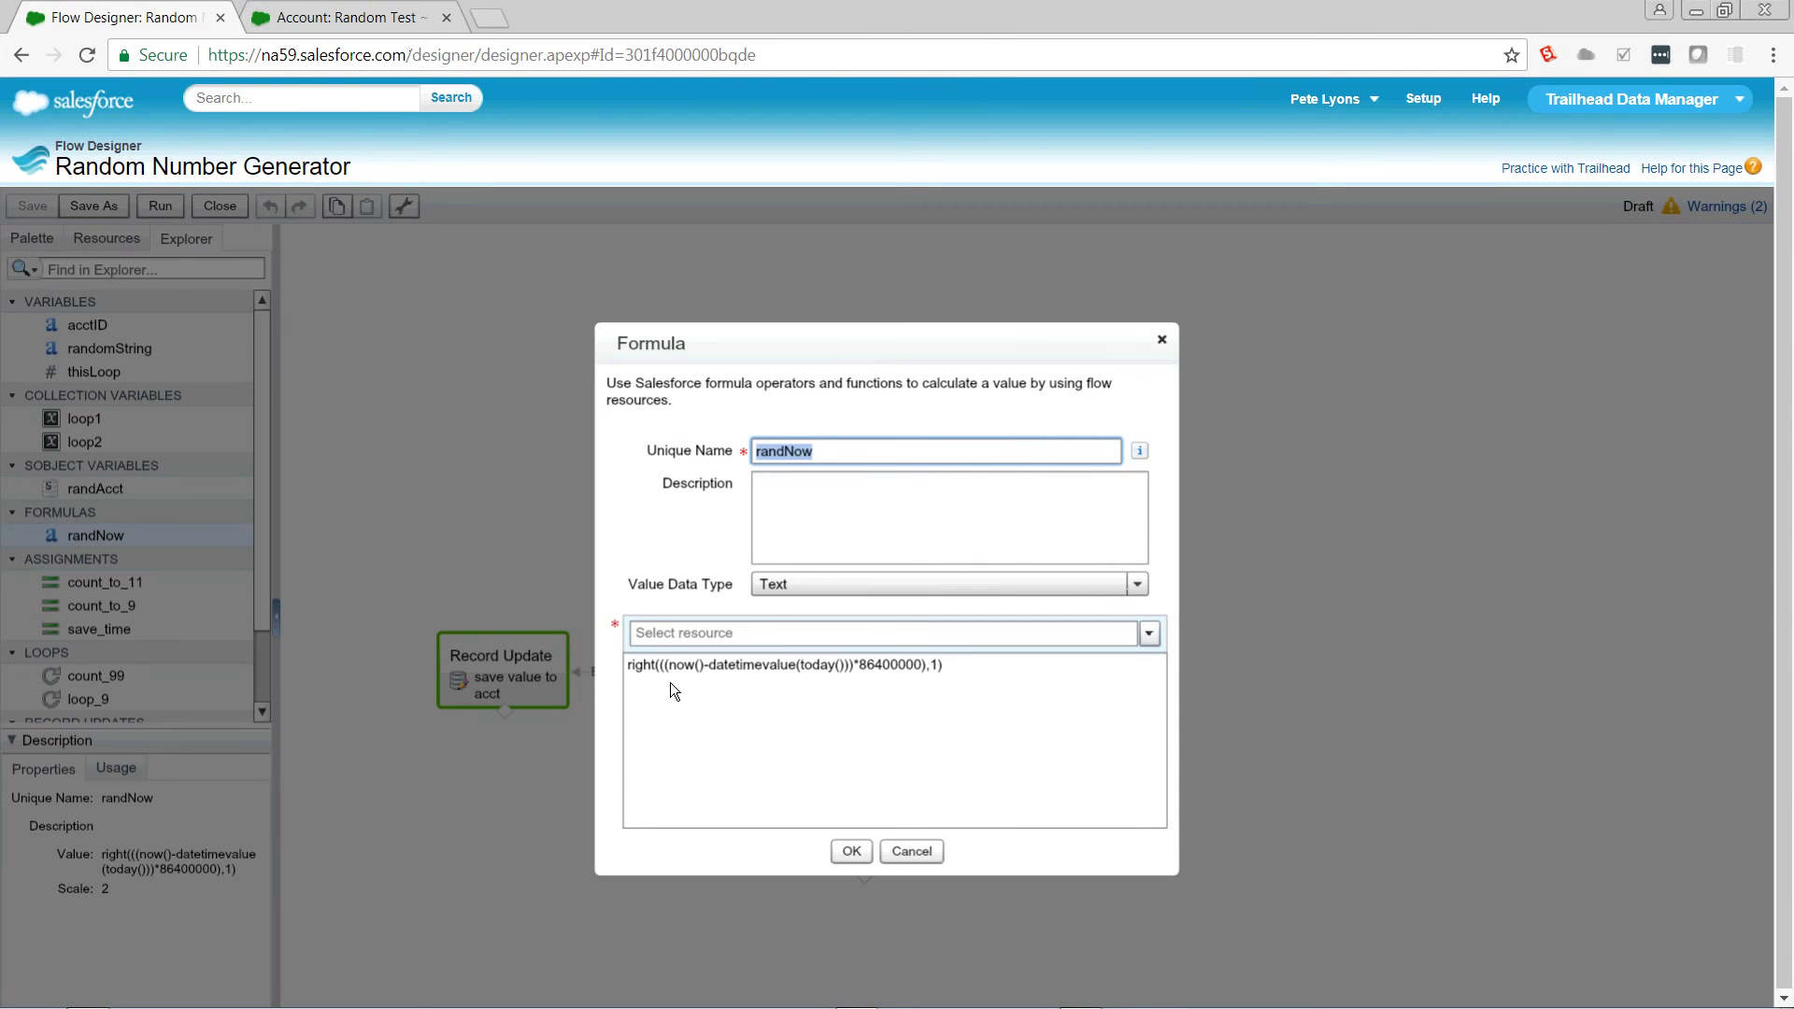
{"action": "left_click", "coordinate": [660, 666]}
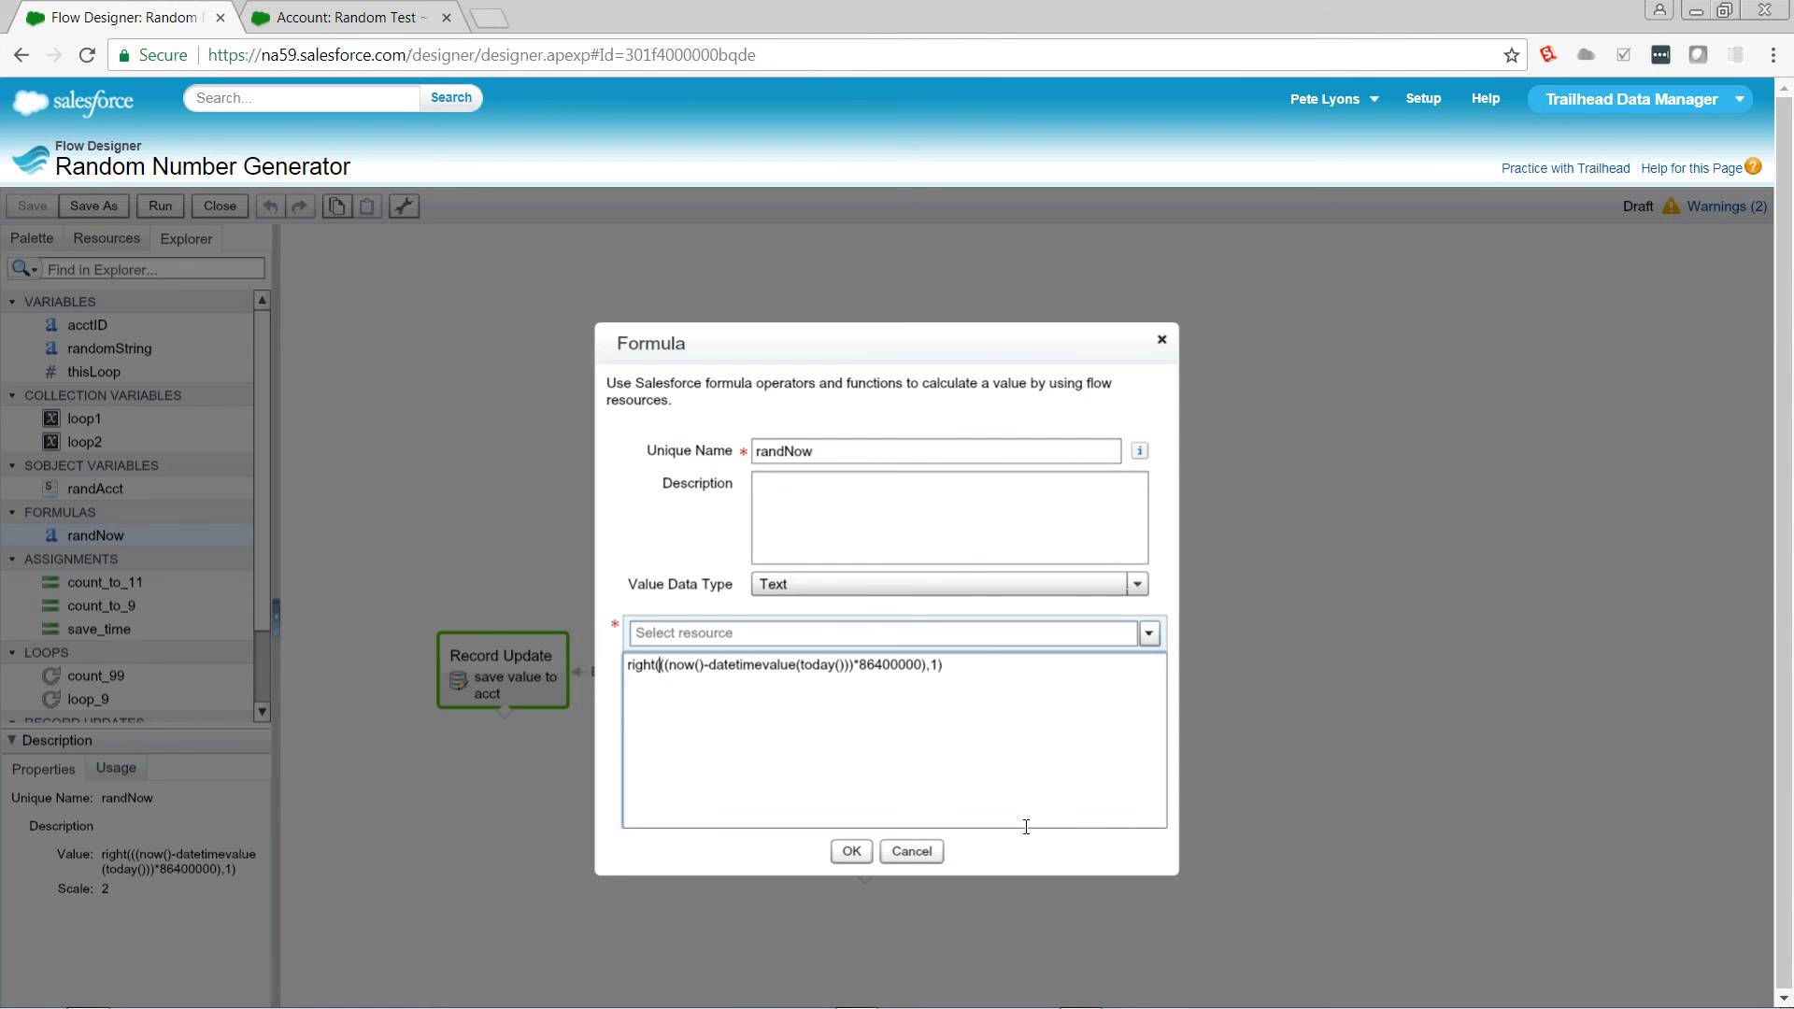
{"action": "type", "text": "text"}
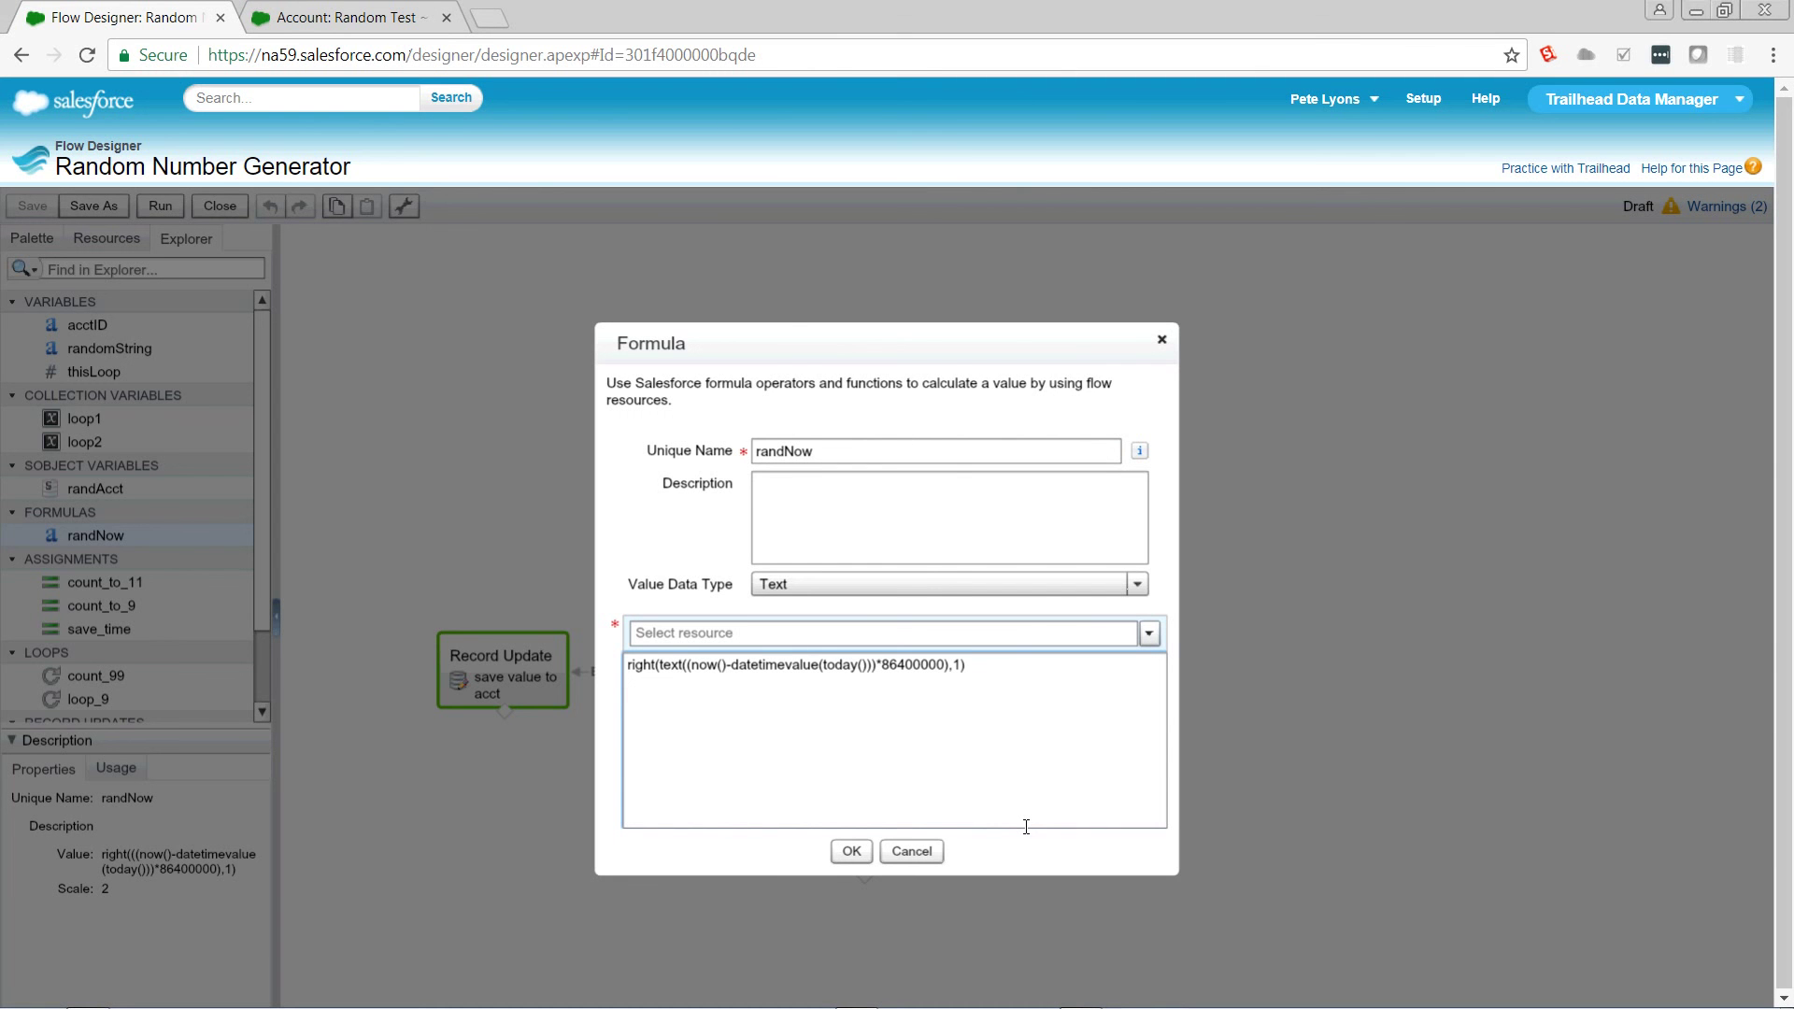
{"action": "key", "text": "ctrl+Right"}
{"action": "key", "text": "ctrl+Right"}
{"action": "key", "text": "ctrl+Right"}
{"action": "key", "text": "ctrl+Right"}
{"action": "key", "text": "ctrl+Right"}
{"action": "key", "text": "Right"}
{"action": "type", "text": ")"}
{"action": "left_click", "coordinate": [837, 850]}
{"action": "left_click", "coordinate": [33, 207]}
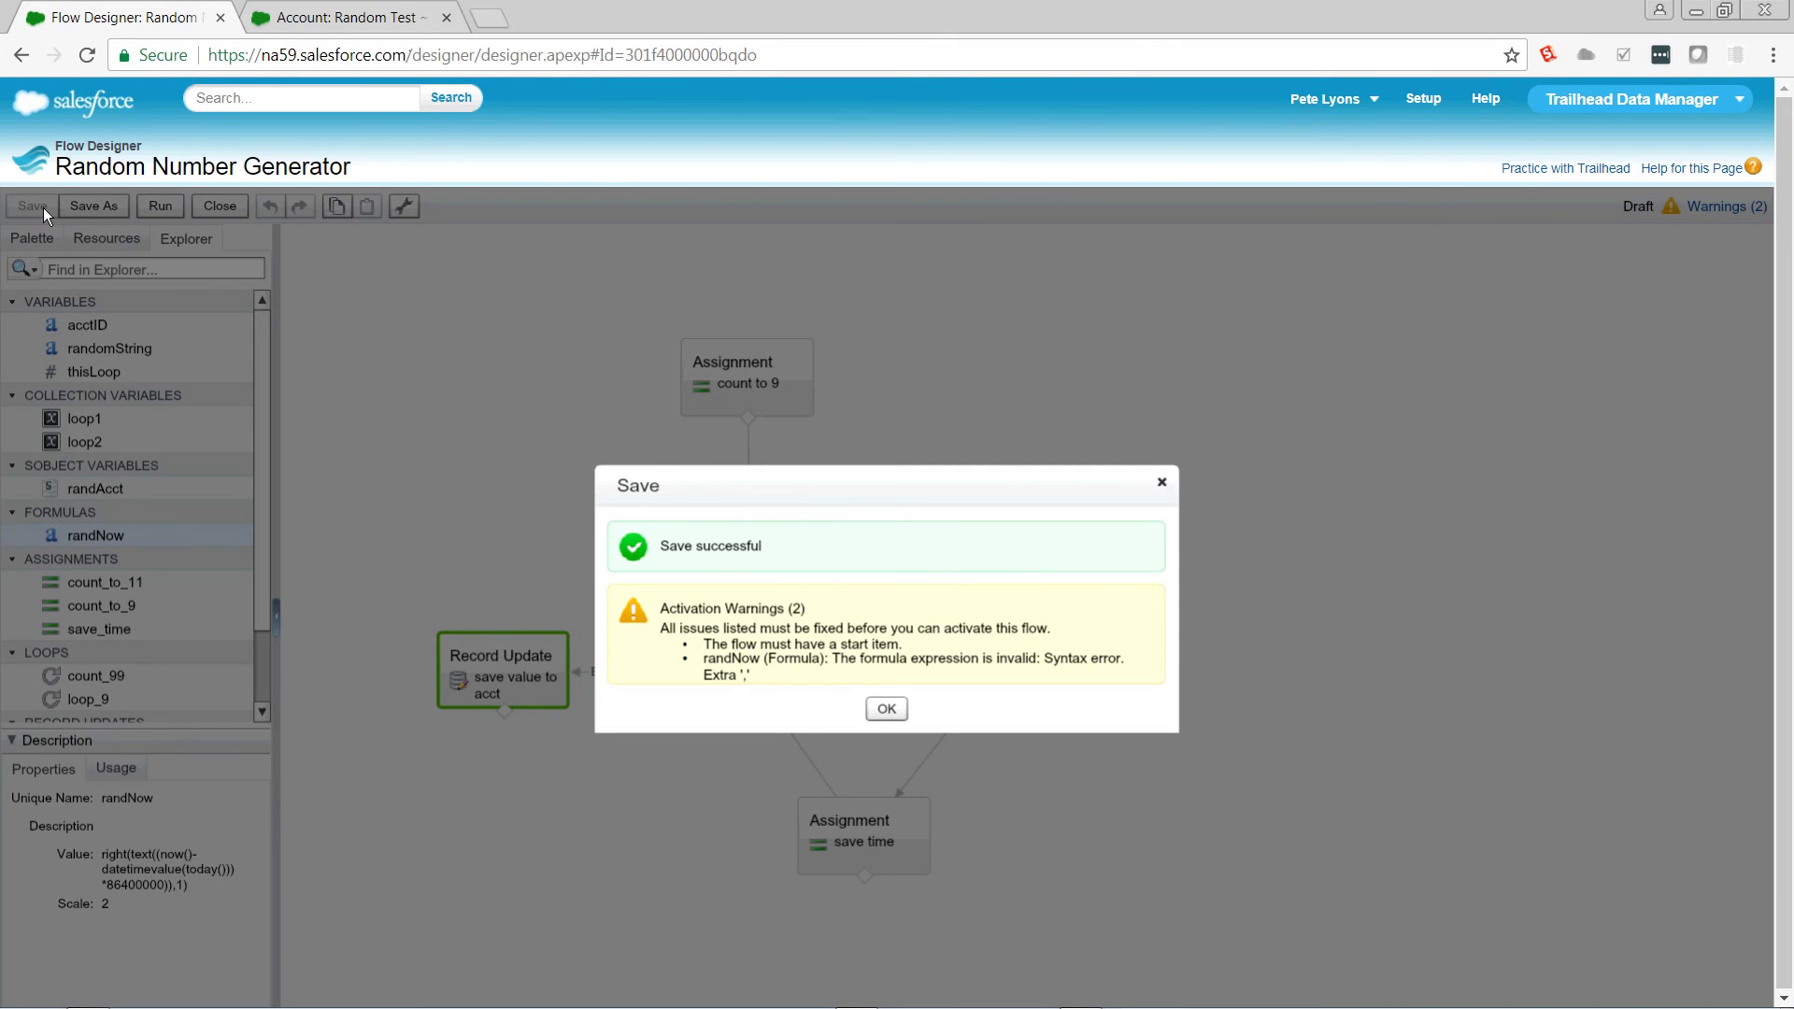
Delete the extra closing parenthesis from the randNow formula and save the flow
{"action": "left_click", "coordinate": [904, 711]}
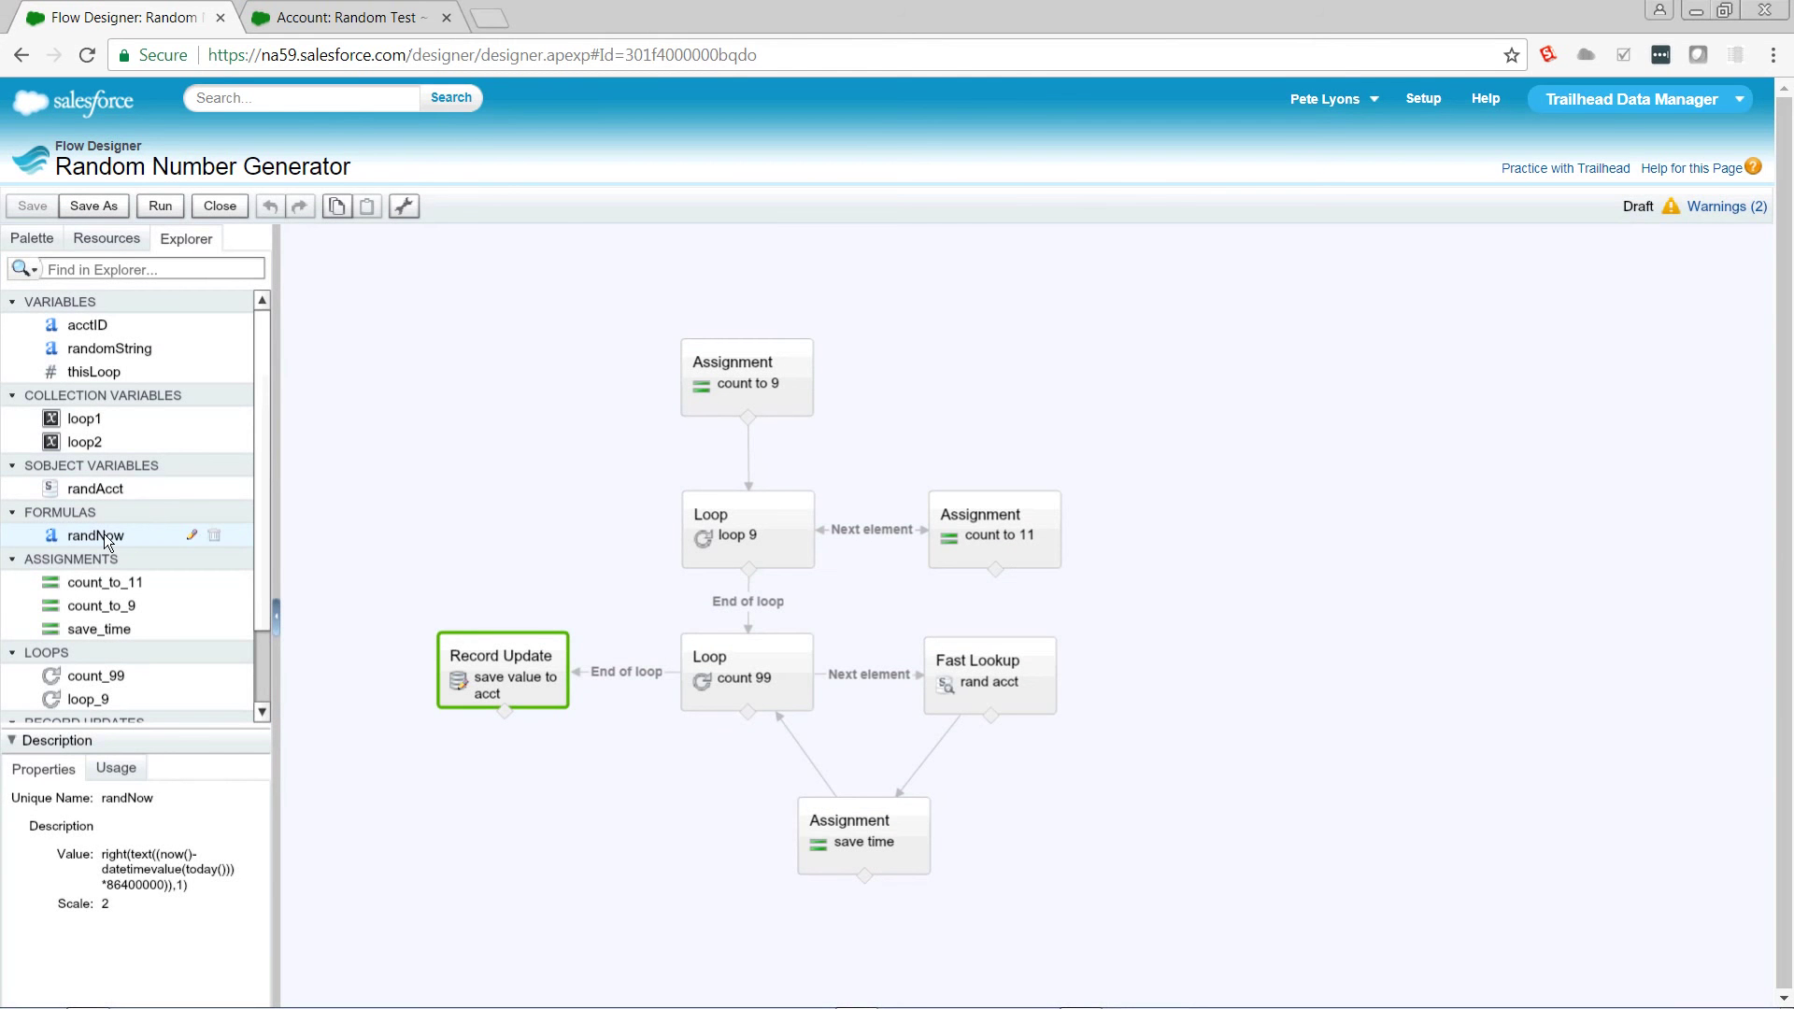
{"action": "double_click", "coordinate": [104, 534]}
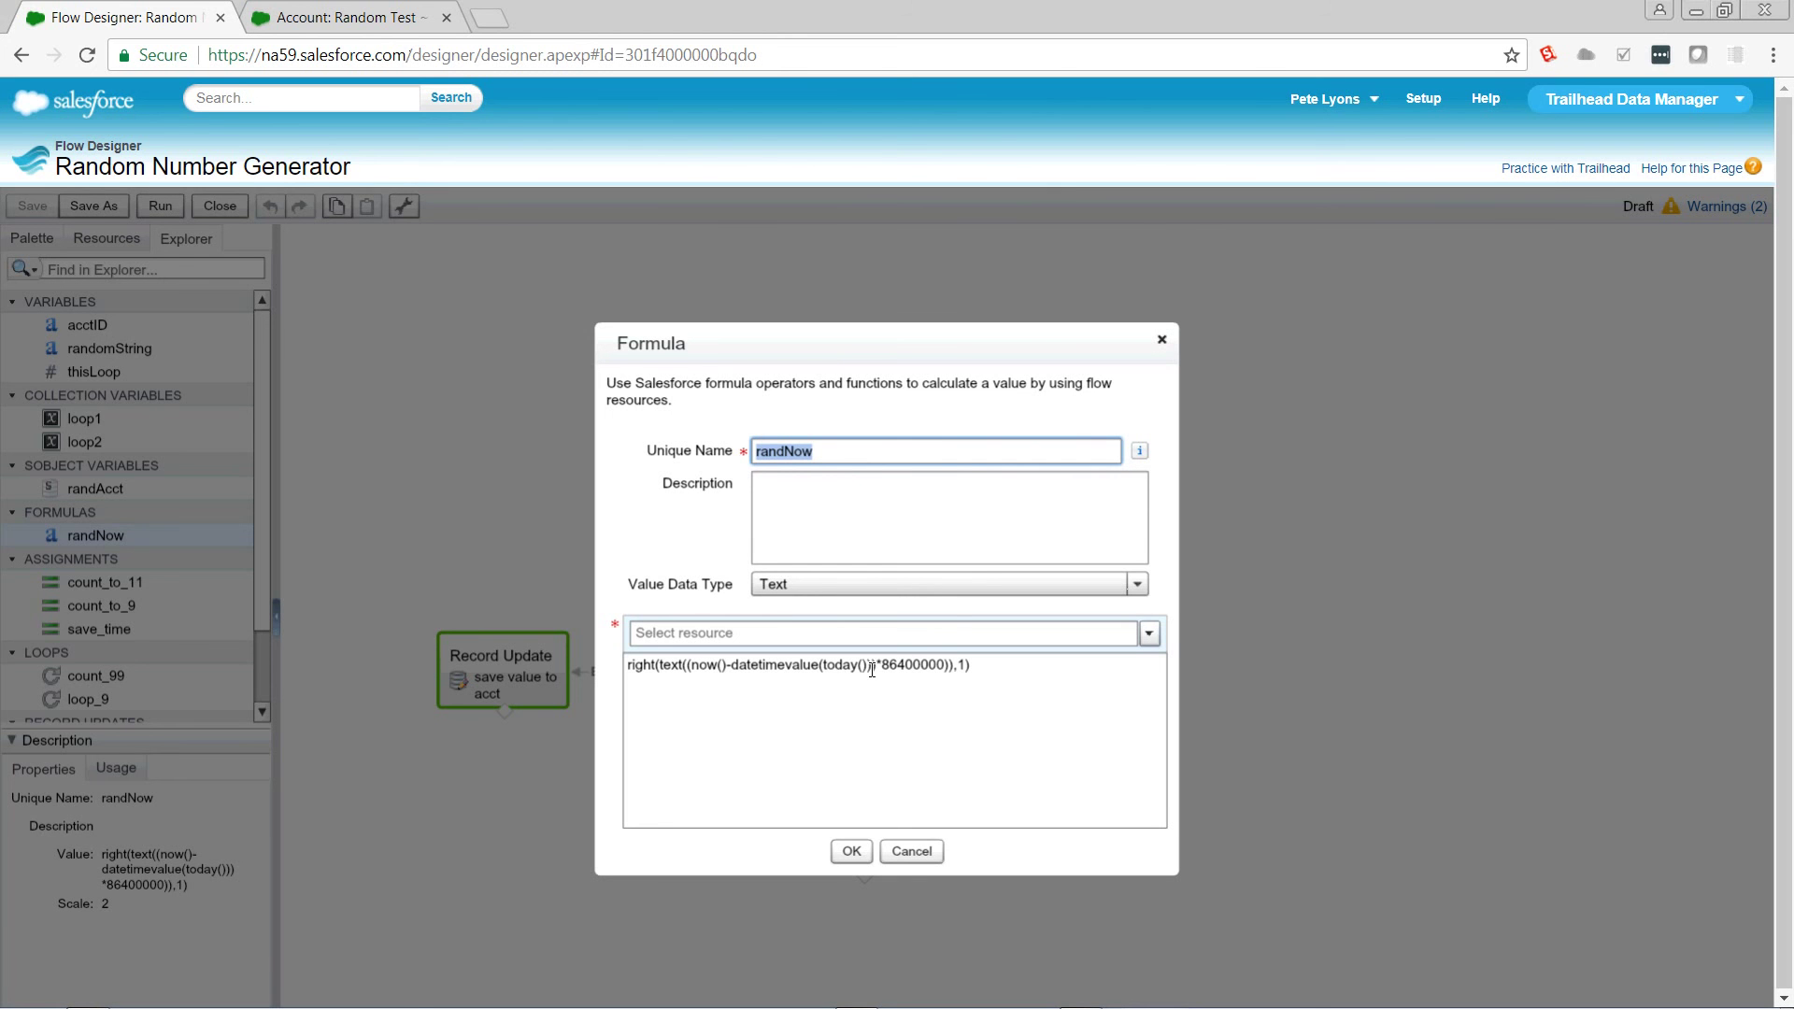
{"action": "left_click", "coordinate": [948, 667]}
{"action": "key", "text": "BackSpace"}
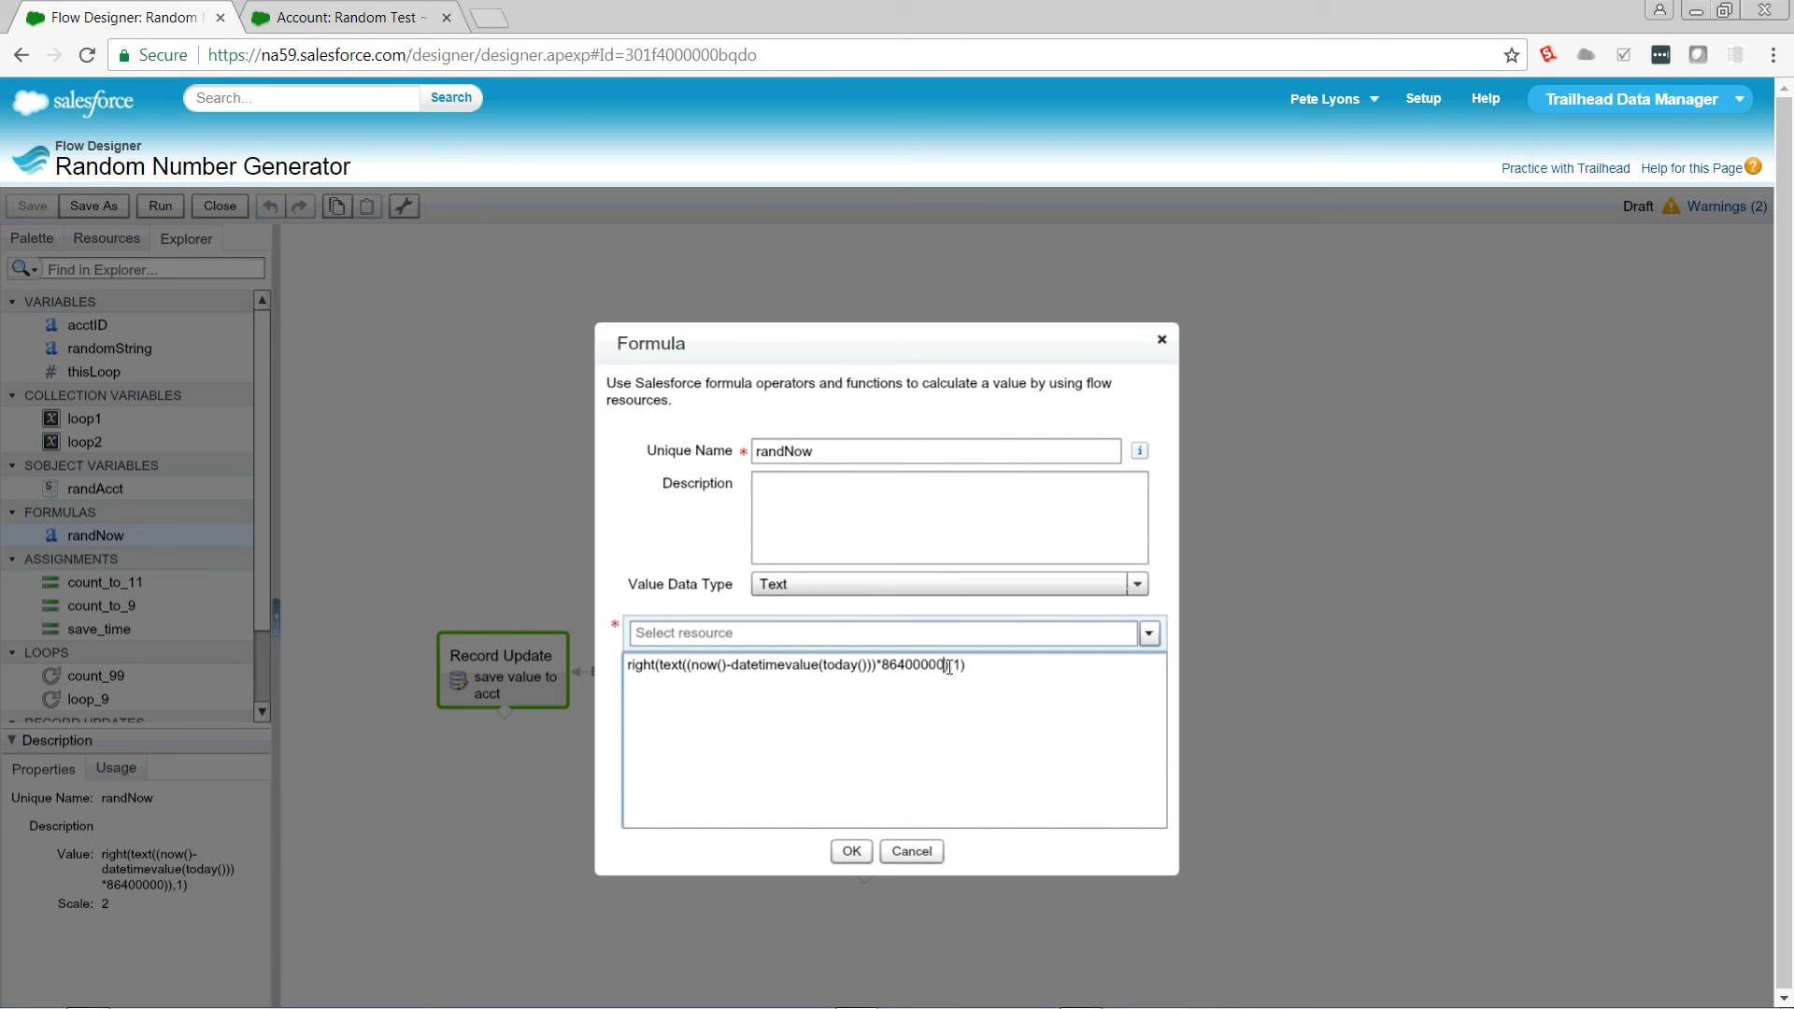
{"action": "left_click", "coordinate": [850, 852]}
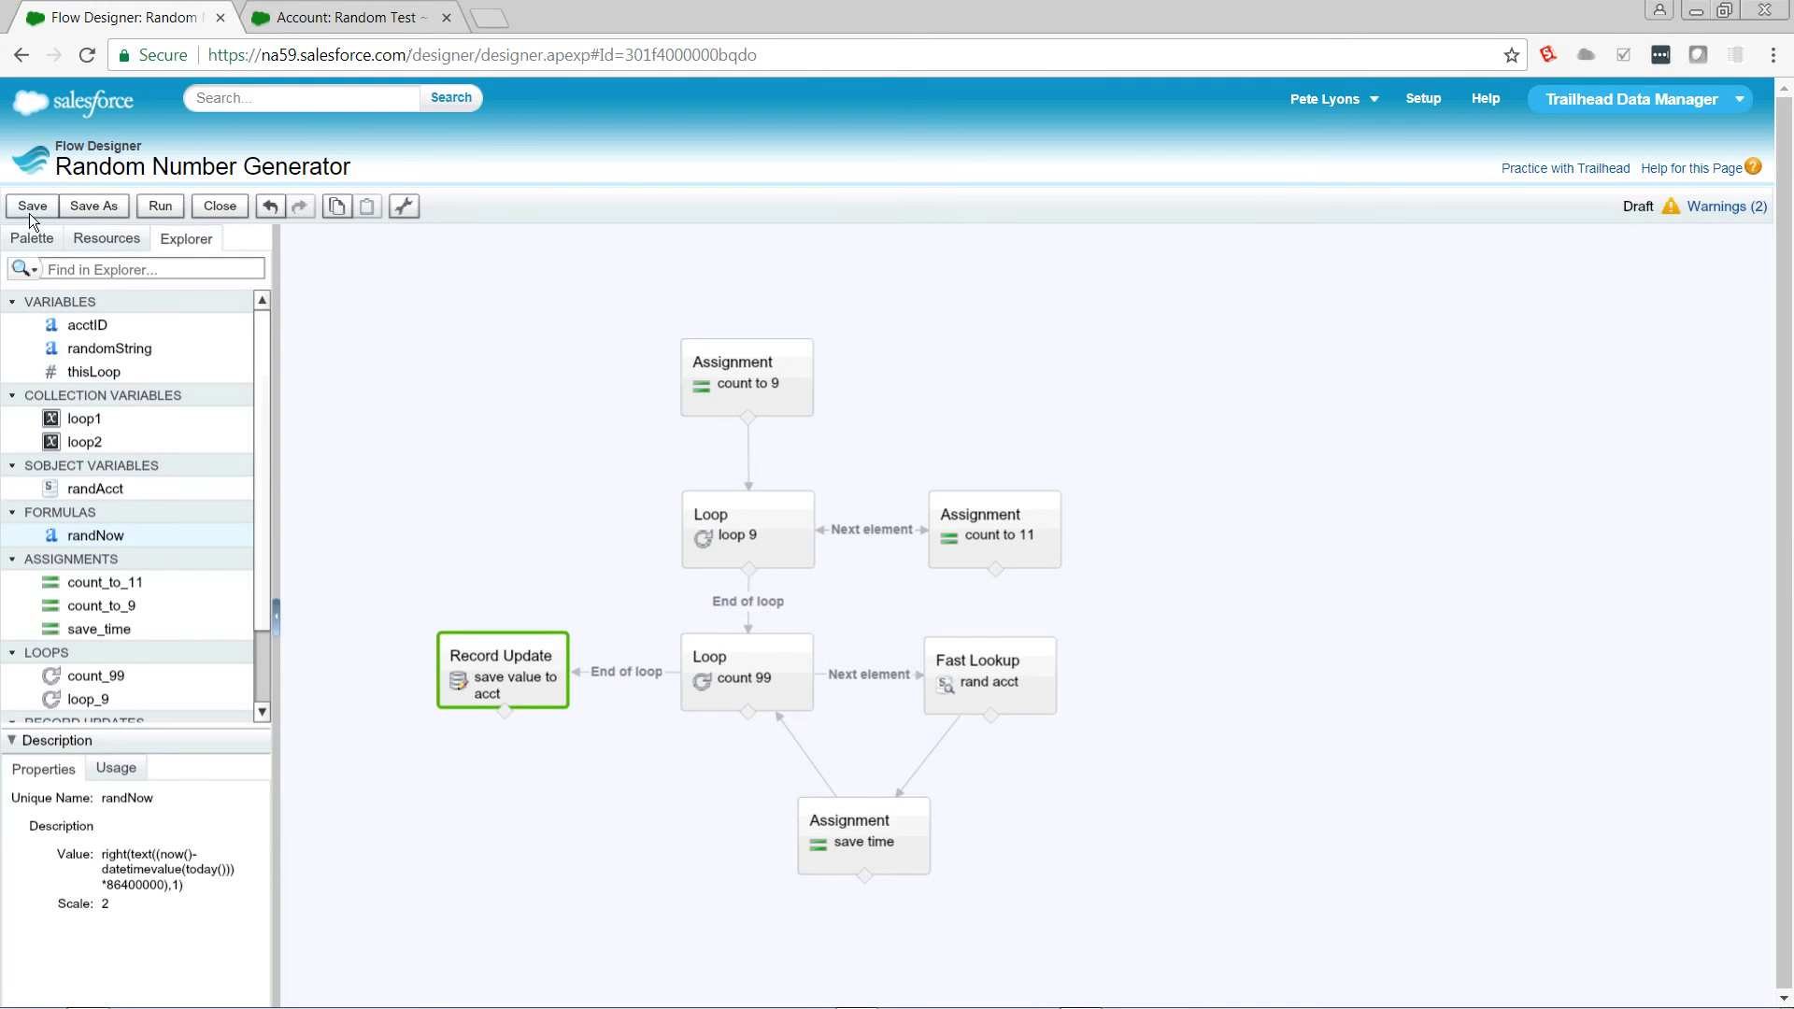
{"action": "left_click", "coordinate": [32, 215]}
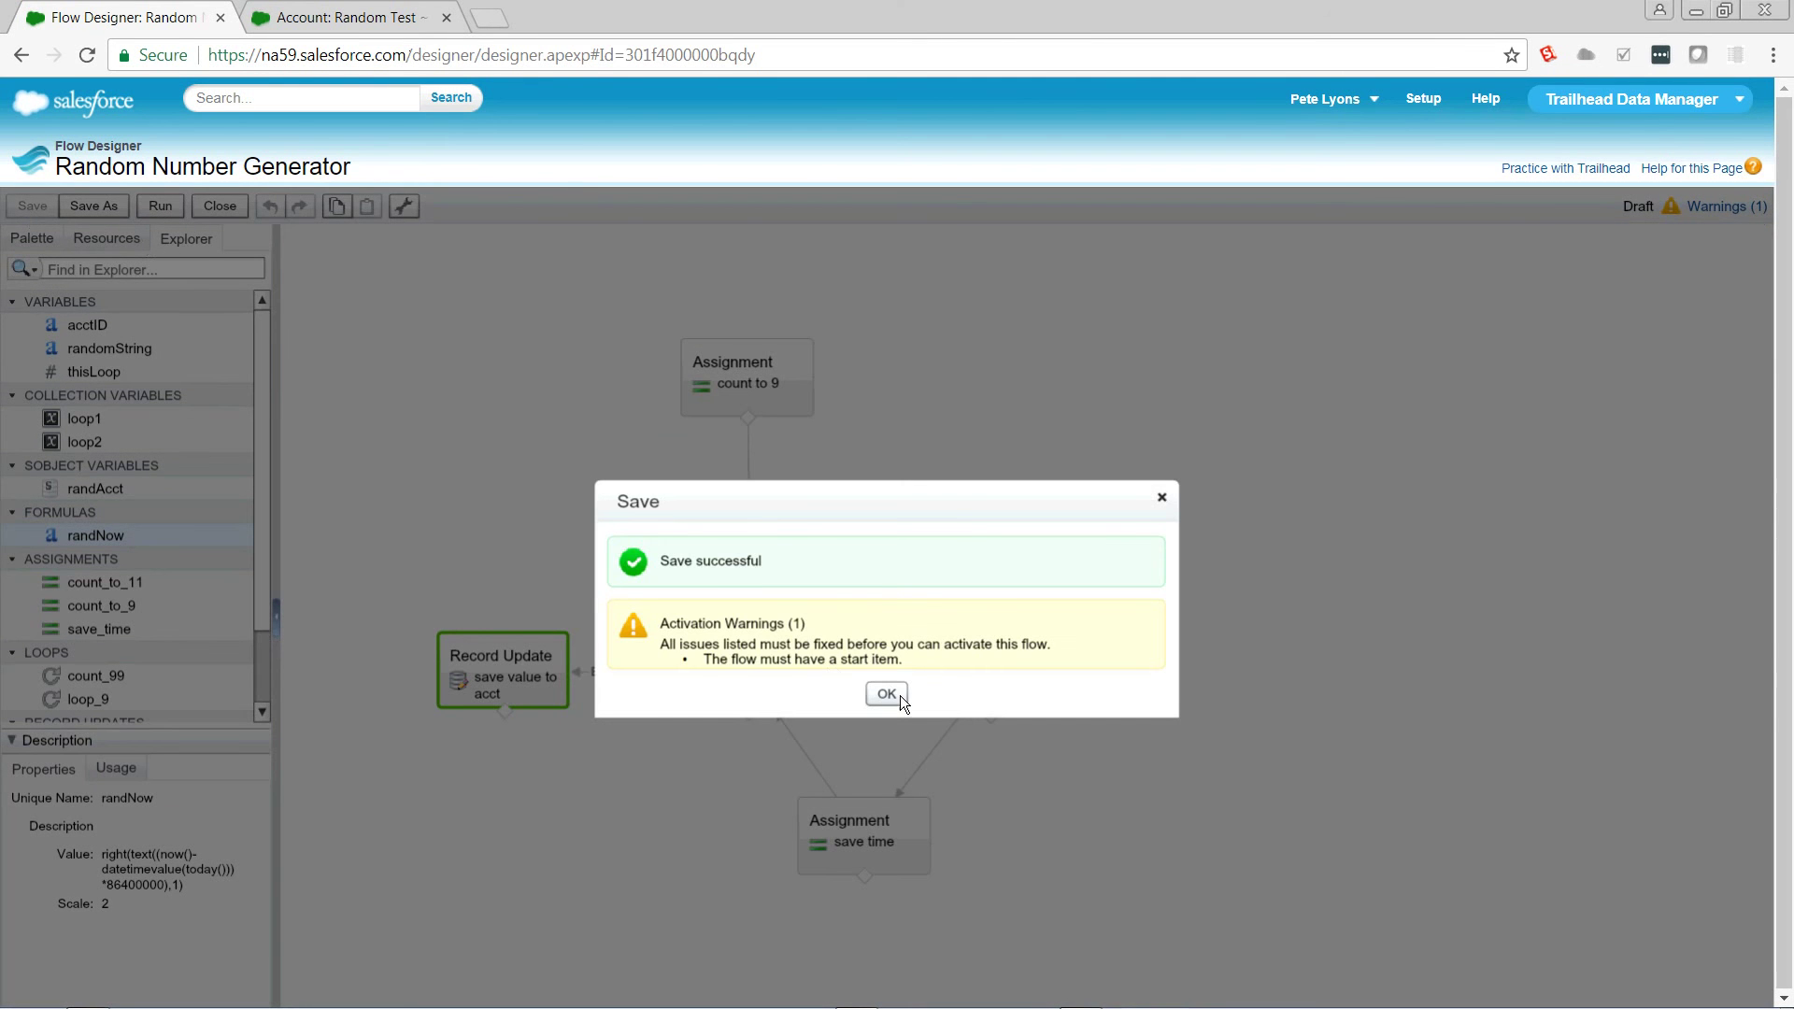
Make count to 9 the flow's start element and save again
{"action": "left_click", "coordinate": [899, 695]}
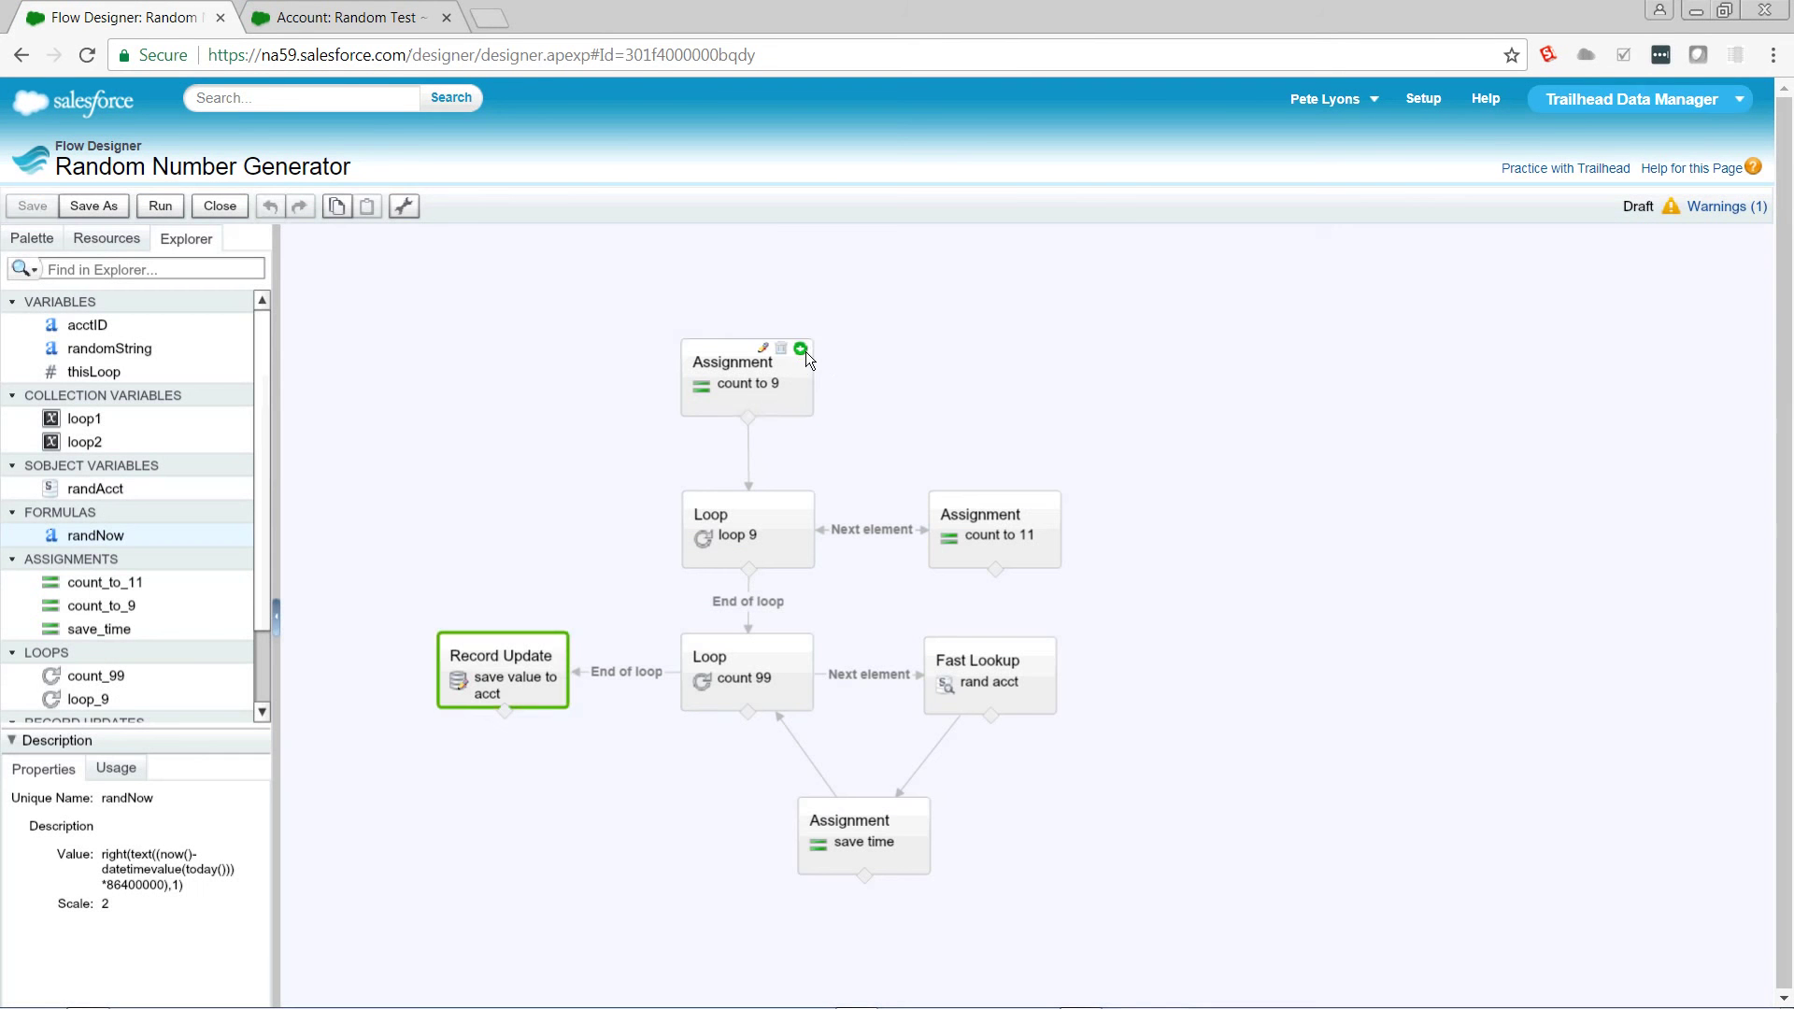
{"action": "left_click", "coordinate": [805, 351]}
{"action": "left_click", "coordinate": [554, 467]}
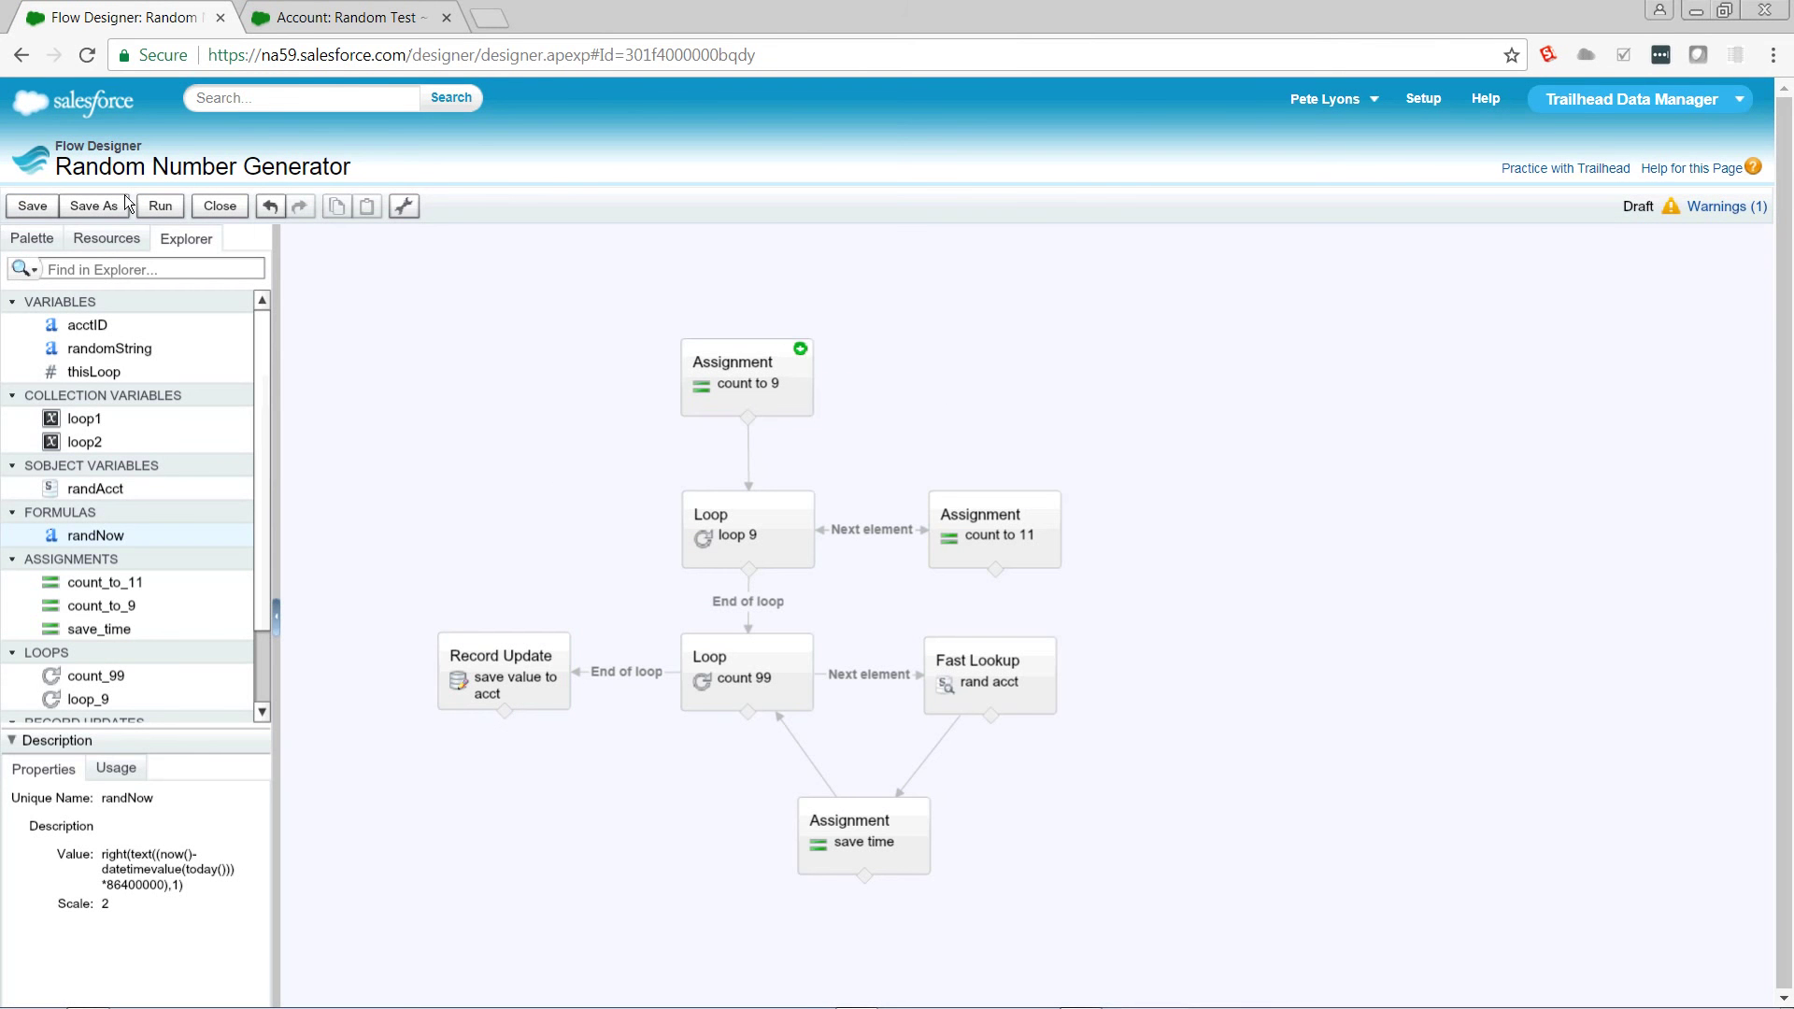
{"action": "left_click", "coordinate": [28, 209]}
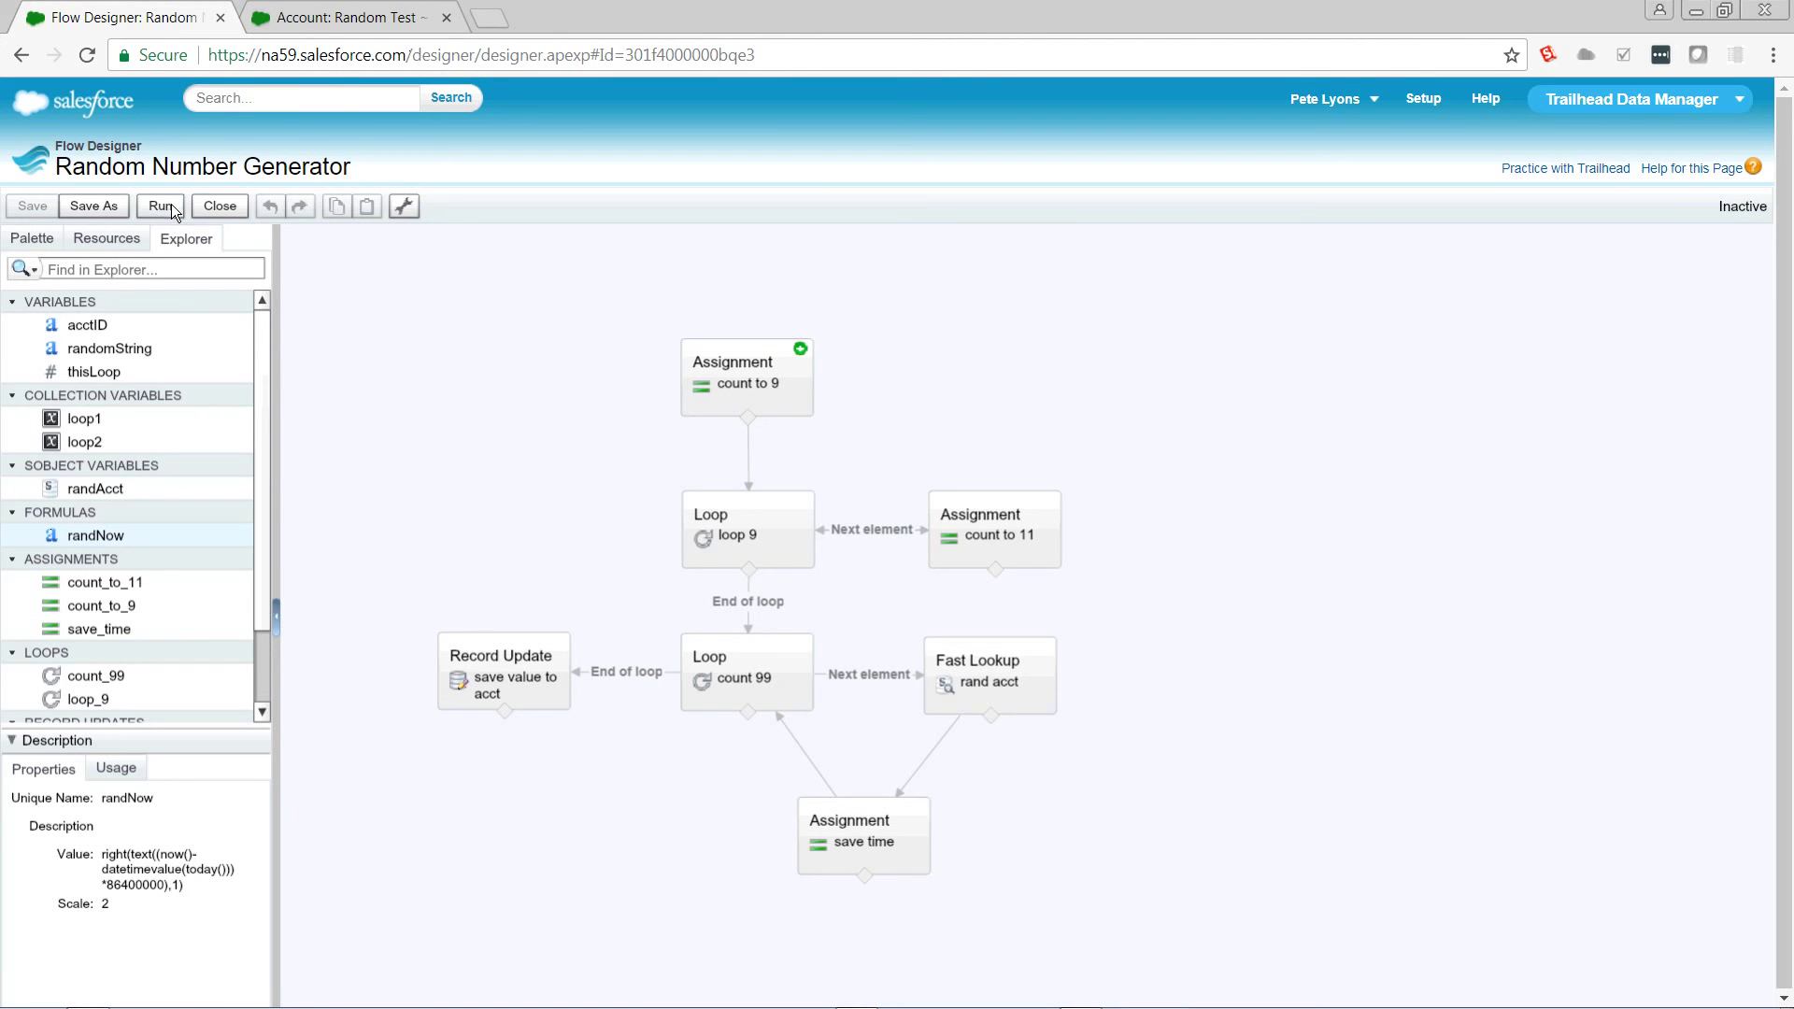
Run the flow, then refresh the Random Test account to see its long digit Description
{"action": "left_click", "coordinate": [354, 17]}
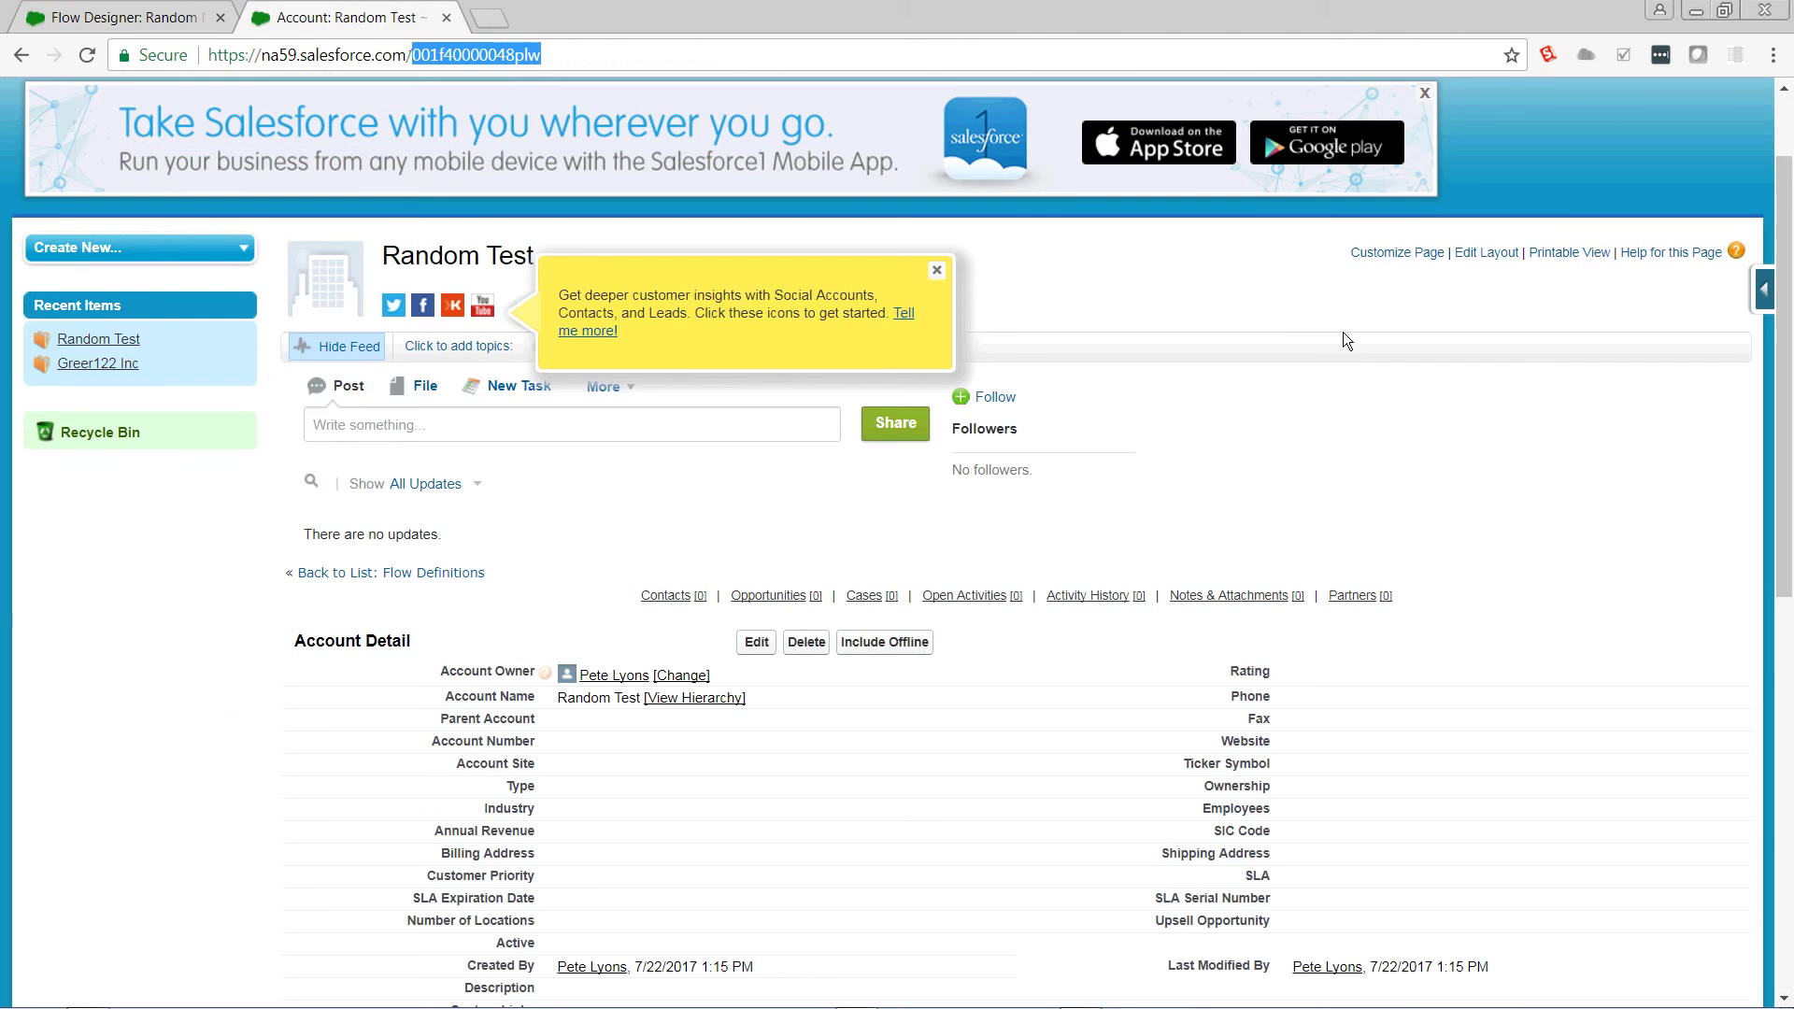
{"action": "left_click_drag", "start_coordinate": [1783, 284], "coordinate": [1784, 358]}
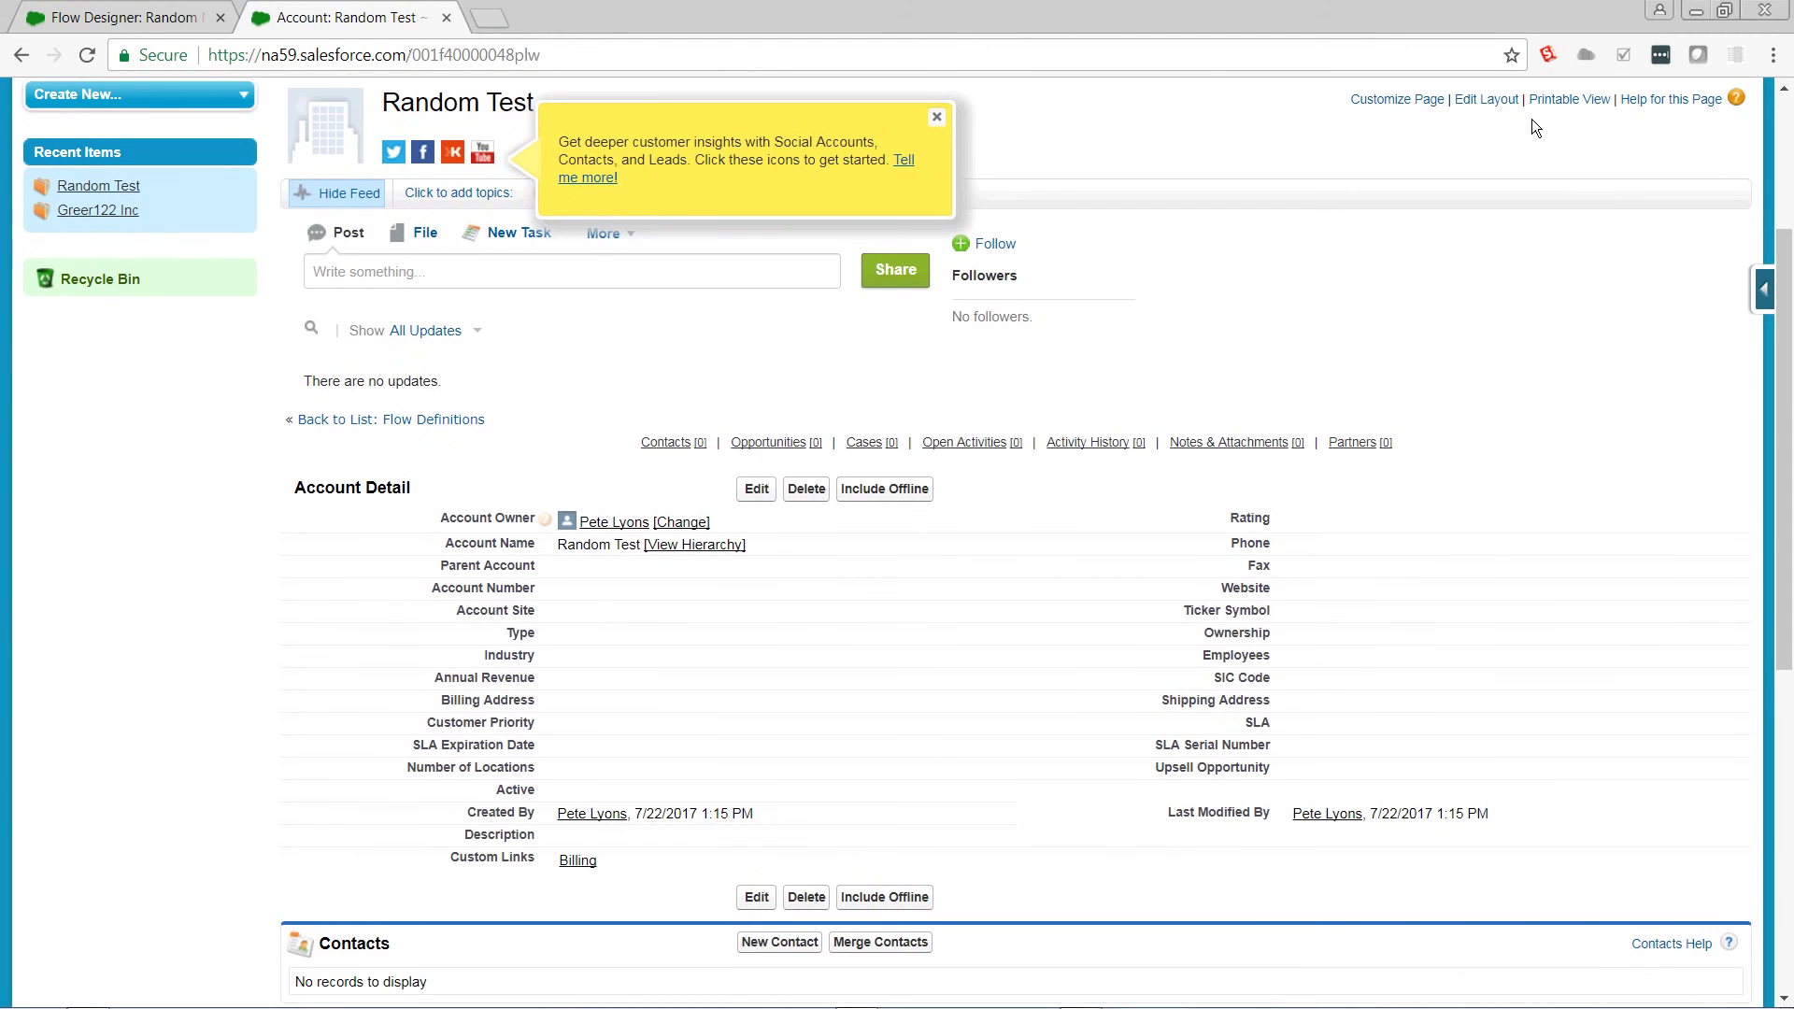
{"action": "left_click", "coordinate": [74, 13]}
{"action": "left_click", "coordinate": [161, 206]}
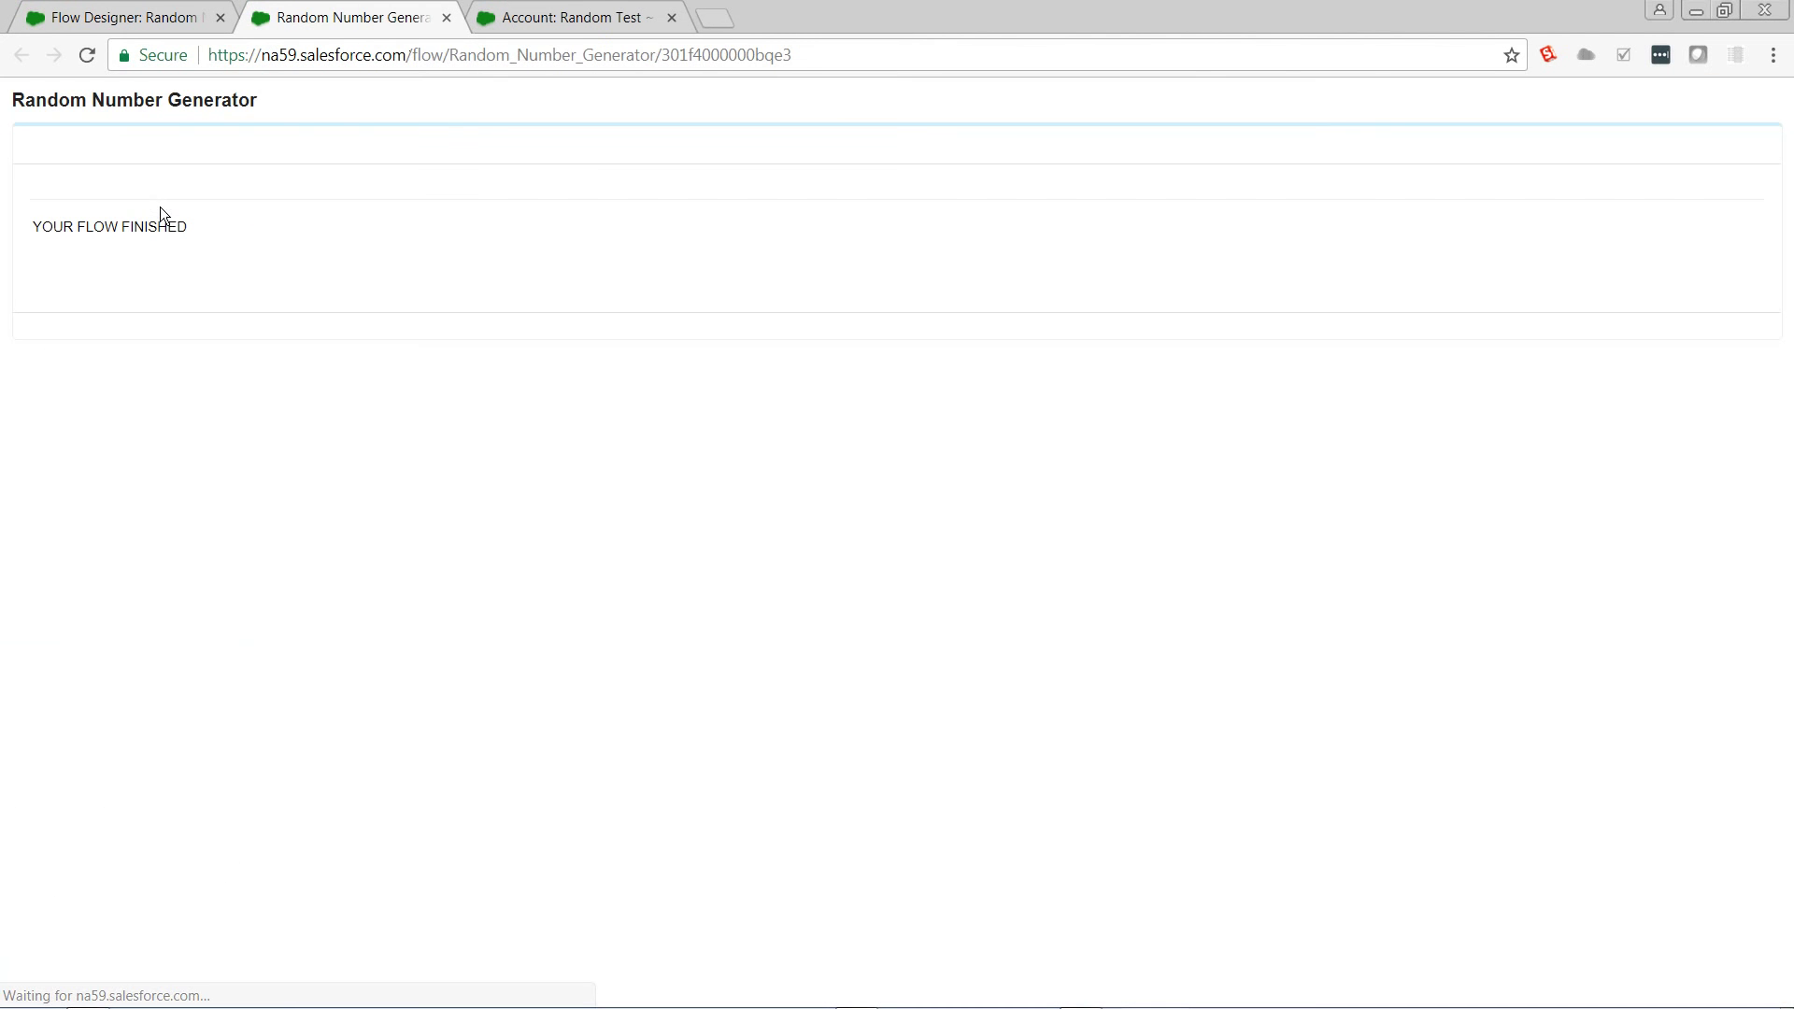
{"action": "left_click", "coordinate": [568, 18]}
{"action": "left_click", "coordinate": [82, 59]}
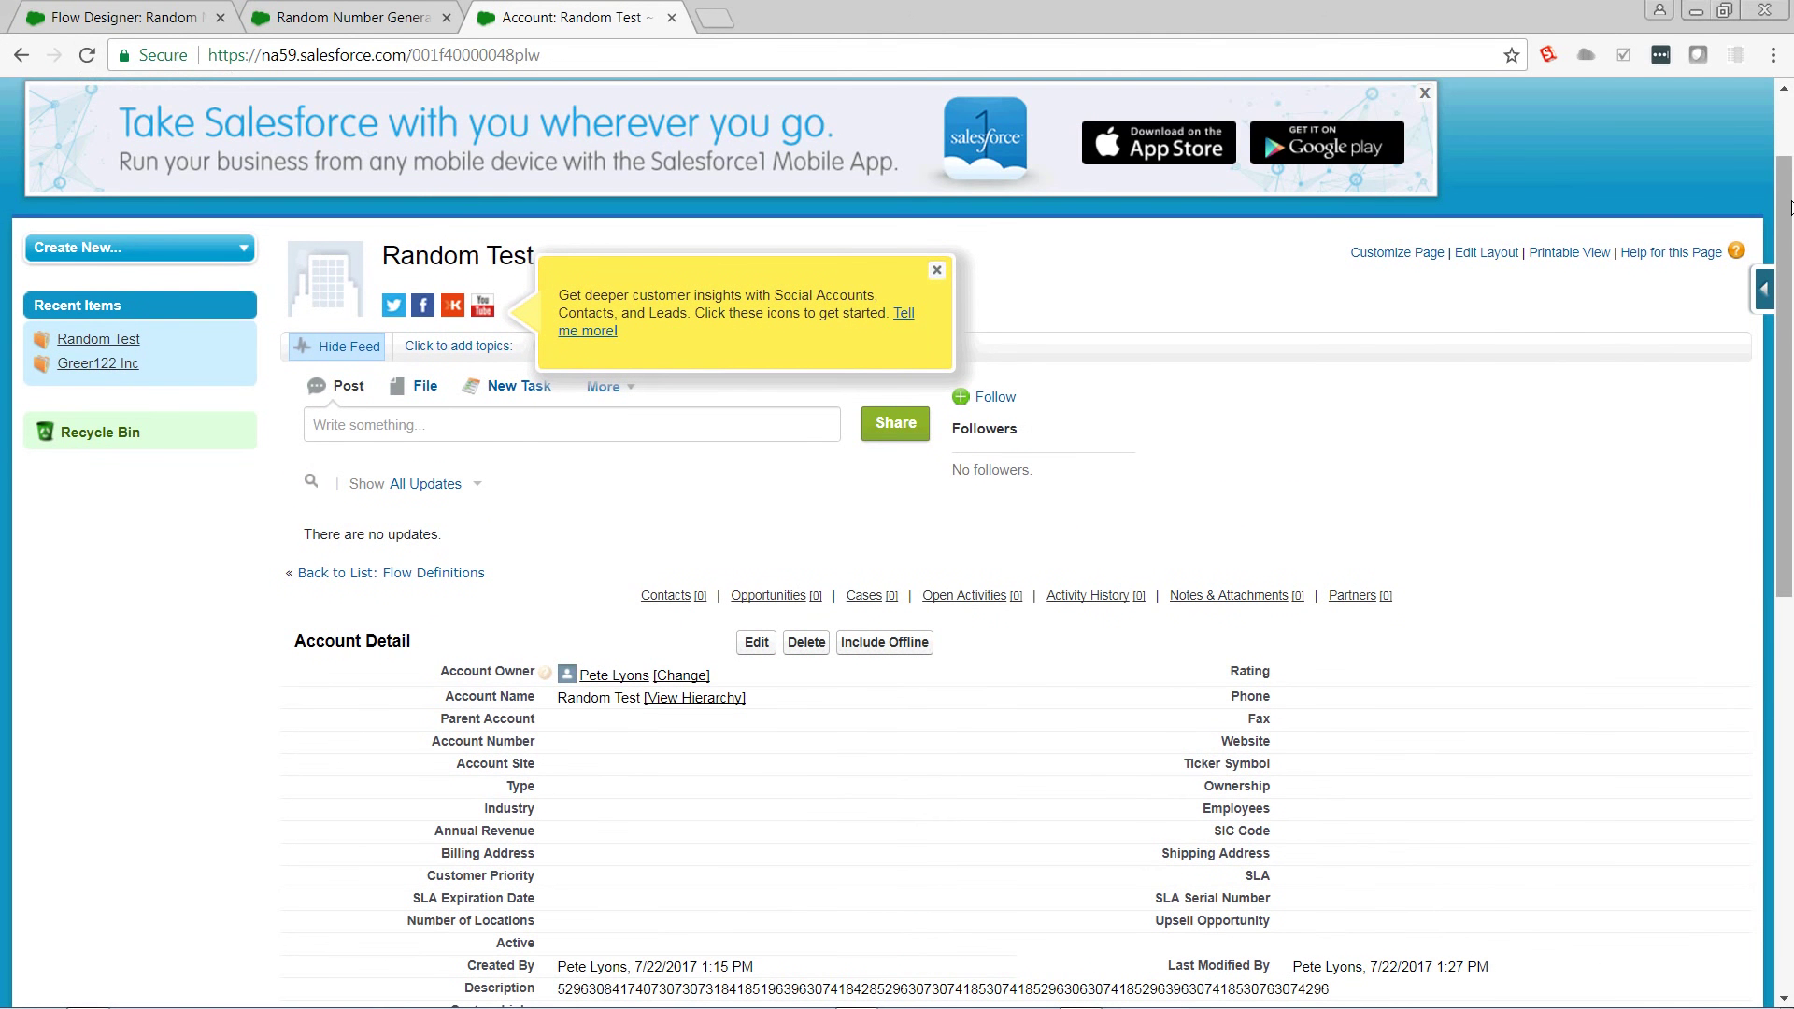
{"action": "left_click_drag", "start_coordinate": [1788, 206], "coordinate": [1788, 297]}
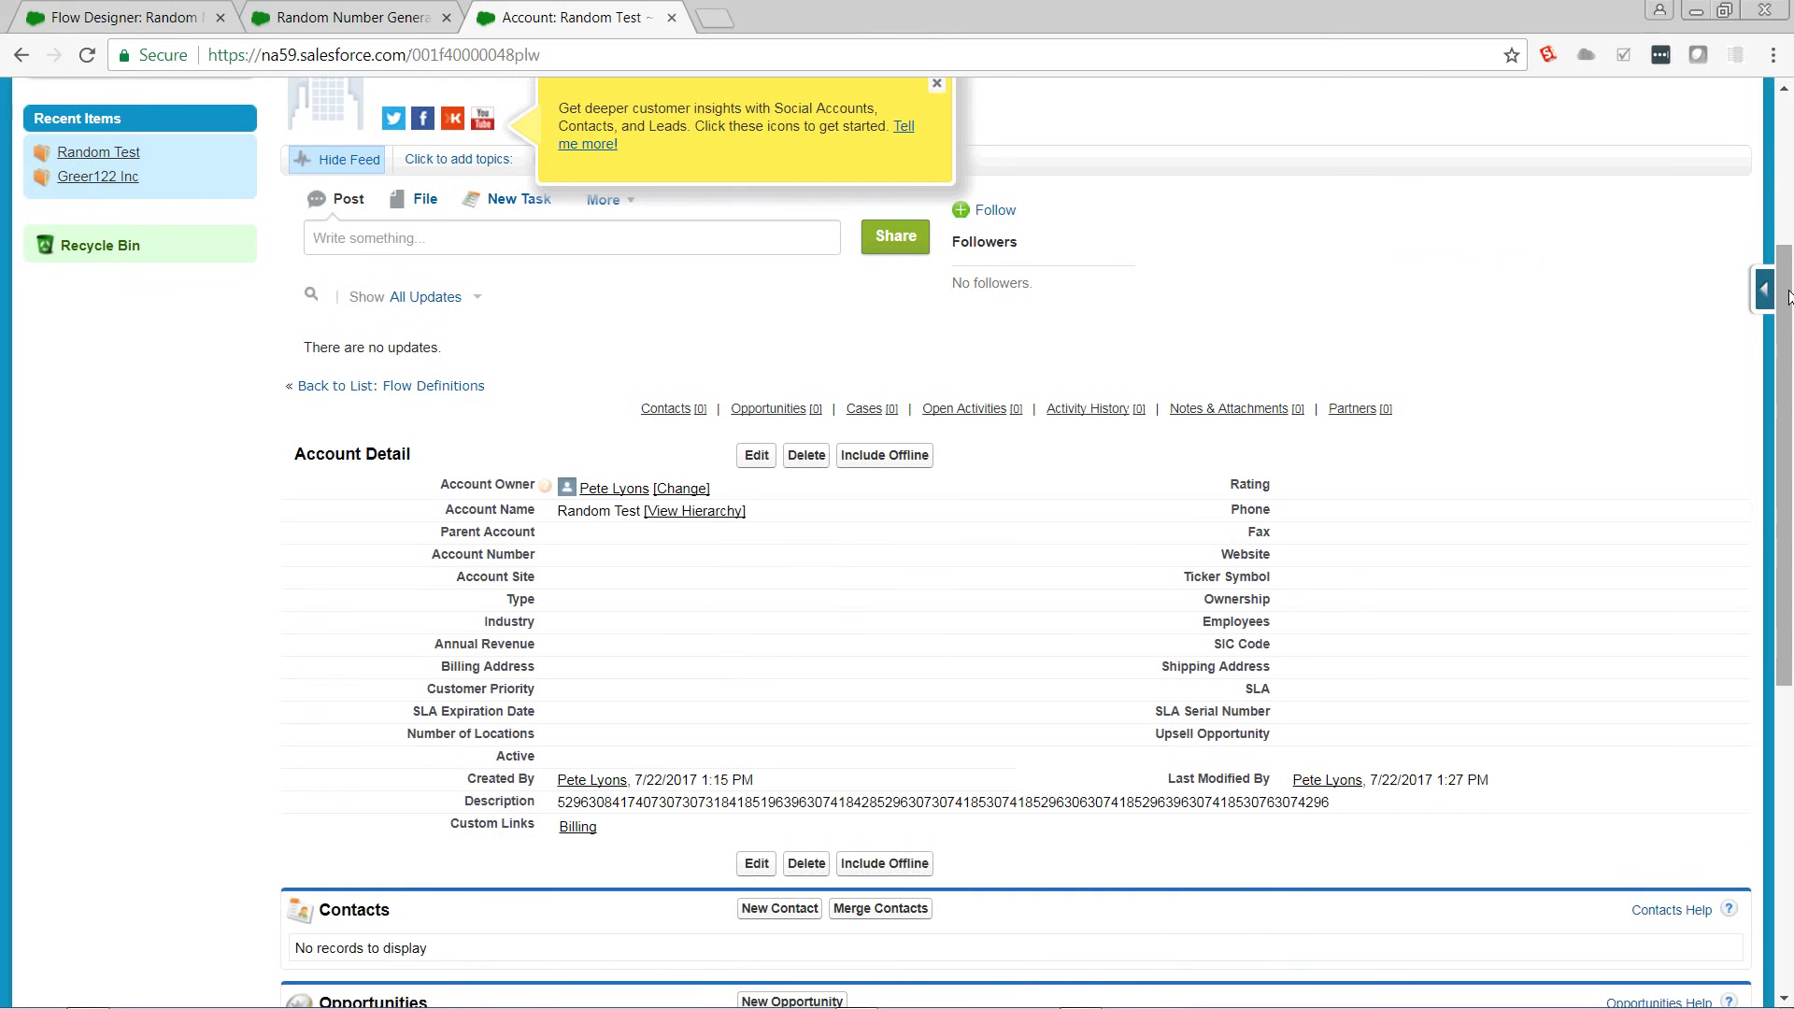